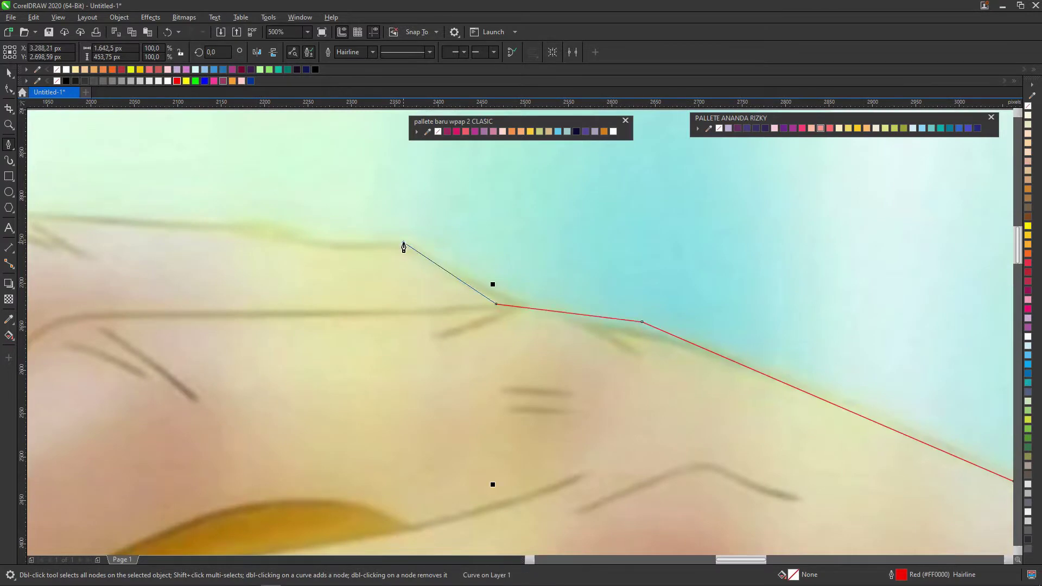
Trace the hand's upper contour with straight red hairline segments across the knuckles to the little finger
scroll(403, 247, down, 2)
scroll(333, 203, up, 2)
click(361, 179)
scroll(261, 210, down, 2)
scroll(514, 200, up, 2)
click(534, 211)
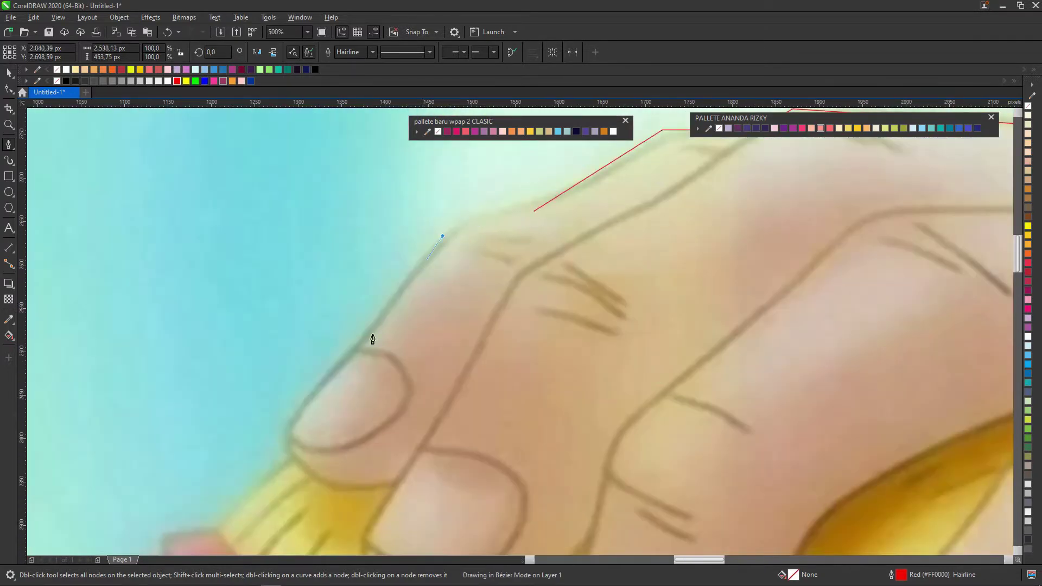
Continue the outline around the little and ring fingertips up to the gap beside the middle finger
click(336, 492)
scroll(336, 491, down, 2)
scroll(408, 393, up, 2)
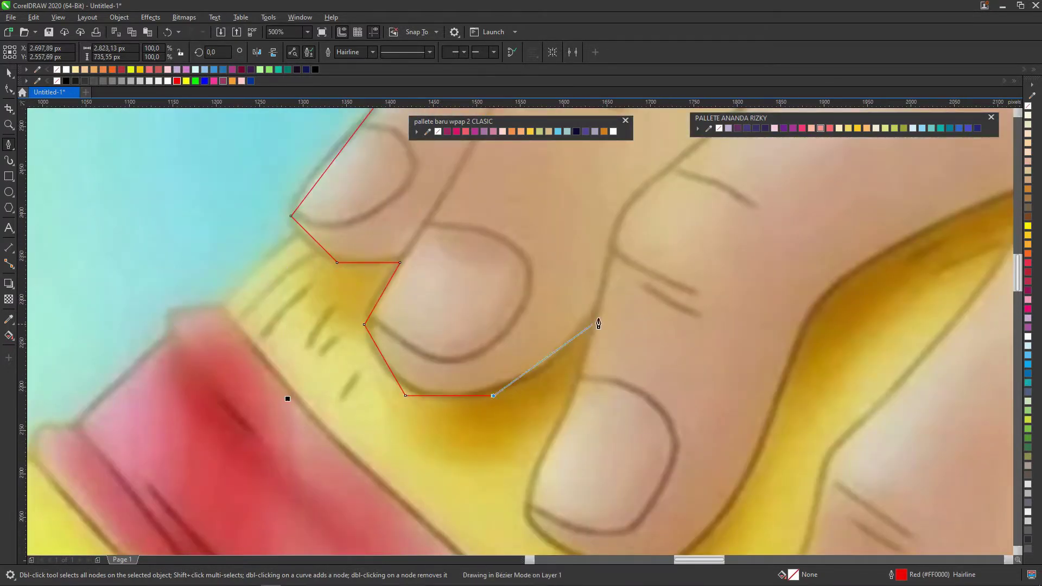
click(592, 320)
Continue the outline around the middle fingertip and up the finger's inner edge
scroll(593, 319, down, 2)
scroll(582, 344, up, 2)
scroll(670, 408, down, 2)
scroll(441, 377, up, 2)
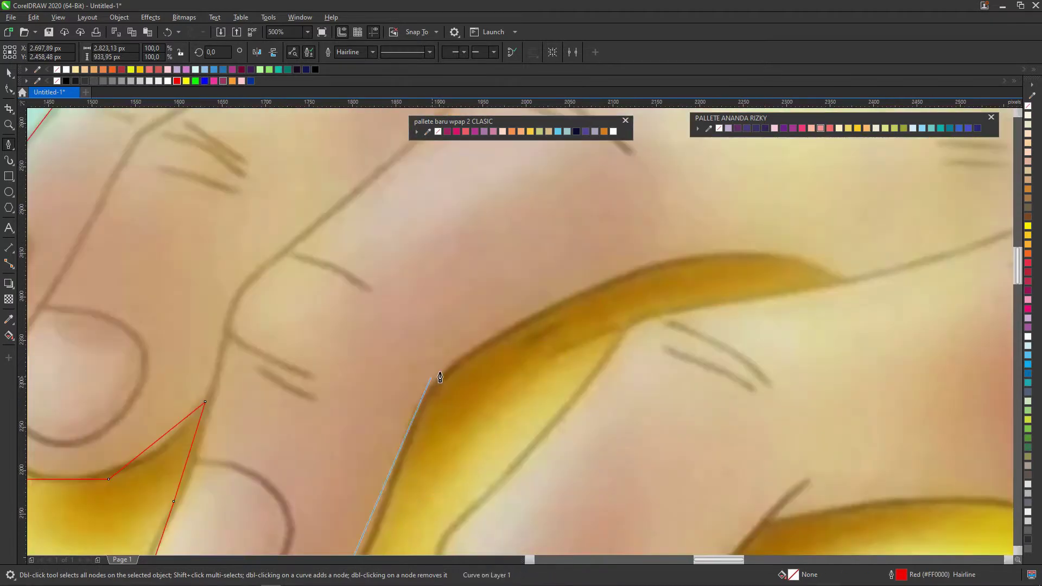
Trace the gap between the middle and index fingers and outline the index finger back to the palm
scroll(641, 266, down, 2)
click(524, 373)
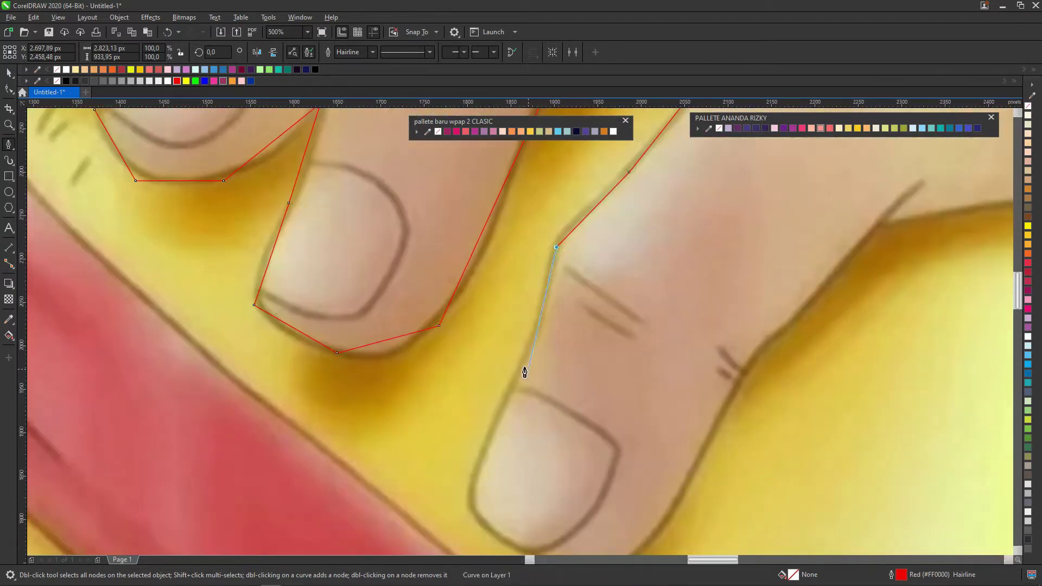
scroll(491, 397, up, 2)
click(586, 449)
scroll(586, 449, down, 2)
click(539, 445)
click(602, 337)
click(669, 273)
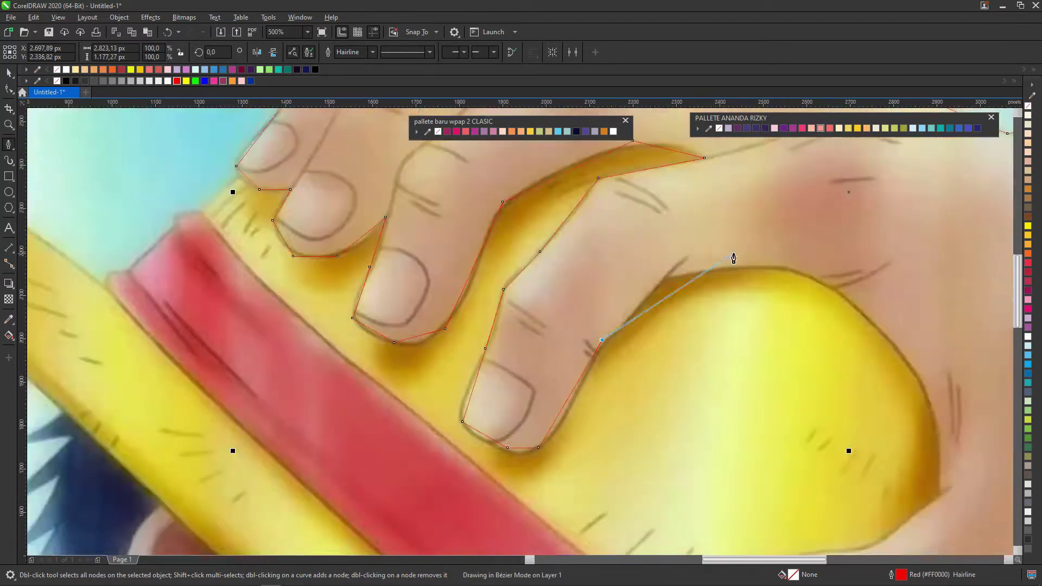
Trace the palm's inner curve over the yellow hat crown and continue around the thumb tip
scroll(735, 258, up, 1)
scroll(760, 356, down, 2)
scroll(649, 240, up, 2)
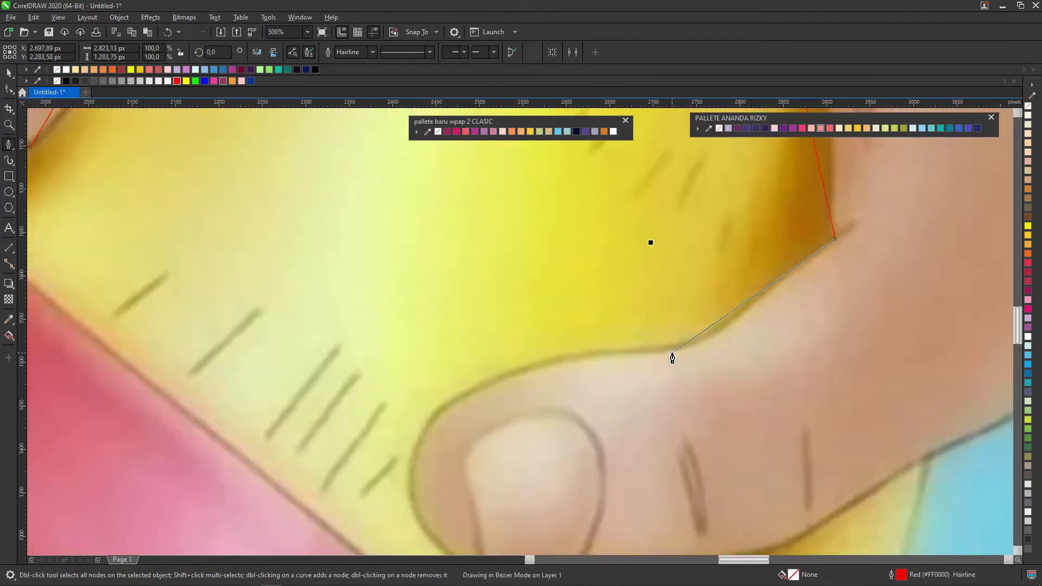
scroll(597, 255, down, 1)
click(579, 263)
scroll(529, 252, up, 1)
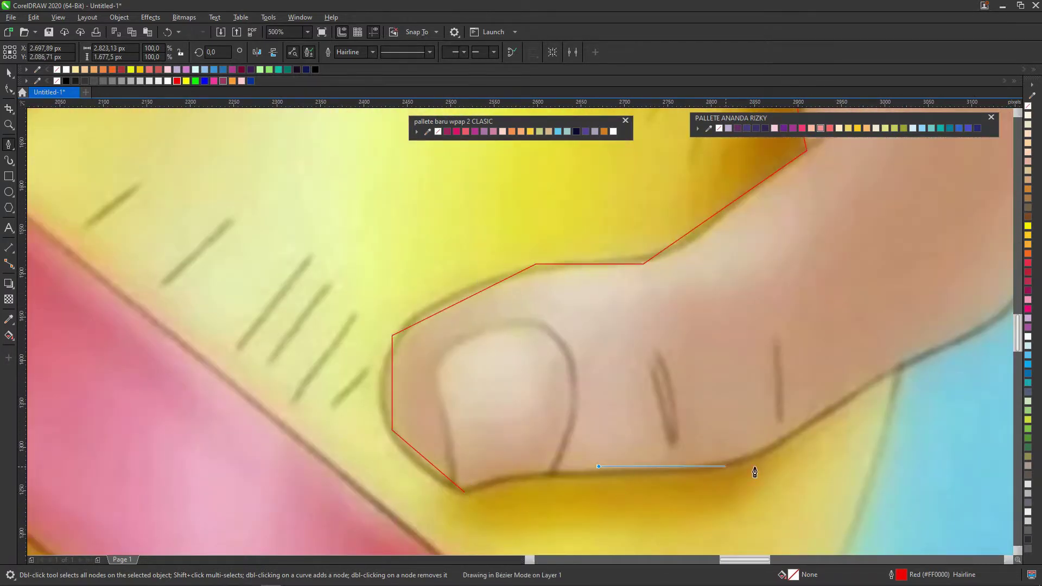
Trace the thumb's lower edge and the wrist, finishing the hand outline along the forearm to the image edge
click(736, 466)
scroll(737, 466, down, 2)
click(474, 402)
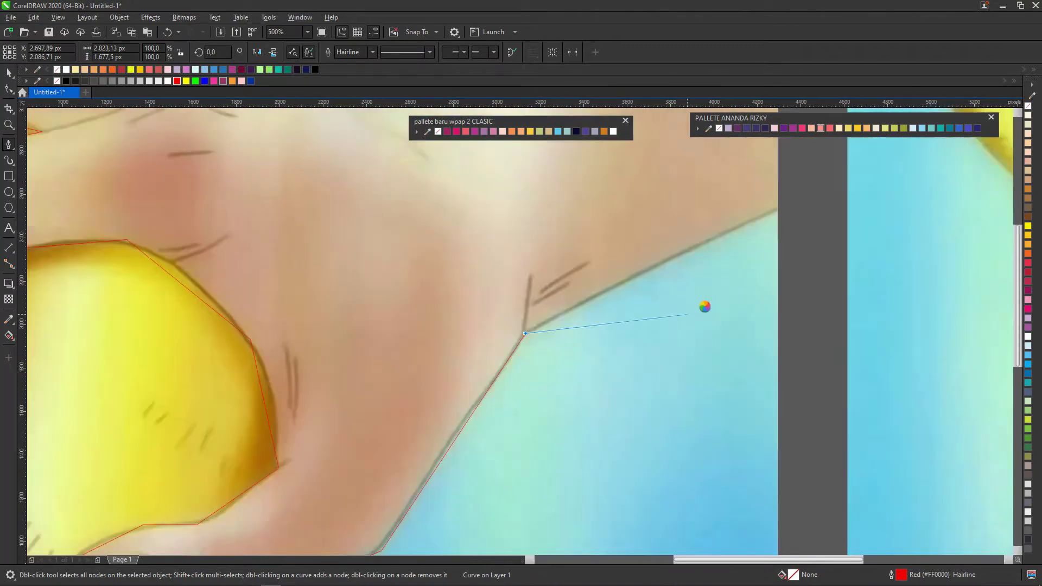
scroll(702, 304, down, 2)
scroll(635, 293, down, 1)
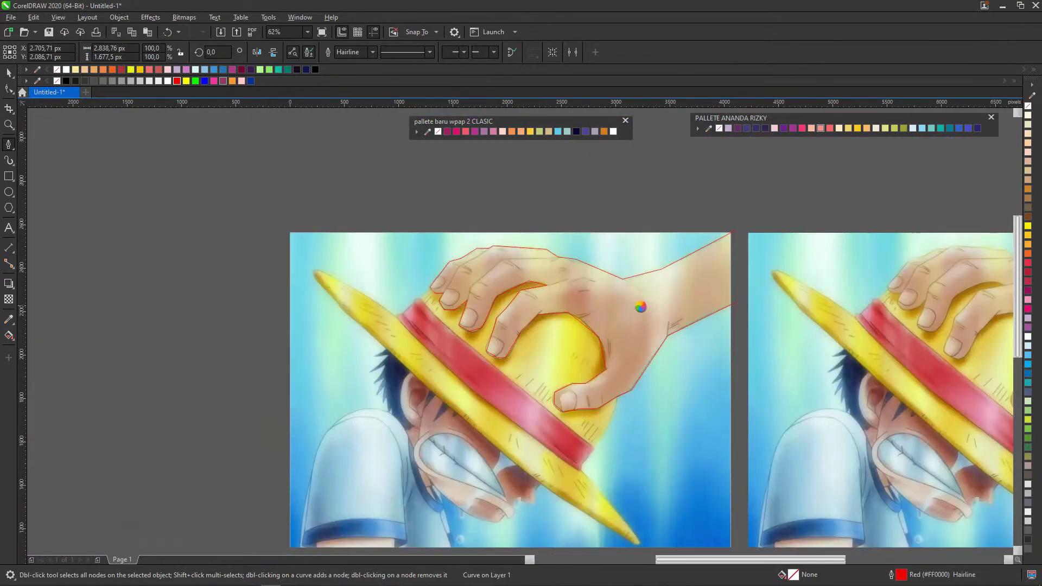
Draw two parallel polylines along the crease separating the little and ring fingers
scroll(536, 274, up, 2)
scroll(341, 379, up, 2)
scroll(341, 379, up, 2)
scroll(405, 283, up, 2)
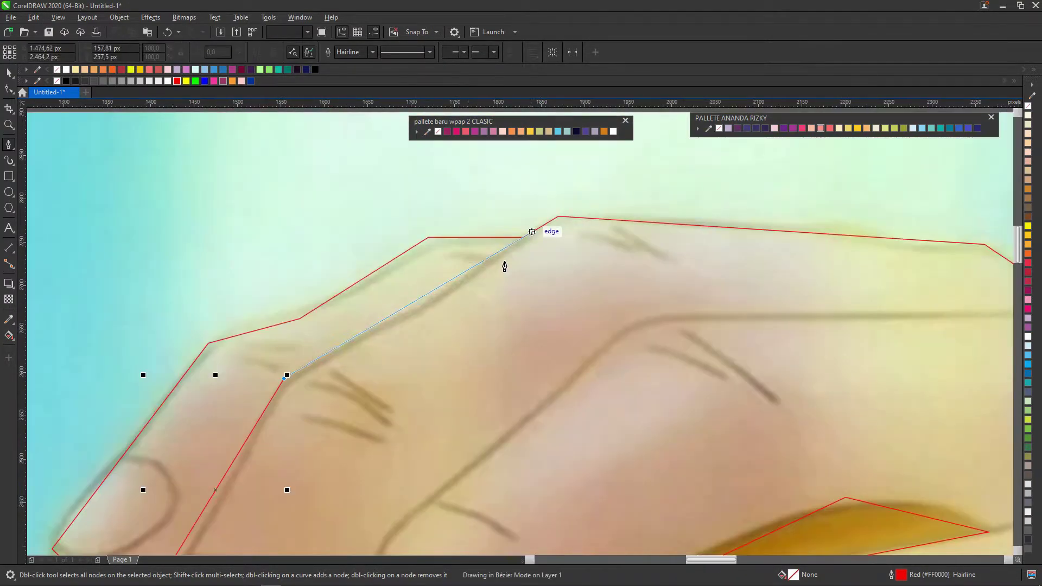
scroll(505, 265, up, 2)
scroll(469, 298, down, 2)
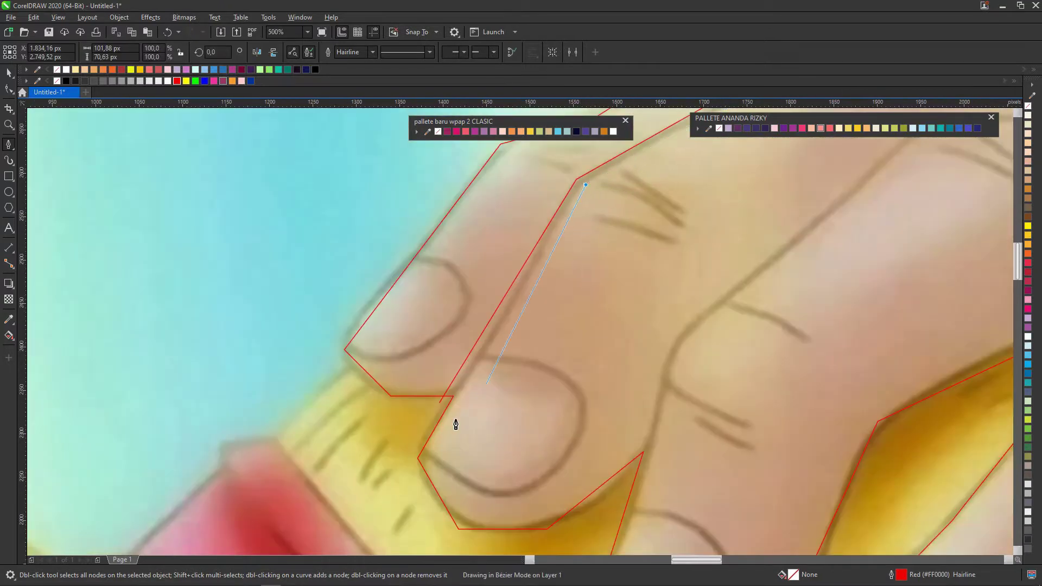
scroll(343, 404, down, 1)
Draw two parallel polylines along the crease separating the ring and middle fingers
scroll(456, 390, up, 2)
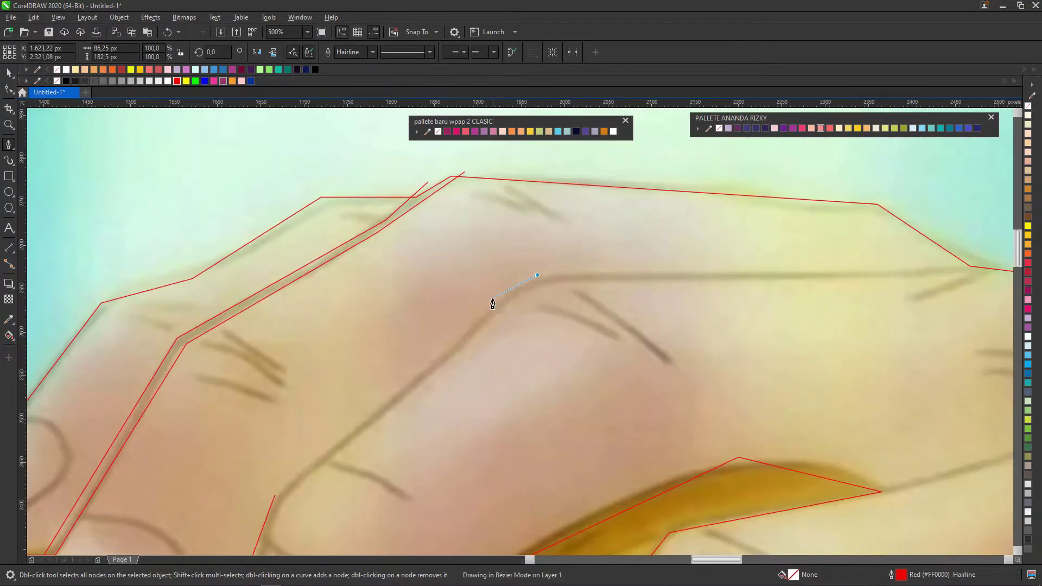
scroll(491, 303, down, 1)
scroll(353, 296, down, 3)
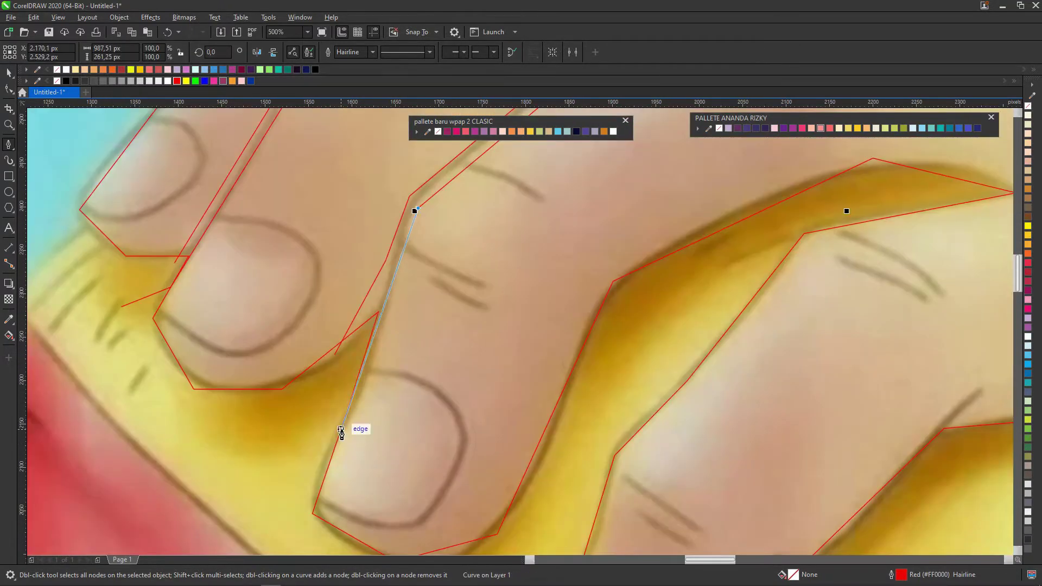
Draw an angular crease shape about 533 by 118 px between the middle and index fingers
scroll(477, 358, up, 2)
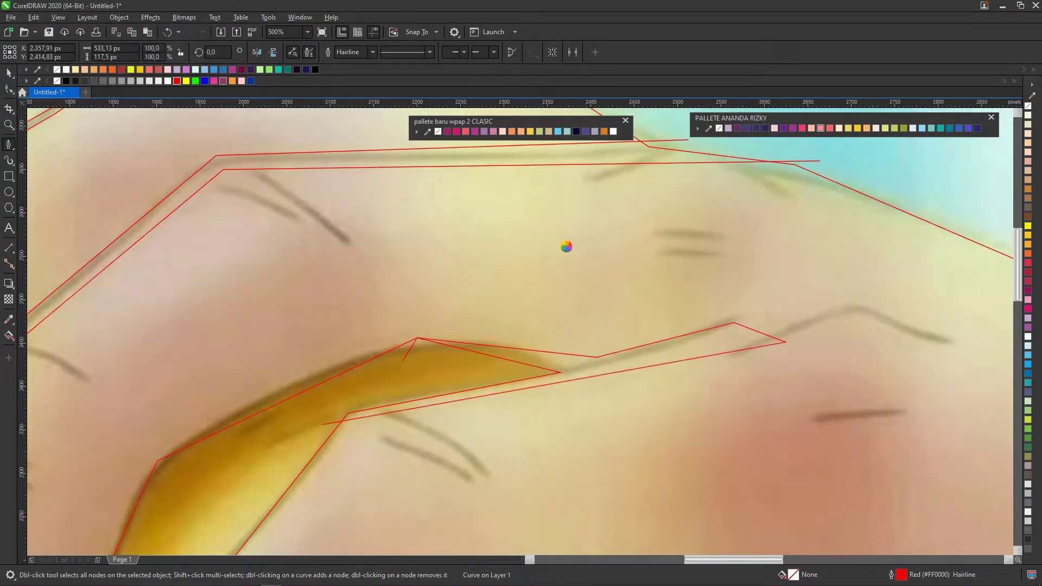
scroll(566, 247, down, 4)
scroll(418, 222, up, 5)
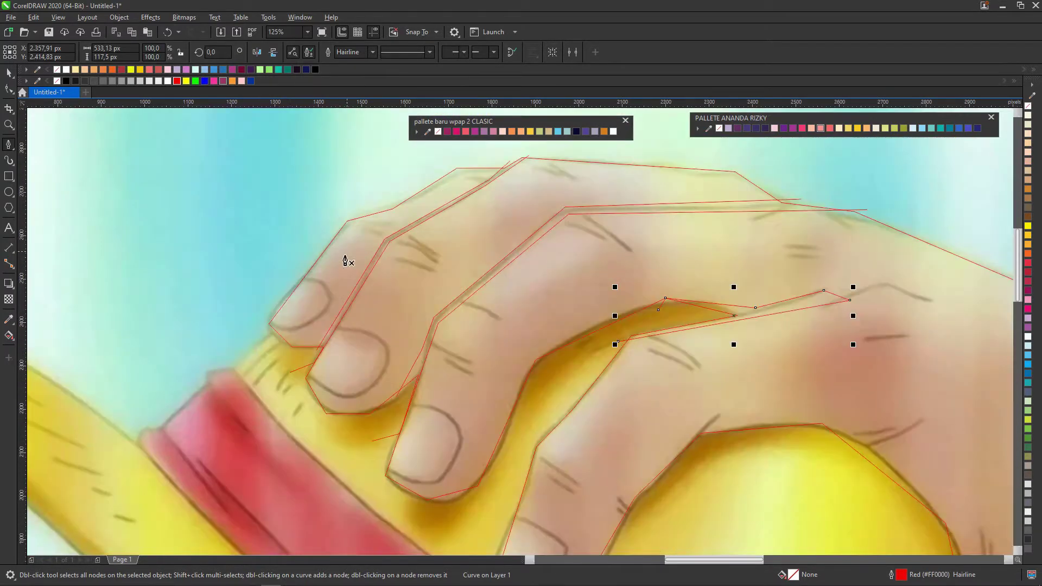
Draw angular facet lines on the little finger for its nail, about 146 by 111 px, its side and its knuckle
scroll(209, 387, down, 2)
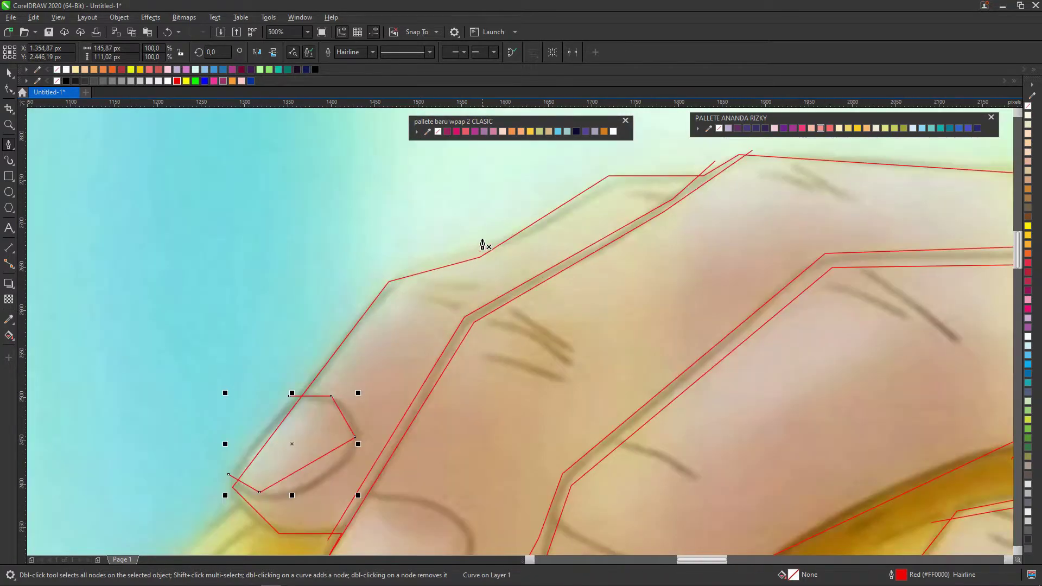
click(531, 188)
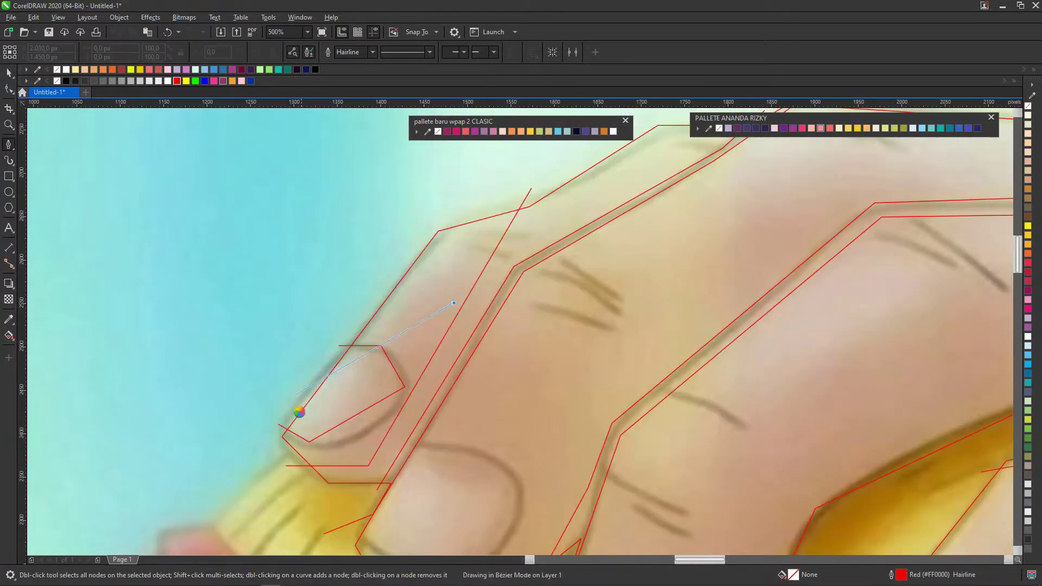
double_click(292, 411)
scroll(466, 239, down, 2)
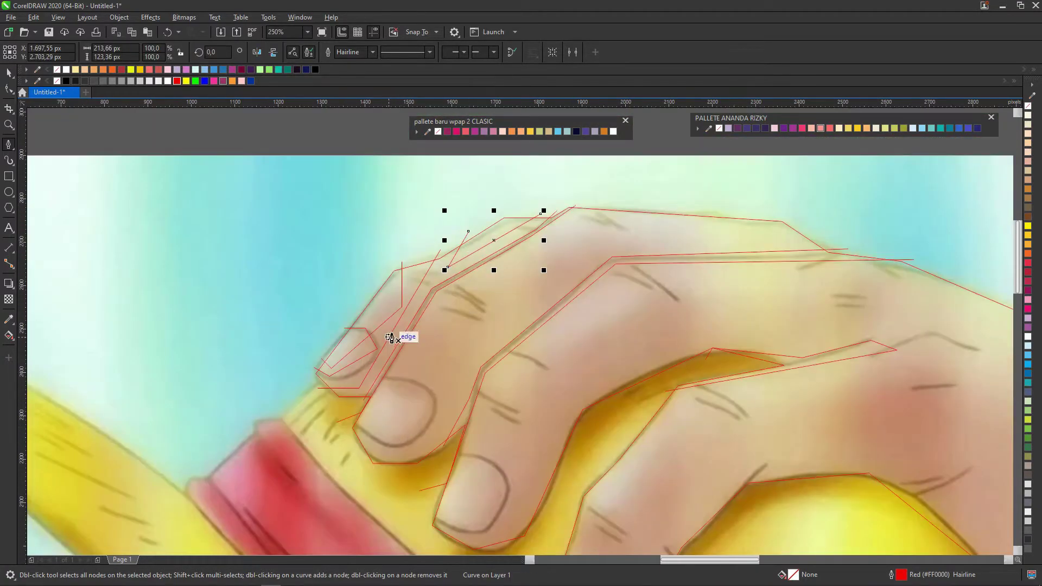
Smart-fill the little finger's nail facets in white and yellow with no outline
scroll(380, 353, up, 2)
click(9, 336)
click(32, 351)
click(304, 363)
scroll(492, 209, down, 2)
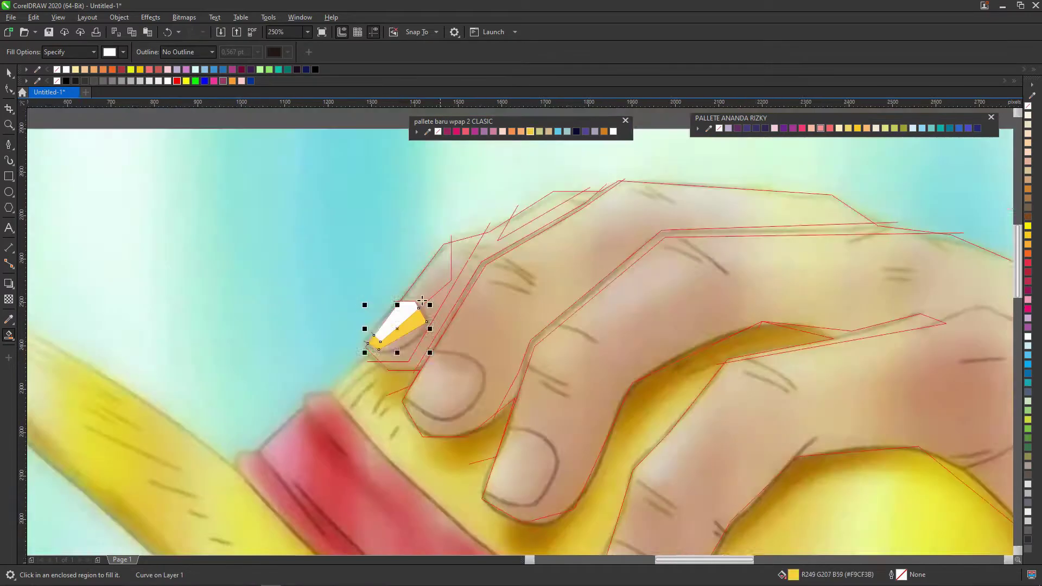
scroll(380, 325, up, 2)
click(530, 131)
Dock the pallete baru wpap 2 CLASIC palette with the other colour rows and reposition the PALLETE ANANDA RIZKY palette
drag(450, 121, 163, 93)
drag(802, 121, 448, 130)
Fill the little finger's facets with light orange, coral and purple, and its crease strip with dark purple
click(445, 233)
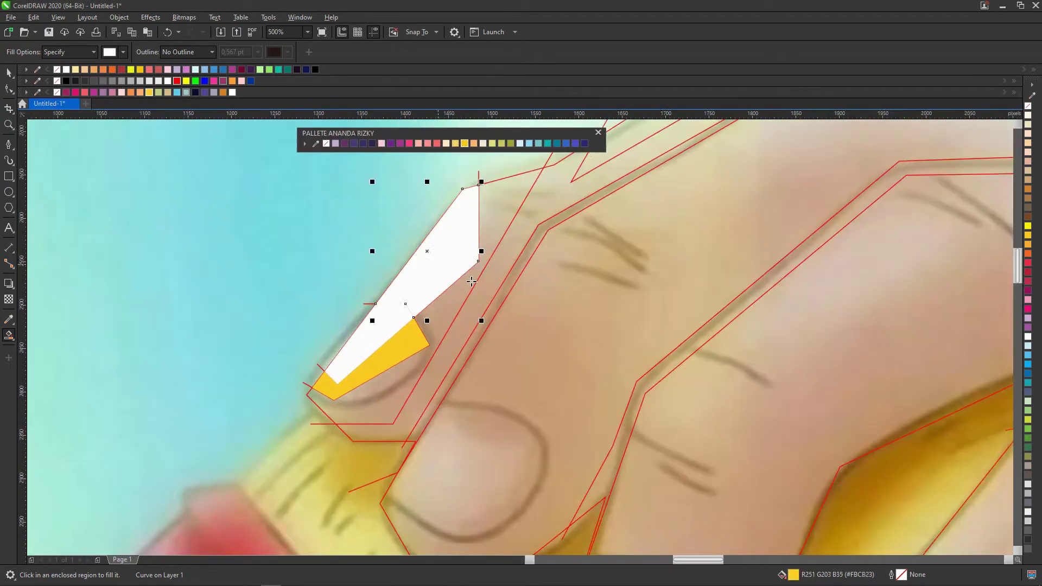
click(474, 143)
scroll(434, 244, up, 2)
scroll(434, 244, down, 3)
click(437, 144)
click(488, 179)
click(400, 143)
scroll(422, 164, down, 2)
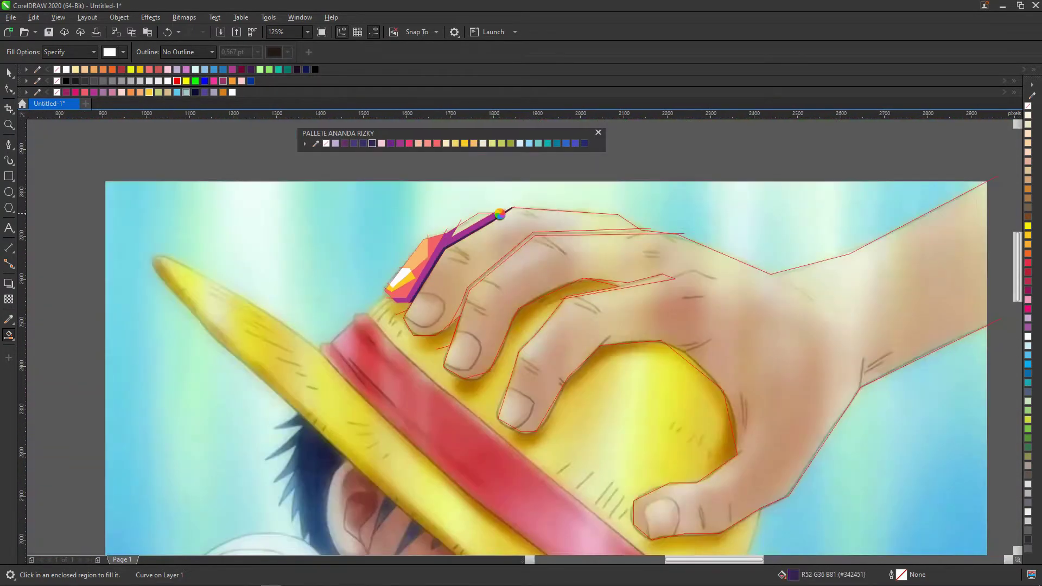
Fill the remaining facet on the little finger's upper knuckle with coral
scroll(422, 164, up, 2)
click(512, 179)
scroll(422, 217, down, 2)
click(409, 143)
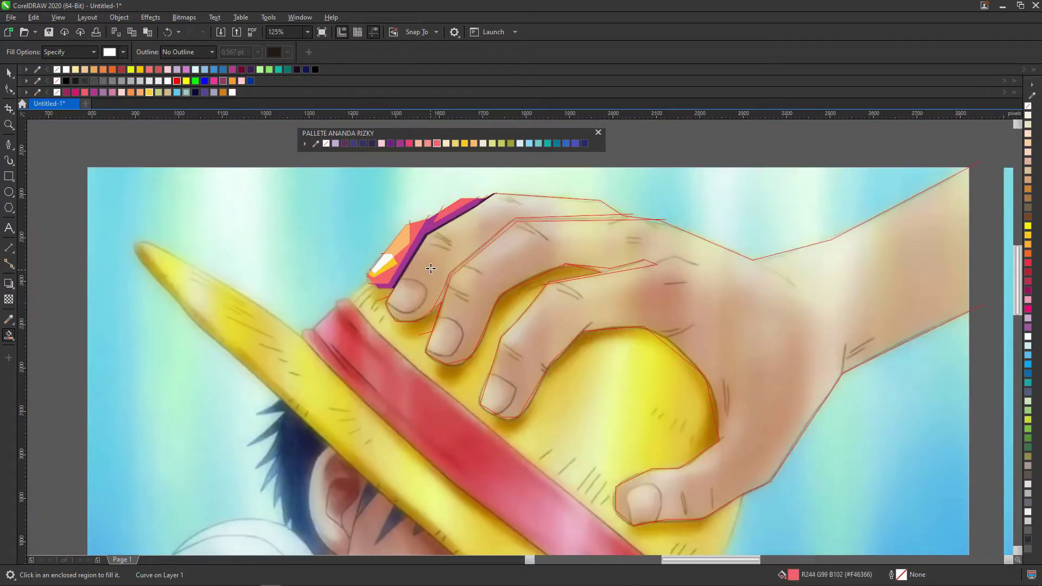
Fill the little finger's nail highlight with cream
scroll(431, 269, up, 1)
scroll(274, 326, up, 1)
click(292, 329)
click(446, 143)
Delete the leftover red construction lines around the coloured little finger
key(space)
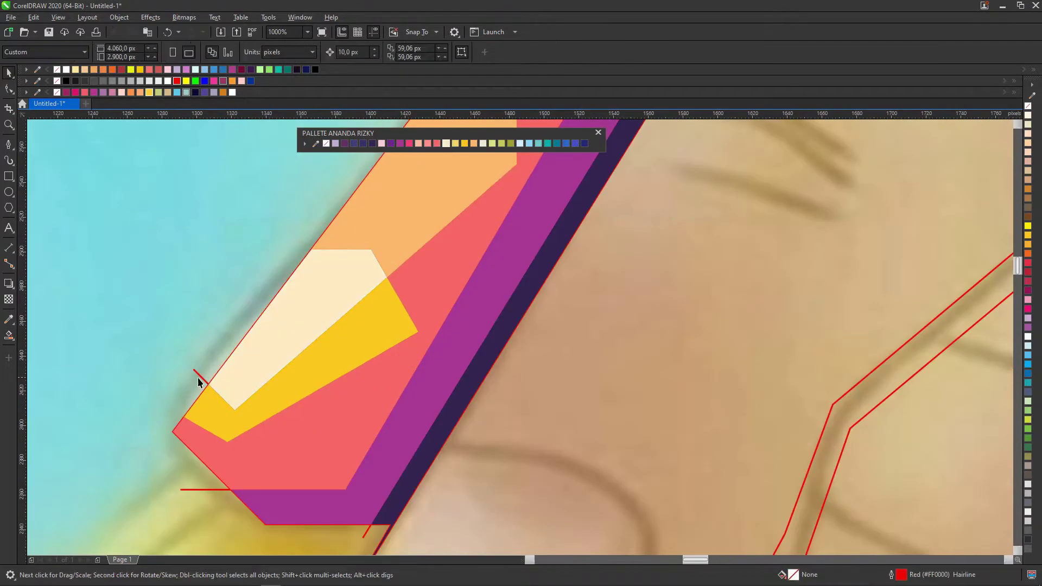
scroll(244, 348, down, 2)
scroll(291, 331, up, 1)
scroll(291, 353, up, 1)
scroll(258, 297, down, 2)
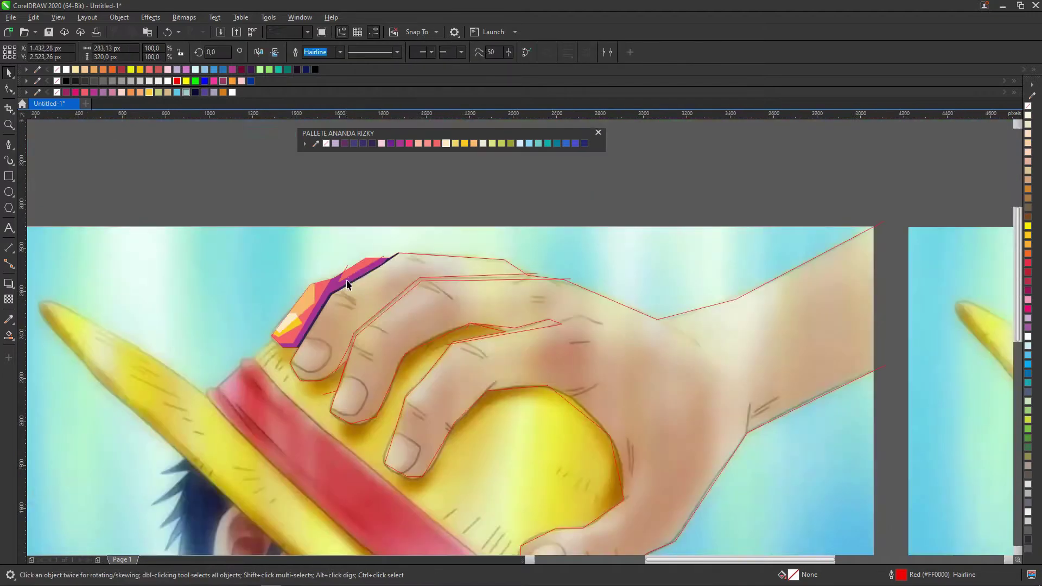
scroll(344, 355, up, 1)
click(344, 434)
Draw an angular facet shape about 184 by 129 px over the ring finger's nail
key(F5)
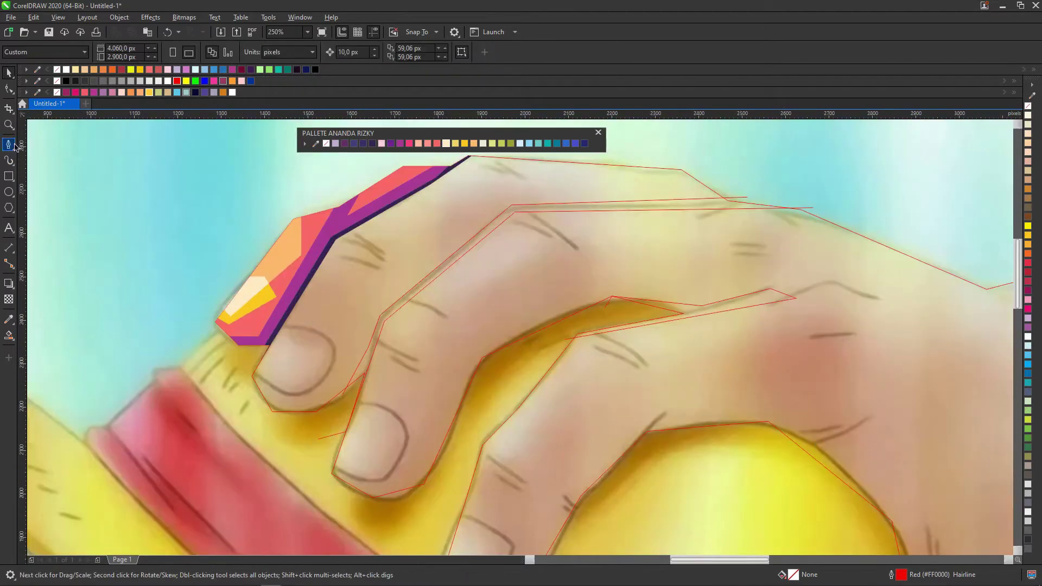
scroll(310, 312, up, 2)
scroll(304, 325, down, 1)
click(297, 331)
click(232, 432)
scroll(233, 432, down, 2)
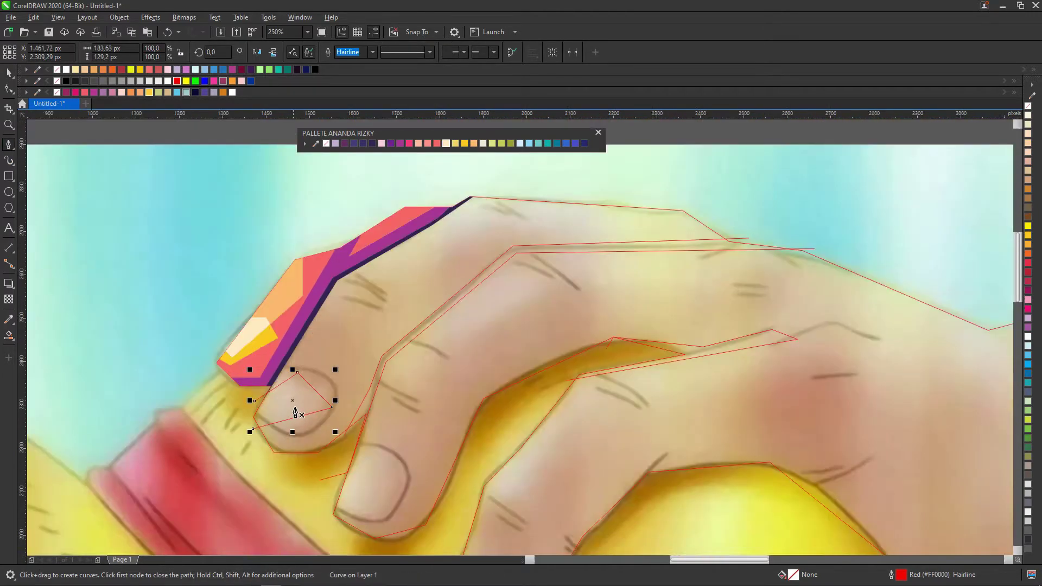
Draw a facet line from the ring fingertip up along the finger and across its knuckle
scroll(267, 433, up, 2)
drag(250, 440, 315, 468)
scroll(312, 469, down, 1)
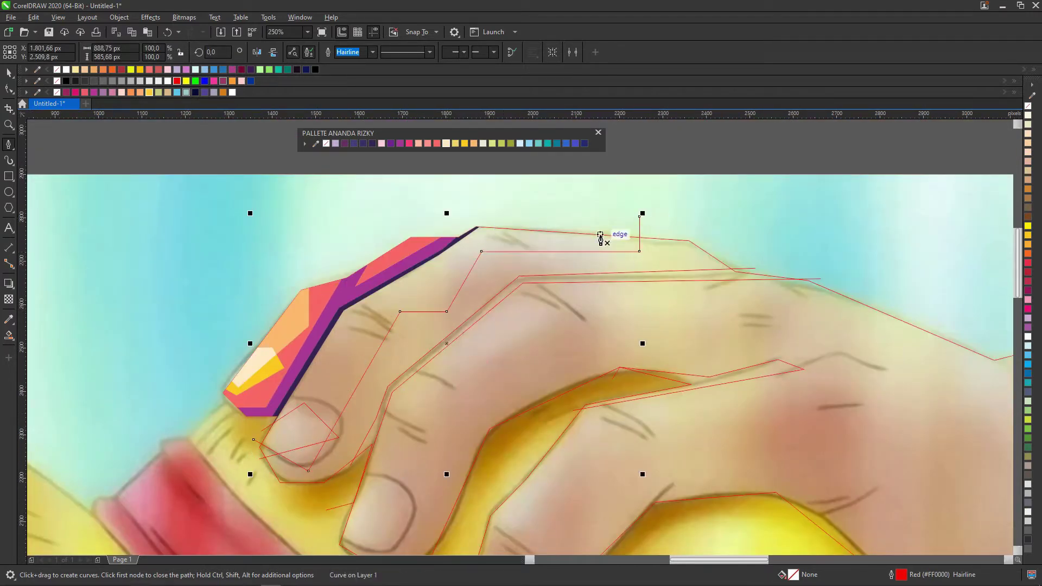
Undo the facet line's last segments and redraw them diagonally over the knuckle, past the hand's upper contour
scroll(600, 238, up, 1)
key(ctrl+z)
scroll(496, 226, down, 2)
scroll(526, 228, down, 1)
scroll(555, 234, up, 2)
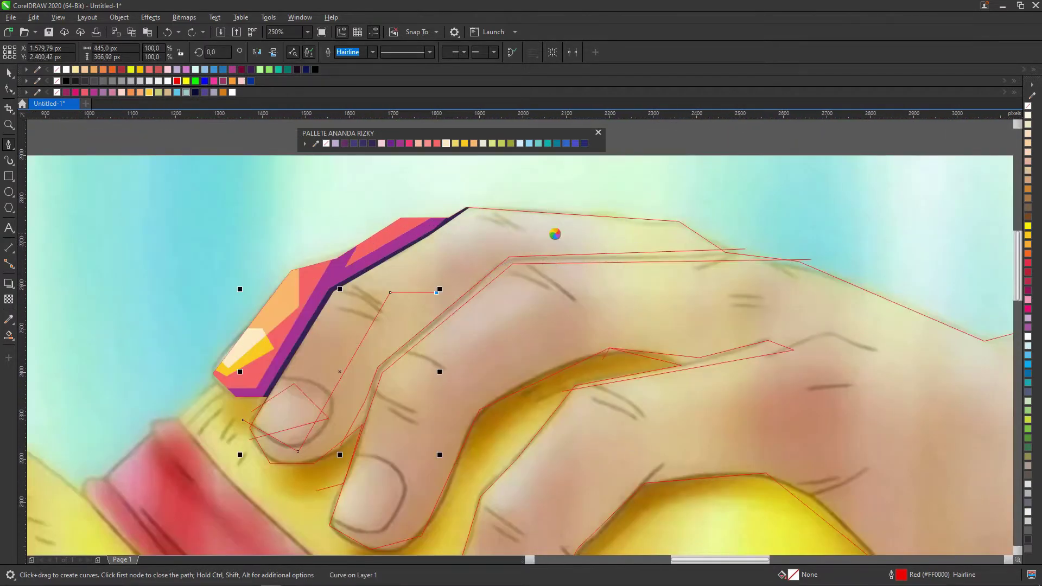
scroll(537, 228, up, 1)
scroll(410, 291, down, 1)
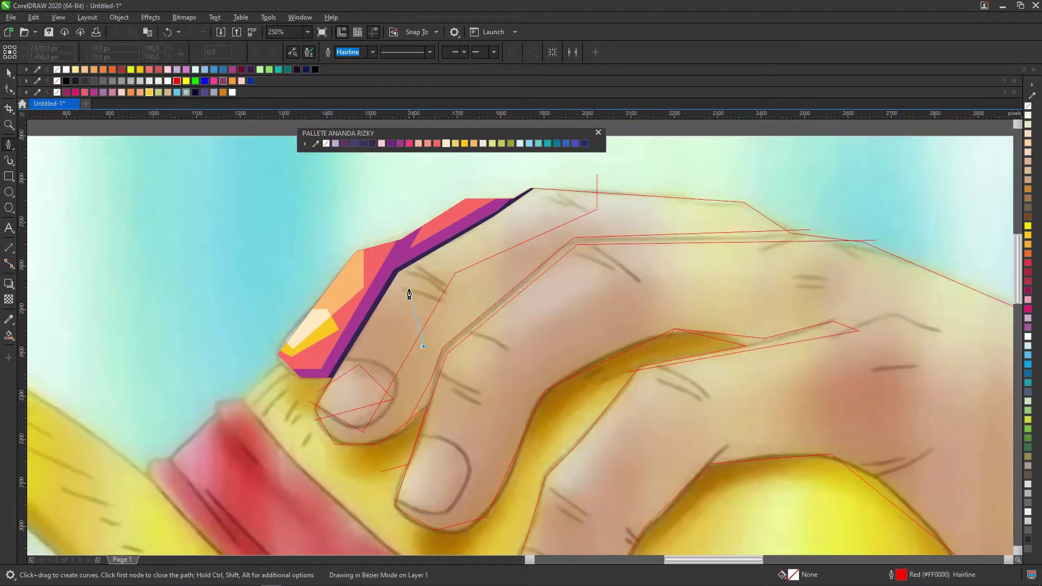
Undo the stray segment and draw a second facet line about 621 by 628 px along the ring finger's inner side
key(ctrl+z)
scroll(383, 400, up, 1)
scroll(426, 295, up, 1)
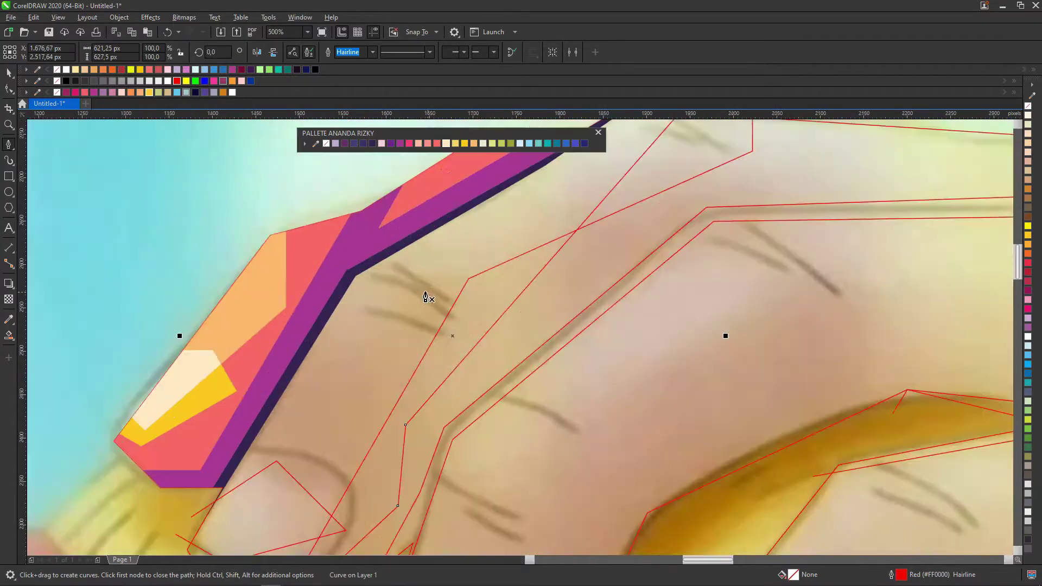
Draw two small angular facets over the ring finger's joint wrinkles, the upper one about 53 by 32 px
click(445, 366)
click(398, 258)
click(370, 275)
click(450, 312)
click(450, 311)
scroll(400, 353, down, 2)
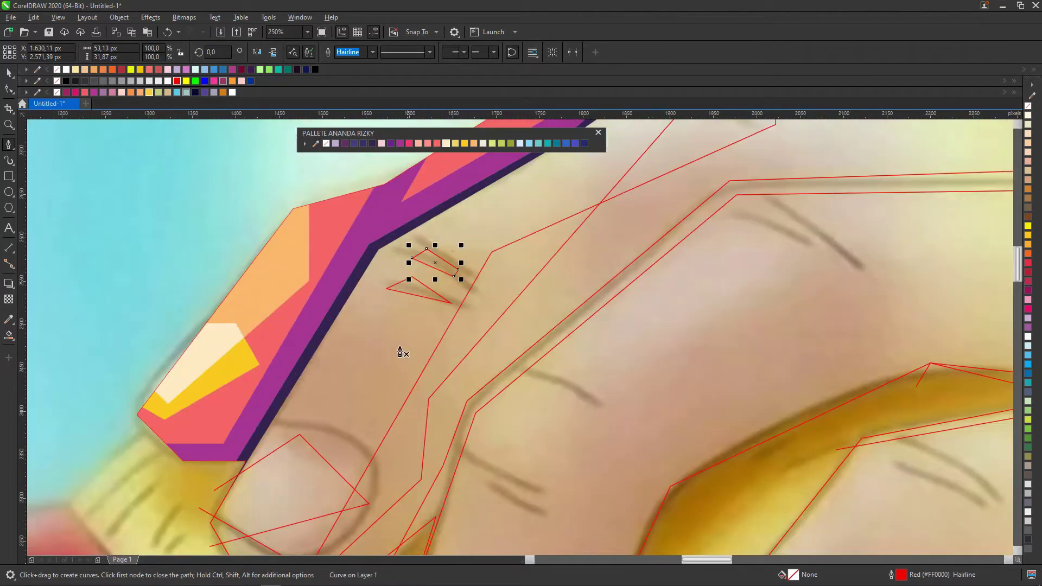
Draw a closed four-sided facet about 112 by 148 px between the ring finger's nail and joint wrinkles
click(372, 301)
click(319, 411)
click(336, 429)
click(416, 333)
Draw a long facet line about 370 by 226 px along the ring finger's upper edge toward the knuckle
scroll(436, 321, down, 1)
scroll(237, 383, up, 1)
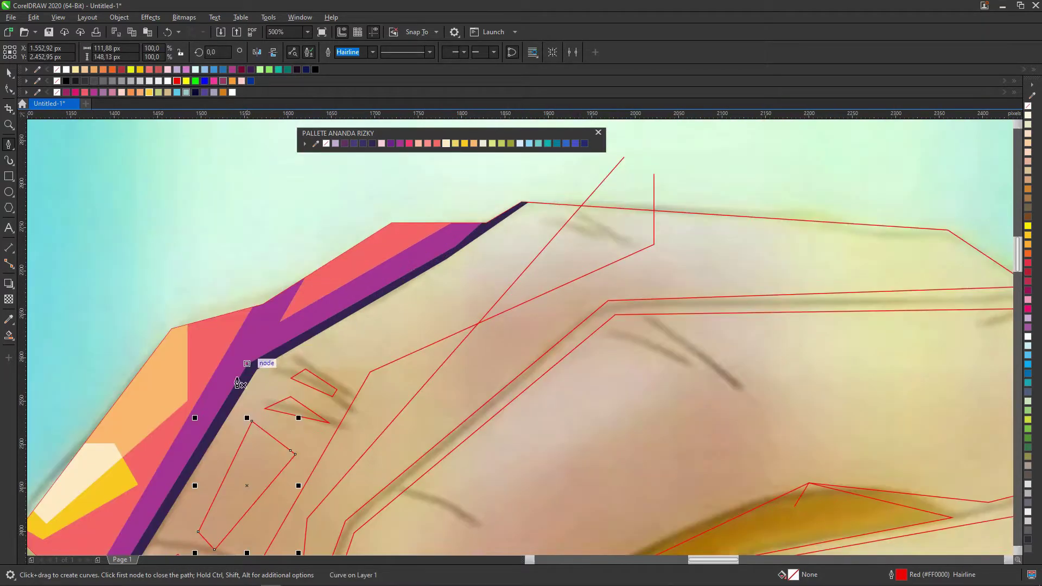
scroll(542, 231, down, 2)
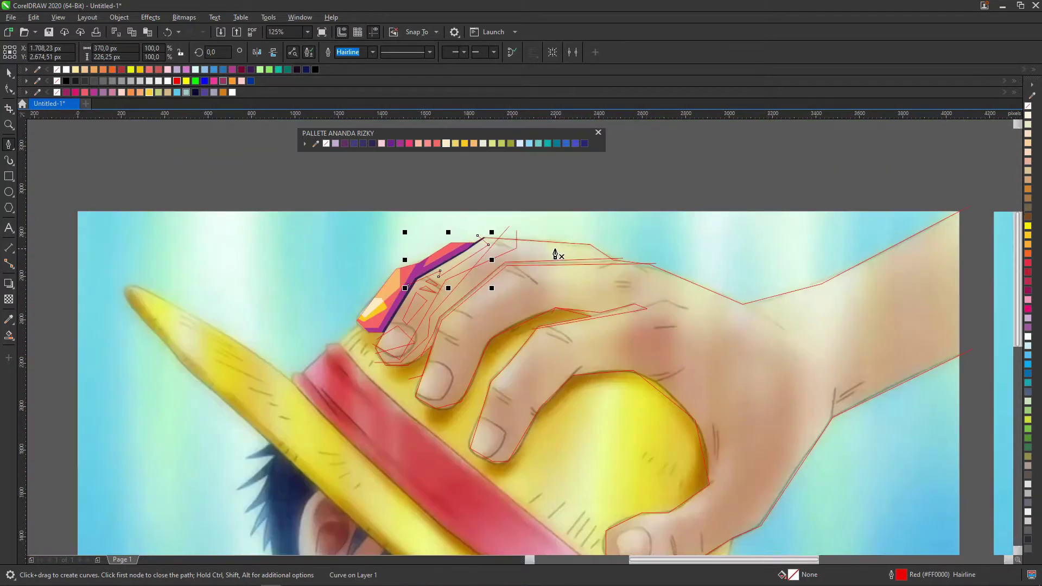
Recolour the little finger's facets with a white nail highlight, a cream outer facet and a golden-yellow facet around them
scroll(73, 286, up, 1)
click(8, 335)
scroll(326, 304, down, 1)
scroll(413, 293, up, 1)
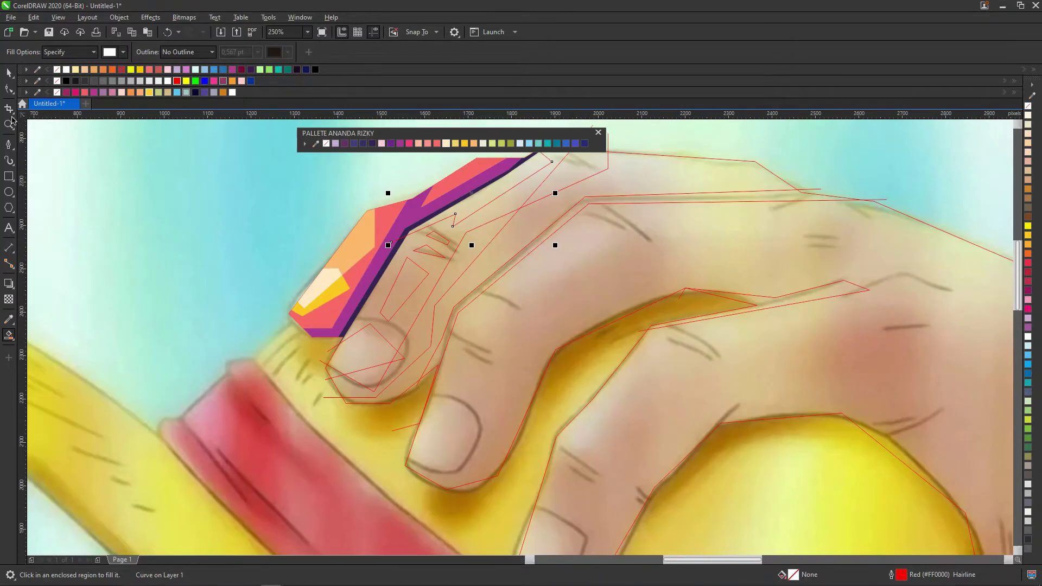
key(space)
click(332, 281)
scroll(342, 280, up, 1)
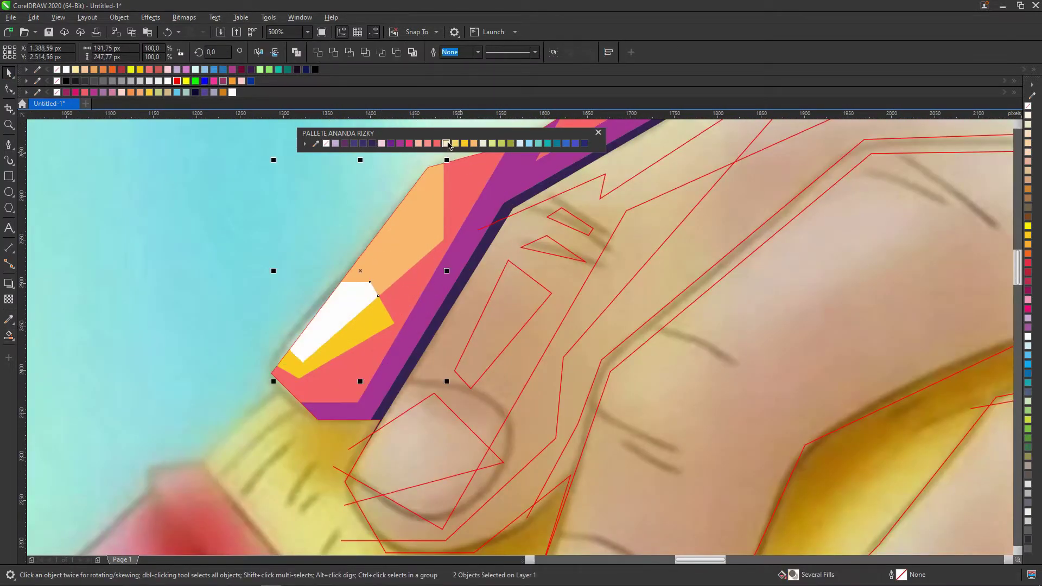
click(446, 143)
click(465, 143)
scroll(413, 228, down, 1)
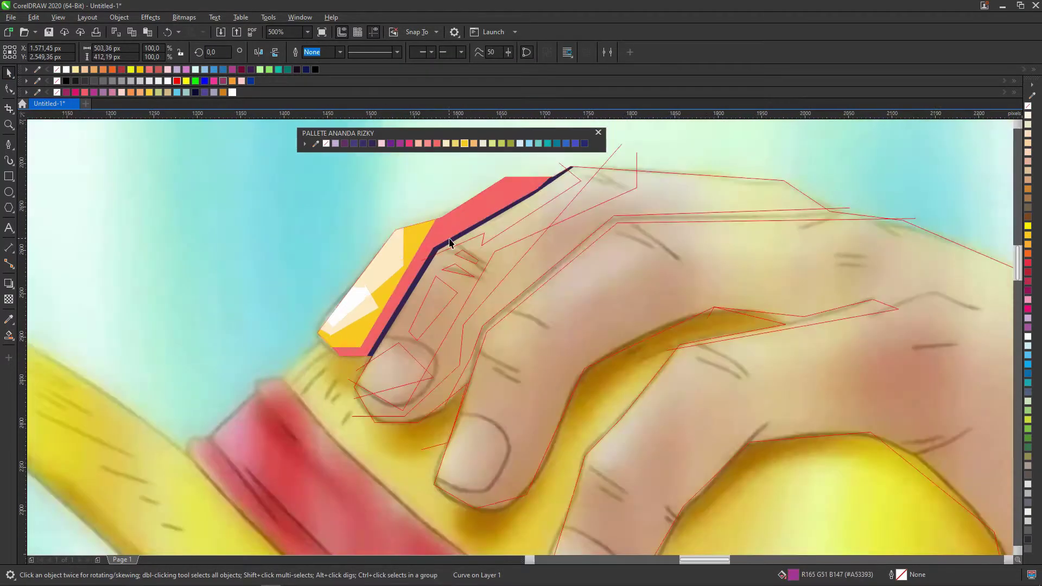
Recolour the little finger's upper knuckle facet light orange and its dark edge strip purple (#622D63)
scroll(398, 238, up, 1)
click(399, 238)
scroll(394, 249, up, 1)
scroll(413, 239, down, 2)
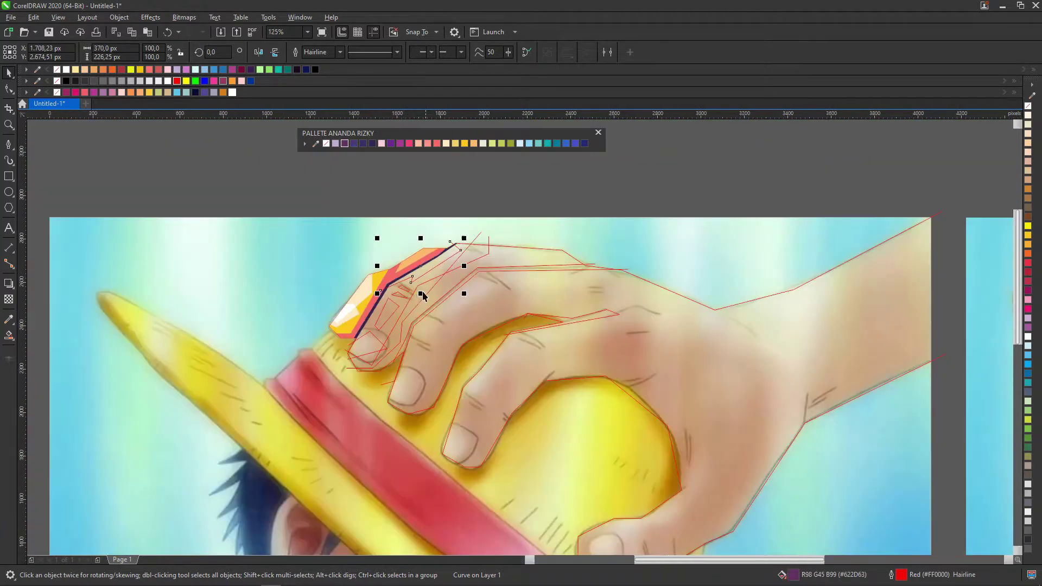
scroll(413, 239, up, 1)
scroll(413, 238, up, 1)
scroll(412, 239, down, 1)
click(461, 227)
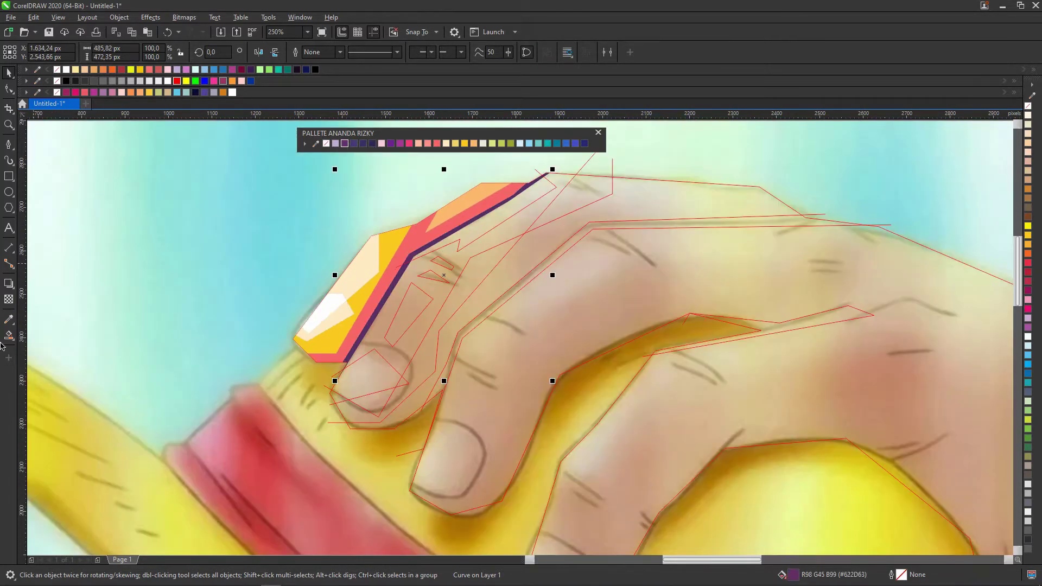
Fill the ring finger's nail, middle and upper-edge facets white and the surrounding finger area cream with Smart Fill
click(9, 335)
click(369, 374)
scroll(391, 326, down, 1)
scroll(413, 304, up, 1)
click(478, 218)
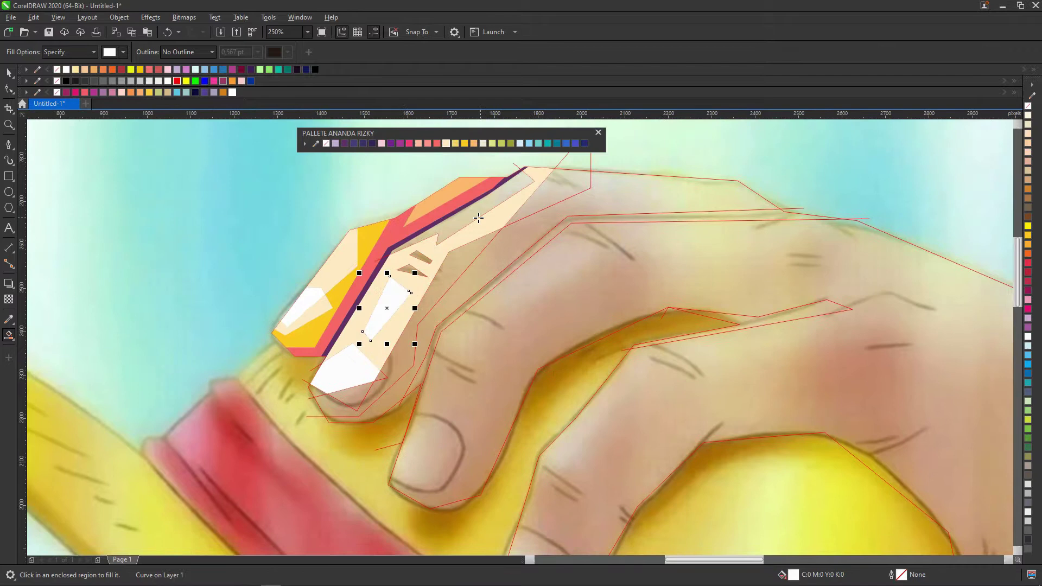
Fill the ring finger's knuckle facet olive green, its inner band golden yellow (#FBCB23) and outer band teal, undoing the fill over the whole hand
click(492, 144)
scroll(542, 228, down, 1)
scroll(554, 232, down, 1)
click(554, 232)
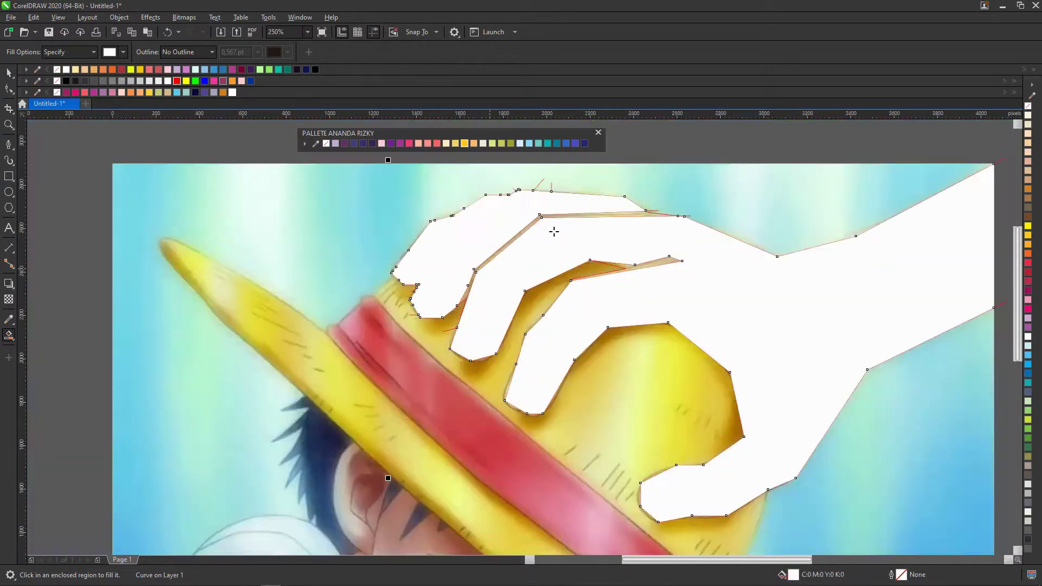
key(ctrl+z)
scroll(400, 191, down, 1)
scroll(438, 181, up, 1)
scroll(456, 261, up, 1)
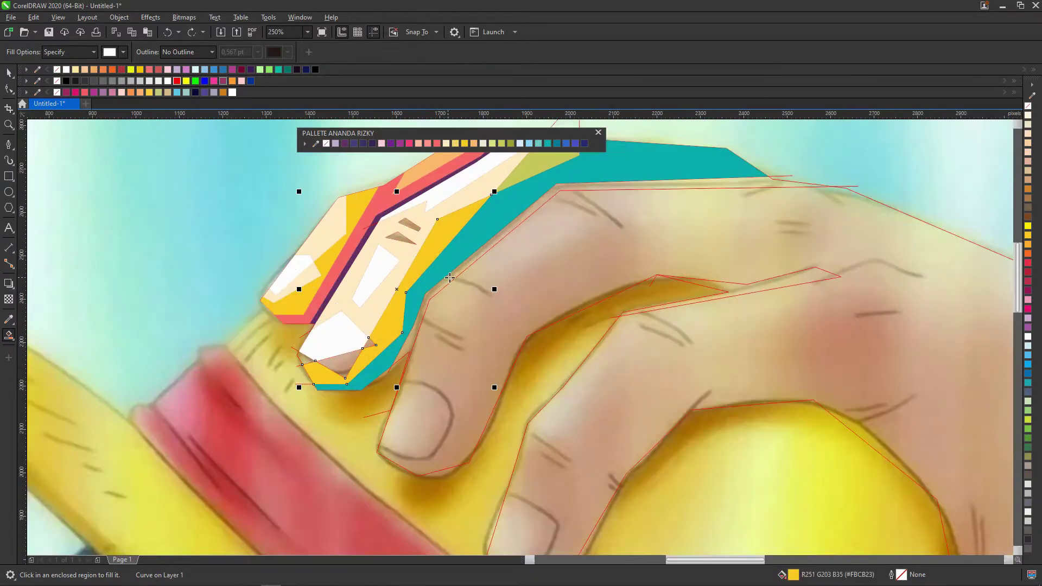
Try to fill the narrow strip between the ring and middle fingers with Smart Fill
key(space)
click(388, 424)
scroll(779, 178, up, 1)
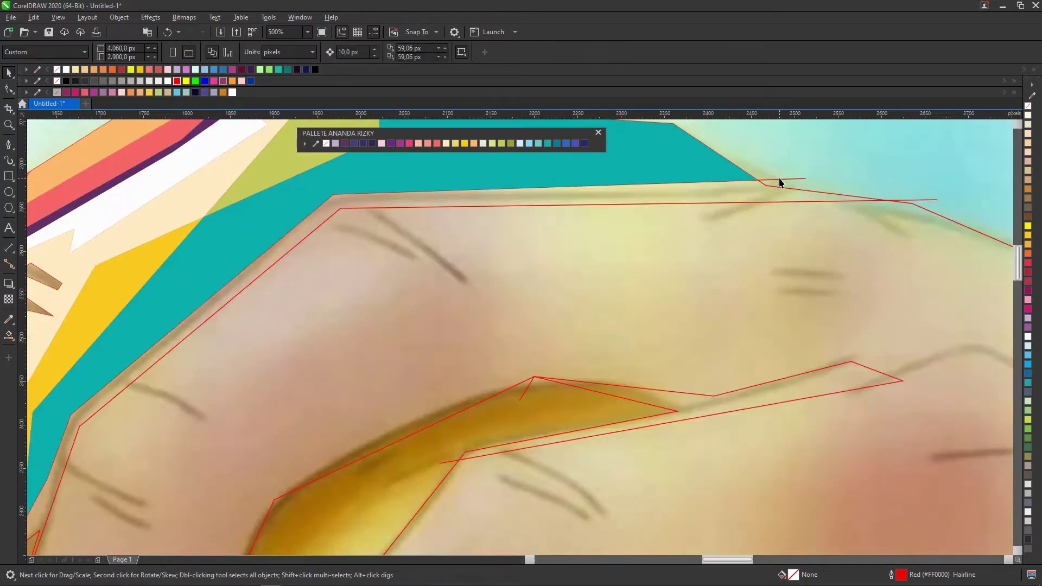
scroll(764, 194, down, 1)
click(373, 388)
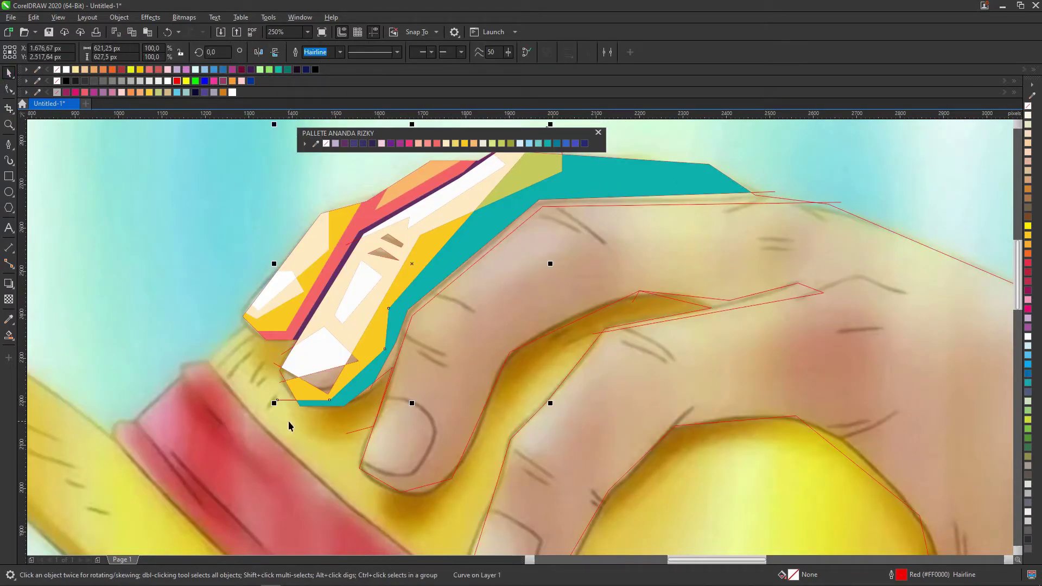
key(space)
click(531, 260)
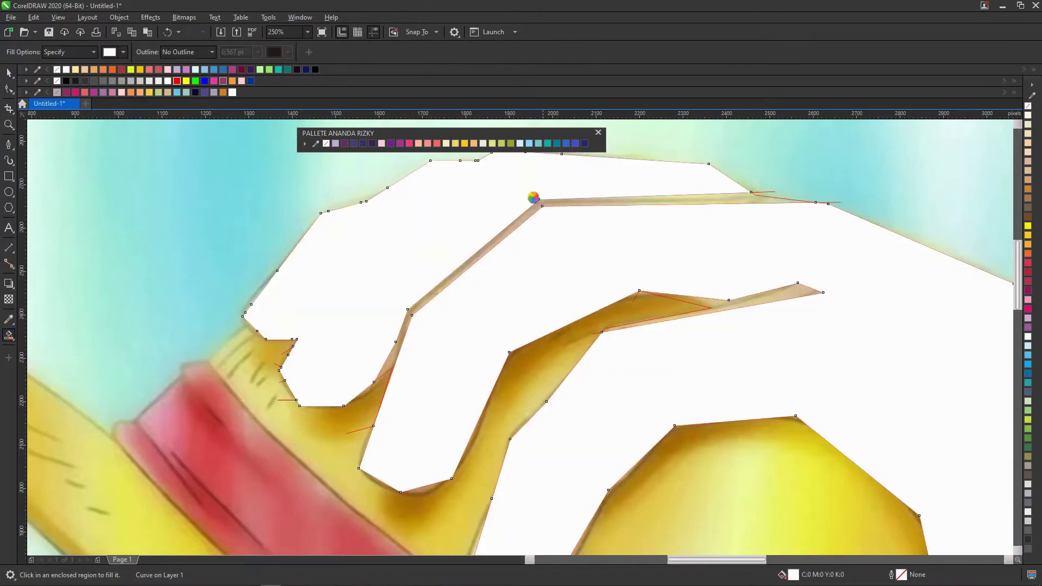
key(ctrl+z)
Adjust the lower end node of the middle finger's upper edge line and try filling the narrow strip again
scroll(417, 380, up, 1)
key(F10)
scroll(417, 380, down, 1)
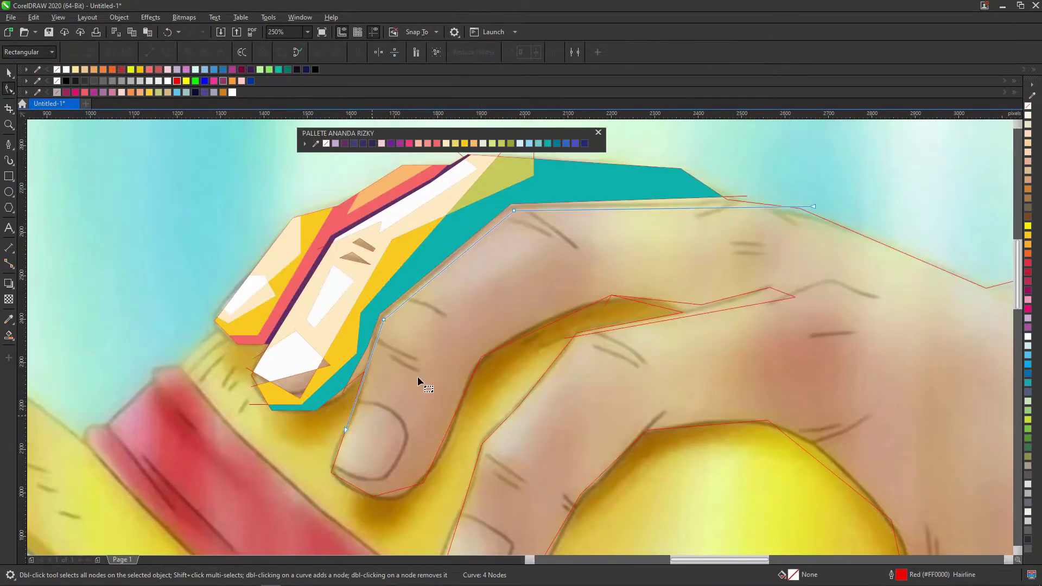
scroll(358, 420, up, 1)
key(space)
scroll(396, 274, down, 1)
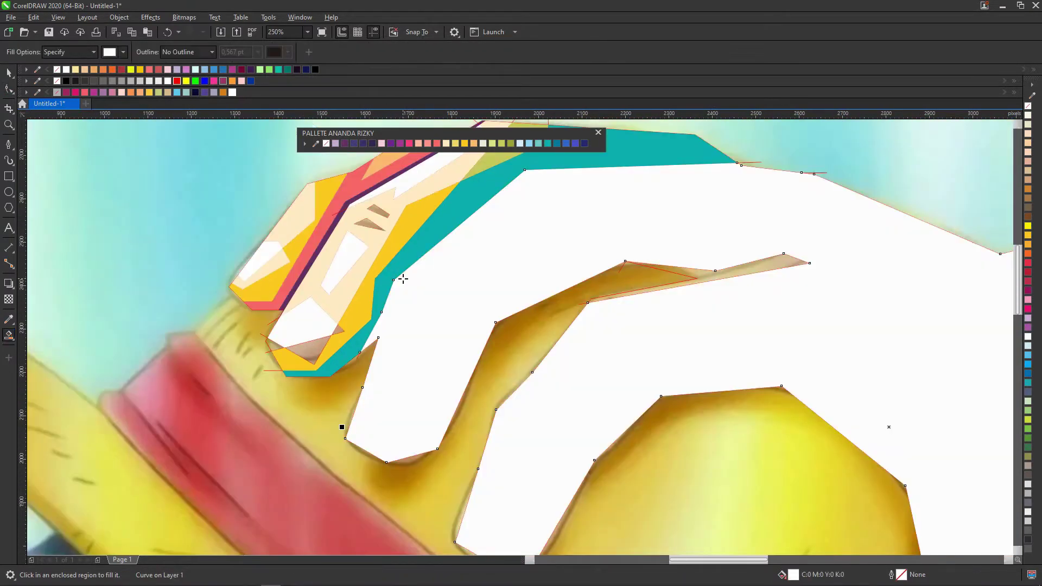
Fill the lower and side facets of the ring finger's nail cream (#FFEAC3)
scroll(280, 350, up, 2)
click(305, 349)
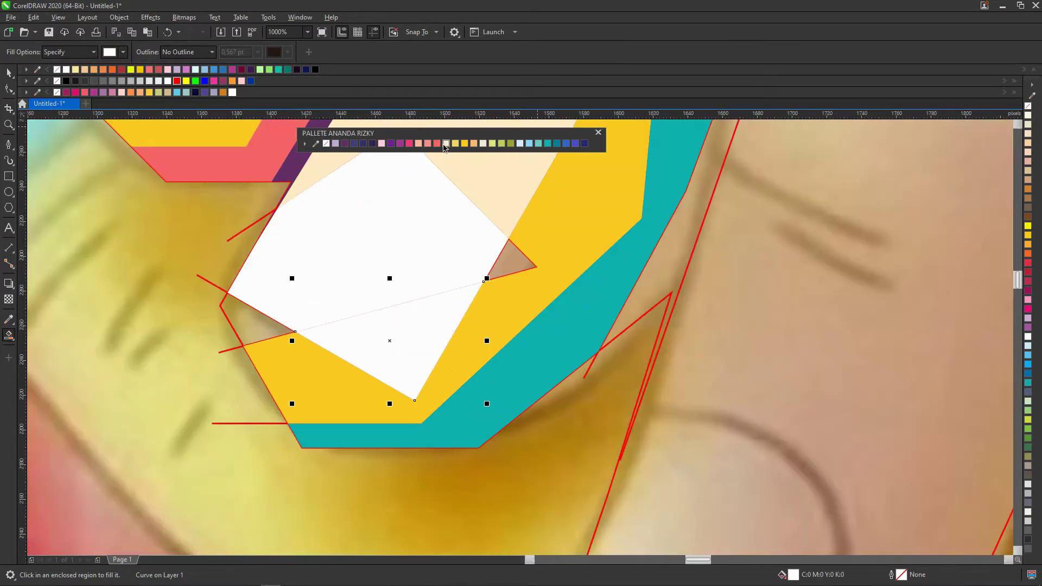
click(339, 328)
scroll(240, 318, down, 2)
key(space)
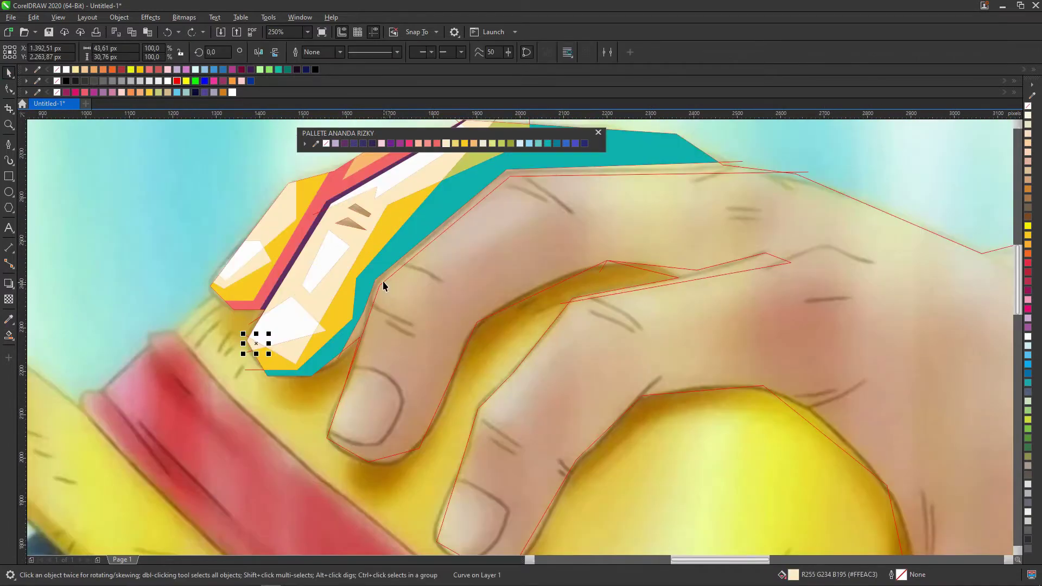
Draw short closing lines at the ends of the strip between the ring and middle fingers and fill it dark violet (#463C7A)
key(Escape)
scroll(284, 399, down, 2)
scroll(295, 397, up, 2)
key(space)
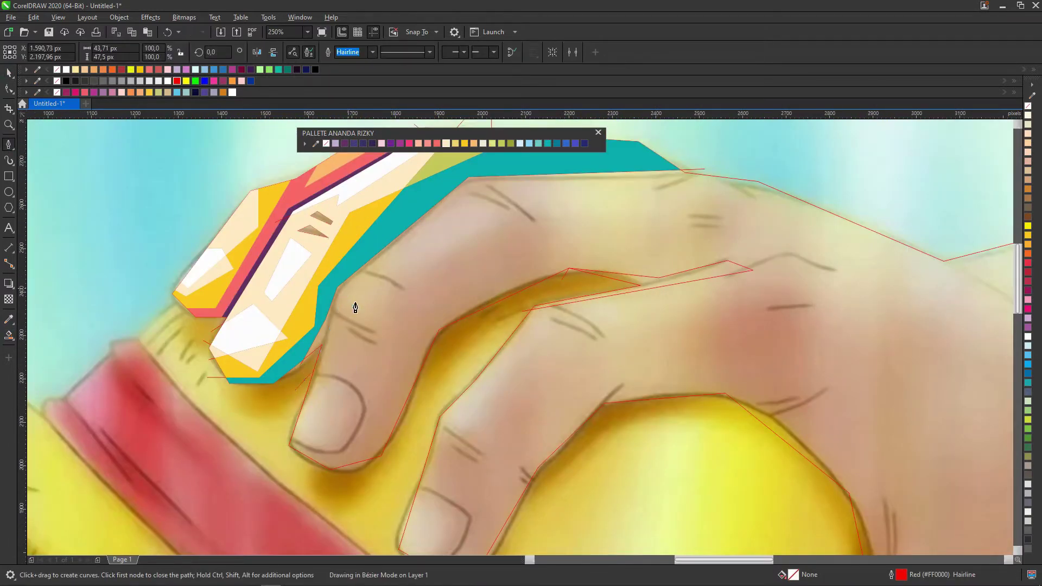
click(402, 238)
click(354, 143)
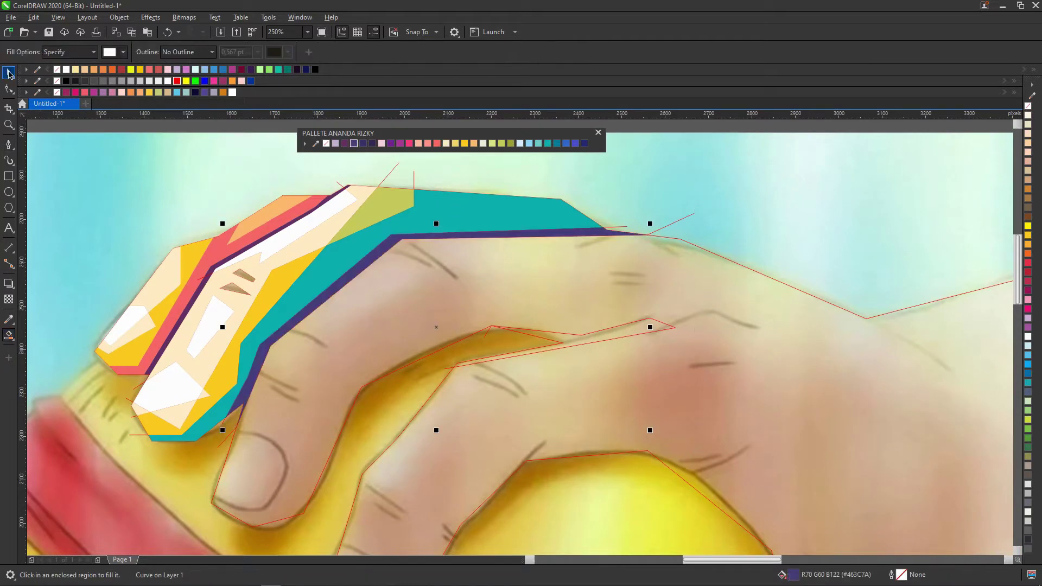
Delete the leftover red construction lines sticking out above the ring finger's knuckle and beside the violet strip
key(space)
click(398, 179)
click(336, 185)
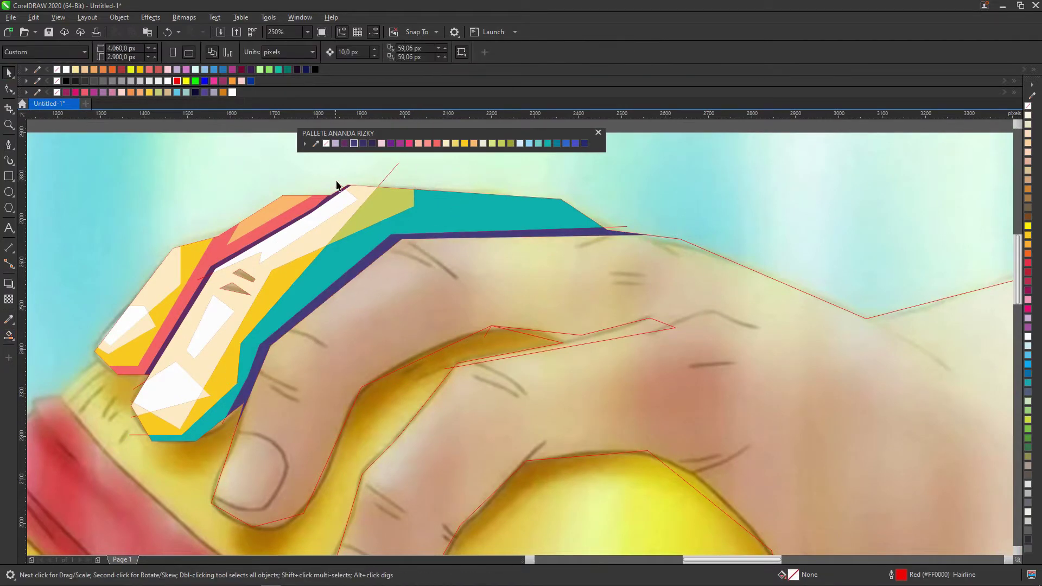
click(396, 168)
Fill the ring finger's upper wrinkle facet coral pink and the lower one olive green (#C5CC5C)
scroll(395, 169, up, 5)
click(8, 335)
click(245, 275)
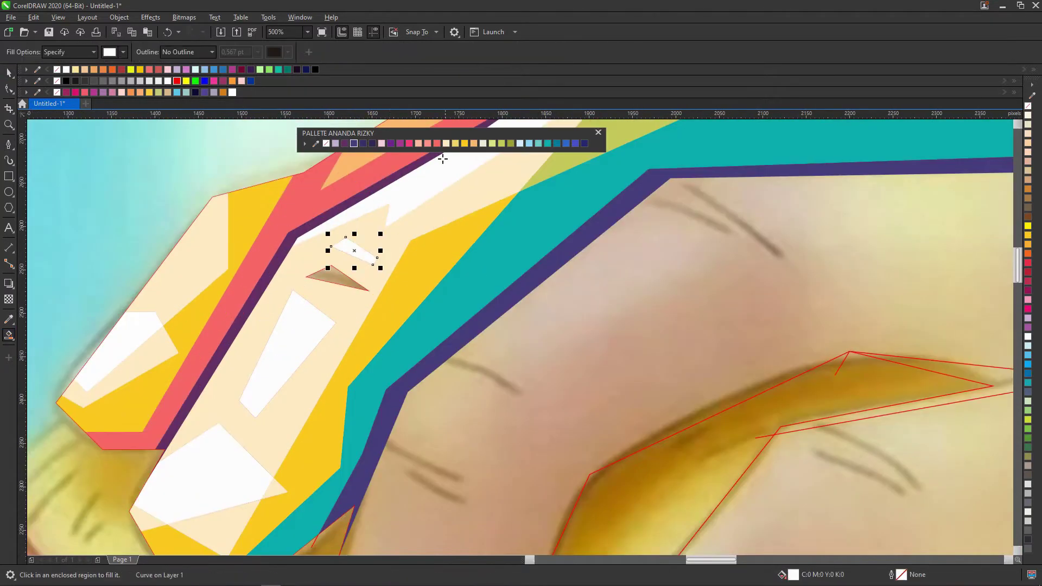
scroll(379, 216, down, 4)
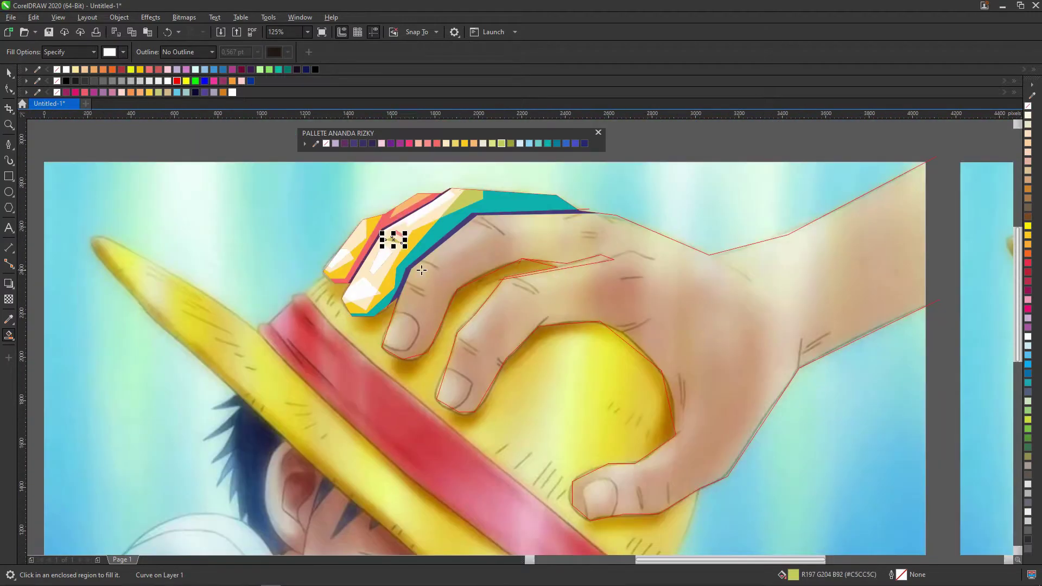
Draw an angular facet line around the middle finger's nail
scroll(373, 298, up, 4)
key(space)
click(343, 281)
click(430, 306)
scroll(344, 456, down, 4)
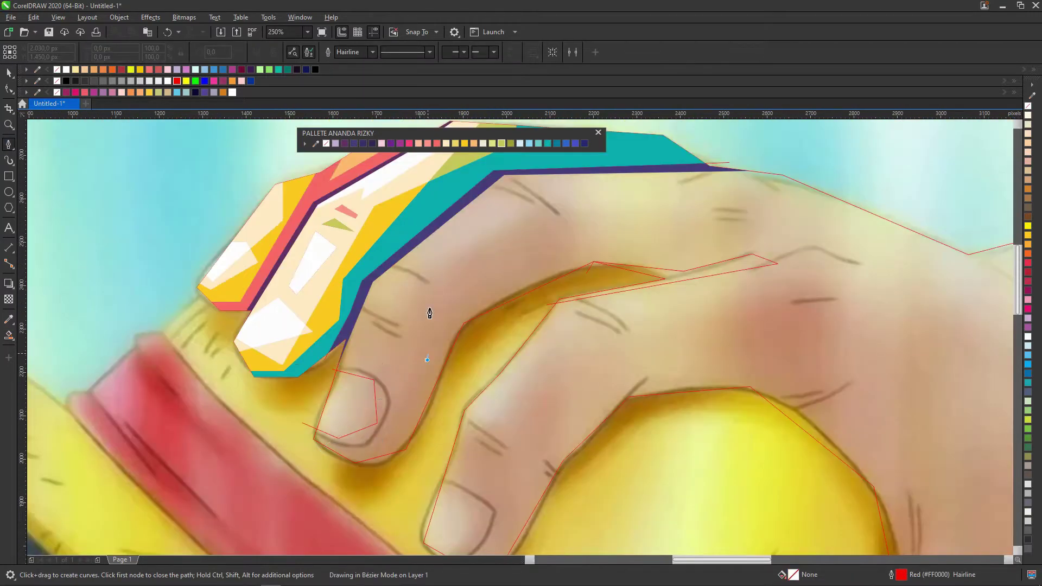
Draw a facet line from the middle fingertip up to its upper edge and another about 1000 by 234 px along its knuckle
scroll(428, 310, up, 2)
drag(428, 358, 424, 228)
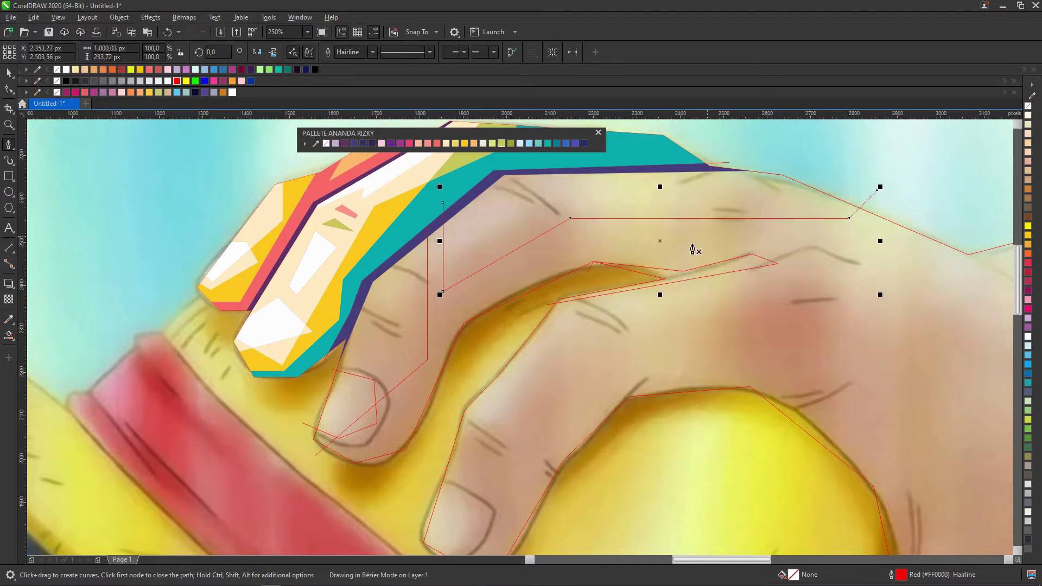
scroll(695, 250, down, 4)
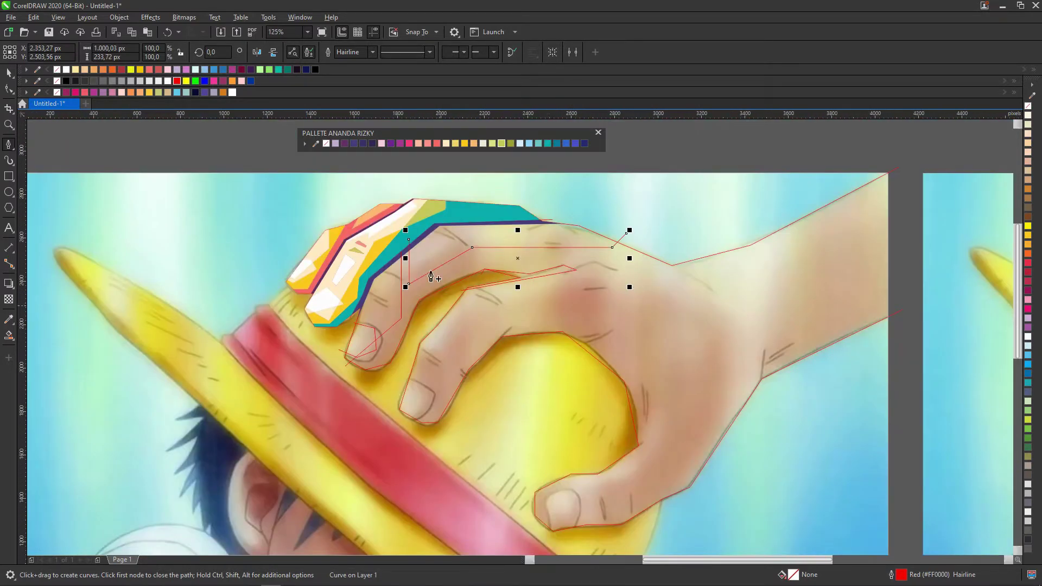
Draw a zigzag facet line from the middle finger's first joint across the knuckle to its upper edge
scroll(432, 278, up, 4)
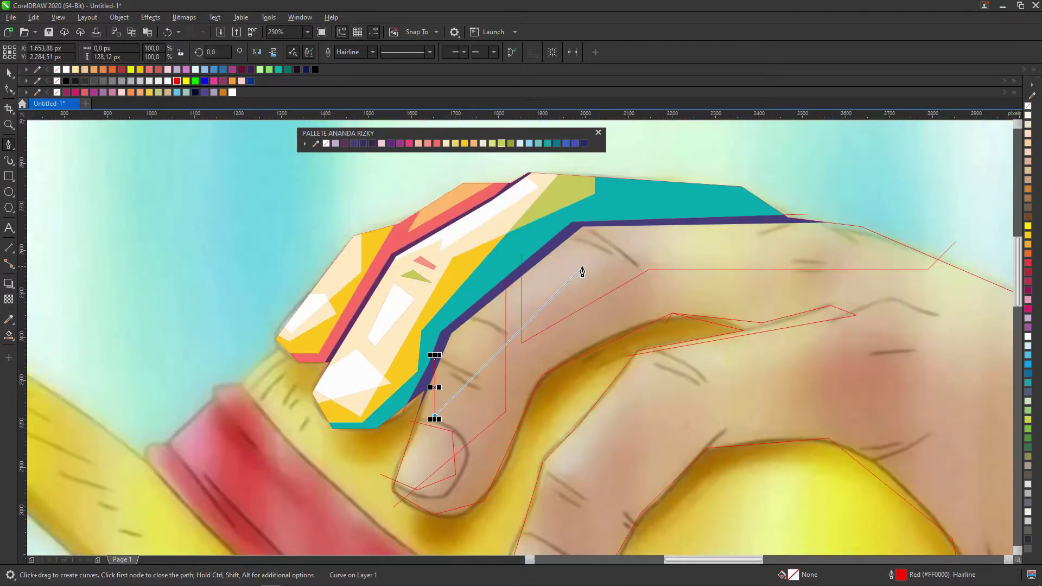
scroll(767, 217, down, 4)
scroll(570, 263, up, 4)
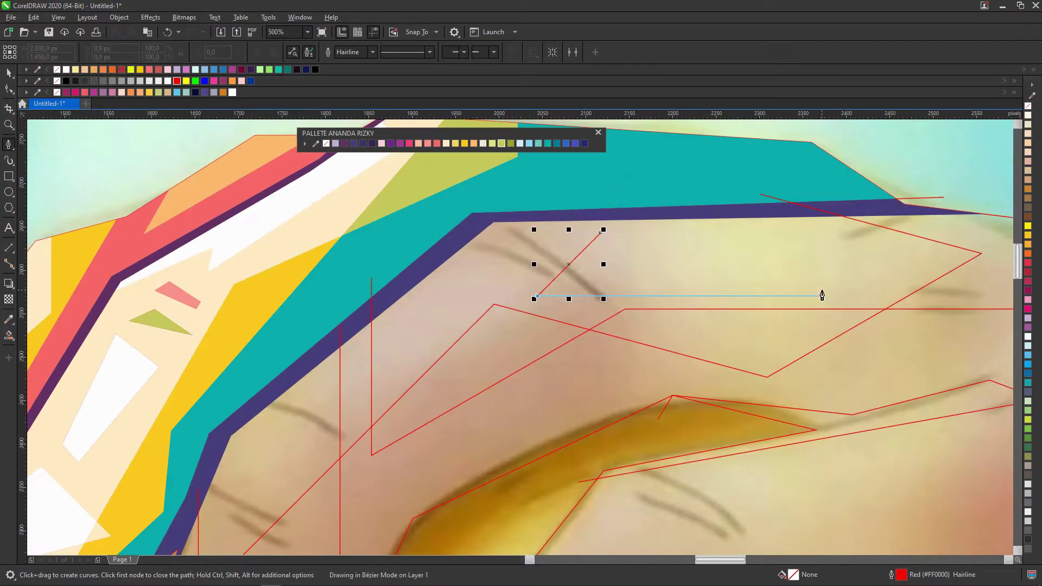
Draw a long four-sided highlight facet on the middle finger's knuckle and scale it to 87%, about 301 by 63 px
click(569, 263)
scroll(570, 265, up, 4)
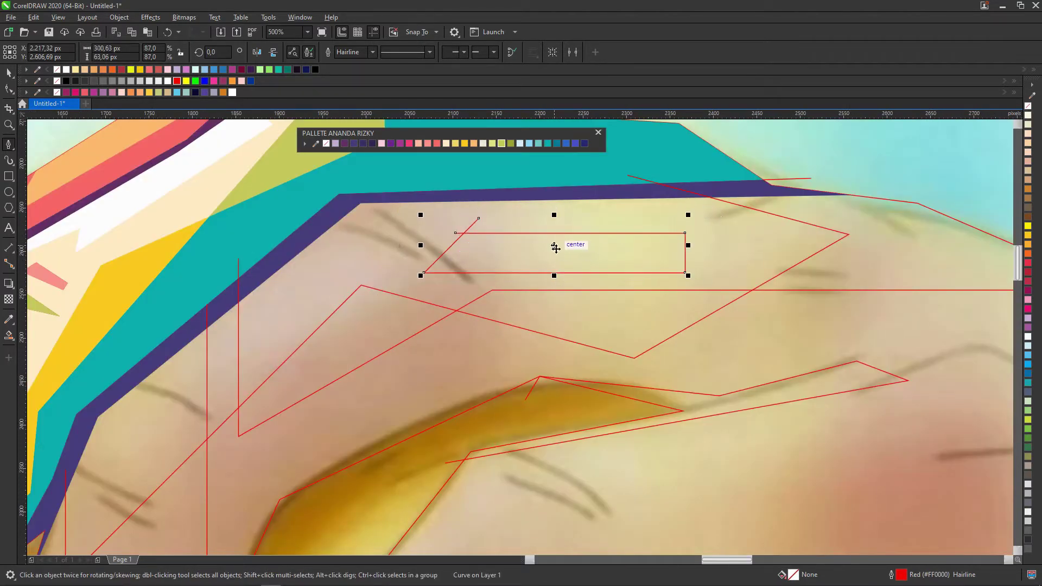
scroll(555, 247, down, 4)
Draw a closed four-sided facet about 99 by 113 px between the middle finger's joint wrinkles
scroll(461, 311, up, 4)
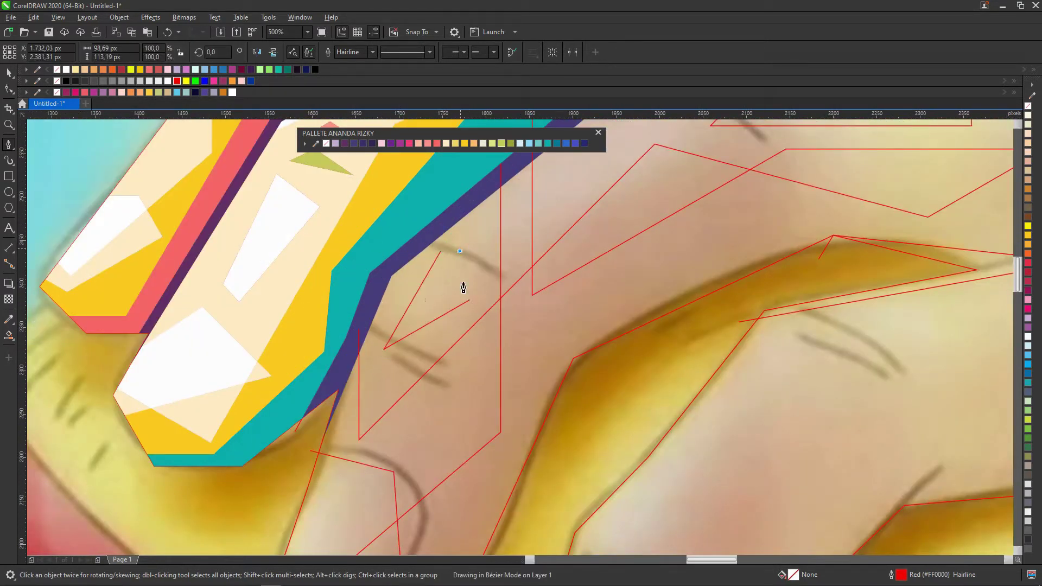
click(459, 251)
scroll(459, 303, down, 4)
Draw an angular facet line along the middle finger's inner edge from the fingertip to the gap beside the index finger
scroll(402, 423, up, 4)
click(458, 384)
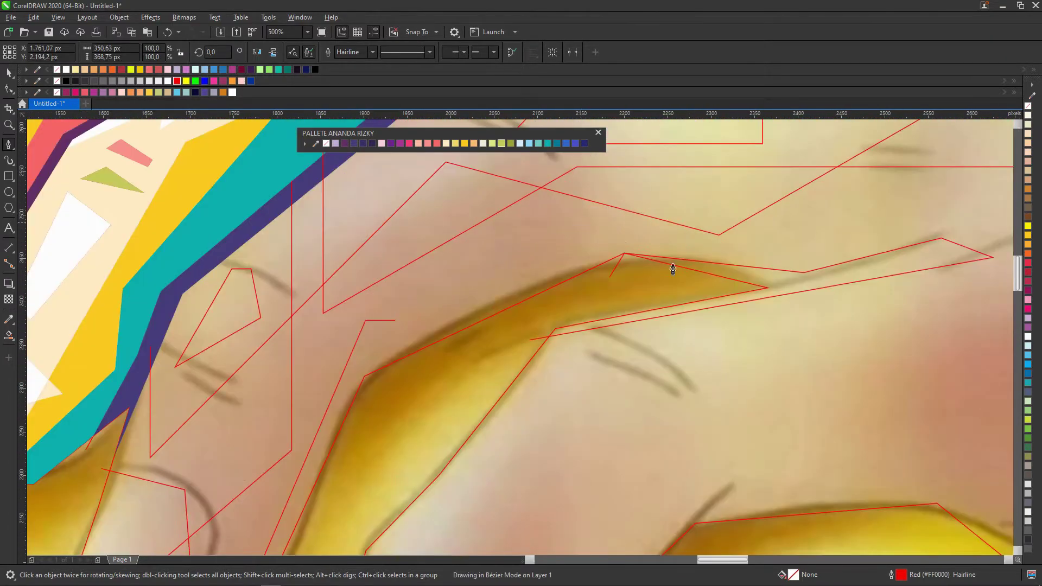
click(675, 270)
scroll(674, 270, down, 4)
Fill the middle finger's knuckle facets cream, white, golden yellow, light orange and olive green with Smart Fill
click(8, 335)
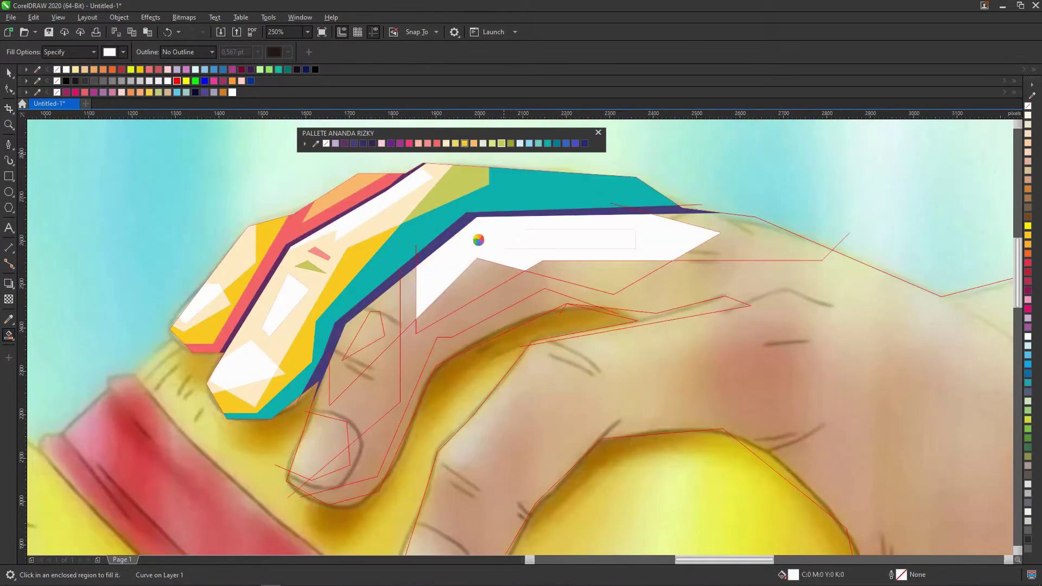
click(478, 240)
scroll(479, 239, up, 2)
scroll(492, 238, down, 2)
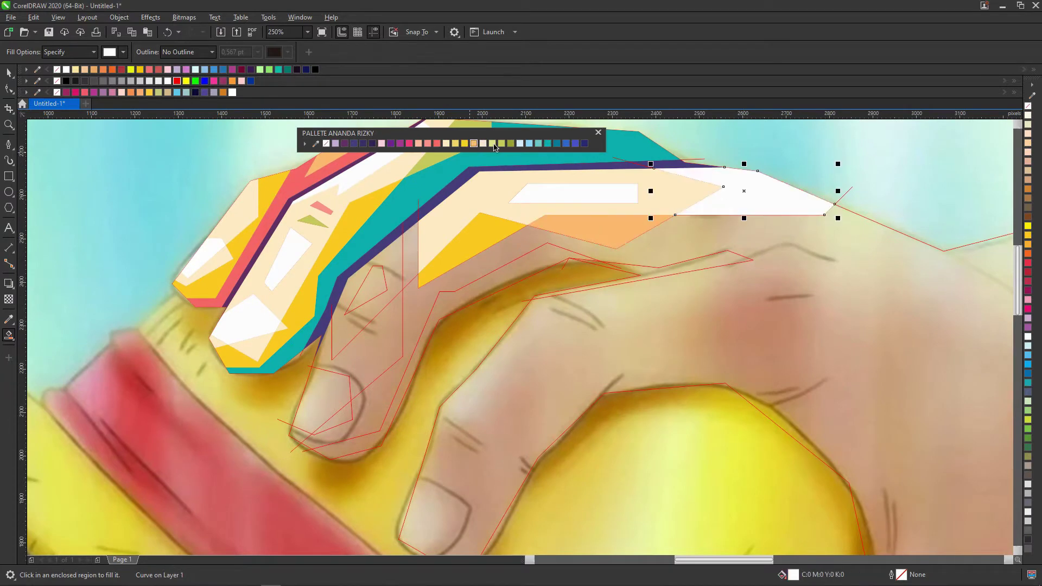
click(500, 144)
Draw a facet line from the end of the gap between the middle and index fingers to the hand's upper contour
scroll(542, 238, up, 3)
key(F5)
click(540, 239)
scroll(540, 239, down, 3)
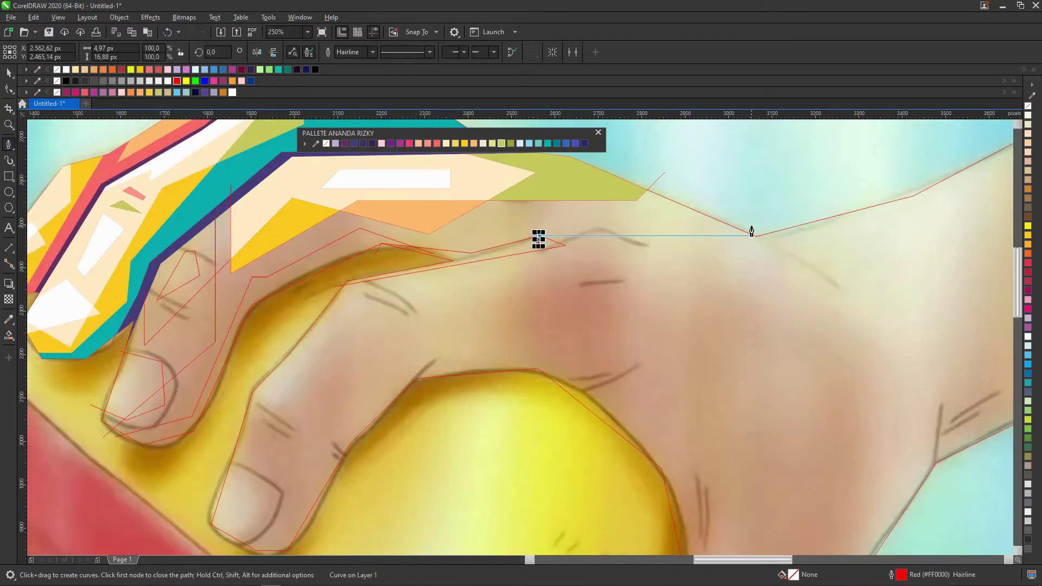
double_click(752, 233)
Draw a facet line from the notch at the upper wrist diagonally across the back of the hand and down past its lower contour
scroll(601, 244, down, 3)
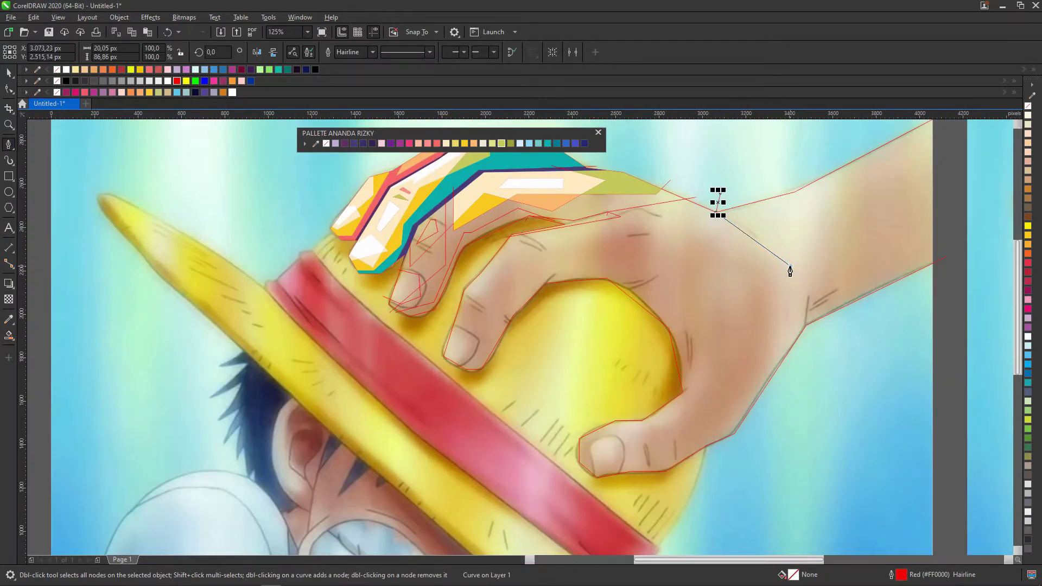
click(790, 270)
double_click(789, 366)
scroll(803, 301, down, 1)
Draw an angular facet line from the arch between index finger and thumb across the palm, down and along the thumb past its tip
click(629, 298)
scroll(630, 299, up, 3)
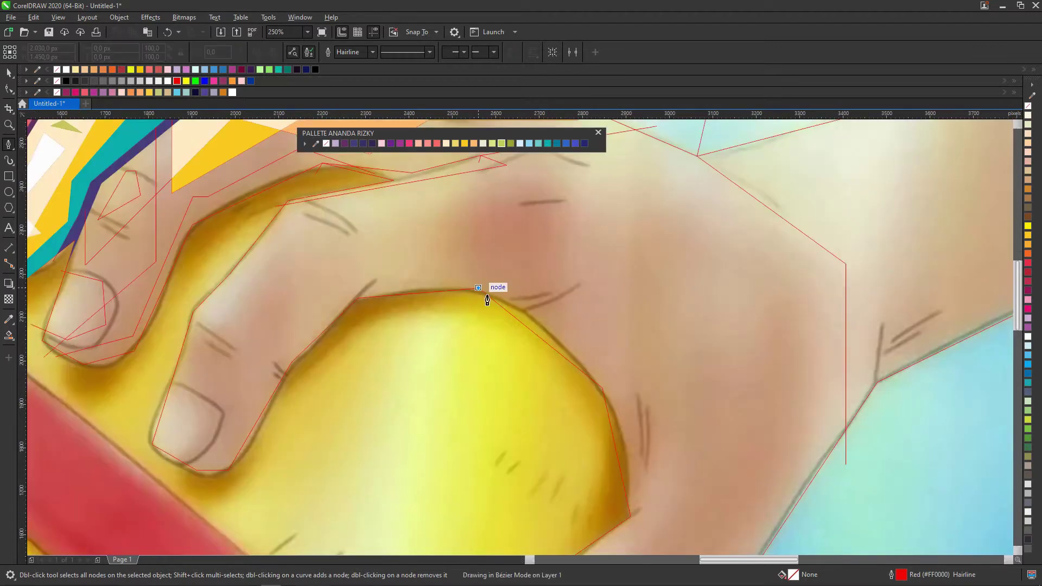
scroll(629, 299, down, 3)
click(592, 397)
scroll(526, 456, up, 3)
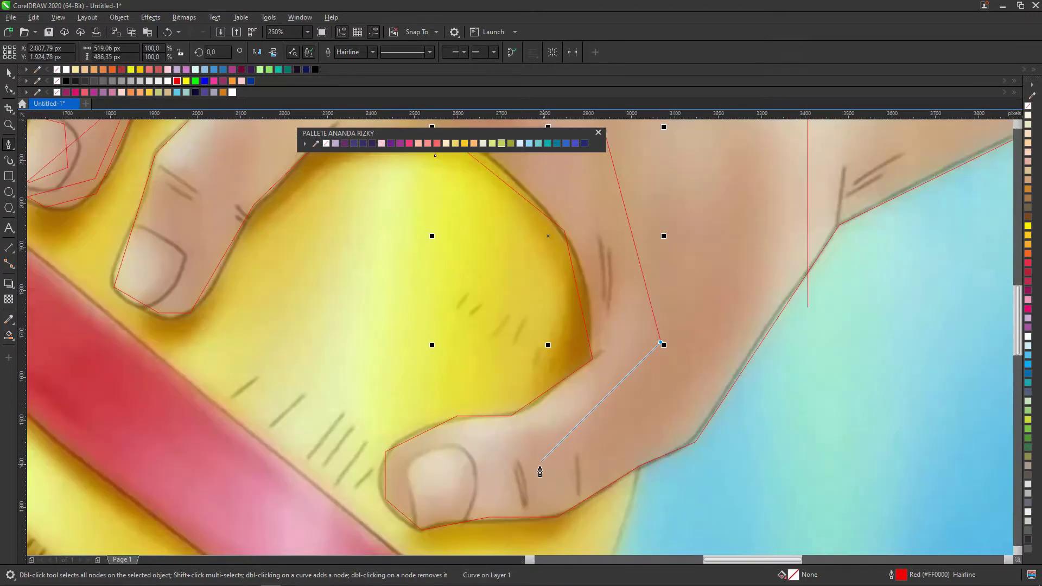
scroll(391, 472, down, 5)
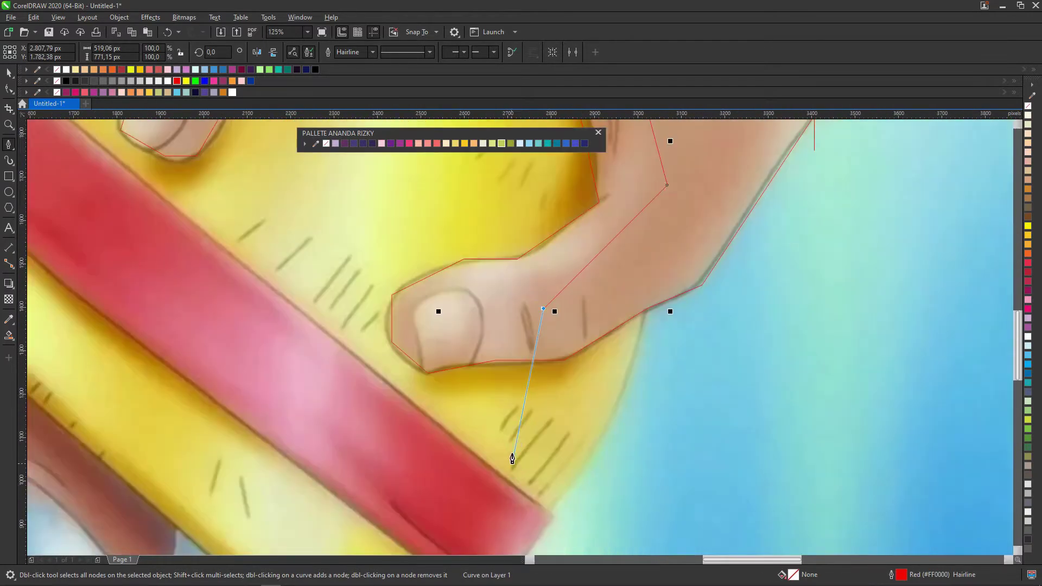
double_click(378, 335)
Outline the thumbnail and the index fingernail with angular facet lines running past the finger contours
scroll(422, 307, up, 3)
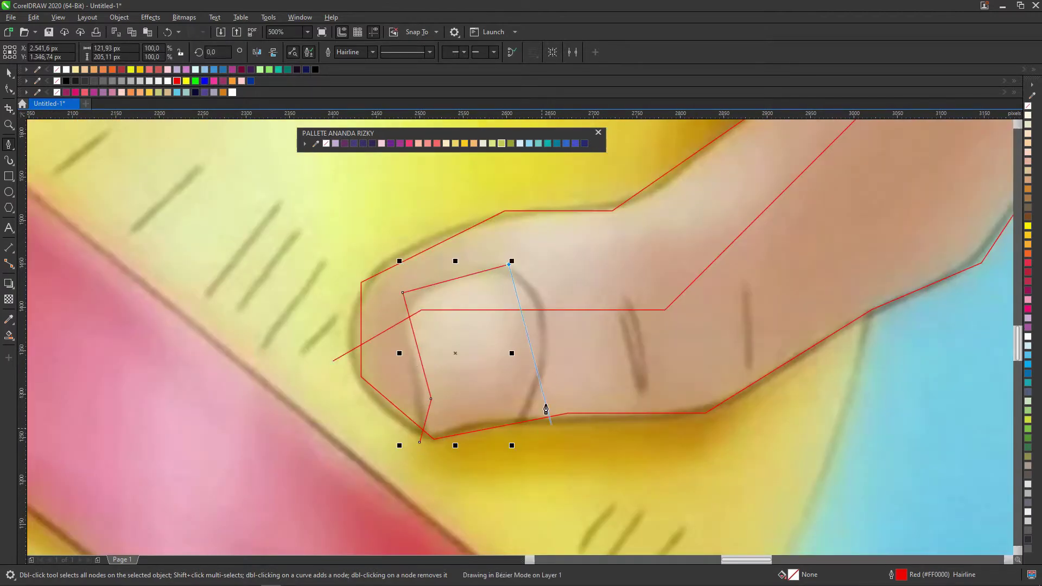
scroll(543, 434, down, 6)
scroll(462, 401, up, 4)
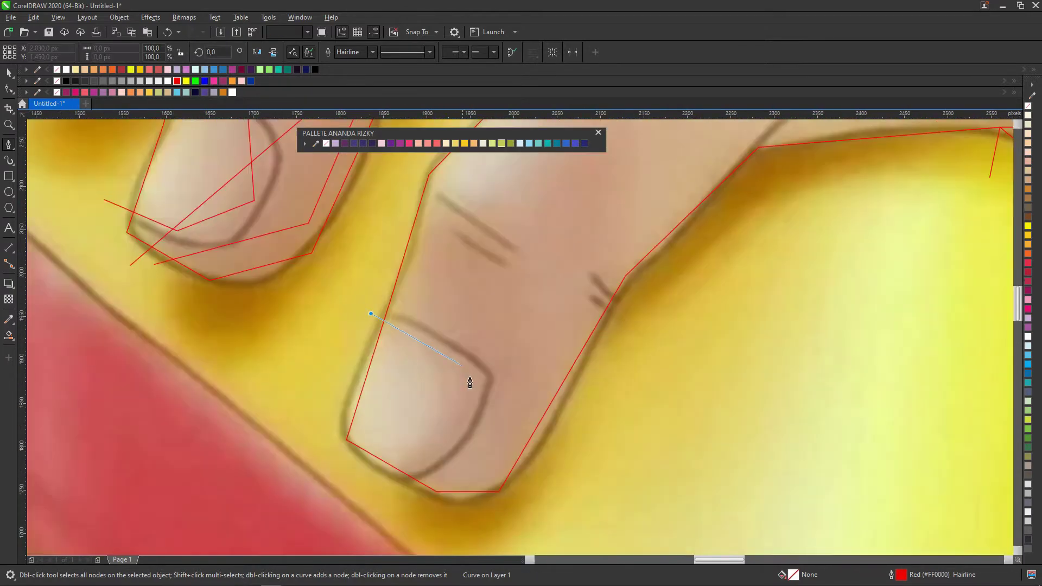
scroll(469, 388, down, 4)
Fill the middle finger's remaining facets cream, white, light orange and olive green and its long lower facet coral with Smart Fill
scroll(412, 309, up, 3)
key(shift+s)
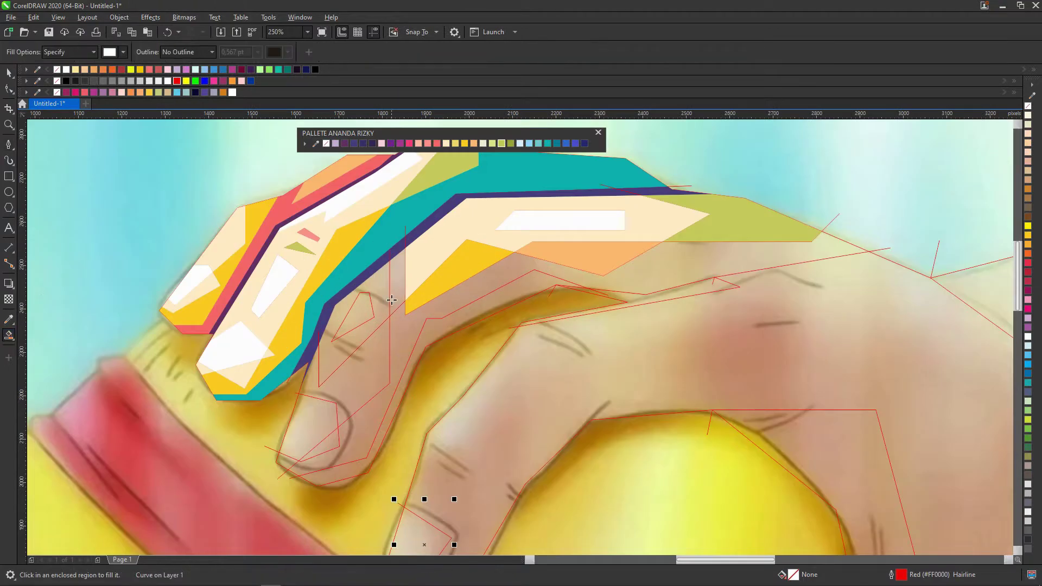
click(405, 309)
scroll(412, 304, up, 4)
scroll(458, 125, down, 4)
click(437, 143)
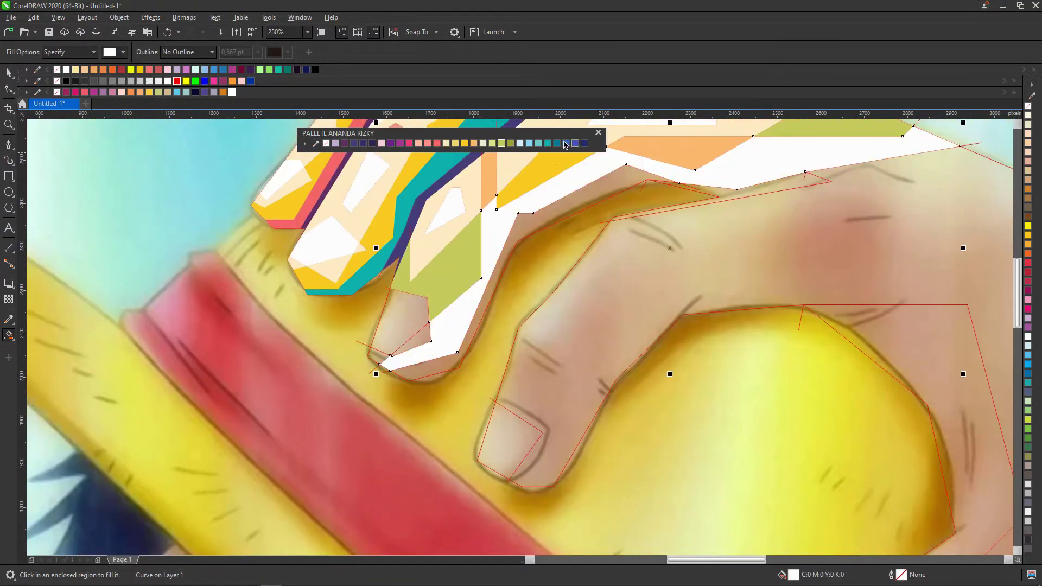
Fill the middle finger's inner edge magenta, its nail cream and golden yellow, and the narrow strip beside the index finger dark purple
scroll(379, 325, down, 3)
scroll(493, 385, up, 6)
click(494, 385)
click(384, 331)
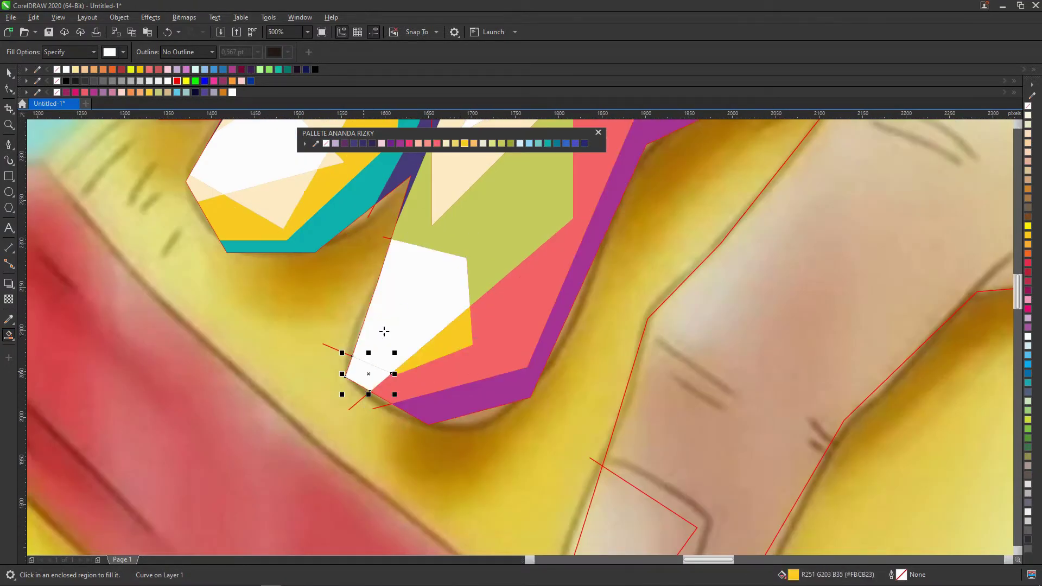
scroll(429, 283, down, 5)
scroll(478, 291, up, 3)
click(478, 291)
click(390, 143)
scroll(461, 255, down, 3)
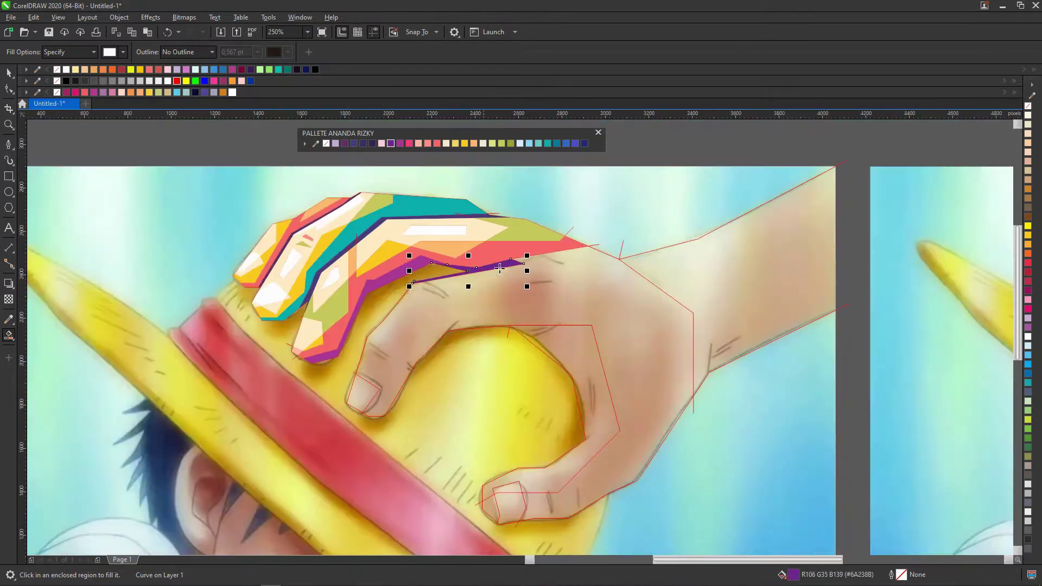
click(9, 144)
scroll(442, 323, up, 2)
click(309, 438)
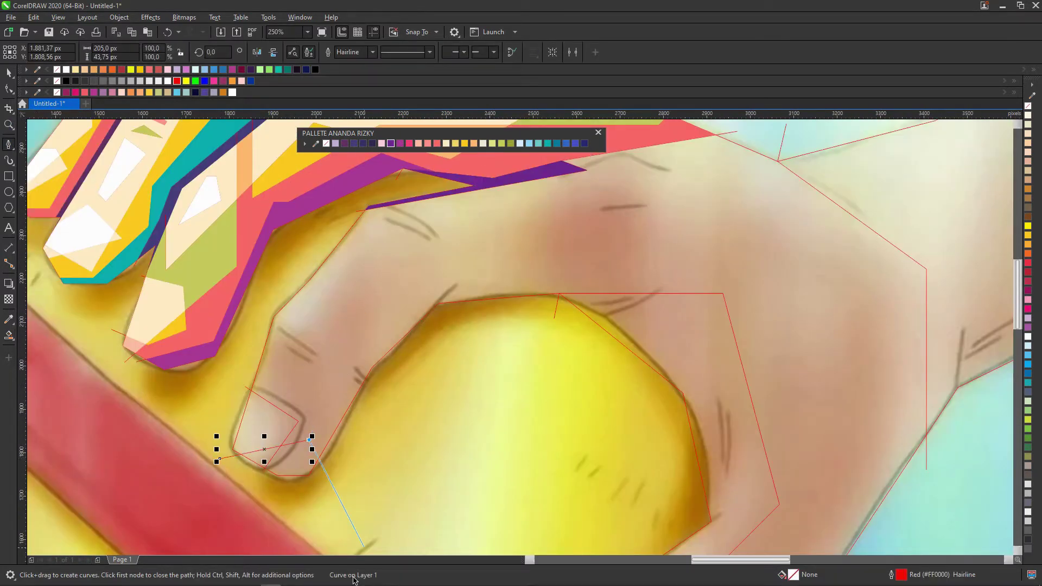
Check the general channel in Discord and return to the CorelDRAW drawing
click(413, 579)
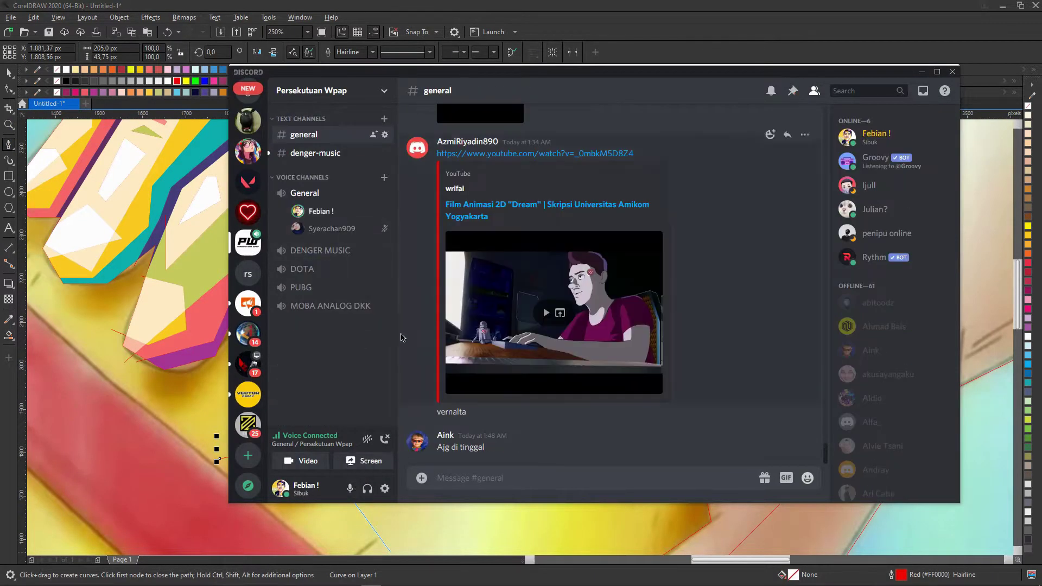
key(alt+Tab)
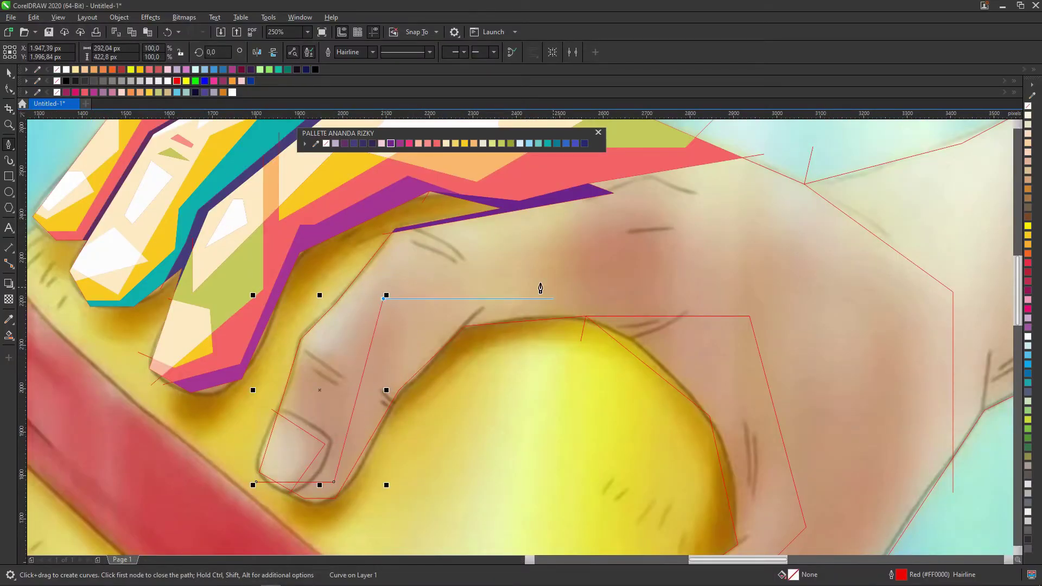
Complete the angular facet line from the index fingertip up along the finger, across its base and up to the dark purple strip
click(590, 188)
scroll(590, 188, up, 2)
scroll(569, 291, down, 3)
scroll(680, 239, up, 1)
Draw an angular facet line around the reddish index knuckle, from the dark purple strip to the hand's upper contour
click(602, 269)
click(803, 271)
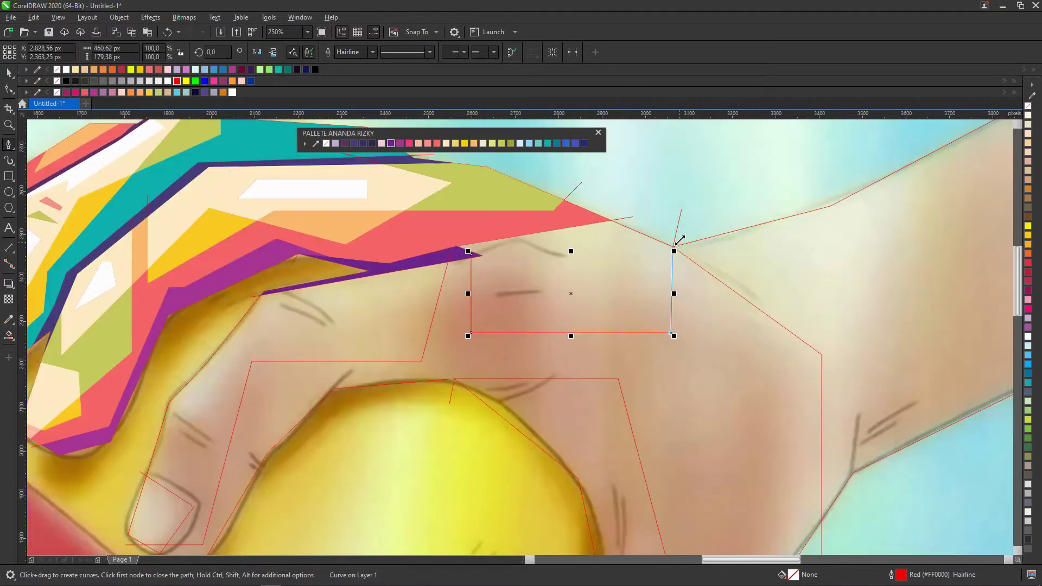
scroll(633, 232, down, 1)
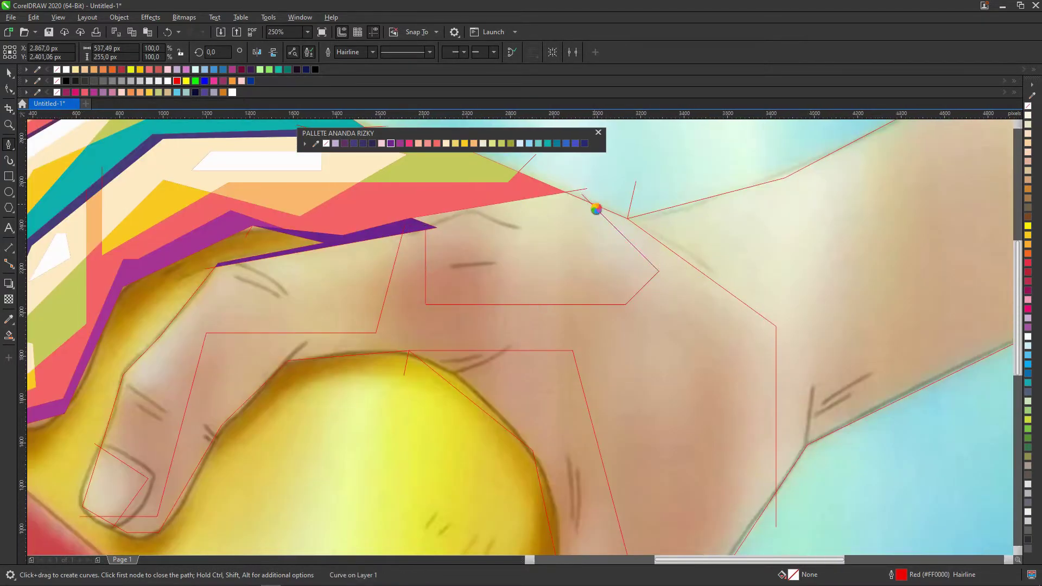
scroll(596, 209, down, 3)
Draw a diagonal facet line through the index finger and a zigzag highlight line along its outer edge up to the dark purple strip
scroll(607, 222, up, 4)
click(329, 444)
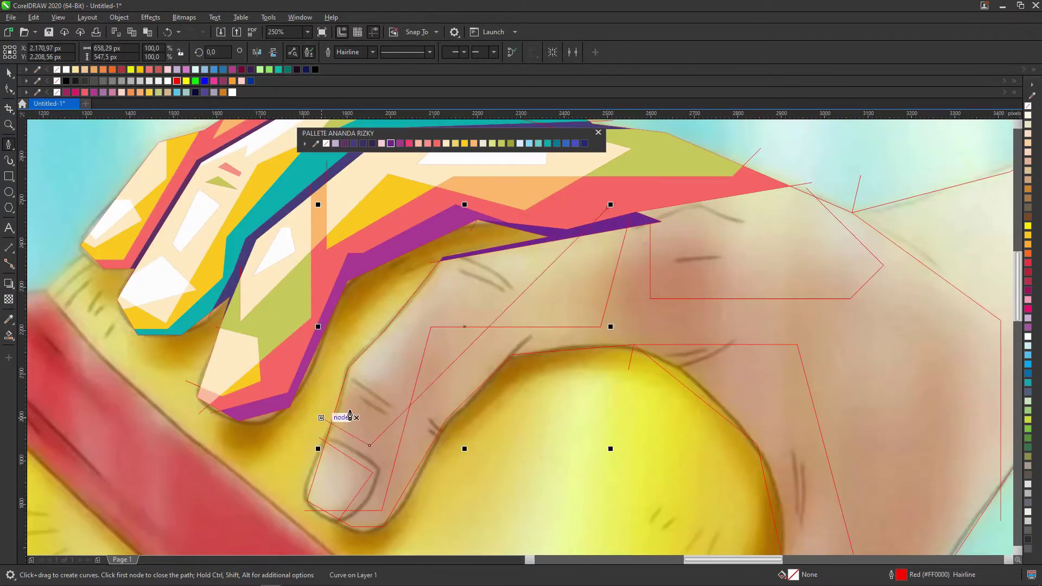
scroll(348, 429, up, 1)
scroll(372, 431, down, 1)
scroll(469, 288, up, 1)
click(464, 316)
scroll(465, 316, down, 1)
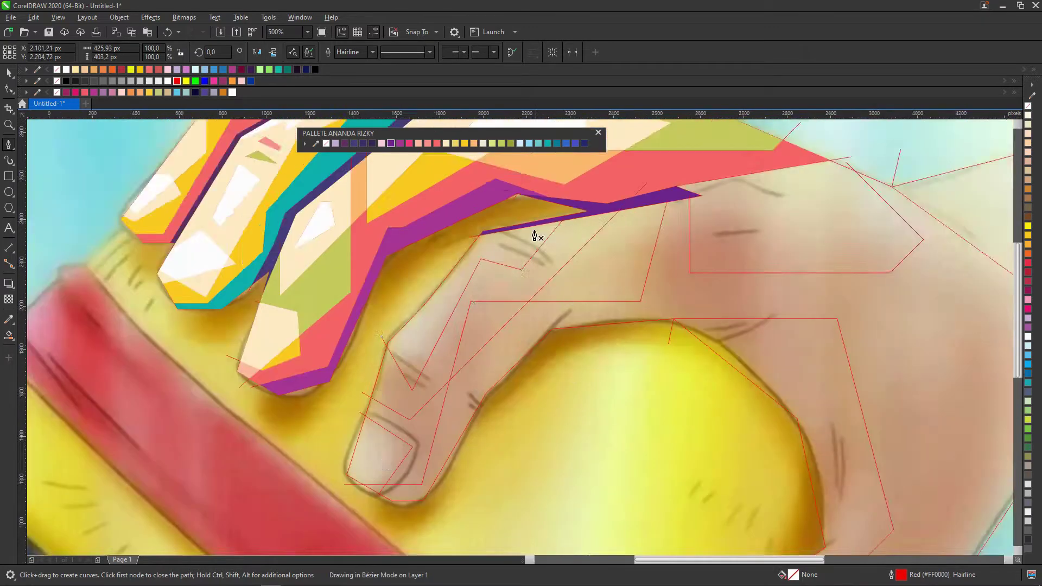
Draw a small angular highlight shape inside the index fingernail
scroll(419, 293, up, 1)
scroll(426, 303, down, 2)
scroll(400, 368, up, 1)
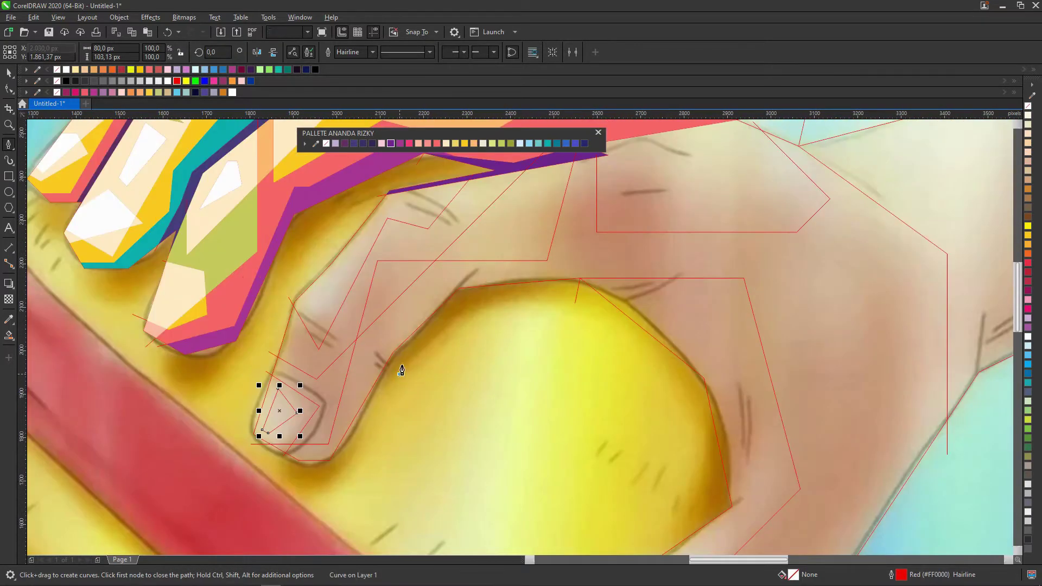
Draw a stepped facet line along the inner arch from the index finger's inner edge to the base of the thumb
click(399, 374)
click(449, 273)
scroll(691, 322, down, 1)
click(671, 313)
click(670, 404)
scroll(604, 366, down, 1)
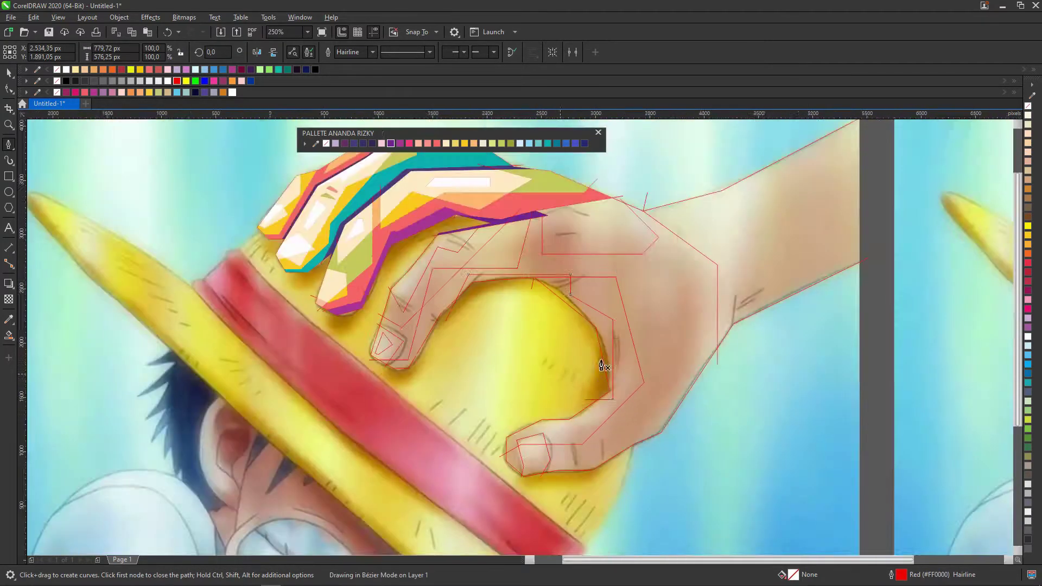
Draw a narrow angular crease shape beside the inner arch above the base of the thumb
scroll(553, 329, up, 3)
scroll(619, 309, down, 2)
scroll(552, 268, up, 1)
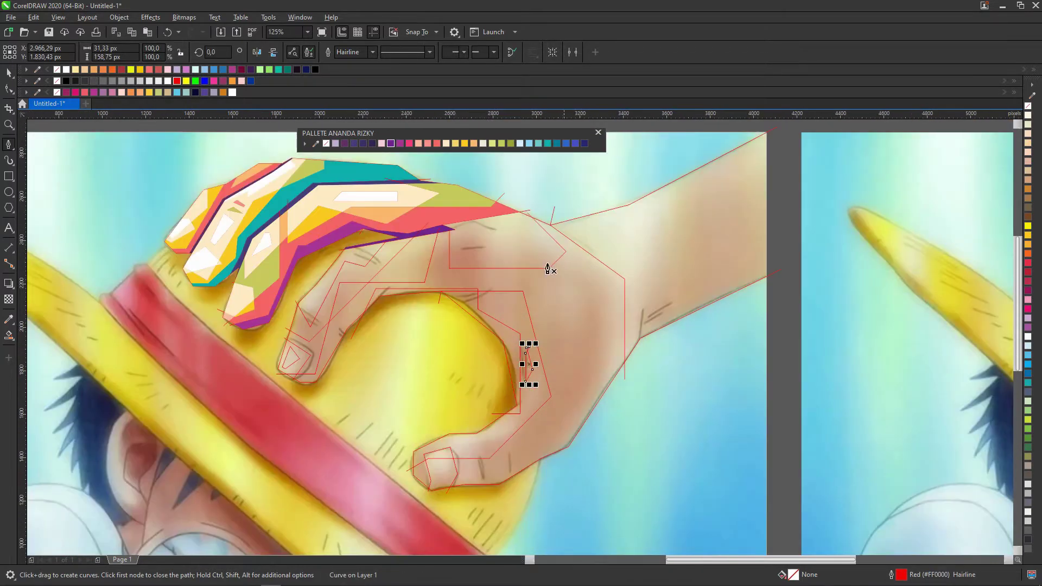
Draw a zigzag facet line from the index knuckle across the back of the hand and down past the thumb's lower contour
scroll(461, 210, up, 1)
scroll(654, 312, down, 1)
click(583, 493)
scroll(471, 502, up, 2)
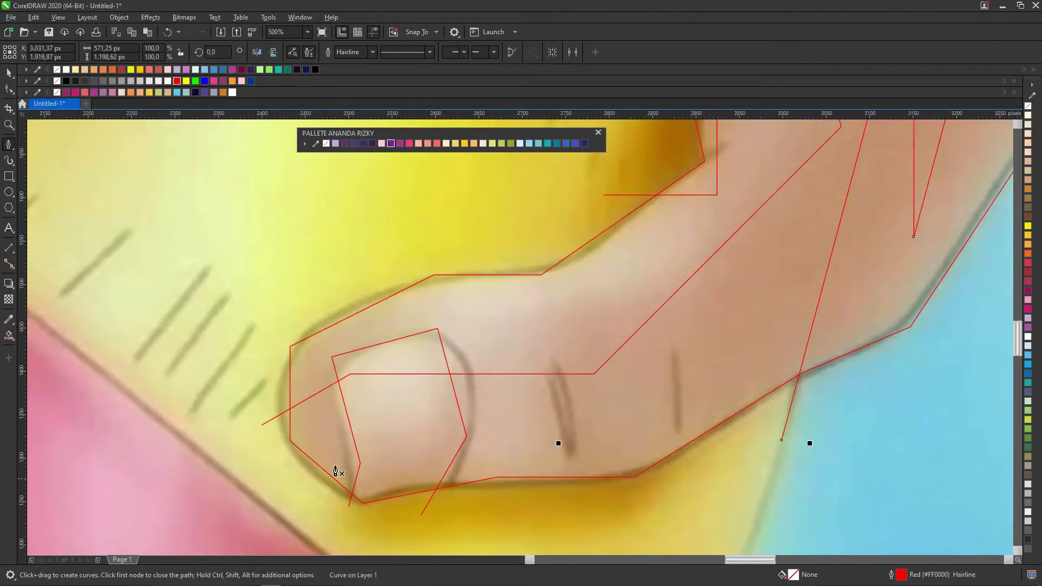
Draw an angular facet line along the thumb's underside from its tip to the heel of the hand
click(723, 319)
scroll(926, 256, down, 1)
scroll(884, 233, down, 1)
Draw an angular facet line from the heel of the hand around the wrist crease and another one across the forearm
scroll(744, 249, up, 1)
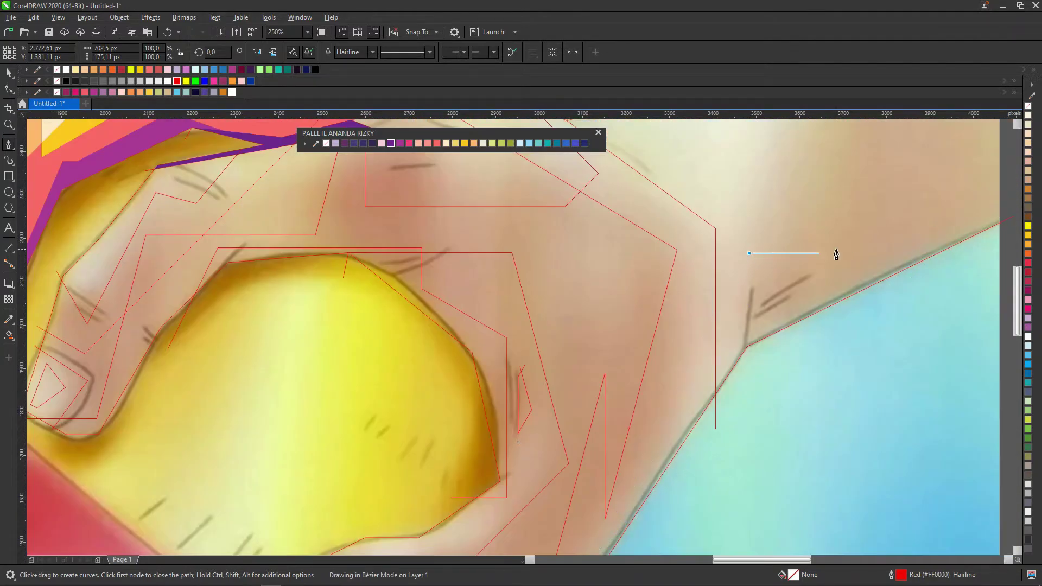
scroll(858, 278, down, 1)
click(741, 360)
scroll(692, 259, up, 1)
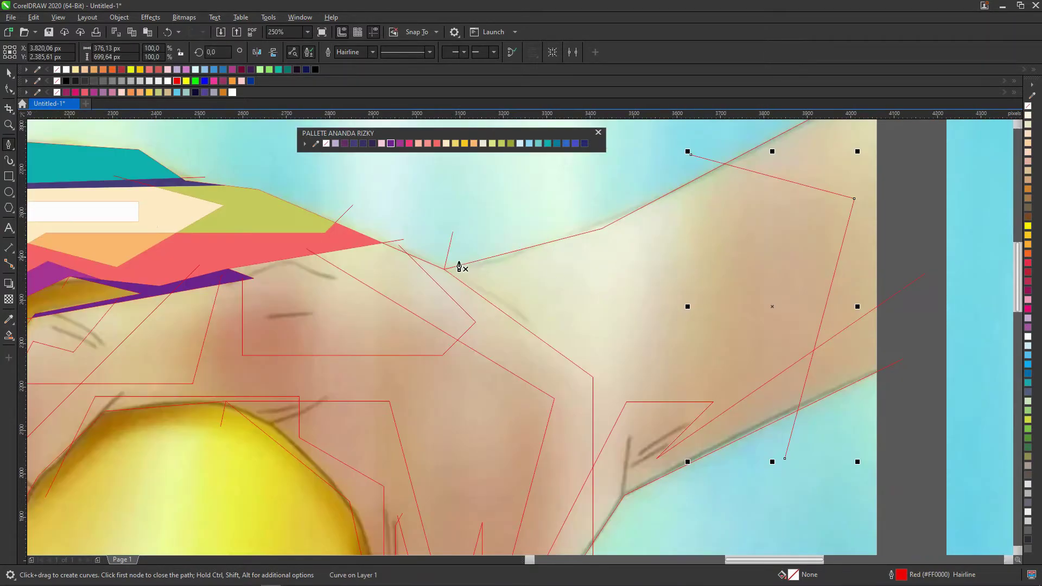
Draw a V-shaped facet line from the upper wrist notch past the forearm's upper contour and a closed triangle inside it
scroll(753, 226, down, 1)
click(749, 210)
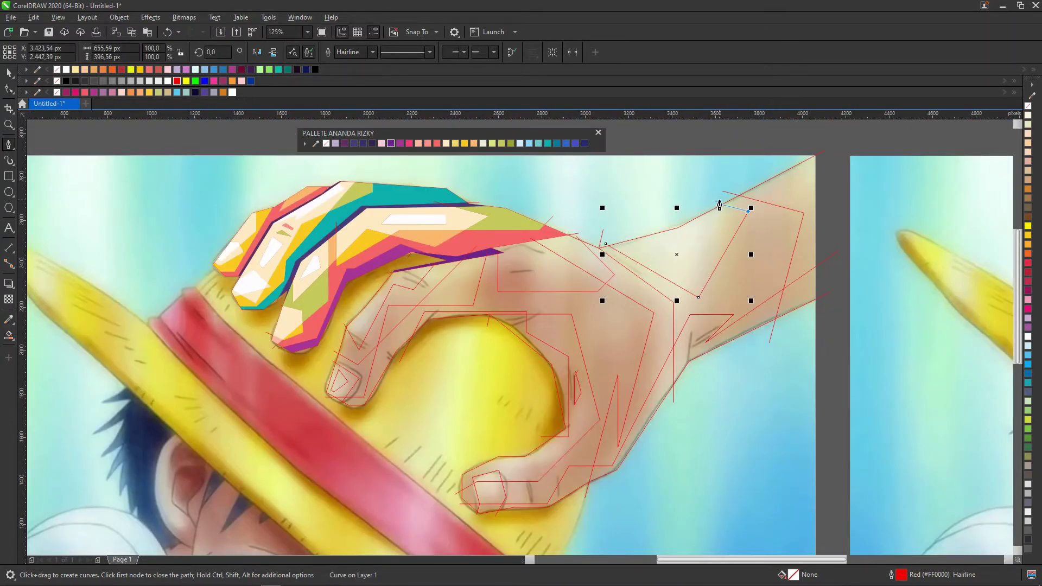
click(777, 170)
scroll(730, 219, up, 1)
click(564, 282)
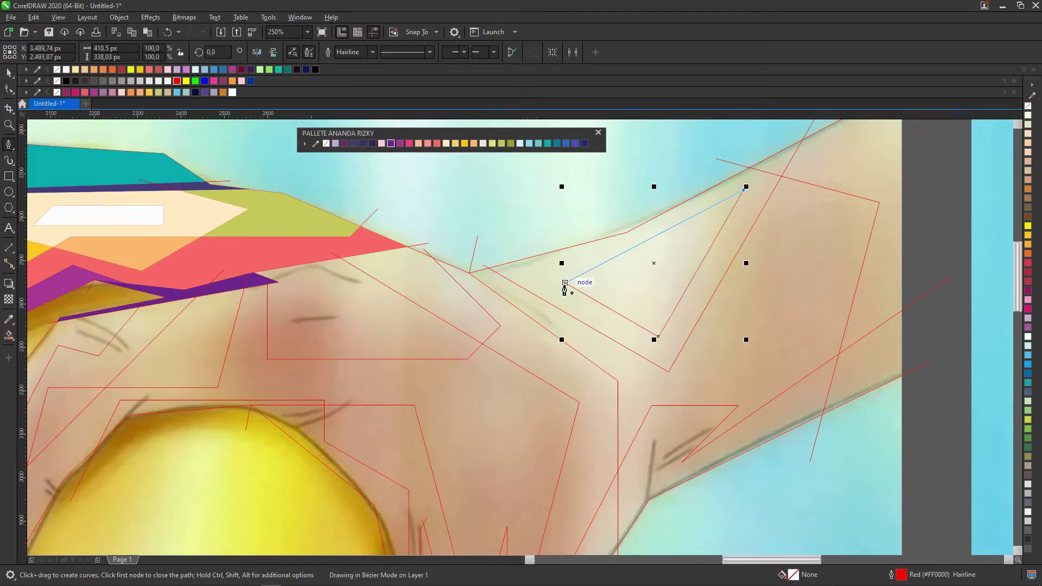
Draw a closed four-sided facet in the middle of the back of the hand
scroll(565, 282, down, 2)
scroll(698, 255, up, 1)
scroll(698, 255, up, 1)
click(678, 270)
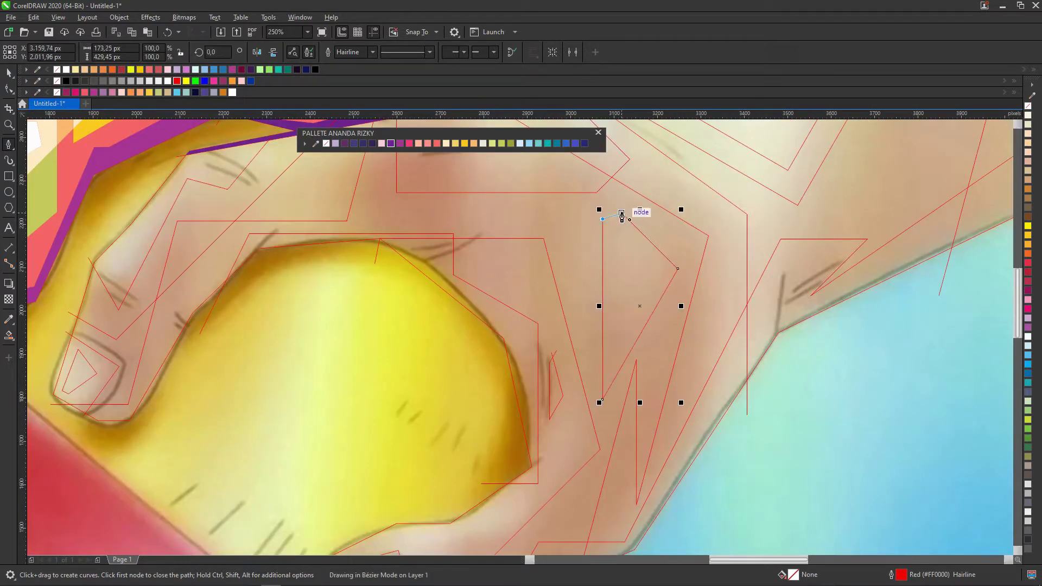
Draw a narrow slanted strip across the four-sided hand facet and trim the facet with it
scroll(622, 216, up, 2)
click(8, 73)
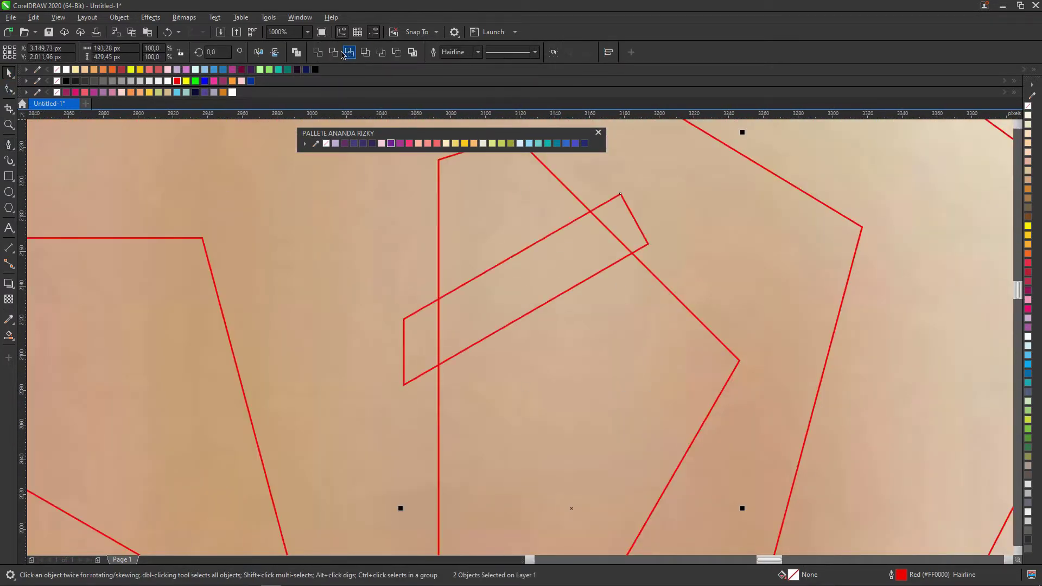
scroll(560, 272, down, 3)
Draw an angular highlight line along the thumb's upper edge, starting just above the contour near the nail
scroll(433, 356, up, 2)
key(space)
click(329, 324)
drag(455, 396, 524, 356)
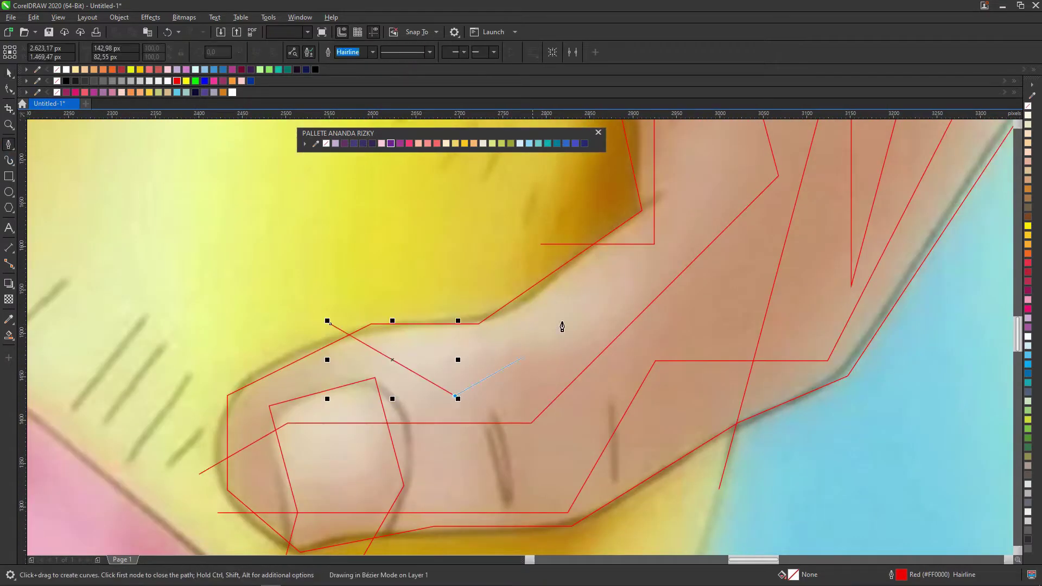
scroll(529, 371, down, 2)
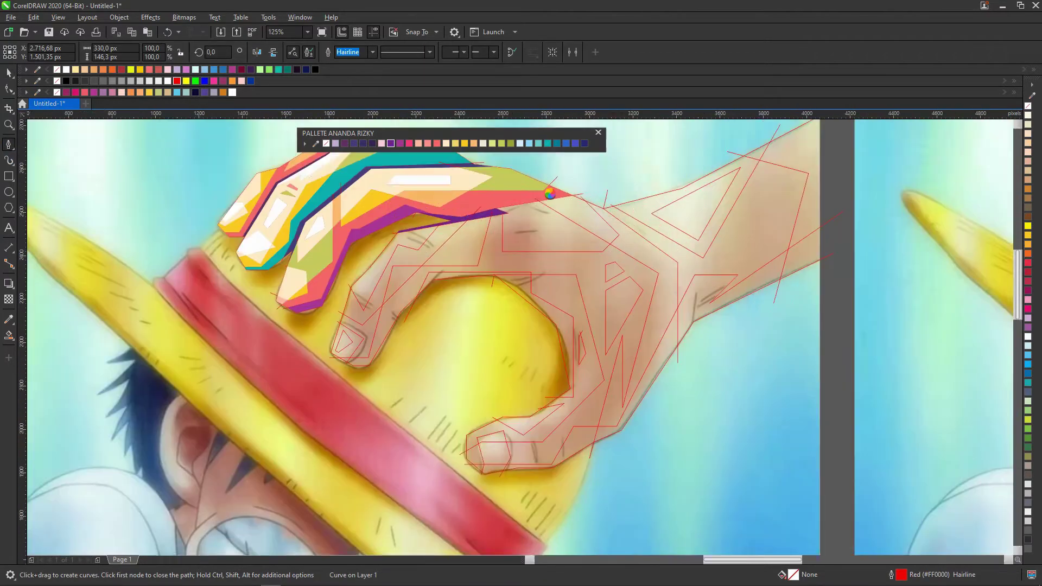
Fill the index finger's outer highlight facet white and the facet around it cream with Smart Fill
scroll(554, 214, up, 1)
click(522, 188)
click(501, 210)
click(15, 340)
click(188, 474)
scroll(521, 325, down, 2)
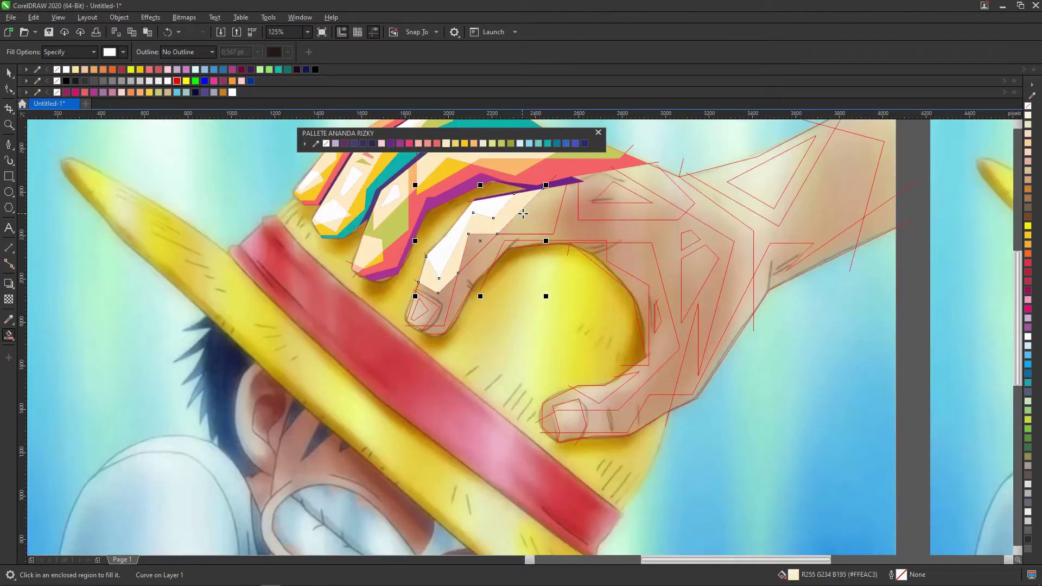
Fill the index finger's inner facets golden yellow and olive green, the arch facet golden yellow and the large hand facet coral
scroll(467, 271, up, 2)
click(465, 143)
scroll(521, 326, down, 2)
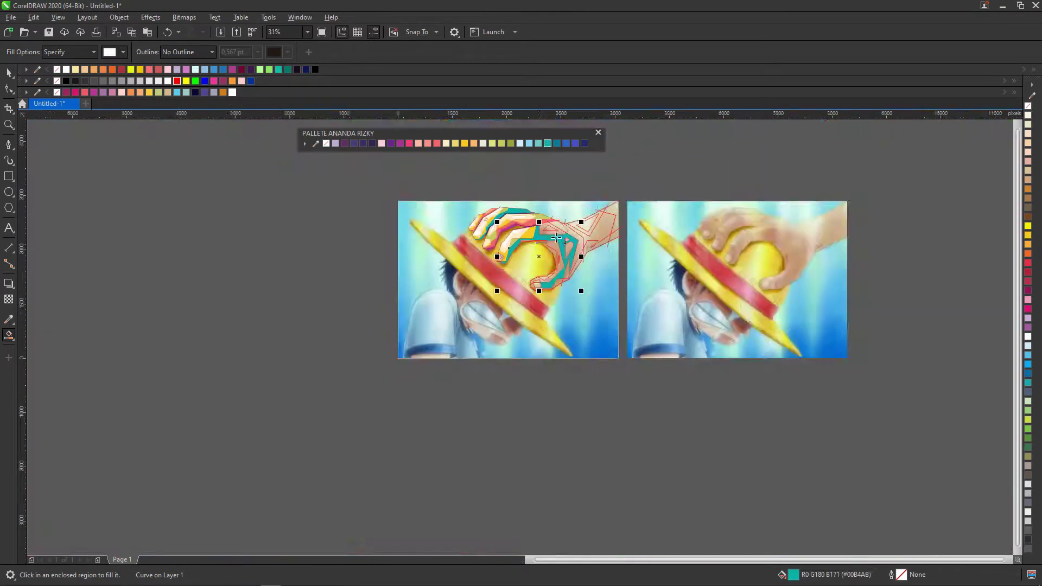
scroll(521, 325, up, 2)
click(537, 260)
Fill the index knuckle facet light pink, the triangle inside it cream and the facet above it teal
scroll(530, 228, up, 1)
click(542, 260)
click(418, 143)
click(510, 228)
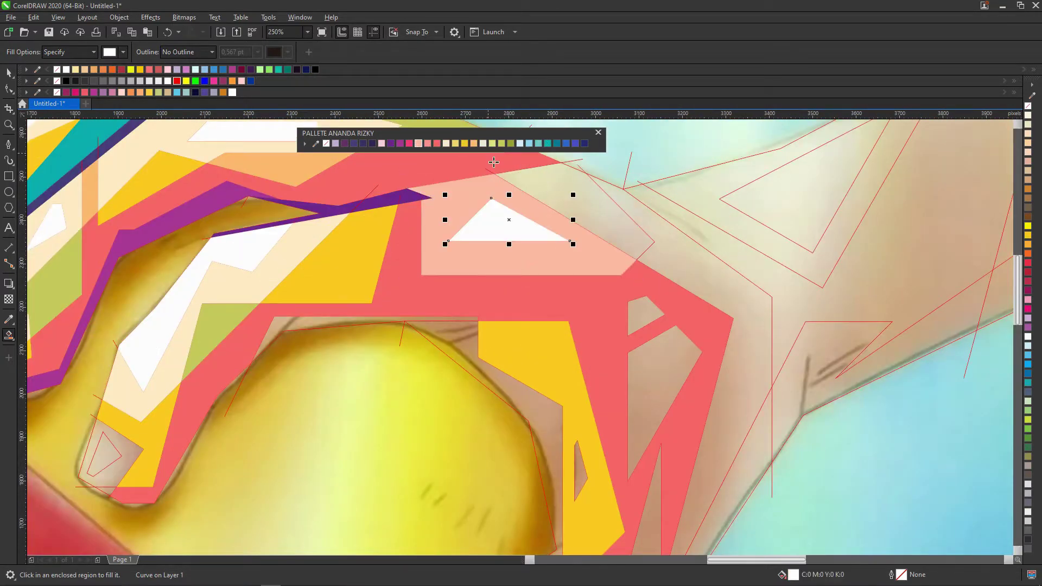
scroll(544, 194, down, 2)
scroll(580, 312, down, 2)
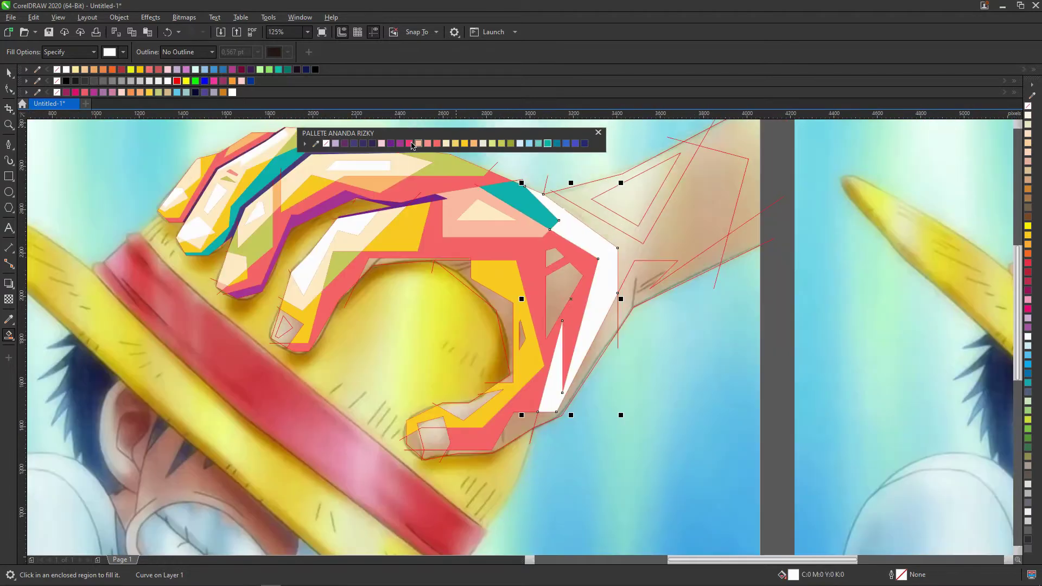
Fill the outer band on the back of the hand and the thumb's underside magenta, and the hand's outer edge dark purple
click(400, 144)
scroll(580, 312, up, 2)
click(512, 406)
click(566, 143)
scroll(393, 350, up, 4)
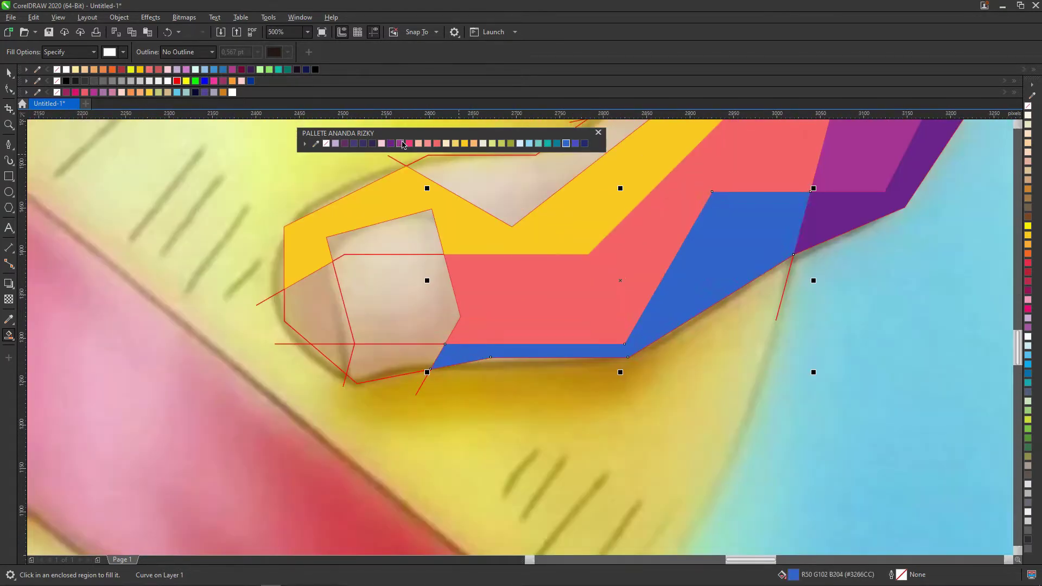
Fill the thumbnail's facets teal, olive green and cream with Smart Fill, and fill the thumb tip facet beside them
click(429, 375)
click(548, 144)
scroll(477, 250, down, 1)
click(477, 250)
click(502, 143)
scroll(530, 217, up, 2)
scroll(529, 217, down, 2)
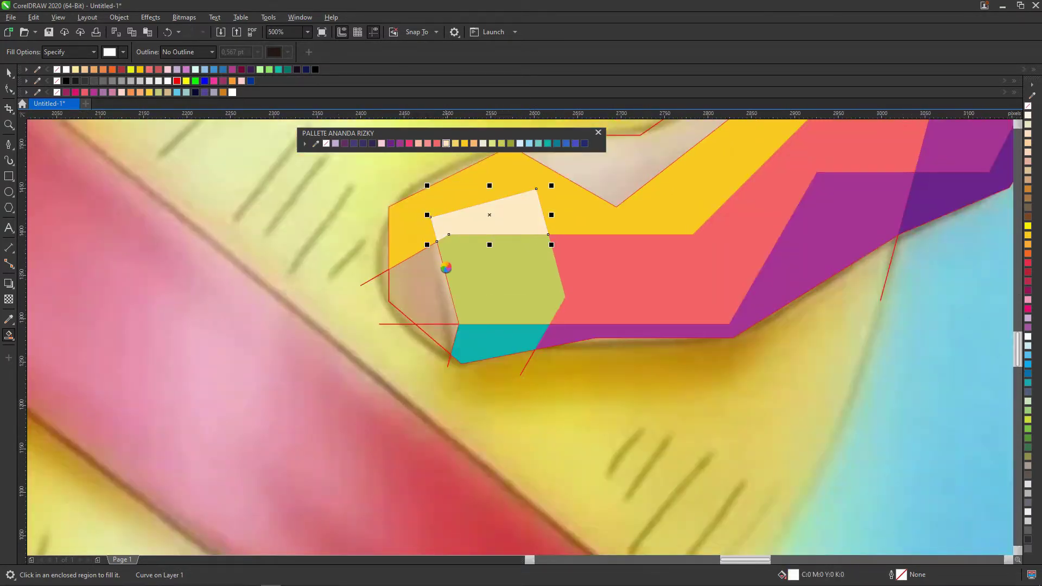
scroll(450, 325, up, 2)
click(453, 367)
Switch to the Discord window
click(371, 579)
click(371, 580)
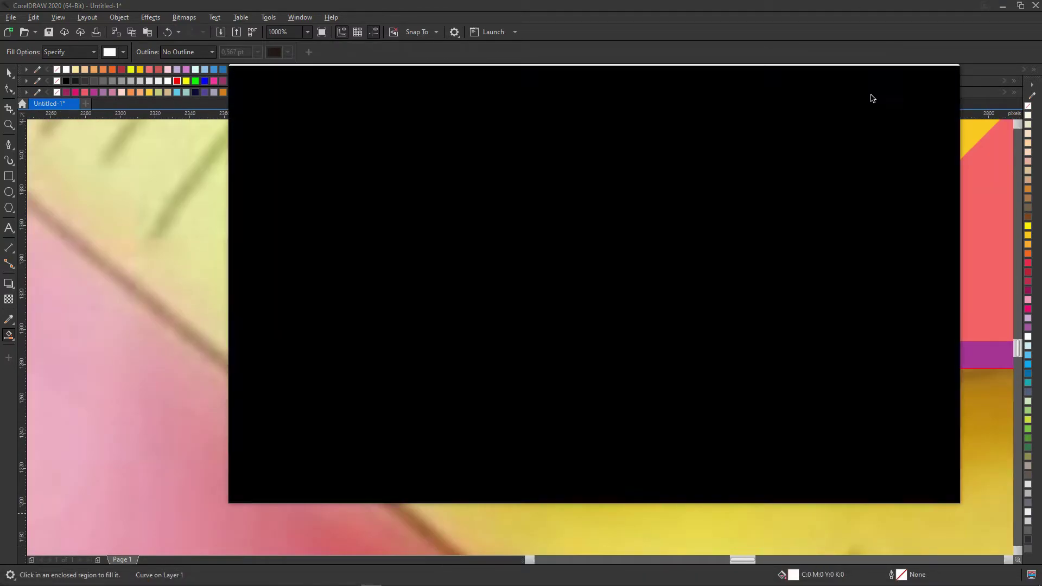
Fill the inner edge facet between the index finger and thumb teal, and the narrow strip beneath the index finger magenta
scroll(461, 353, down, 5)
scroll(532, 328, up, 3)
scroll(560, 215, up, 2)
click(567, 260)
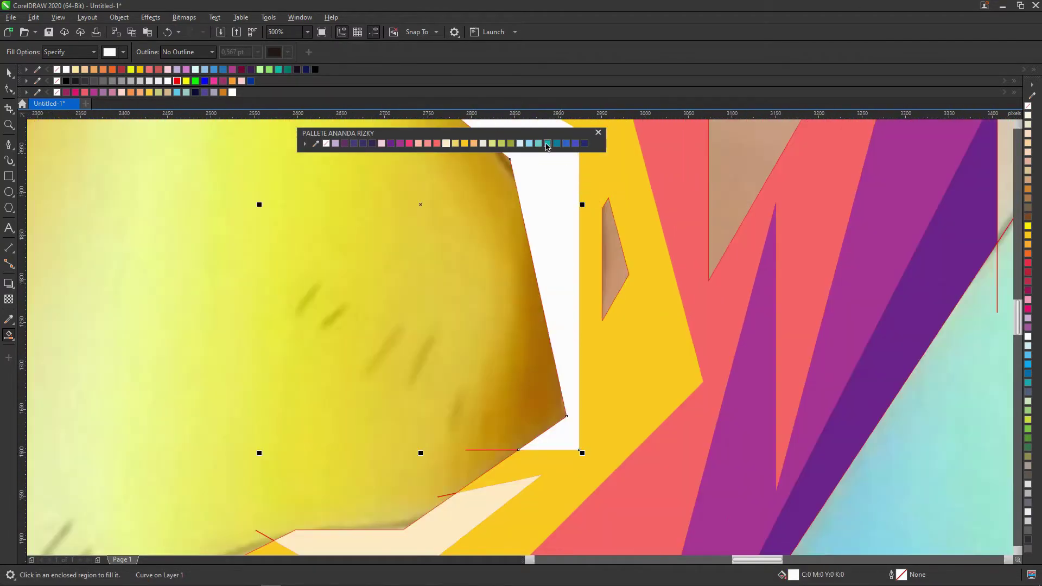
scroll(543, 272, down, 2)
click(547, 143)
click(540, 326)
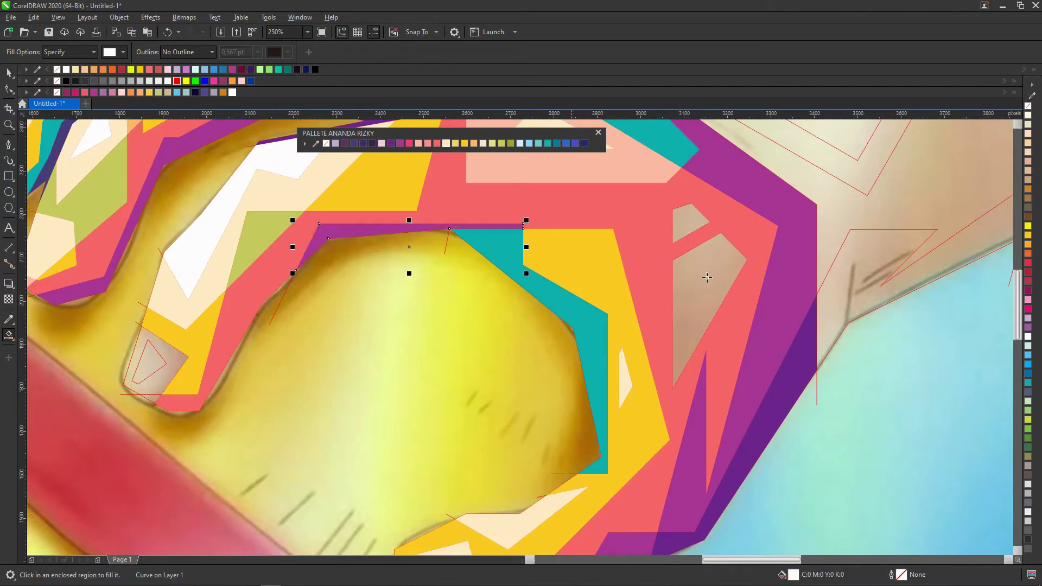
Fill the index fingernail's facets cream and white, and the two facets on the back of the hand light pink
scroll(707, 278, down, 3)
scroll(473, 232, up, 3)
scroll(476, 237, down, 1)
scroll(546, 296, down, 3)
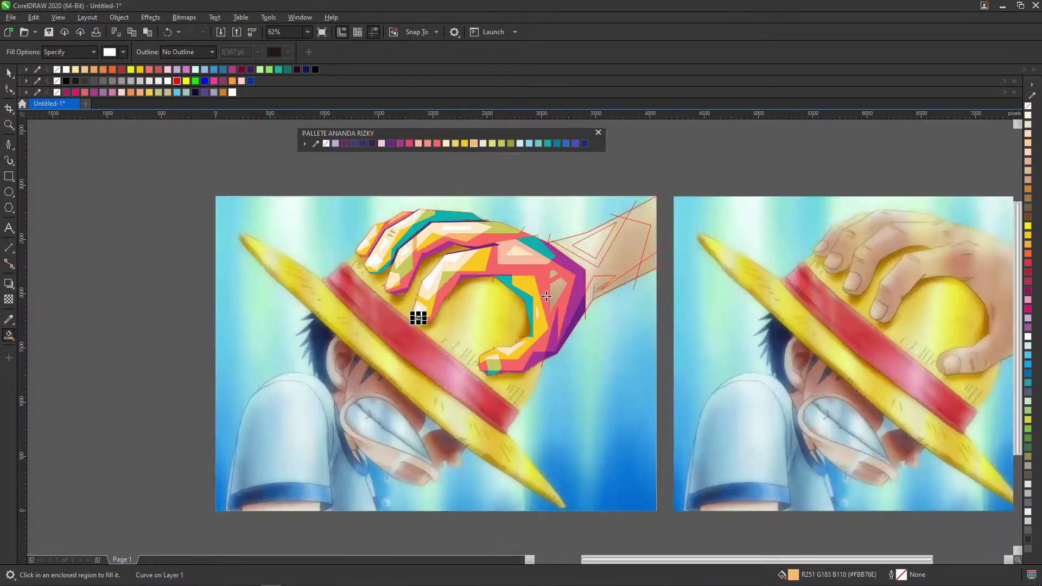
scroll(547, 296, up, 3)
scroll(530, 232, down, 3)
scroll(500, 291, up, 4)
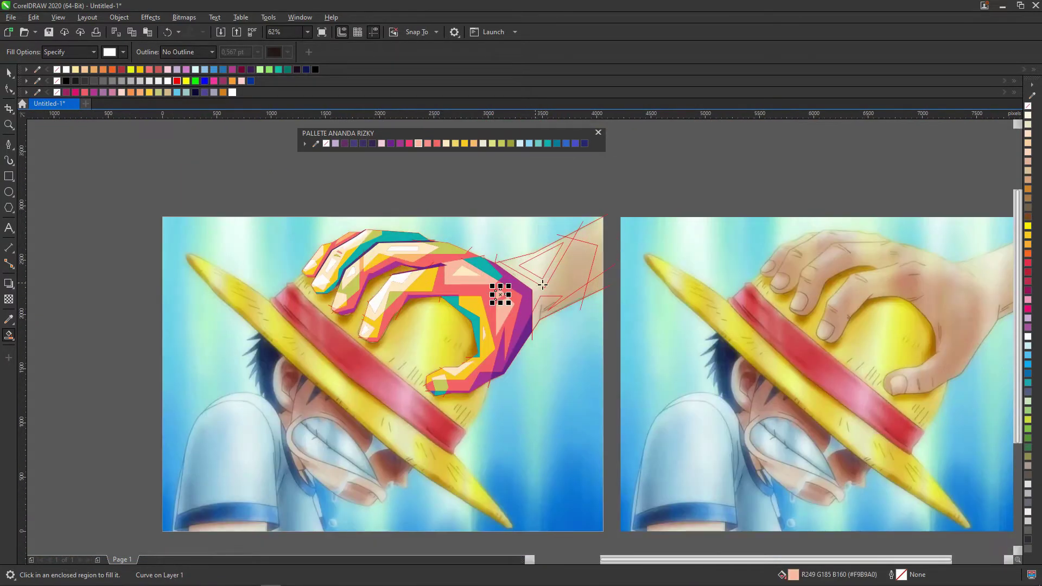
Fill the forearm's upper facet yellow with a white inner shape, and the main forearm facet teal
scroll(463, 251, down, 2)
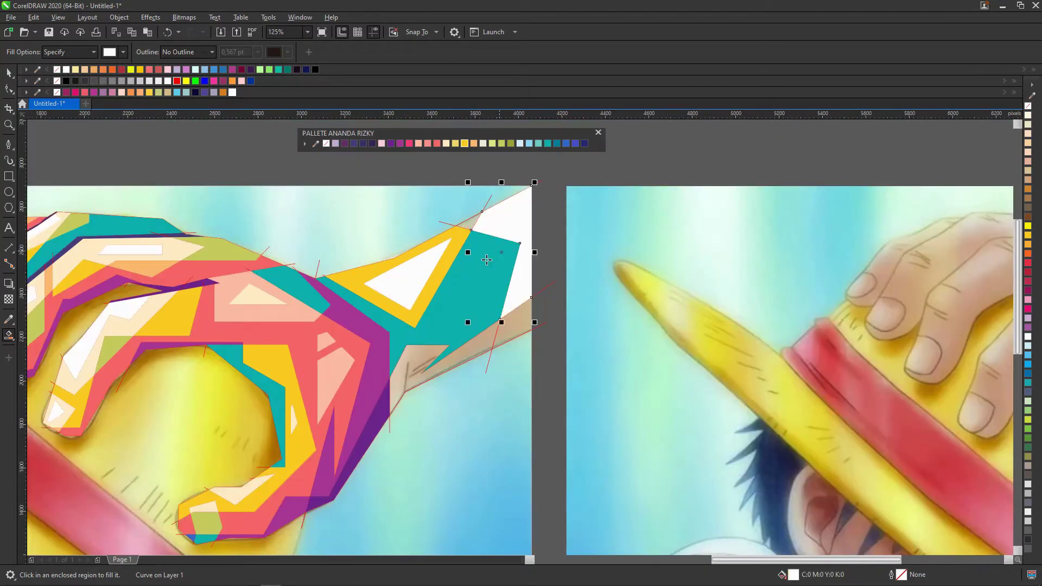
scroll(463, 251, up, 1)
click(544, 230)
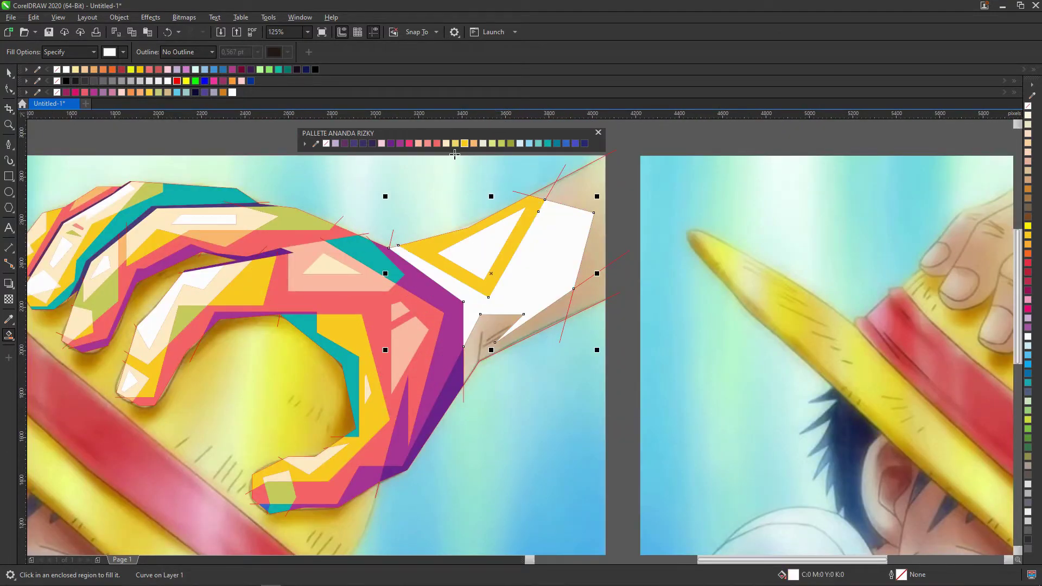
click(427, 144)
click(548, 144)
click(369, 255)
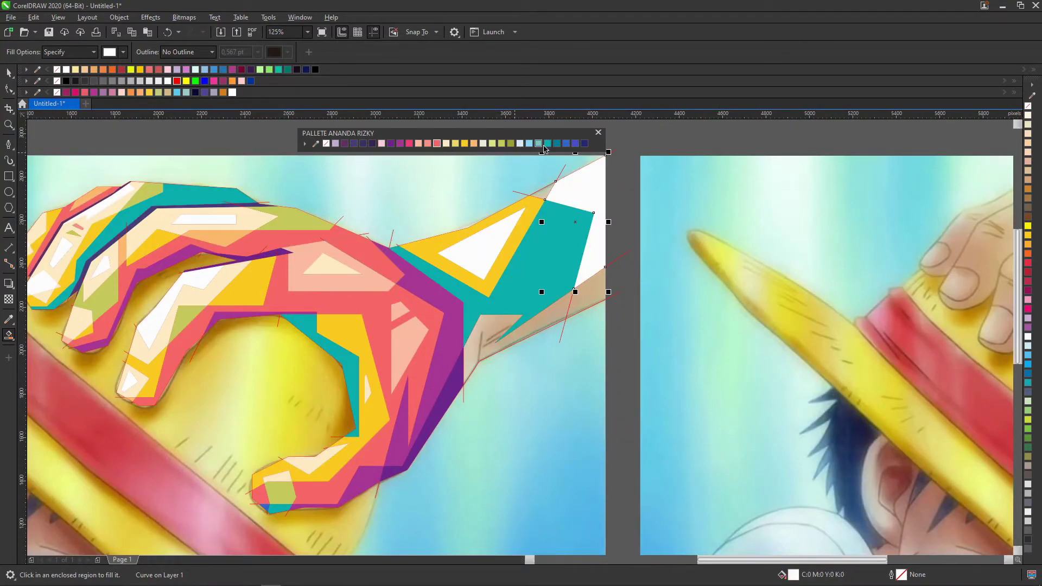
Fill the forearm's end and underside facets blue, and the lower corner facet at the image edge dark purple
click(566, 143)
click(542, 191)
scroll(558, 338, up, 2)
click(566, 143)
click(591, 285)
scroll(592, 285, down, 3)
click(354, 143)
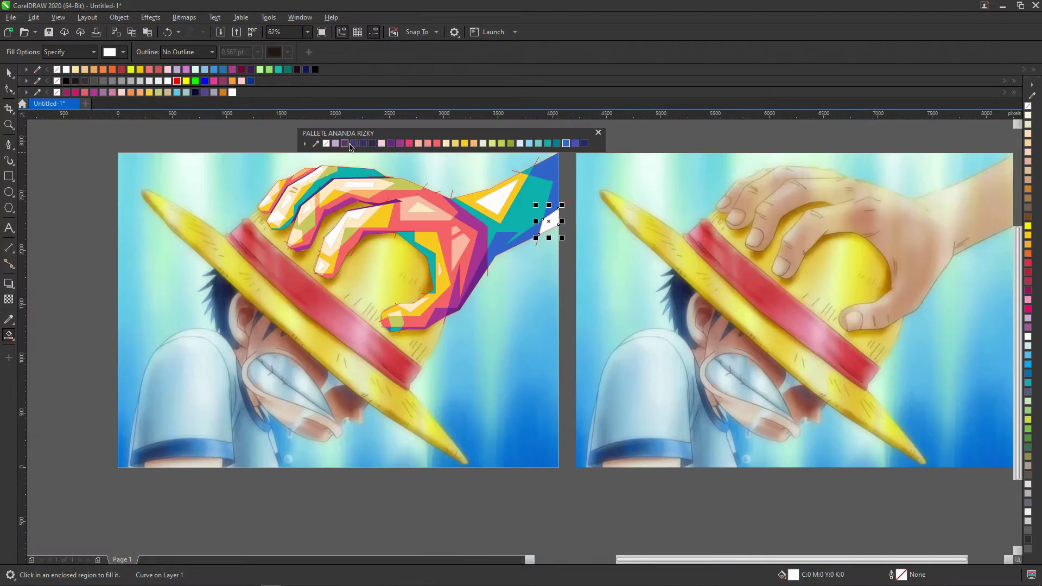
scroll(535, 214, down, 1)
scroll(535, 214, up, 2)
Recolour the forearm's band around the white shape cream and the main forearm facet yellow
key(space)
scroll(535, 214, down, 2)
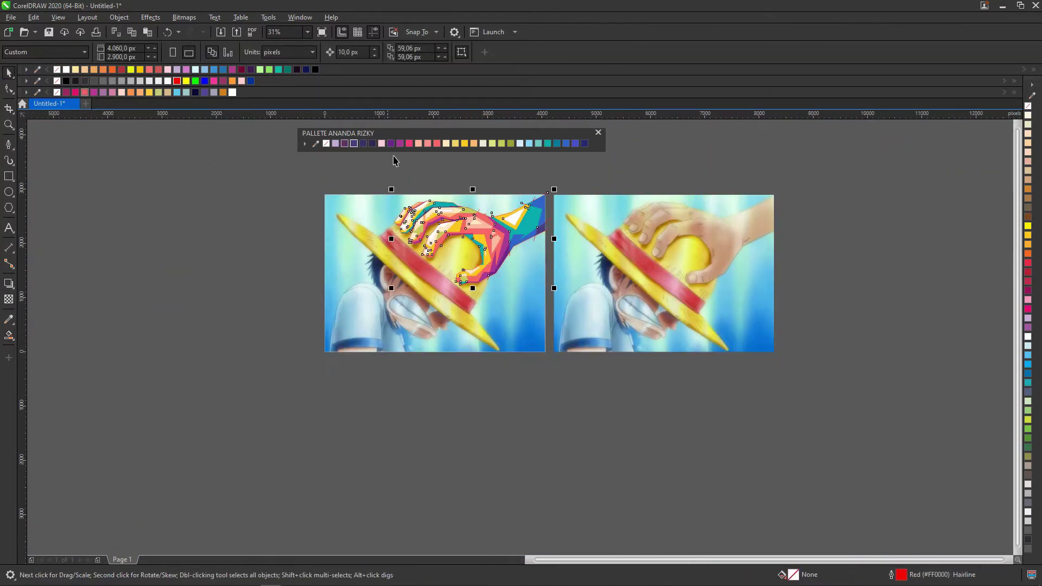
key(ctrl+a)
scroll(622, 237, up, 2)
key(Escape)
scroll(622, 237, up, 3)
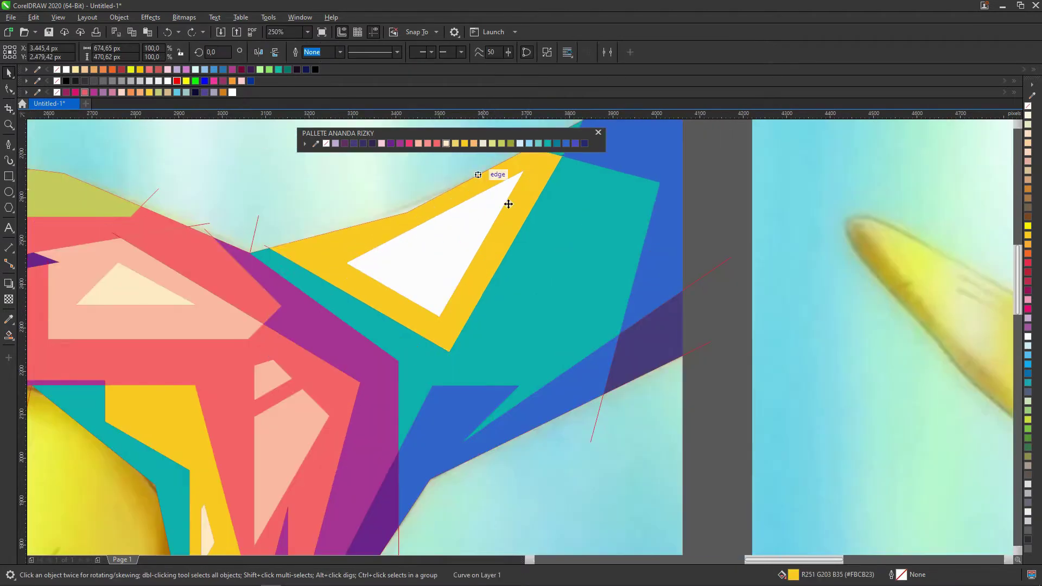
scroll(507, 203, down, 2)
click(471, 263)
scroll(471, 263, down, 2)
scroll(471, 263, up, 2)
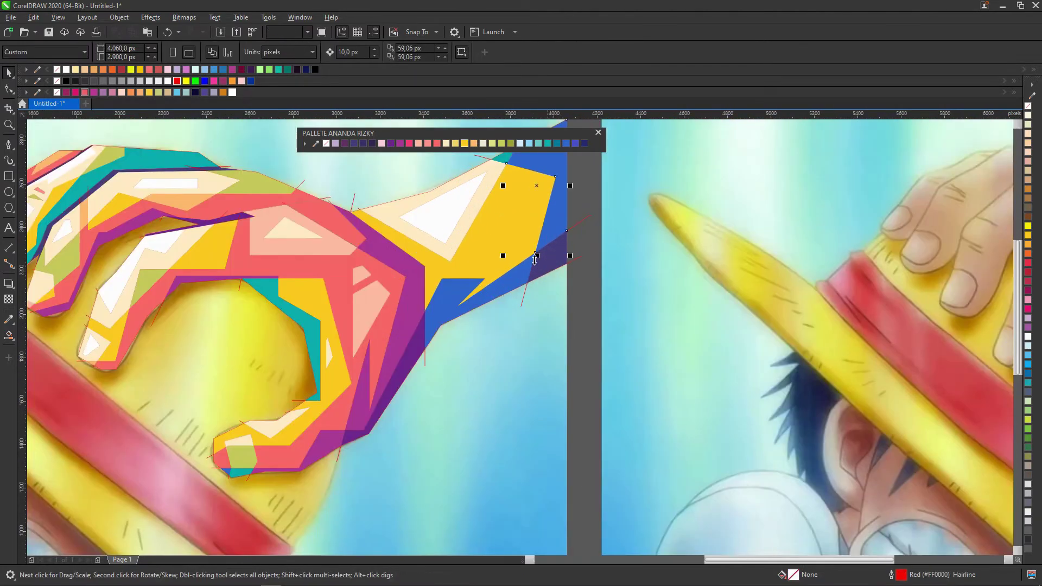
Recolour the forearm's end and underside teal, the lower corner facet blue and the small upper edge facet light orange
click(547, 144)
key(Escape)
click(501, 160)
scroll(456, 263, up, 5)
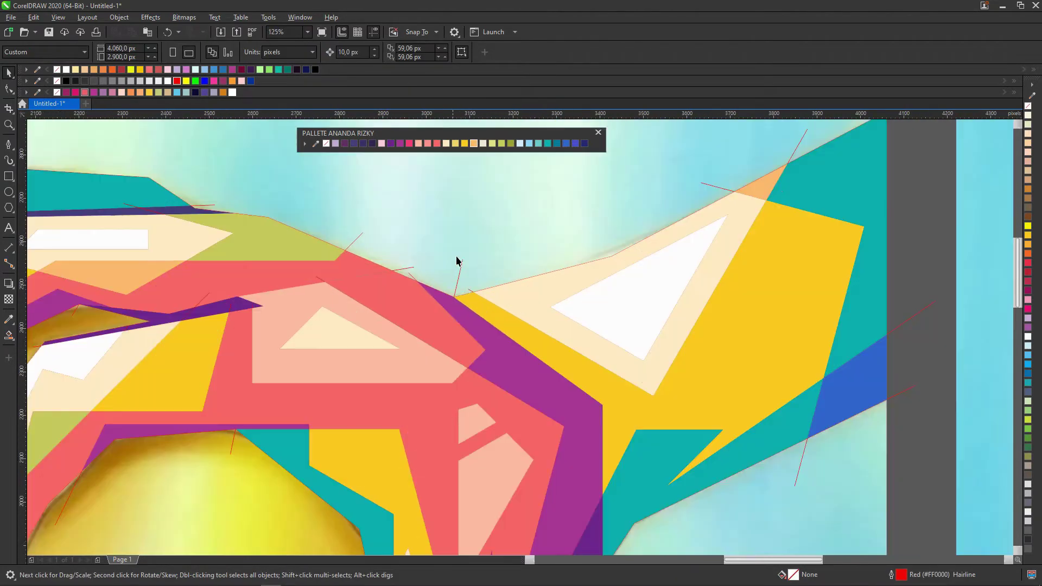
Delete the leftover red construction lines around the forearm, wrist and upper fingers
click(223, 186)
scroll(372, 295, down, 4)
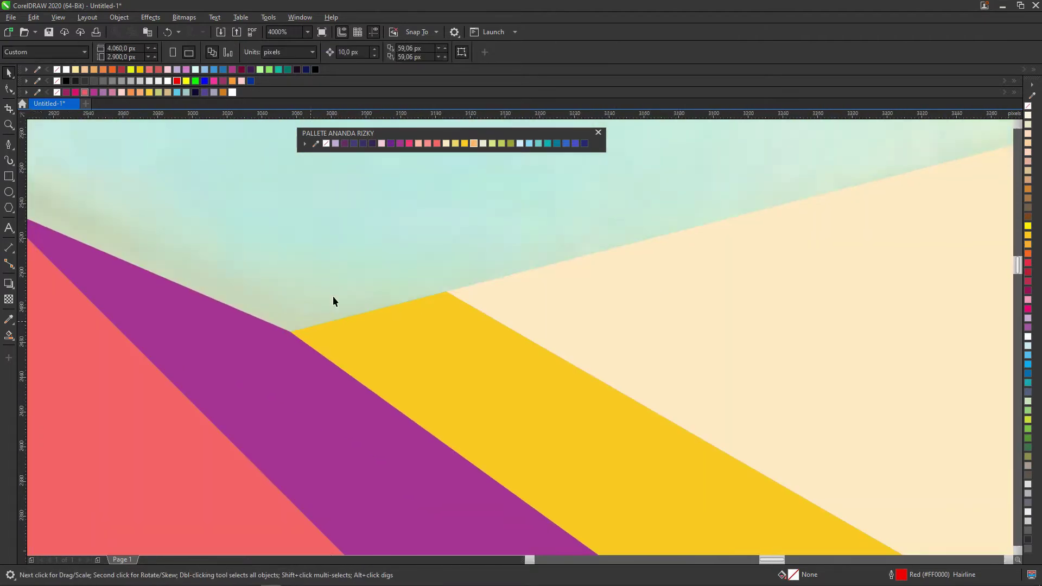
key(Escape)
scroll(775, 343, down, 3)
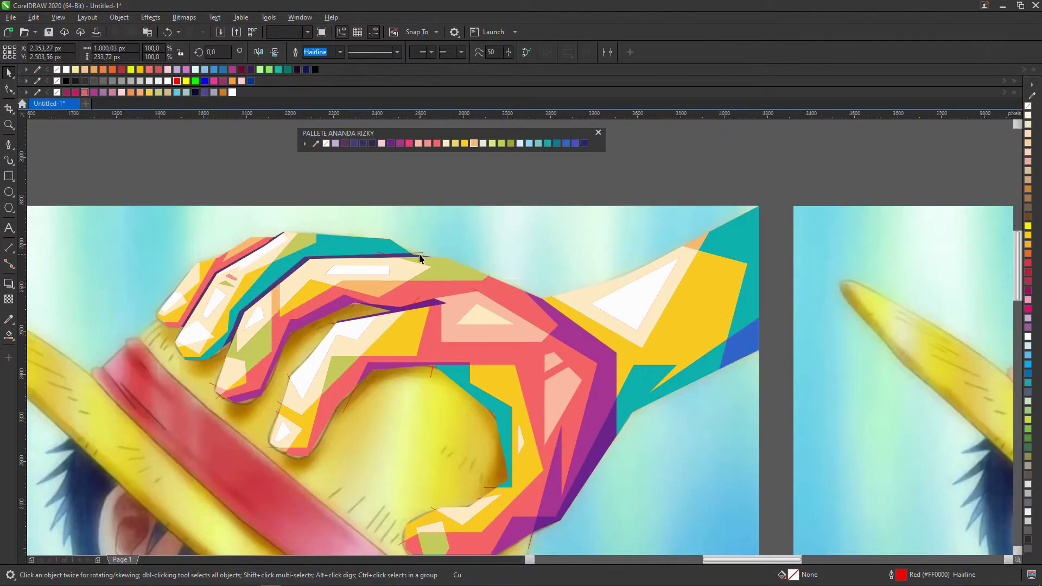
scroll(473, 240, up, 4)
scroll(430, 262, down, 1)
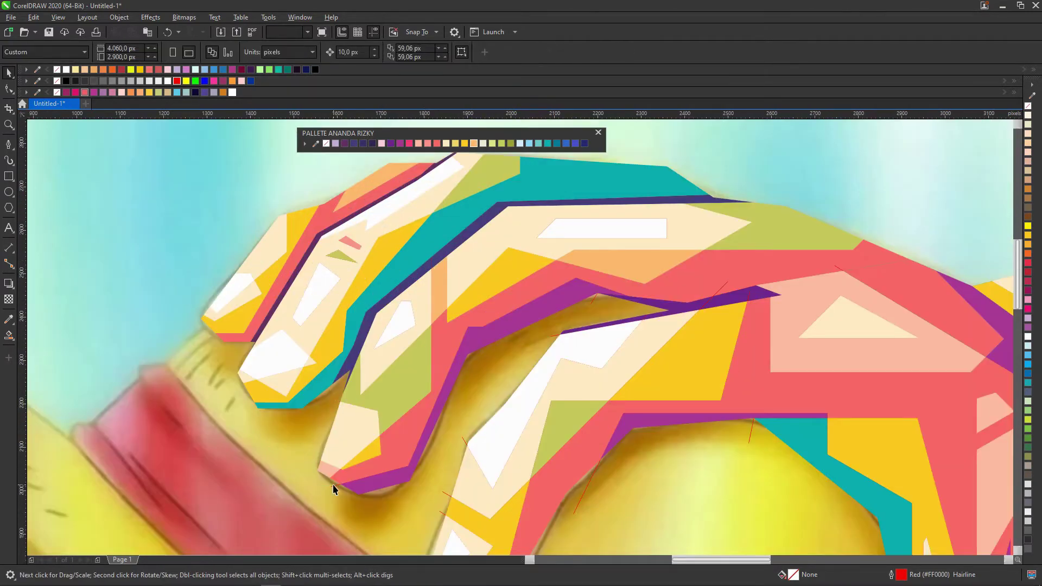
Delete the leftover red construction lines around the index finger, the inner curve of the hand and the thumb
scroll(460, 388, down, 3)
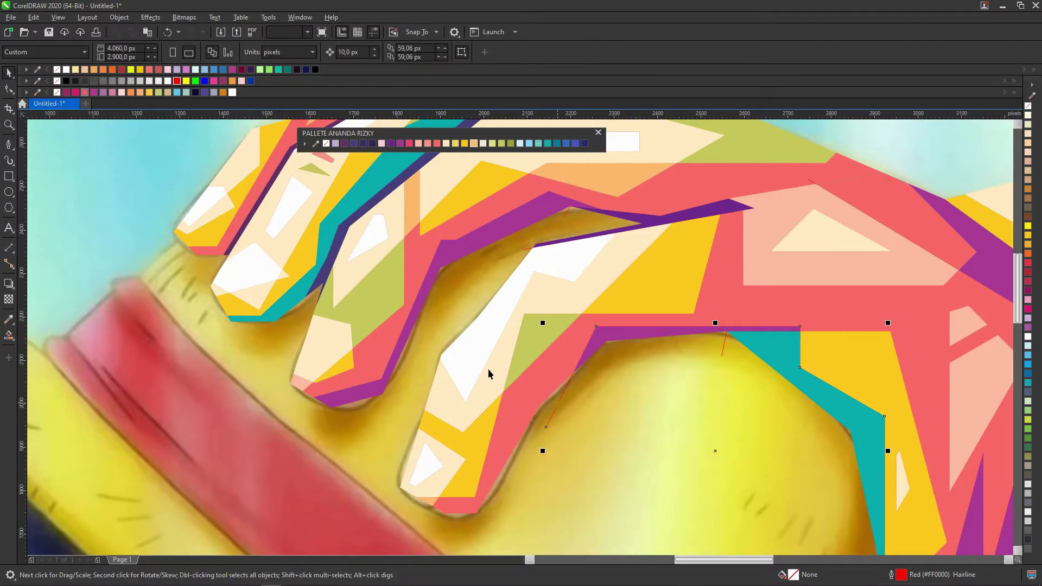
scroll(488, 369, up, 3)
scroll(498, 278, down, 3)
scroll(587, 403, up, 3)
click(586, 403)
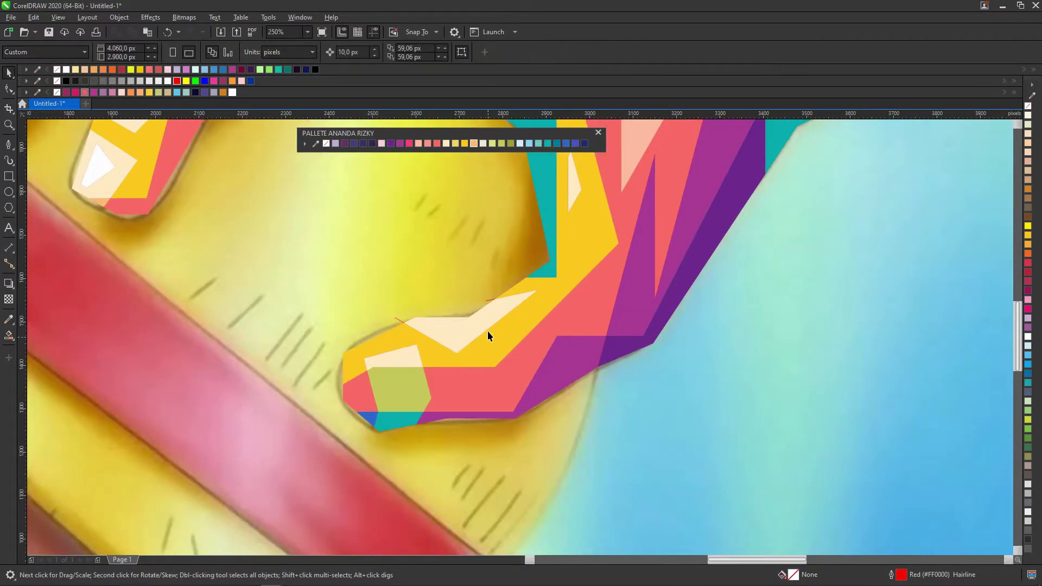
scroll(623, 351, down, 5)
scroll(603, 231, up, 3)
key(p)
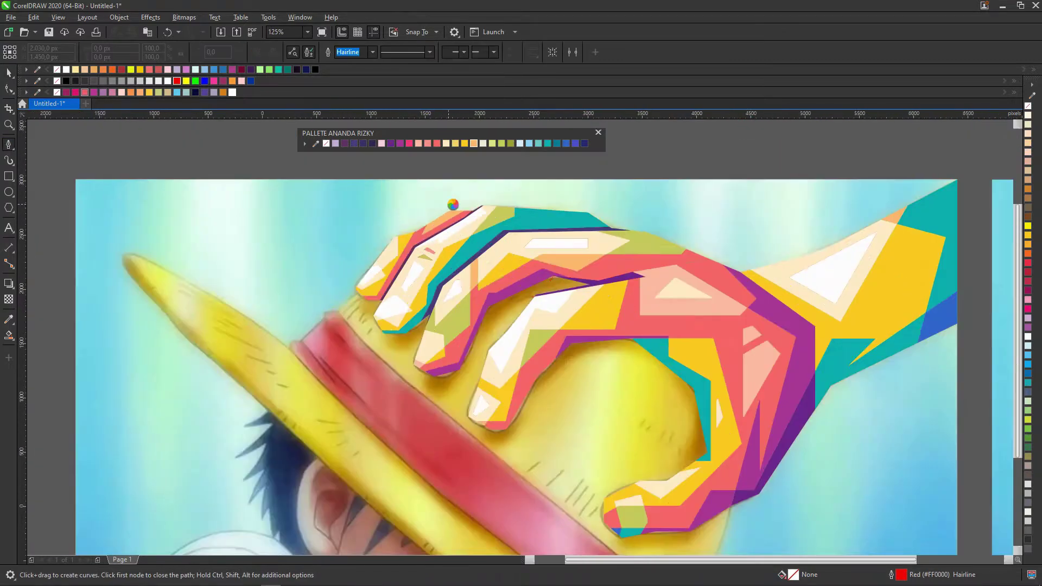
scroll(452, 204, up, 1)
scroll(513, 222, down, 3)
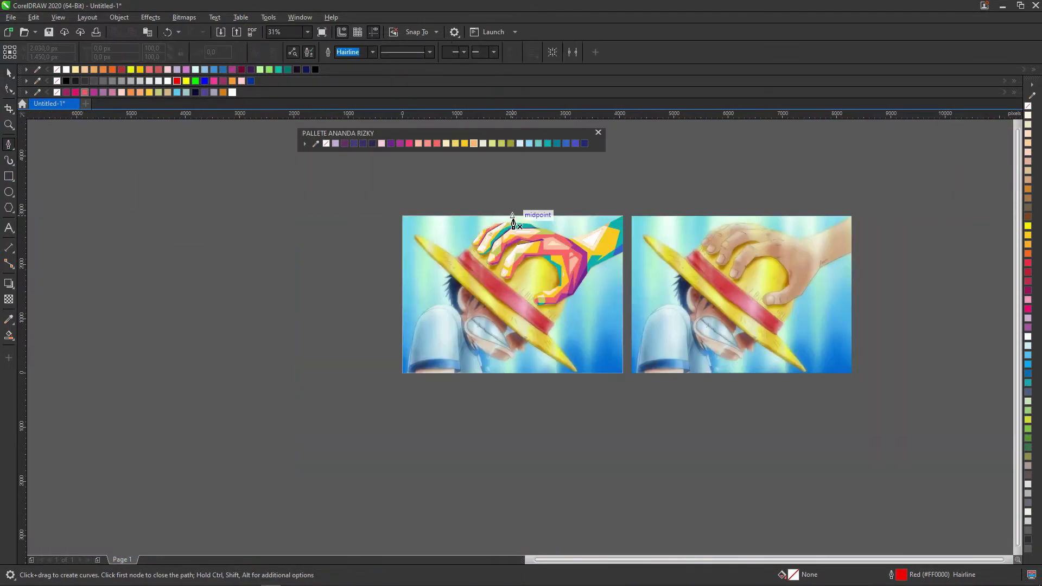
scroll(512, 222, up, 5)
key(space)
scroll(491, 346, down, 4)
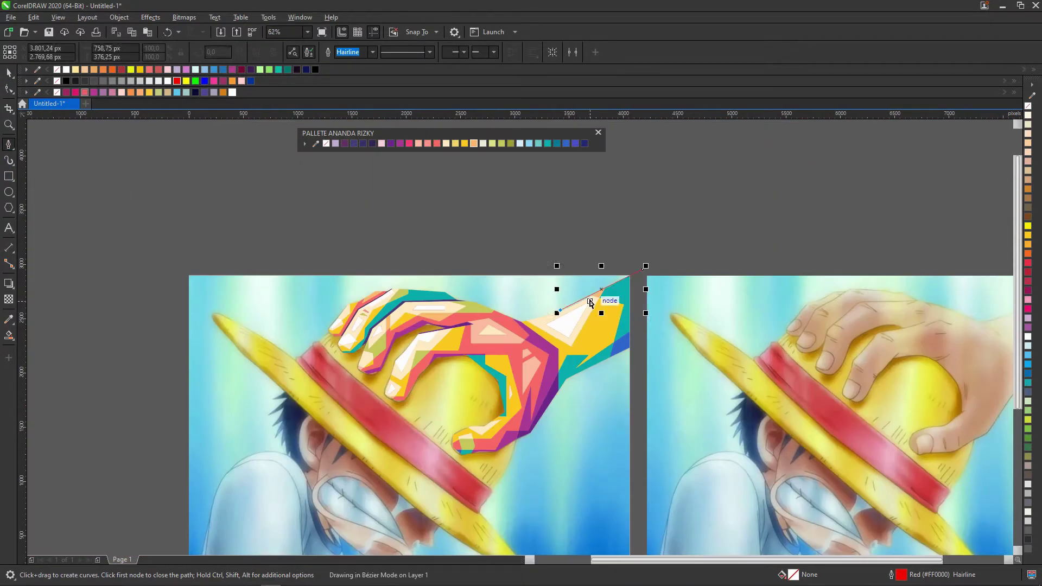
Group all the hand and forearm facets and give the group a dark navy (#080A31) hairline outline
drag(296, 214, 744, 489)
key(ctrl+g)
scroll(447, 377, up, 2)
key(space)
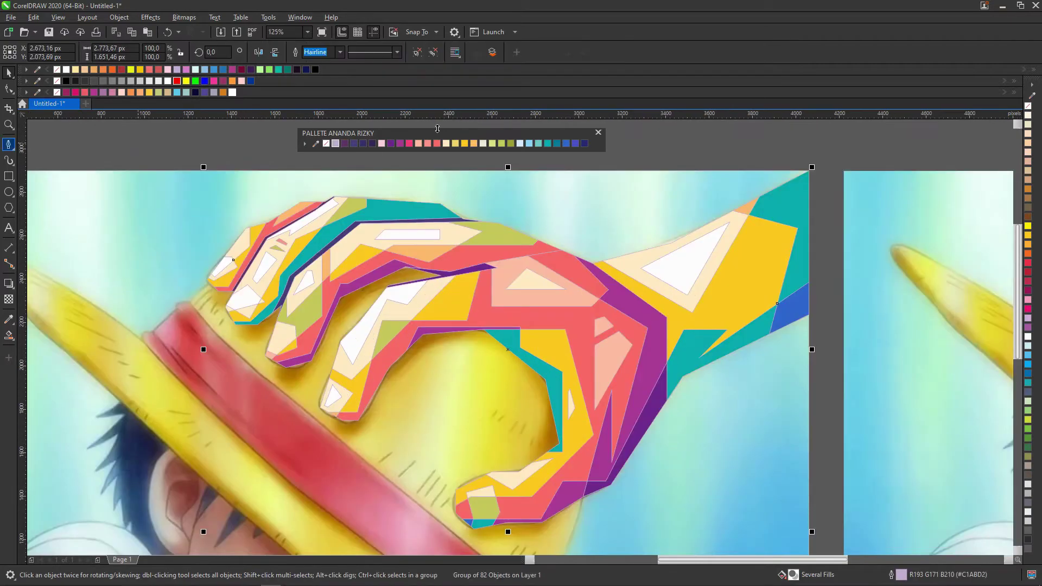
key(space)
scroll(808, 171, up, 3)
click(808, 172)
click(584, 267)
scroll(584, 252, down, 5)
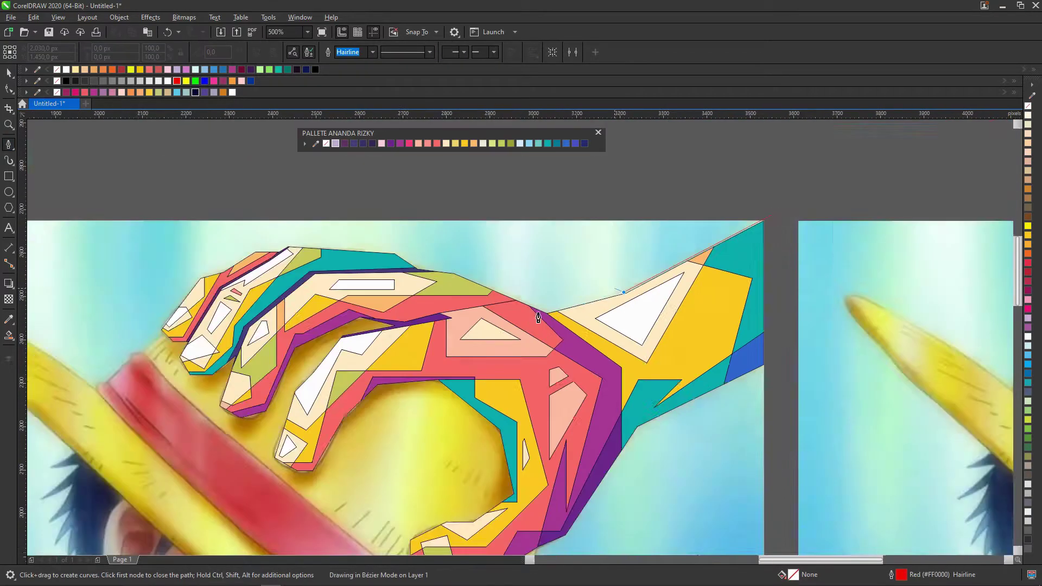
scroll(593, 259, up, 3)
Add a black drop shadow to the hand group, offset about -25 px horizontally and -60 px vertically
key(space)
click(488, 272)
scroll(217, 293, down, 5)
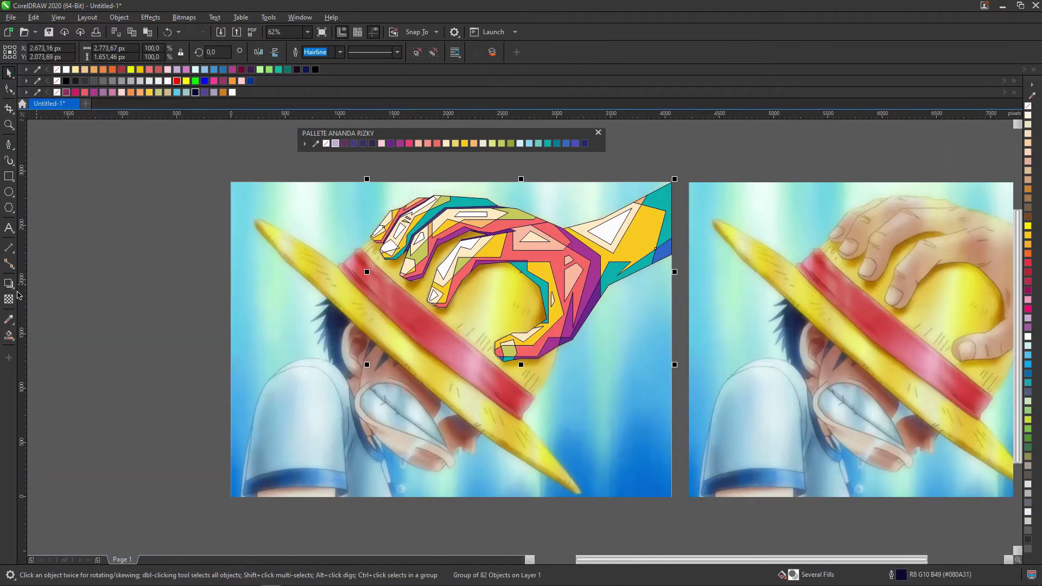
click(9, 282)
drag(519, 273, 480, 371)
scroll(481, 260, up, 2)
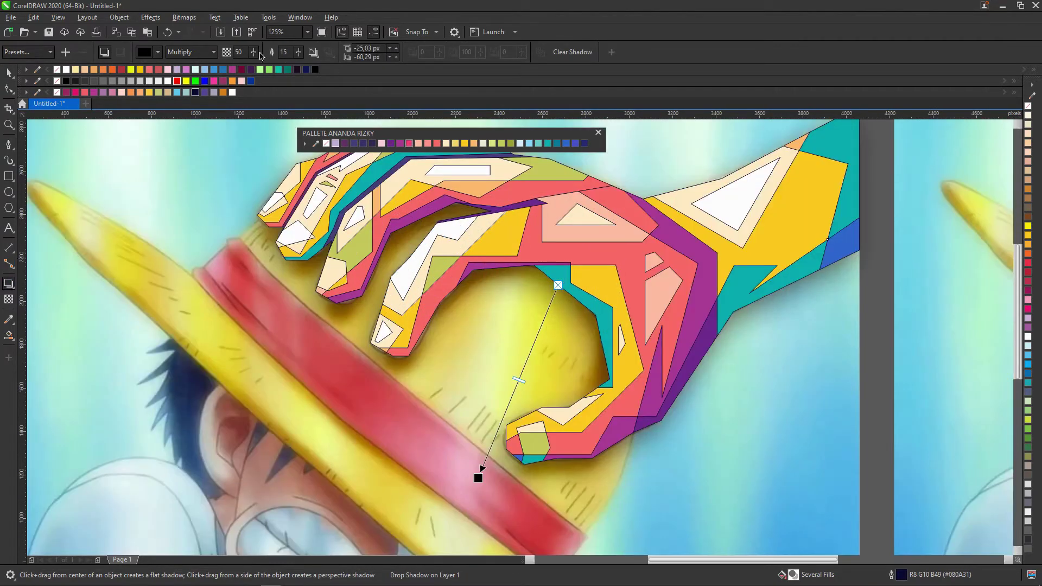
Trace the shadow's outer edge below the little and ring fingertips with straight Pen segments
key(space)
scroll(504, 301, down, 2)
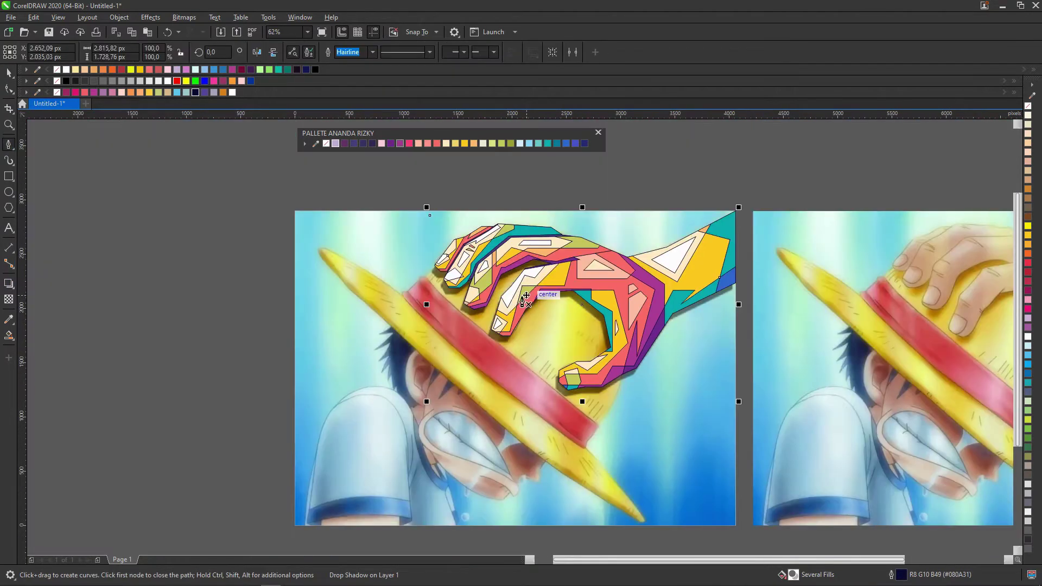
scroll(437, 265, up, 8)
click(424, 386)
click(512, 386)
scroll(513, 385, down, 3)
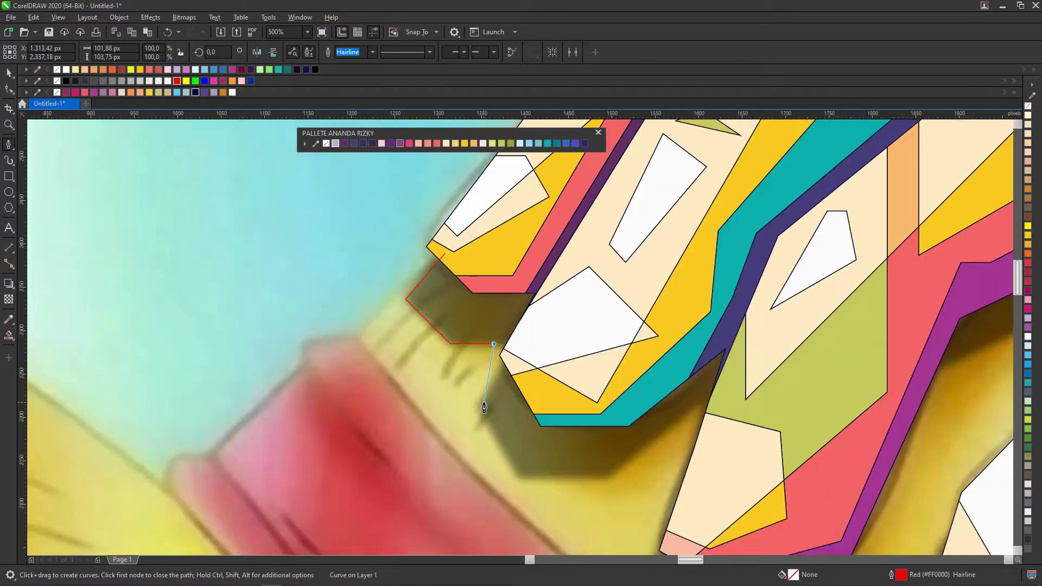
scroll(489, 434, up, 2)
click(457, 484)
click(684, 400)
scroll(684, 400, down, 3)
scroll(580, 424, up, 3)
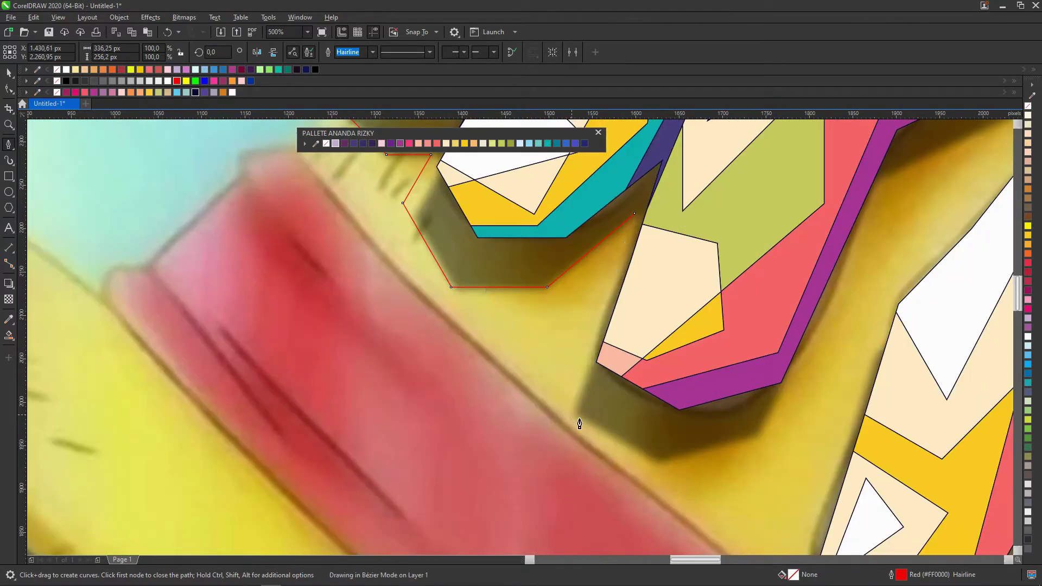
Continue the shadow outline around the middle fingertip and the index fingertip
click(891, 168)
scroll(891, 168, down, 3)
scroll(944, 185, up, 3)
click(684, 411)
scroll(684, 411, down, 3)
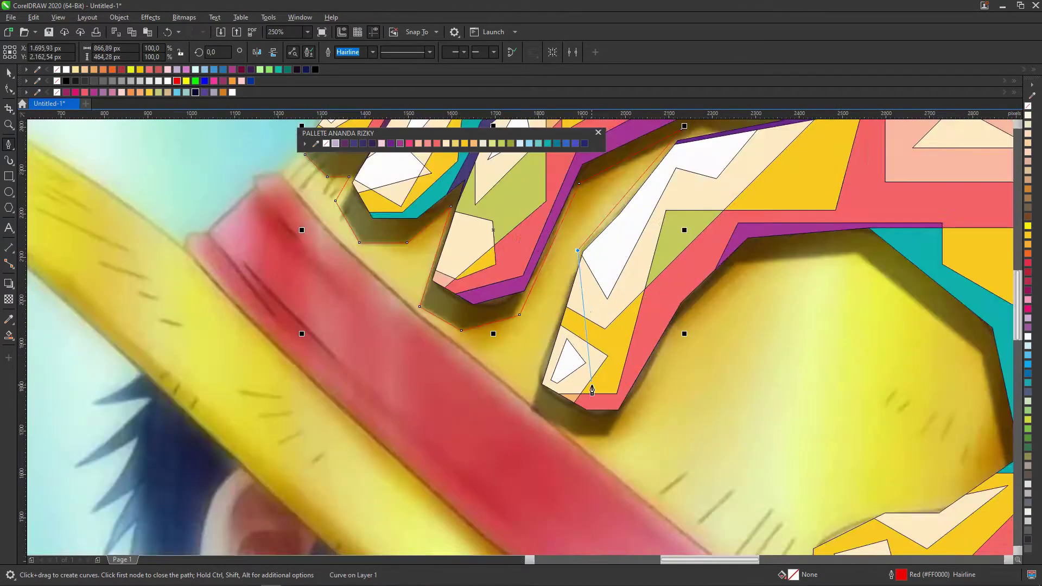
scroll(467, 436, up, 3)
click(466, 435)
scroll(549, 412, down, 3)
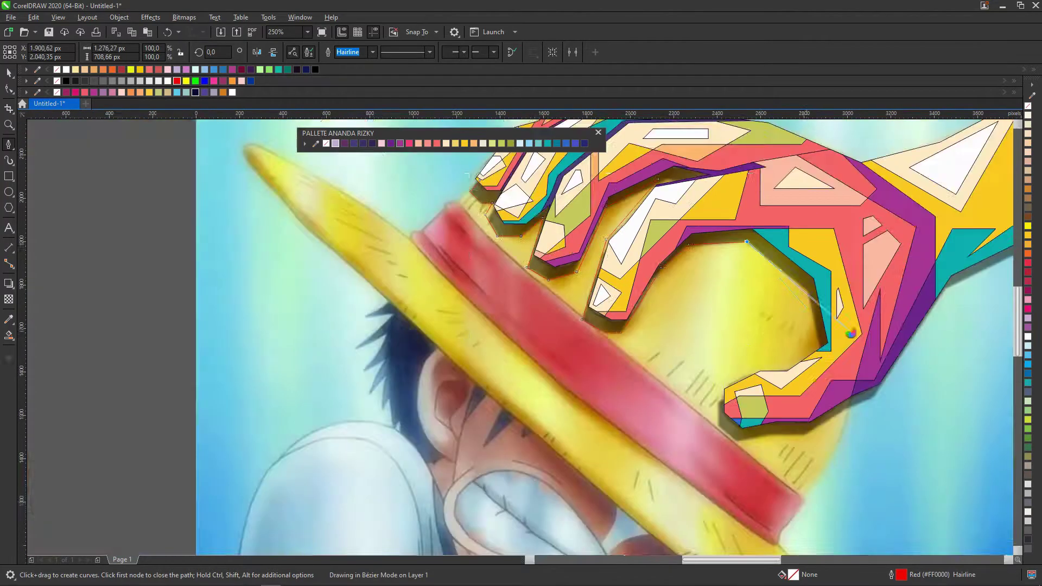
Extend the shadow outline around the hand's inner curve and along the thumb's upper edge to its tip
scroll(794, 403, up, 3)
click(722, 399)
click(603, 404)
scroll(603, 404, down, 3)
scroll(612, 507, up, 3)
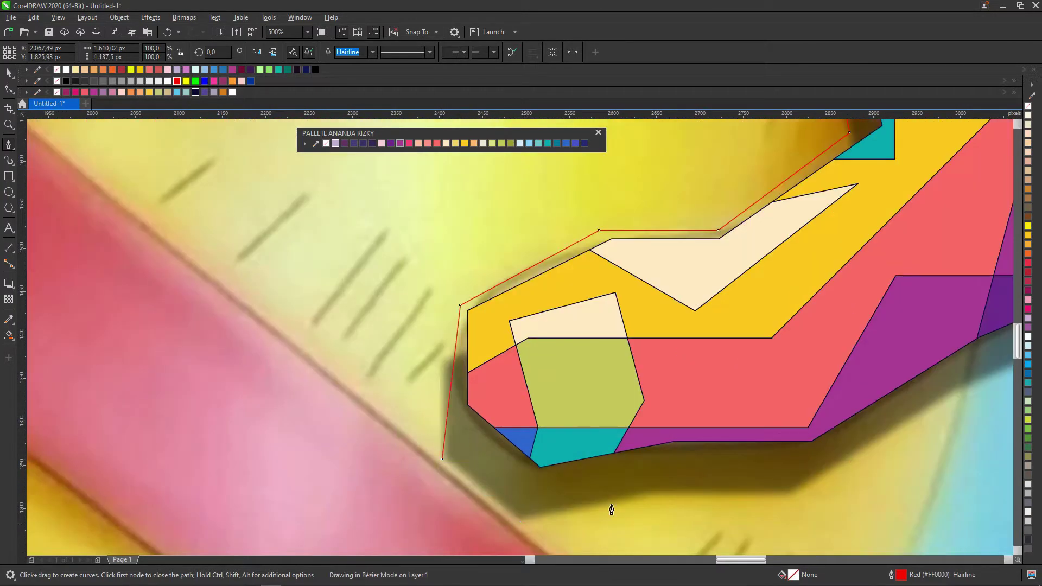
Complete the shadow outline along the thumb's underside, the hand's outer edge and the forearm's underside, and remove the drop shadow
scroll(741, 373, down, 3)
scroll(740, 372, down, 3)
scroll(621, 353, up, 3)
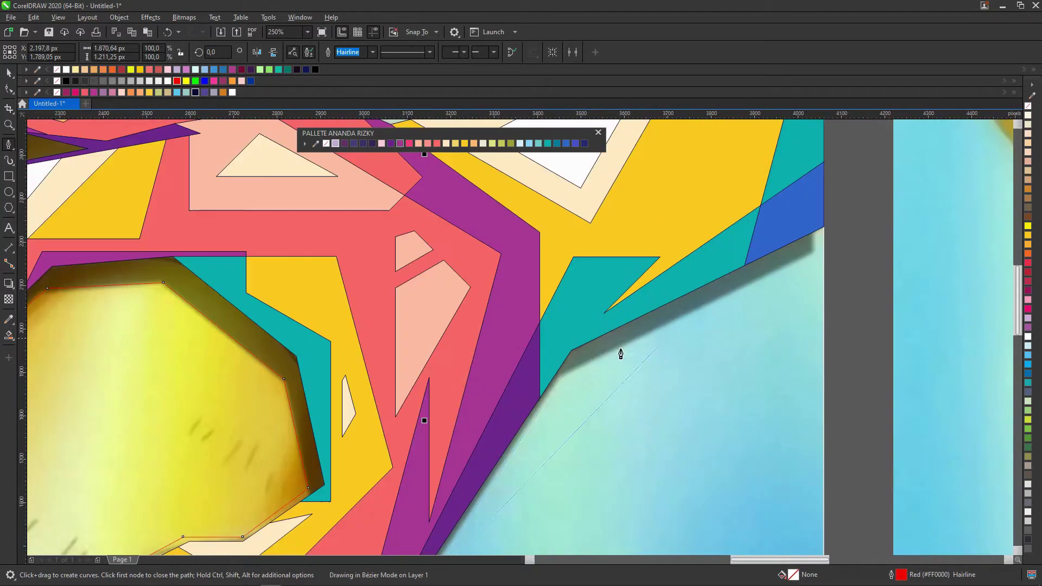
click(845, 239)
scroll(846, 239, down, 3)
key(space)
scroll(433, 267, down, 2)
scroll(419, 232, up, 3)
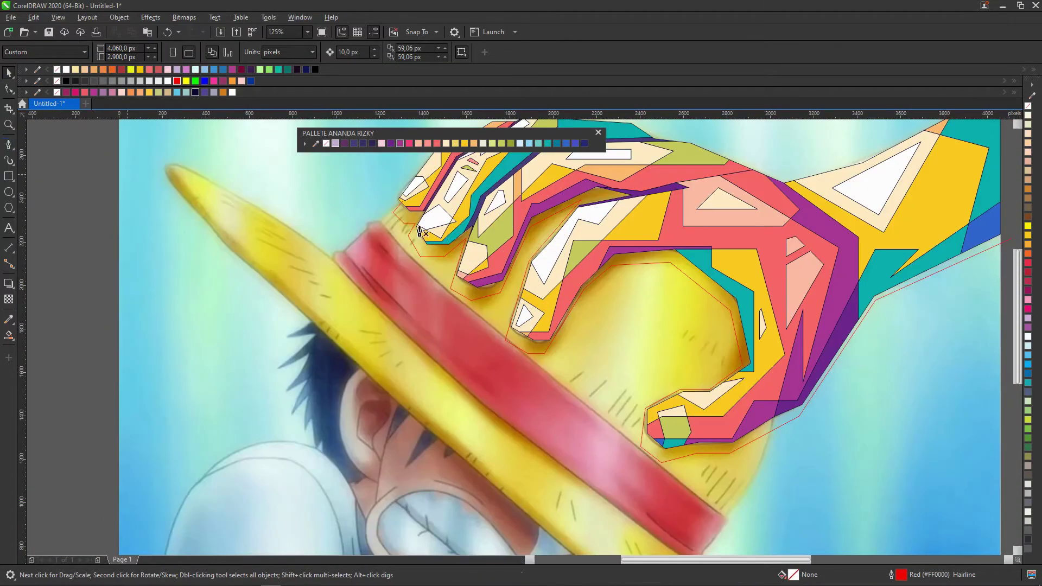
Start the hat outline at the little finger, tracing the crown edge and the upper end of the red band
key(space)
scroll(418, 232, up, 3)
click(402, 197)
scroll(402, 197, down, 2)
scroll(375, 217, up, 2)
click(370, 222)
click(333, 258)
scroll(333, 259, down, 2)
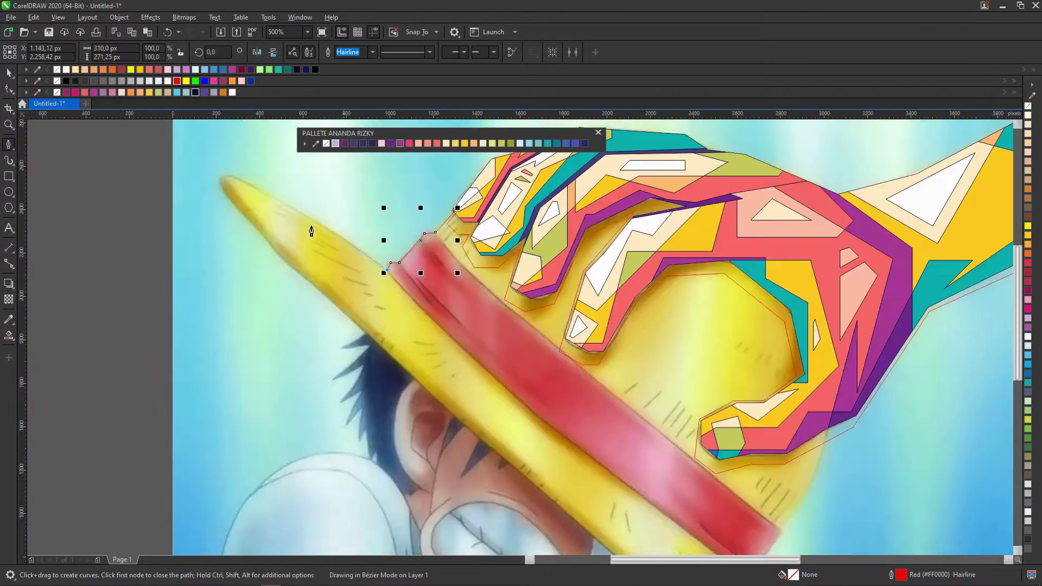
scroll(311, 232, down, 2)
Continue the hat outline along the brim's upper edge, around its upper-left tip and down the brim's underside
click(182, 167)
scroll(182, 168, down, 2)
scroll(333, 240, down, 1)
click(392, 337)
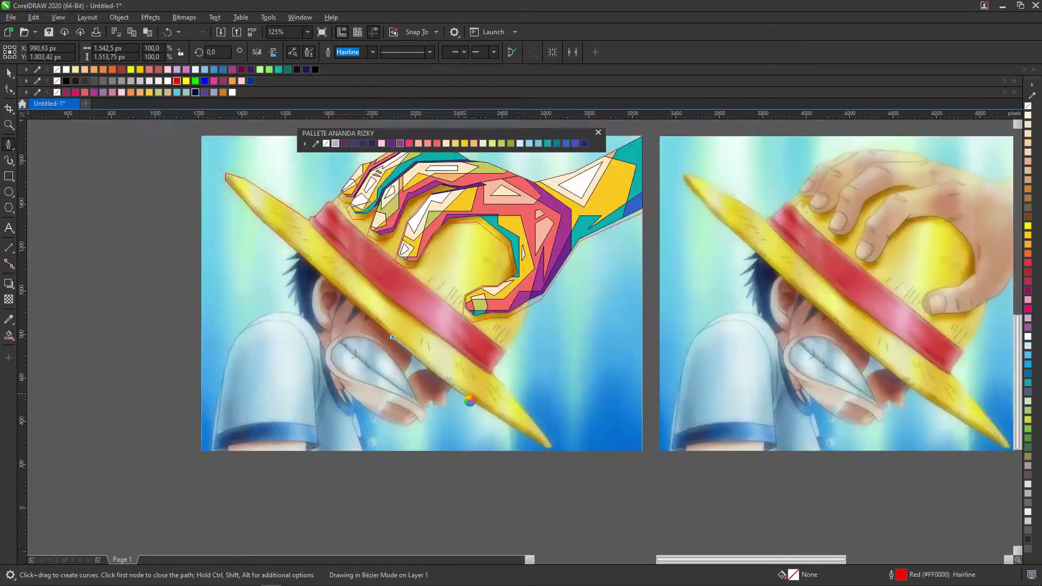
scroll(470, 400, up, 2)
scroll(546, 442, up, 1)
Complete the hat outline around the brim's lower tip, the red band's lower end and up the crown's right edge to the hand
click(550, 445)
scroll(550, 445, down, 1)
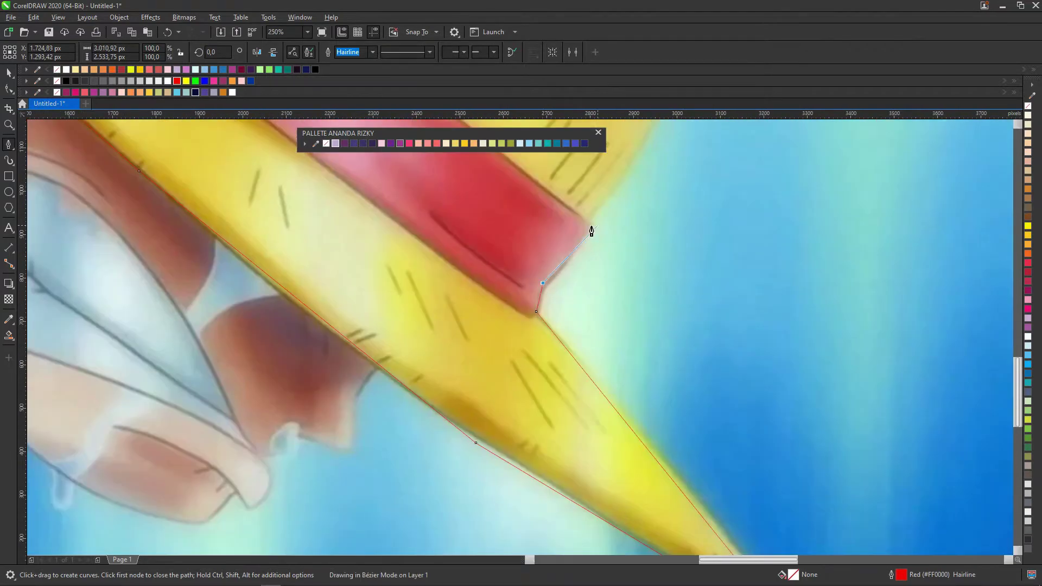
click(591, 232)
scroll(661, 183, up, 2)
scroll(625, 209, down, 3)
scroll(595, 376, up, 3)
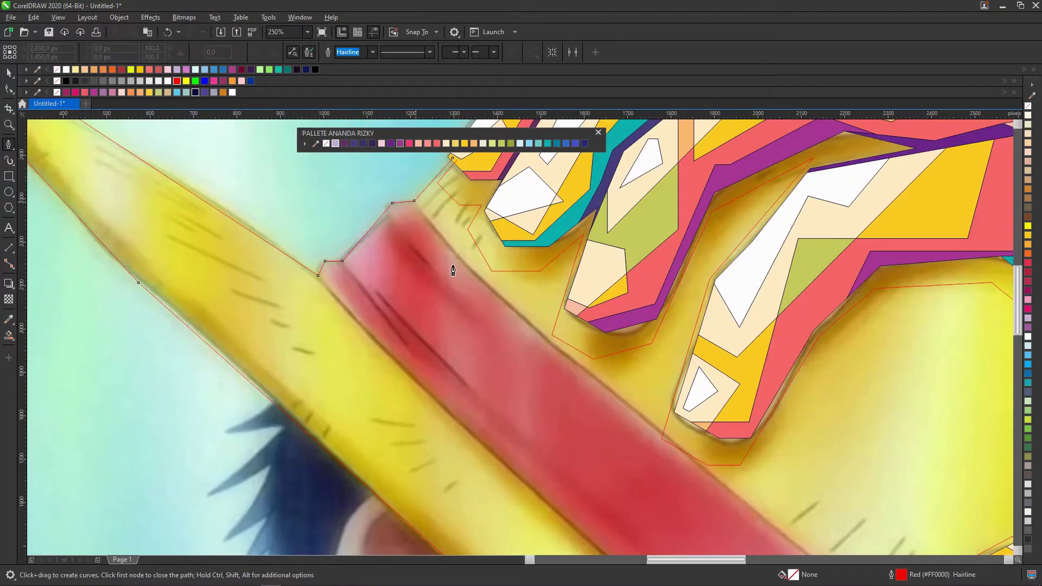
Trace the red band's upper edge and its lower edge along the brim with separate red lines
click(485, 277)
scroll(488, 279, down, 1)
scroll(619, 400, up, 1)
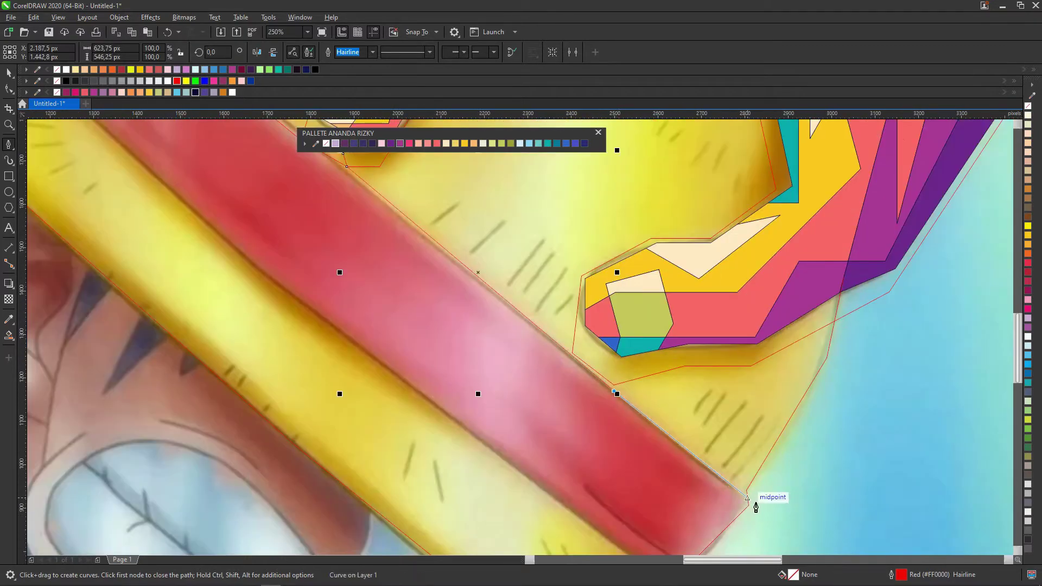
click(755, 504)
scroll(736, 456, down, 3)
scroll(736, 456, up, 3)
scroll(862, 507, down, 2)
scroll(498, 293, down, 2)
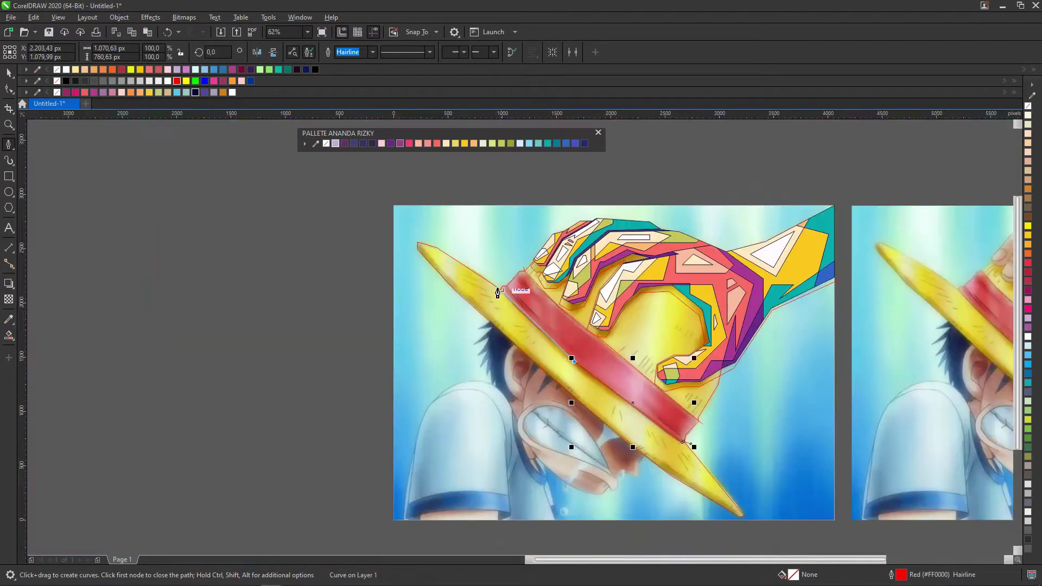
Draw the angular facet lines across the upper end of the red band
scroll(498, 293, up, 2)
scroll(586, 302, down, 1)
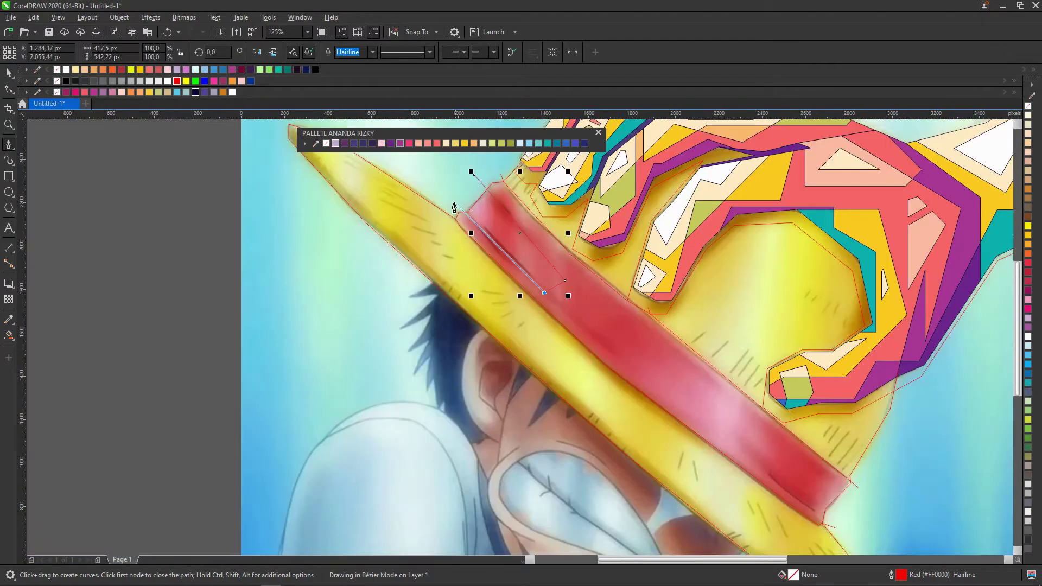
double_click(454, 208)
scroll(548, 238, up, 1)
double_click(460, 324)
scroll(429, 219, up, 1)
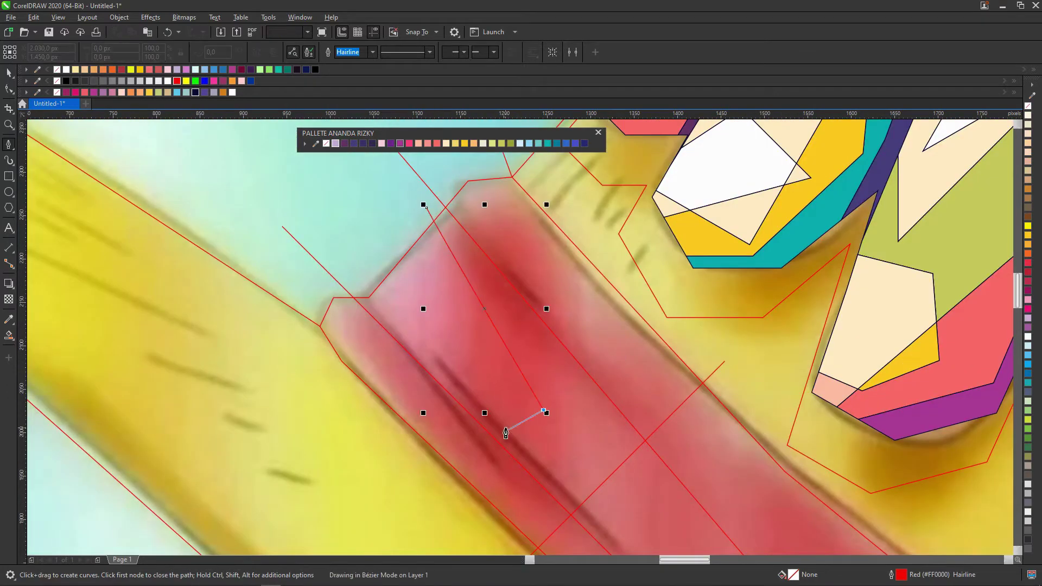
double_click(506, 432)
Draw facet lines across the middle and lower end of the band, following its highlights and dark areas
scroll(489, 302, down, 3)
scroll(490, 341, up, 3)
scroll(638, 351, down, 1)
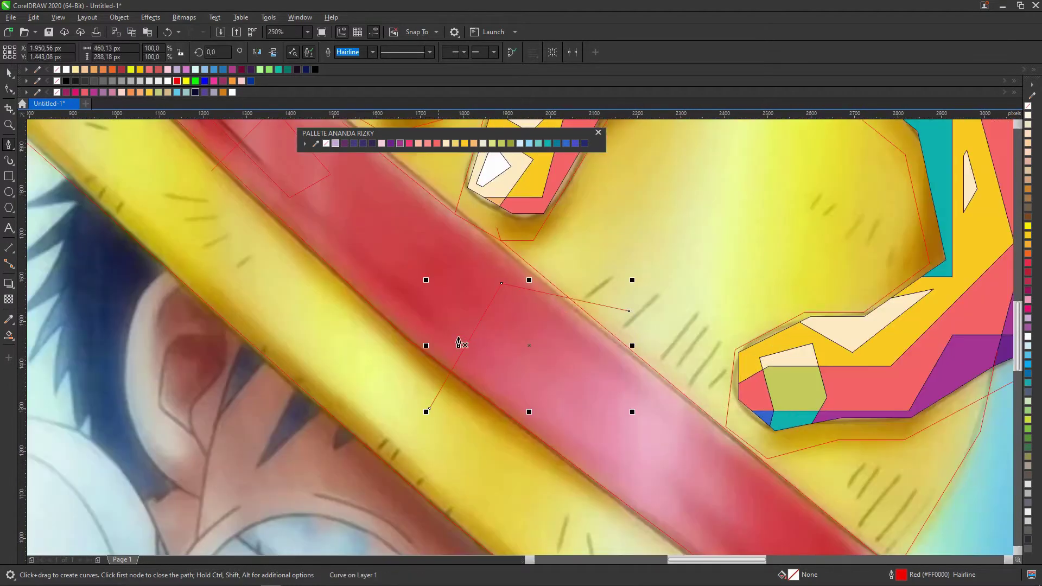
click(683, 383)
click(389, 255)
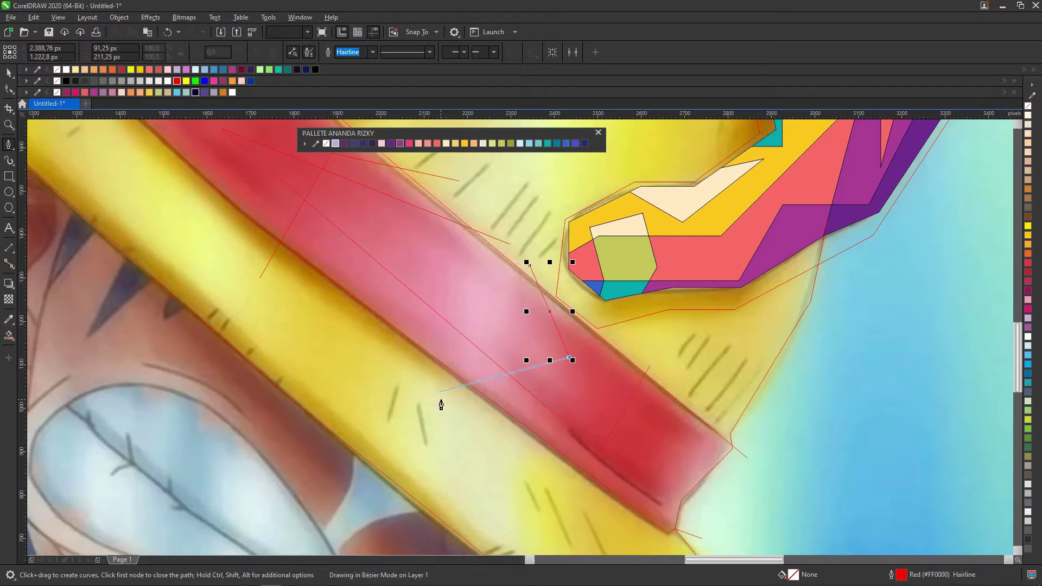
scroll(612, 421, down, 1)
scroll(679, 272, up, 1)
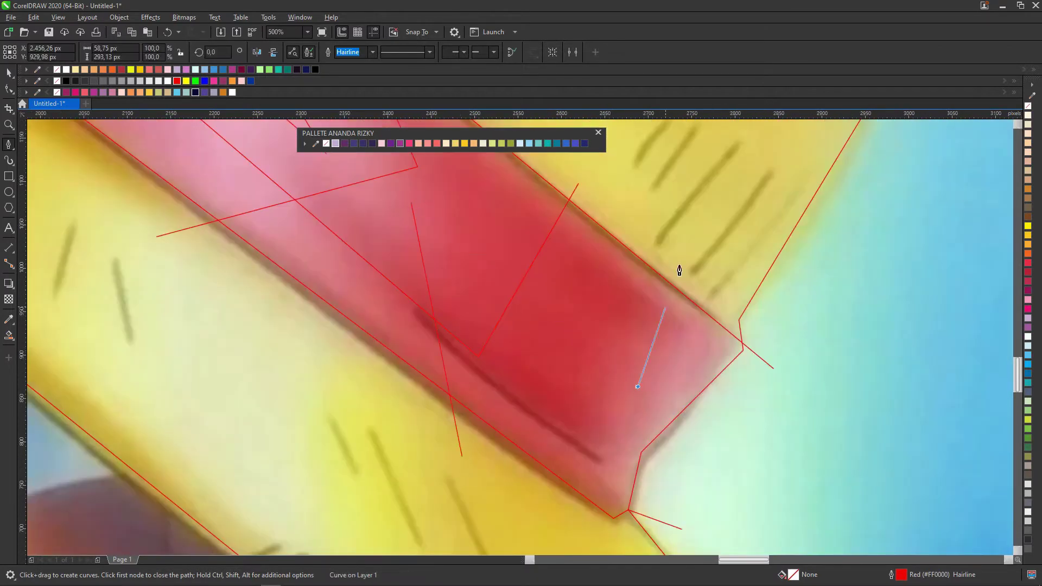
scroll(612, 284, down, 2)
scroll(578, 403, up, 1)
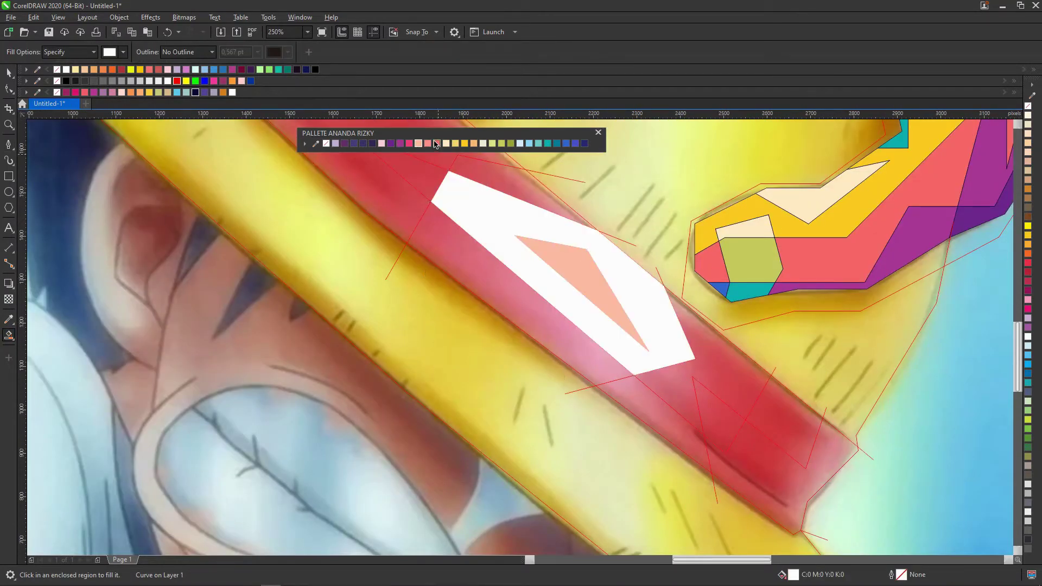
Fill the large central facet of the band yellow with a white triangle inside it
click(591, 264)
click(590, 264)
click(465, 143)
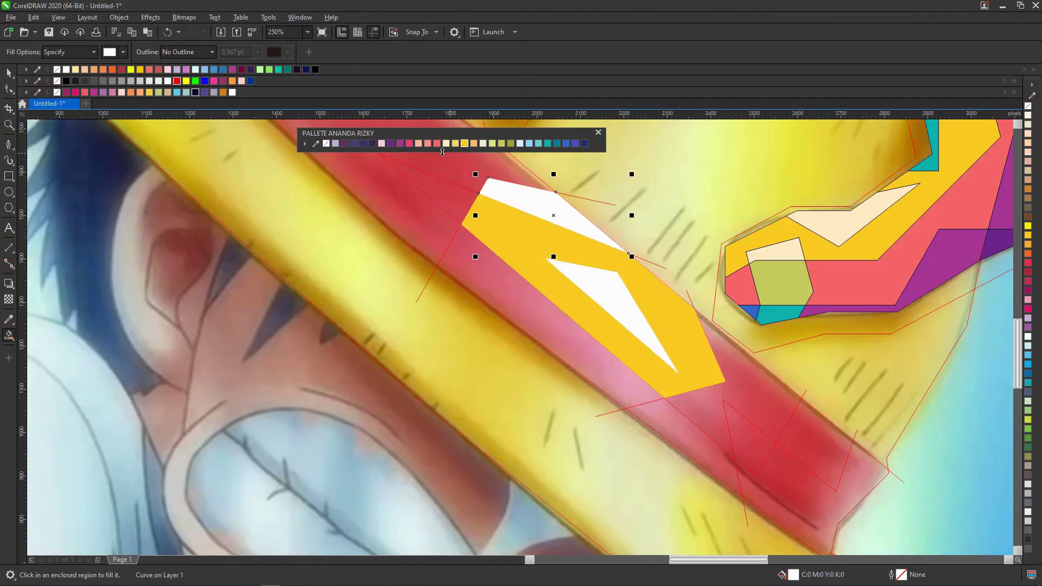
Fill the facets of the band's upper half with salmon red, purple, yellow and a white highlight
scroll(502, 239, up, 1)
click(519, 293)
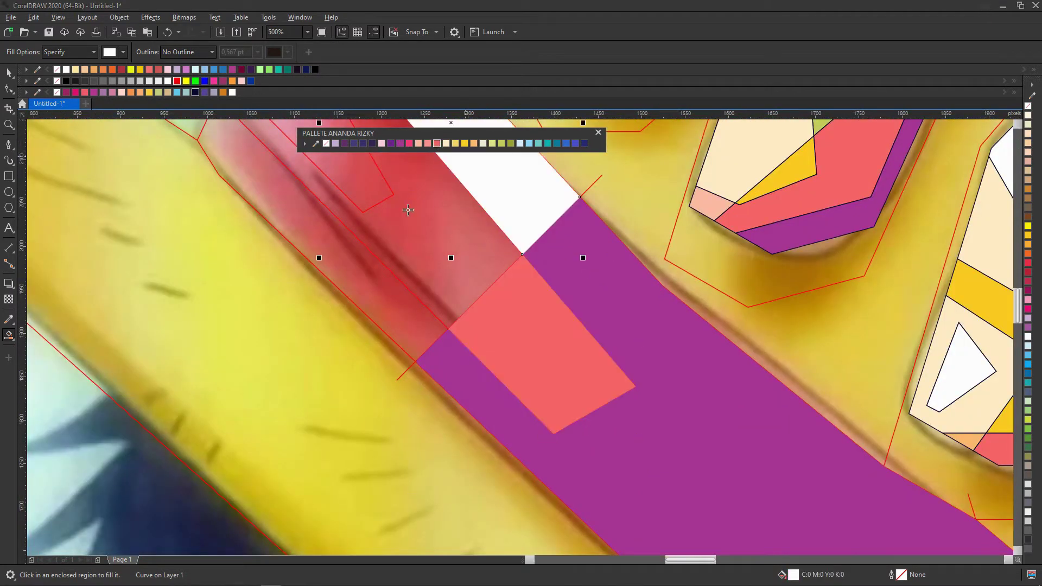
click(416, 165)
scroll(409, 232, down, 5)
scroll(535, 167, up, 5)
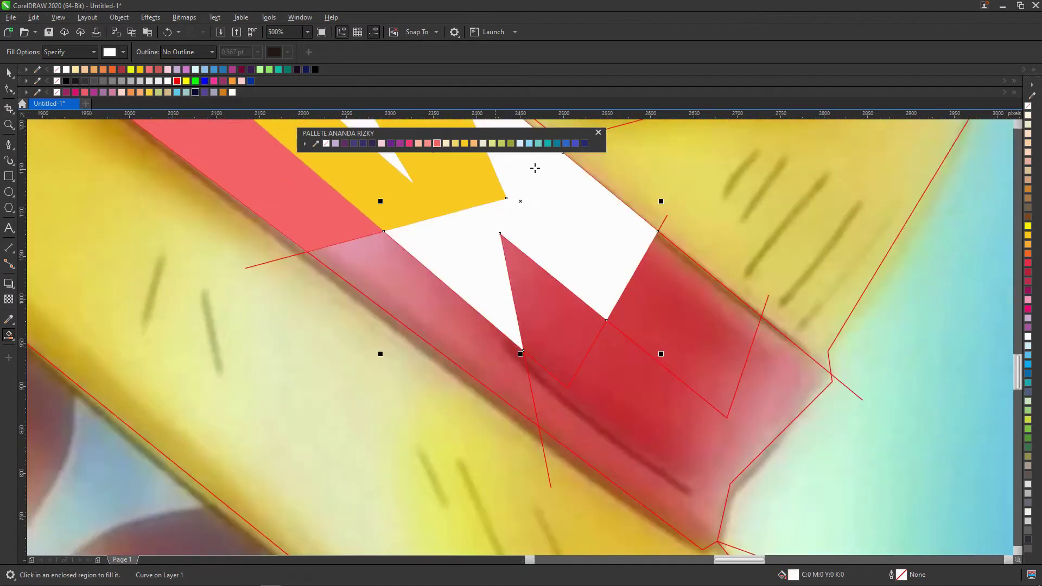
Fill the facets at the band's lower end with salmon red, purple and dark purple (#6A238B)
click(547, 143)
click(566, 143)
click(543, 293)
click(348, 261)
click(400, 143)
click(489, 179)
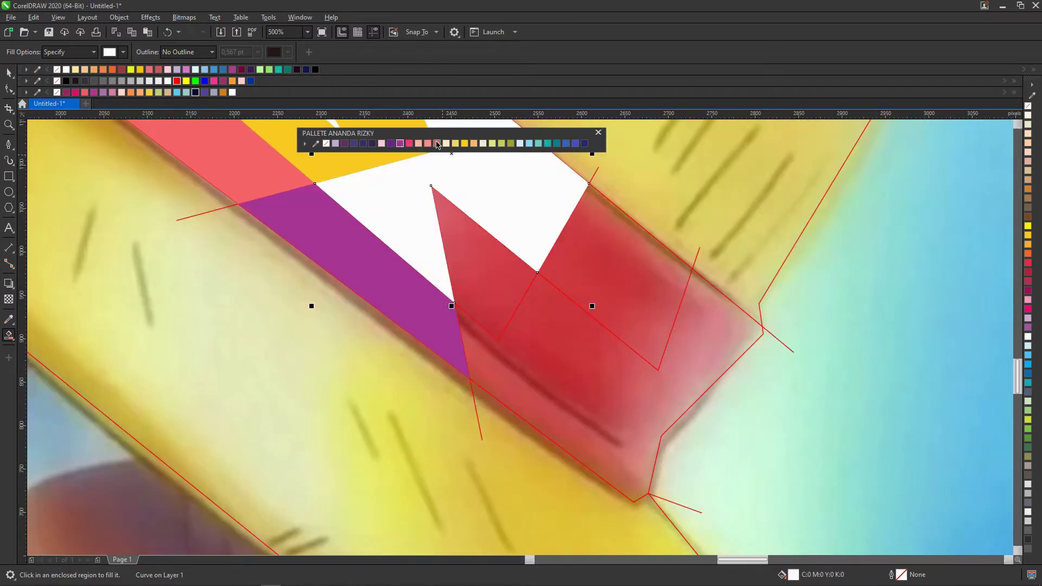
click(477, 255)
click(615, 277)
click(597, 348)
scroll(543, 326, down, 5)
scroll(597, 347, up, 3)
key(space)
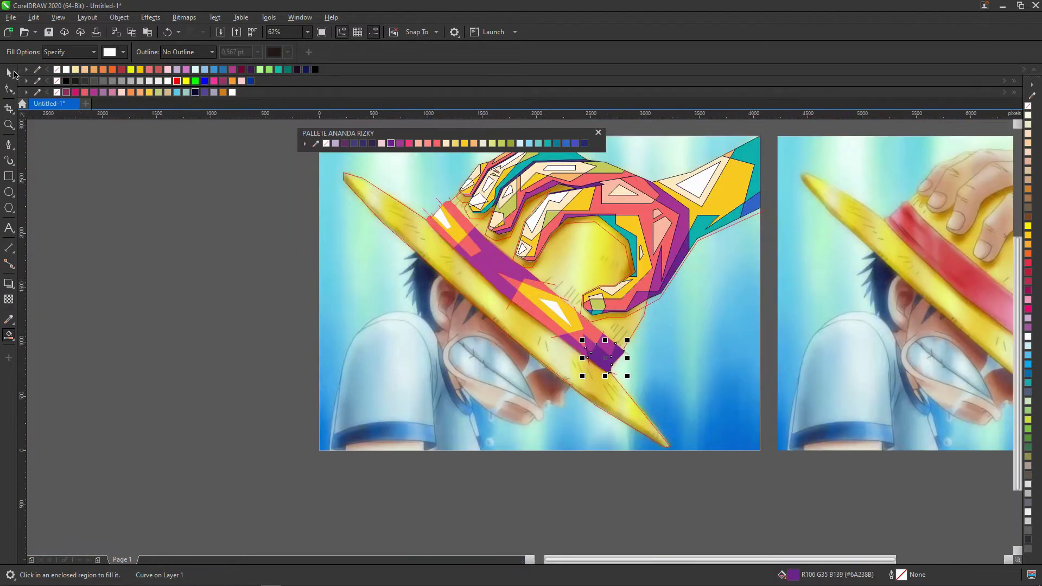
Delete the leftover red facet guide lines that stick out of the band's ends
scroll(532, 273, up, 2)
key(Escape)
scroll(621, 357, down, 2)
scroll(751, 423, up, 2)
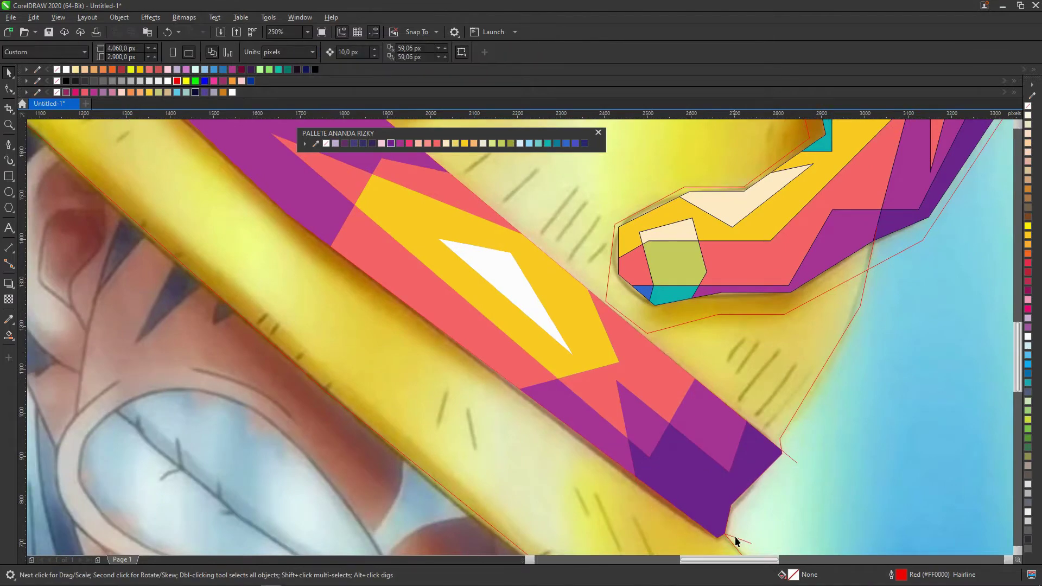
scroll(594, 302, down, 3)
scroll(559, 251, up, 3)
click(514, 277)
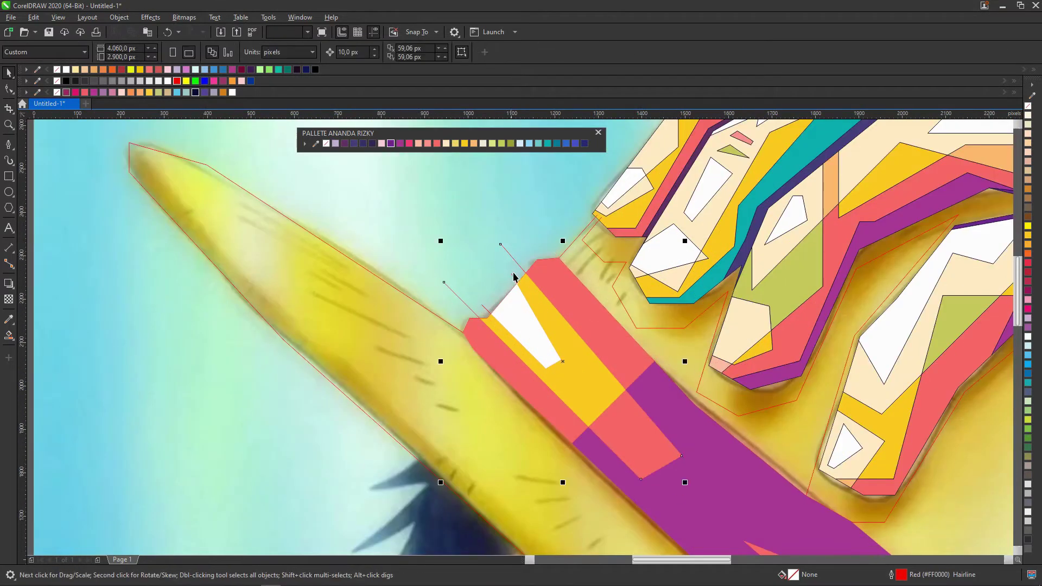
Draw a line just below the band's lower edge to form a thin dark contour strip
click(7, 144)
click(465, 356)
scroll(511, 302, down, 2)
scroll(532, 330, up, 4)
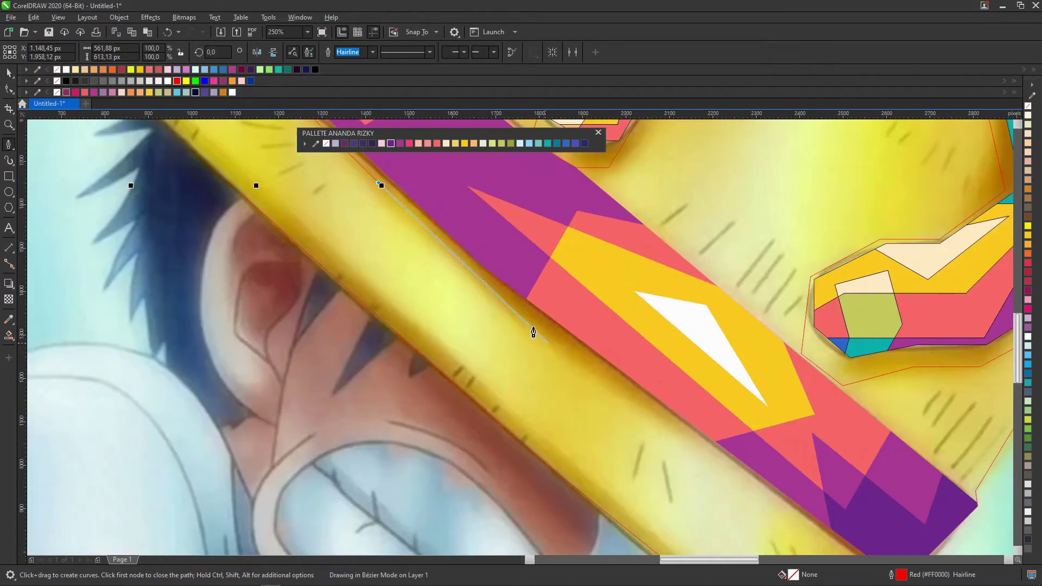
scroll(772, 206, down, 2)
scroll(803, 320, up, 2)
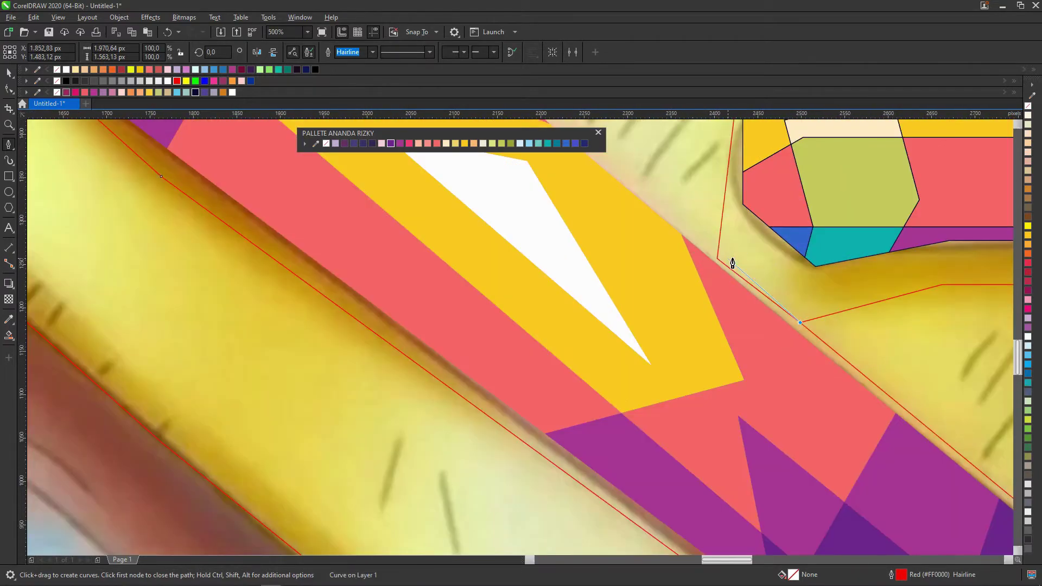
Draw a matching offset line along the band's upper edge, beneath the fingers
scroll(733, 263, down, 3)
scroll(635, 295, up, 4)
scroll(617, 289, down, 3)
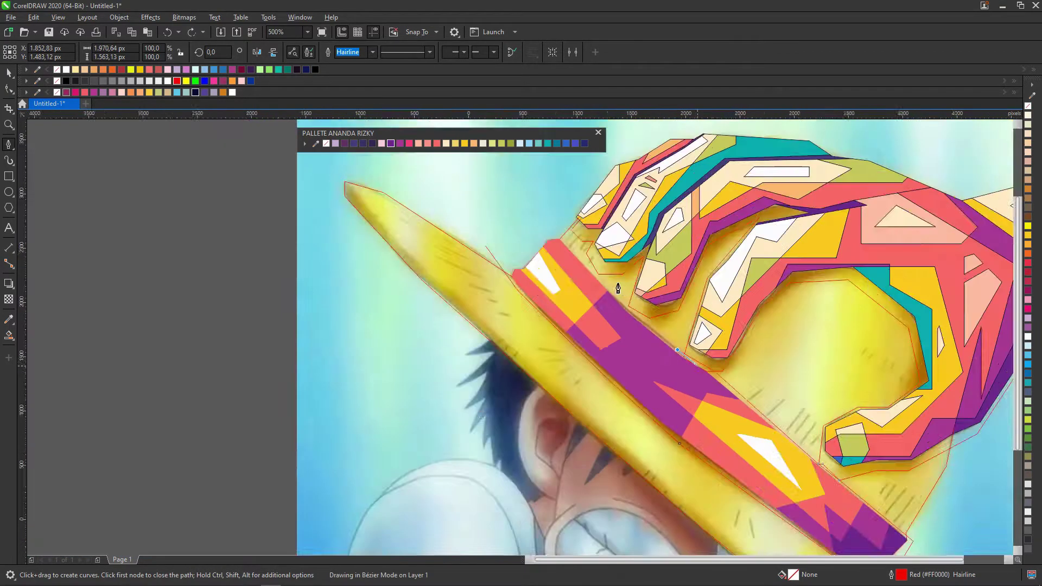
scroll(617, 288, up, 2)
scroll(617, 289, down, 3)
Fill the thin strips along both edges of the band with dark navy purple (#342451)
click(9, 336)
click(510, 331)
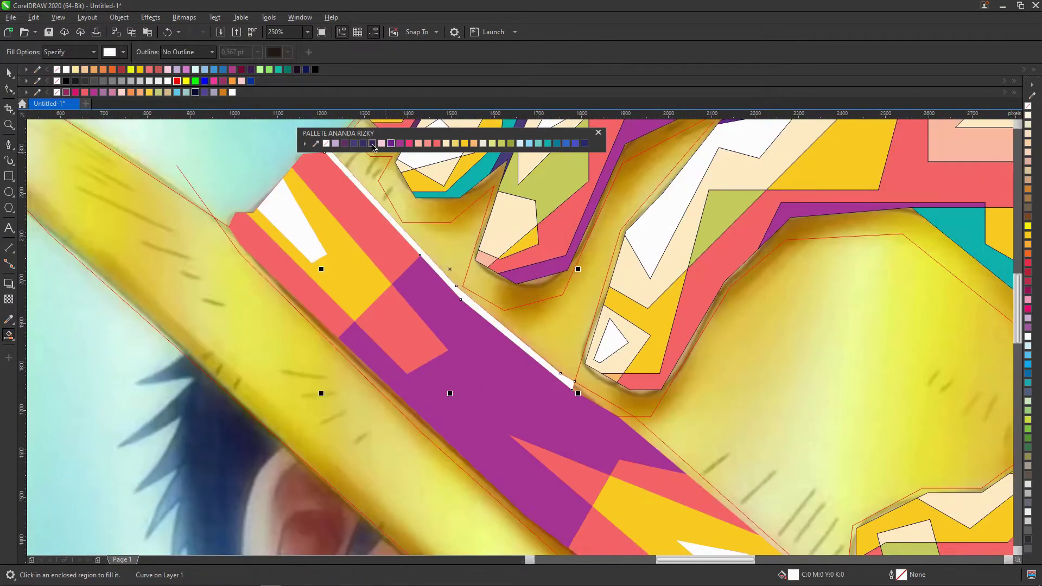
click(373, 143)
click(604, 400)
scroll(653, 428, down, 3)
scroll(697, 393, down, 2)
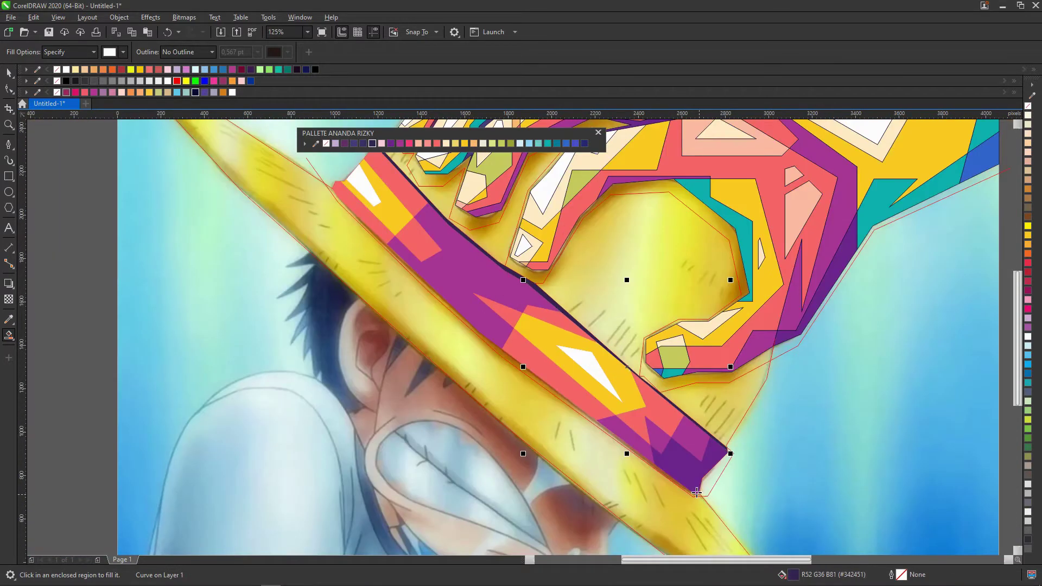
Draw large intersecting facet lines over the crown area enclosed by the index finger and thumb
key(F5)
scroll(620, 282, up, 3)
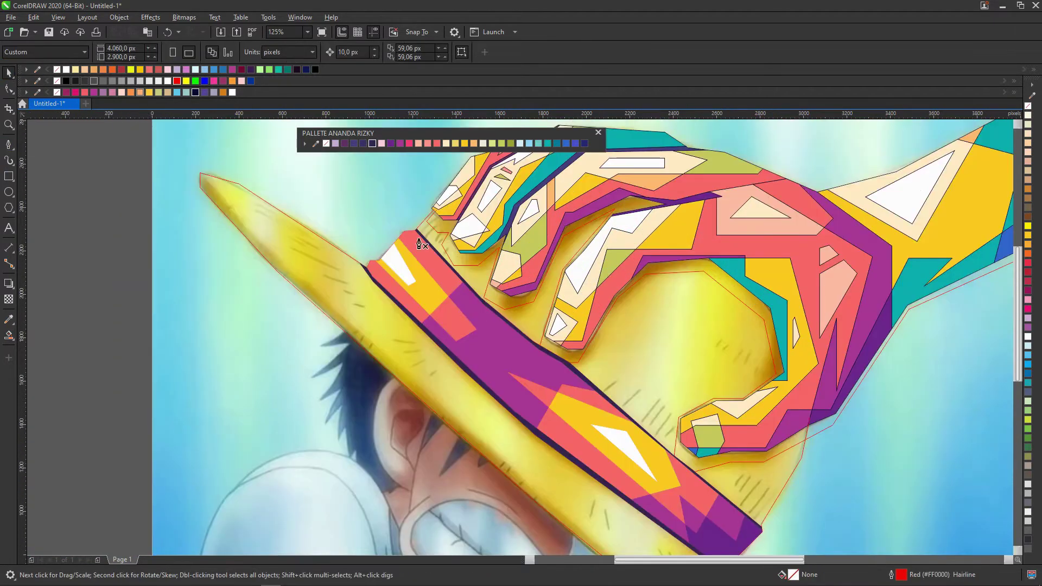
scroll(558, 233, down, 3)
click(522, 238)
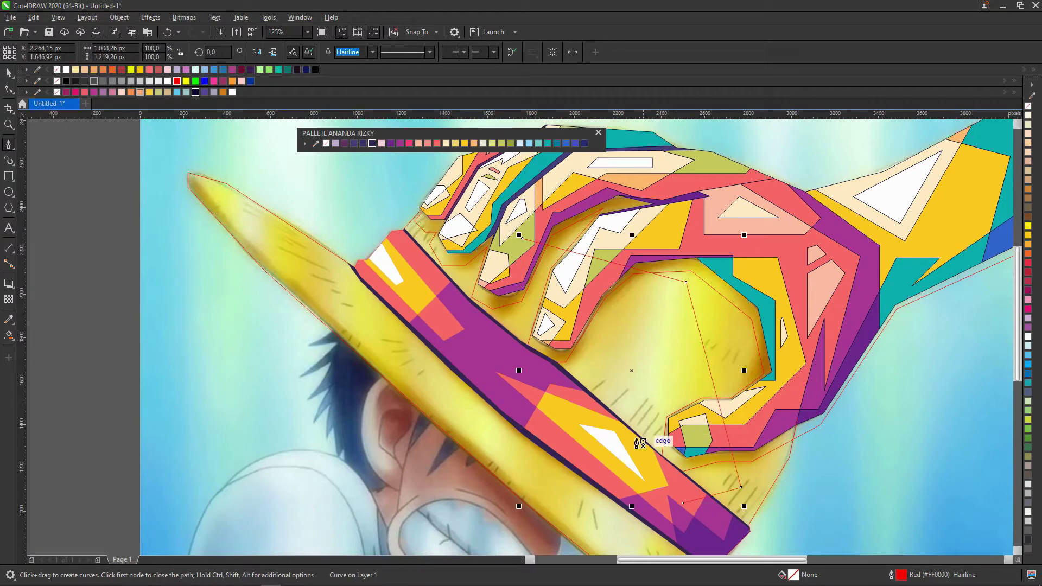
click(672, 247)
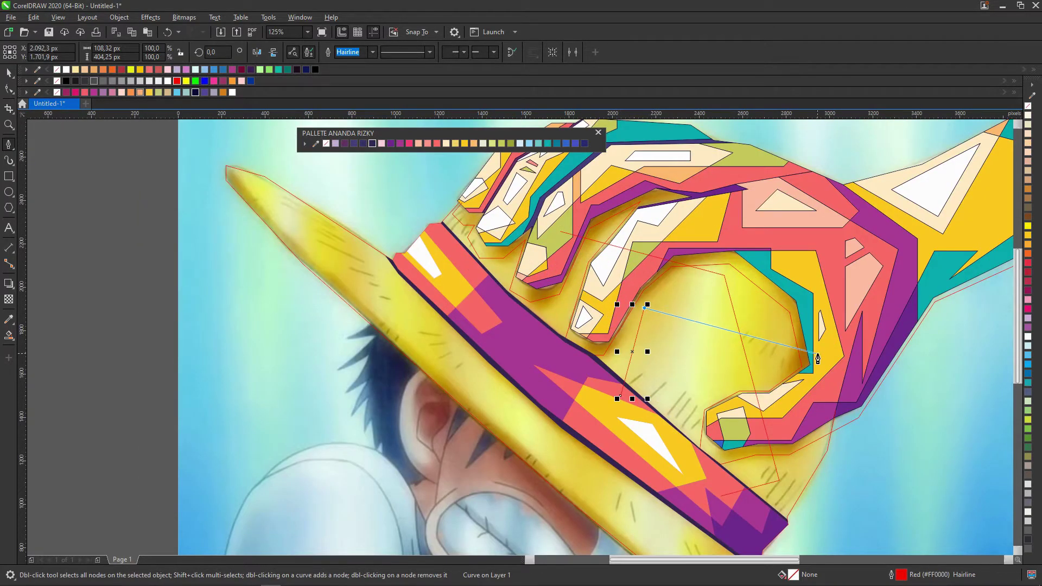
scroll(705, 375, down, 3)
scroll(526, 423, up, 4)
Add short facet lines on the crown between the fingertips and the band
scroll(526, 424, down, 3)
click(482, 287)
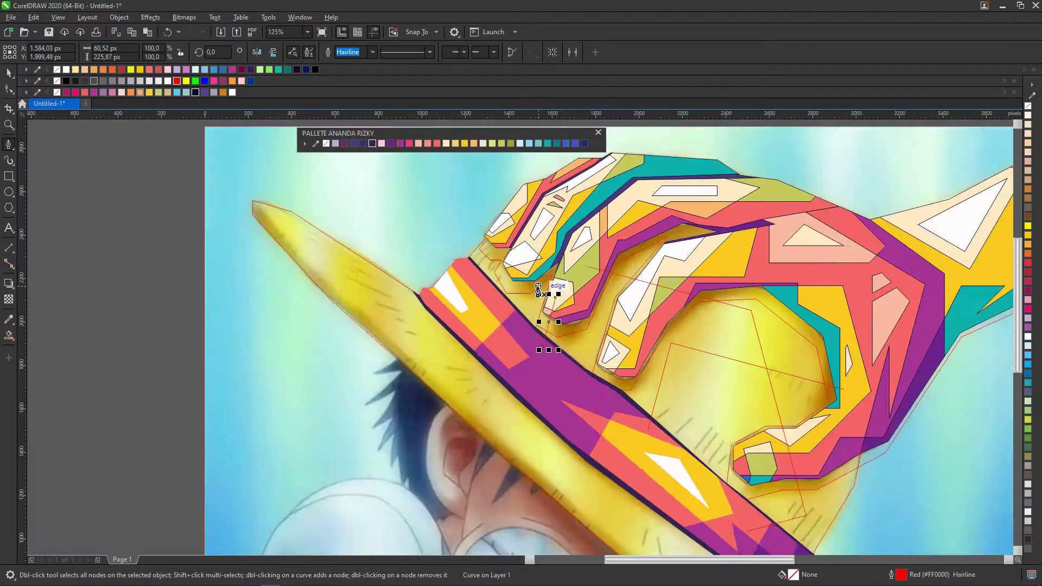
scroll(482, 287, up, 3)
click(560, 268)
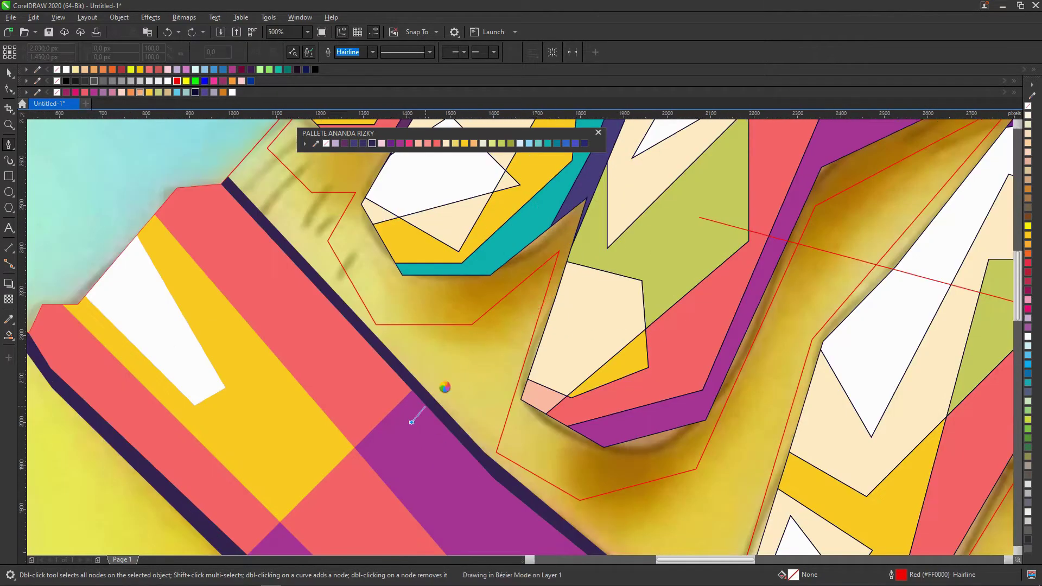
Fill the central crown facet inside the hand's curve white and the upper-right facet yellow
scroll(442, 388, down, 4)
scroll(83, 299, up, 2)
click(9, 336)
click(613, 293)
click(464, 143)
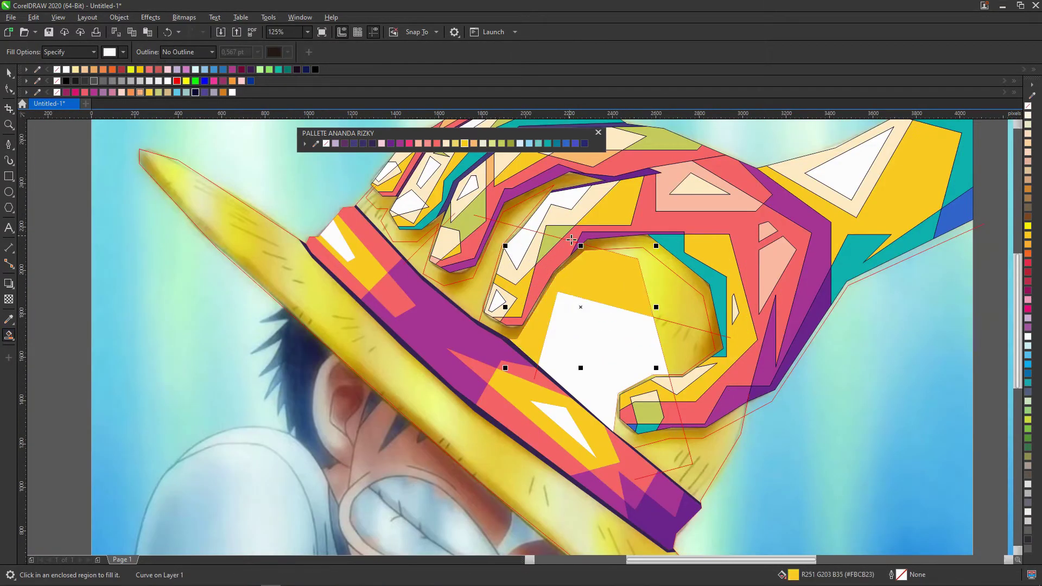
scroll(615, 243, down, 2)
scroll(615, 243, up, 2)
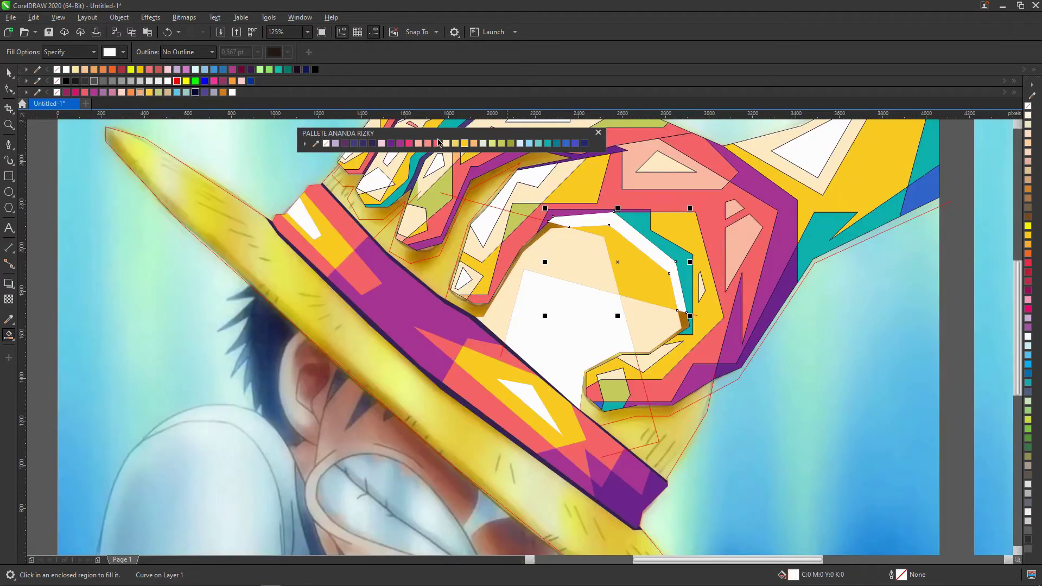
Recolour the crown's left facet yellow and its upper-right facet salmon red, and fill the lower-right facet light orange (#FBB76E)
scroll(597, 261, down, 2)
scroll(580, 273, up, 2)
scroll(616, 221, up, 2)
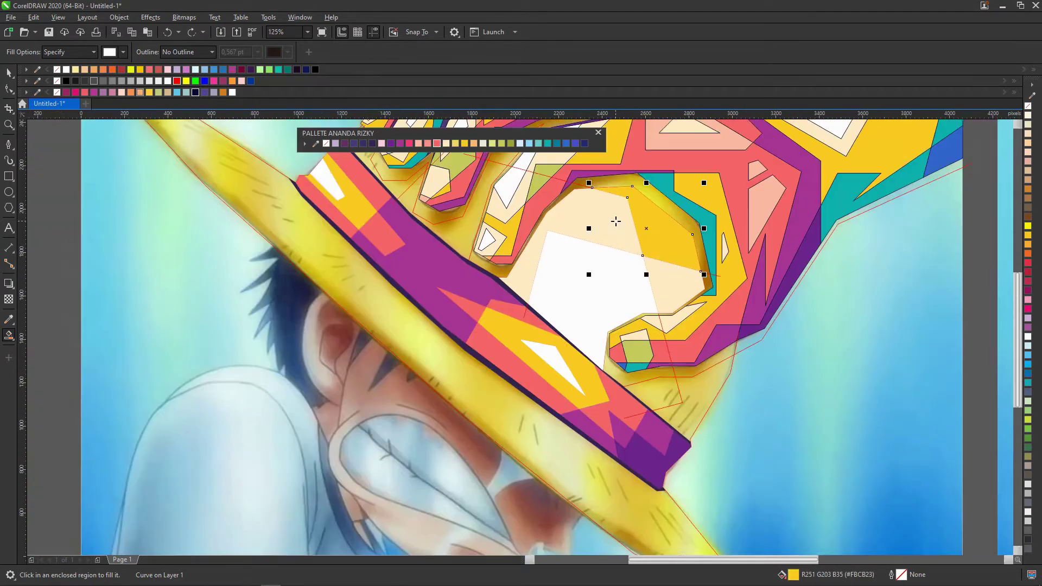
click(675, 272)
click(474, 143)
scroll(579, 188, down, 2)
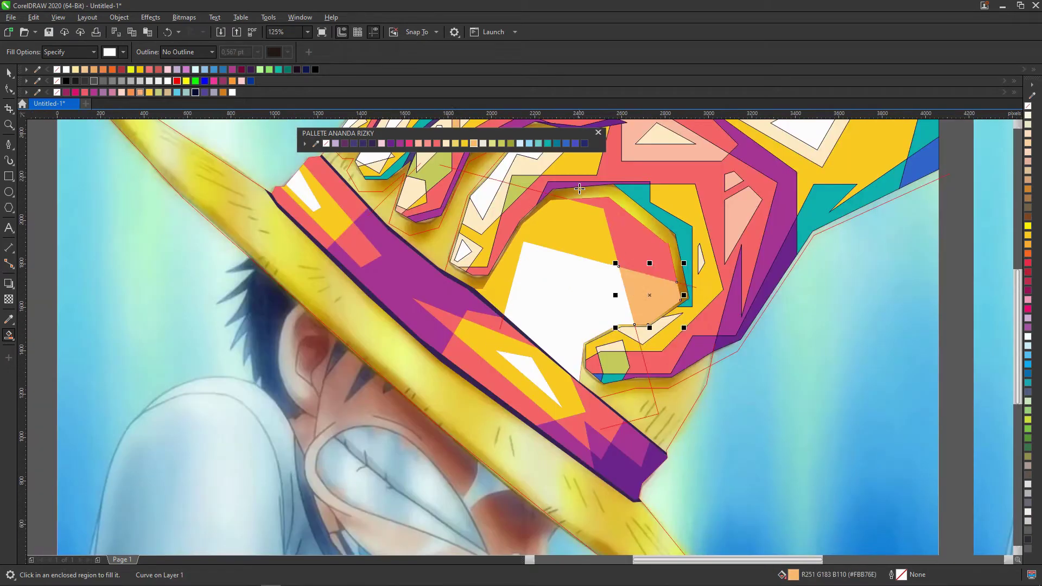
Fill the hand's shadow with dark navy along the inner curve and dark purple (#6A238B) around the fingertips
scroll(486, 198, up, 3)
scroll(466, 190, left, 3)
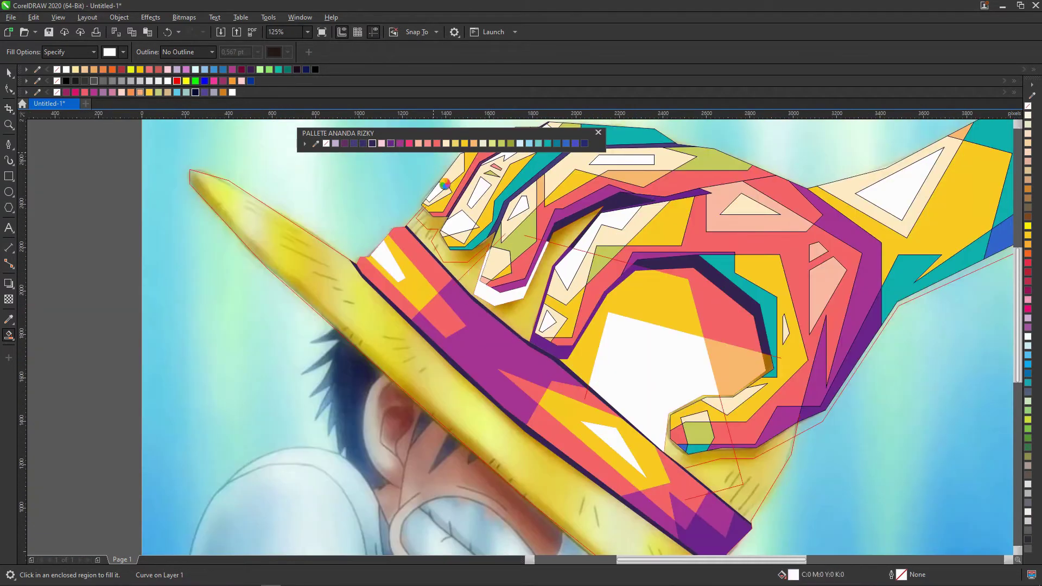
scroll(489, 221, up, 2)
click(429, 228)
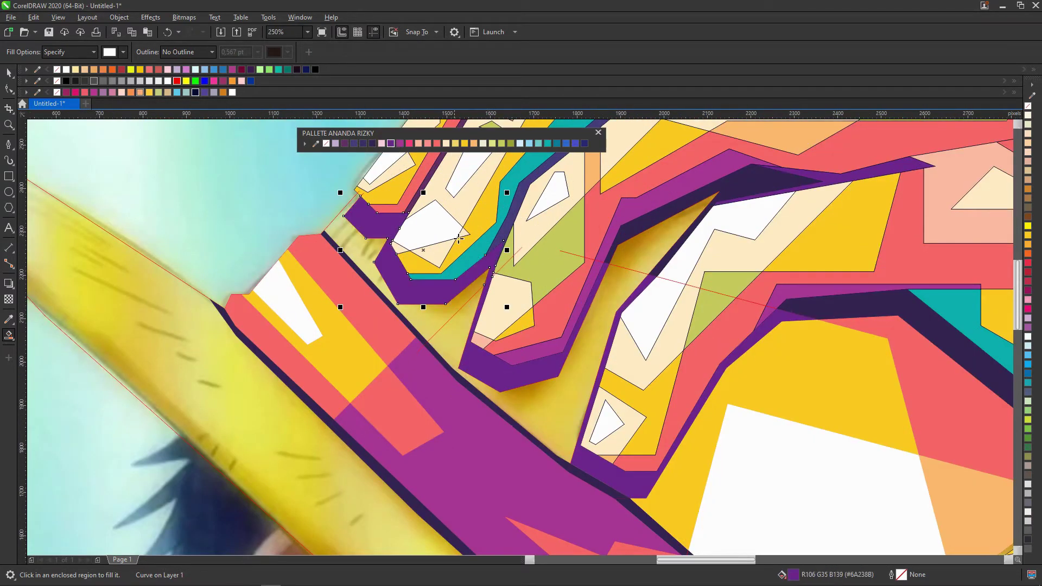
scroll(459, 239, down, 3)
scroll(597, 261, up, 3)
Fill the thumb's shadow indigo and navy, and fill the crown area beneath it yellow with a white facet
click(630, 244)
scroll(558, 337, down, 2)
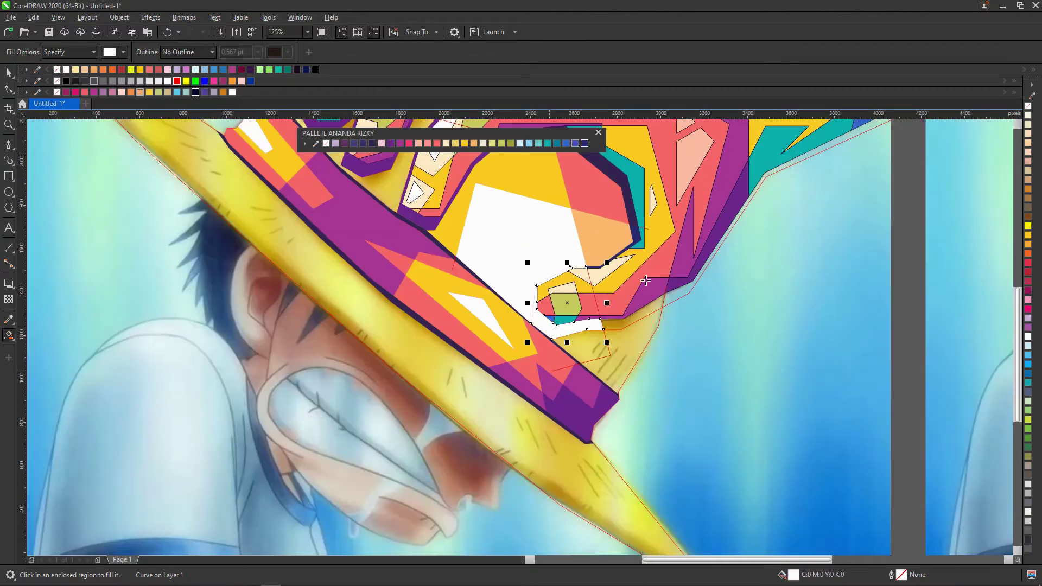
scroll(628, 334, down, 3)
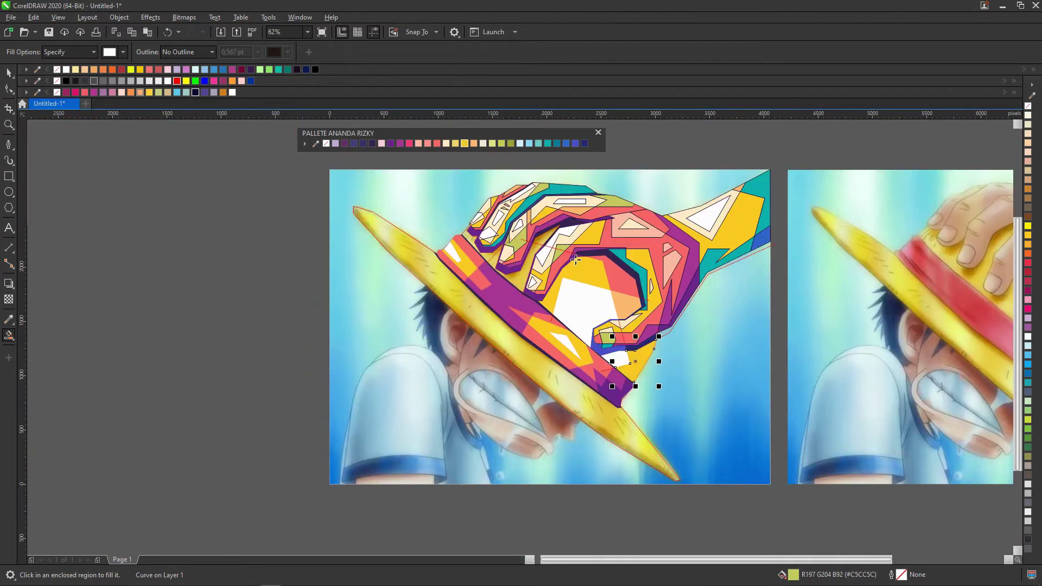
Recolour the two white crown facets cream and fill the gaps between the fingers olive green and teal (#00B4AB)
click(573, 285)
scroll(572, 282, up, 3)
click(446, 144)
scroll(575, 348, down, 2)
scroll(504, 293, up, 2)
click(505, 293)
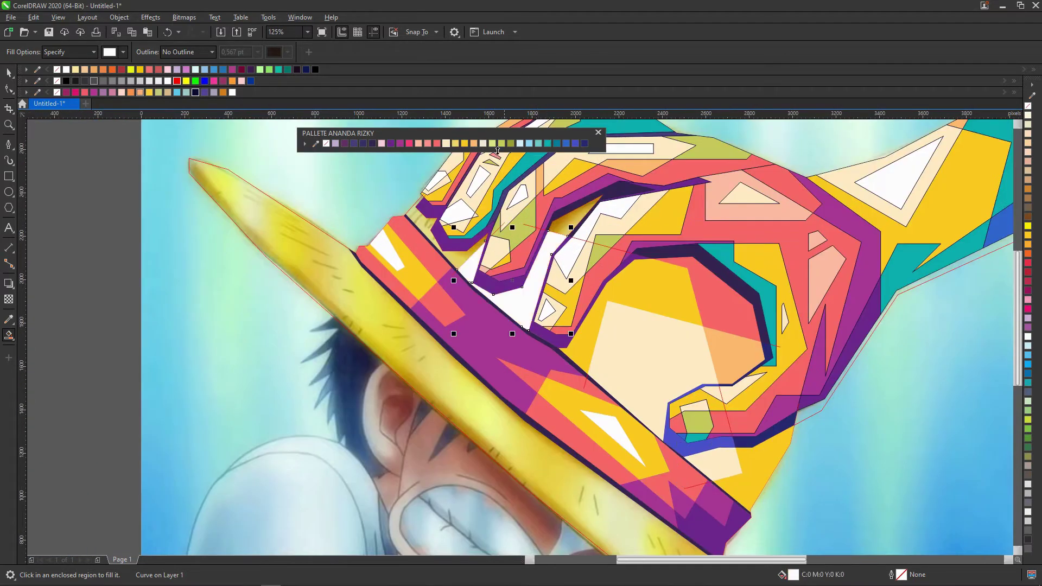
scroll(461, 212, up, 1)
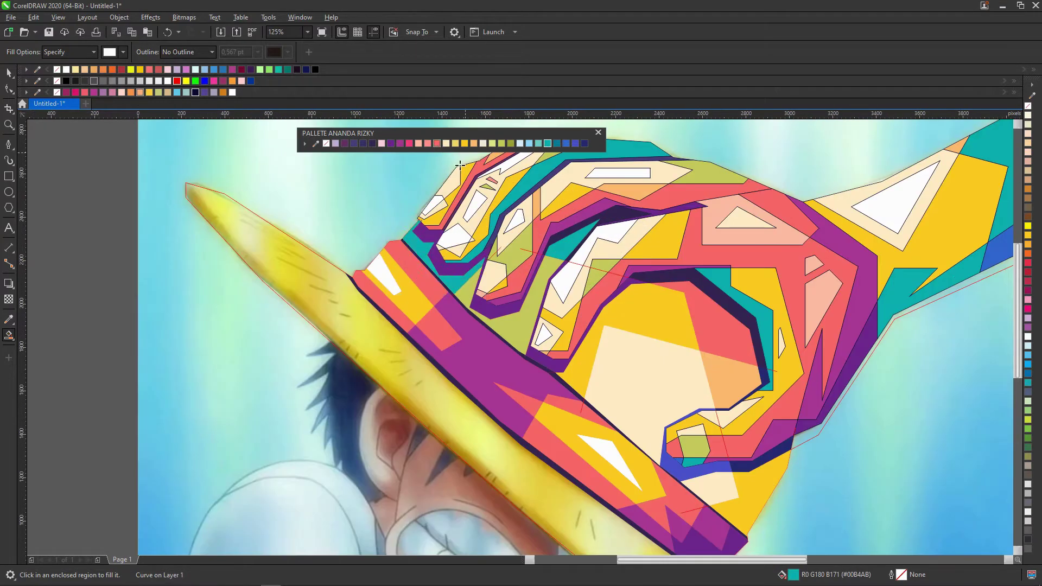
Recolour the shadow around the upper fingertips dark navy and remove the black outlines from the coloured facets
scroll(482, 220, down, 2)
key(space)
scroll(480, 228, up, 3)
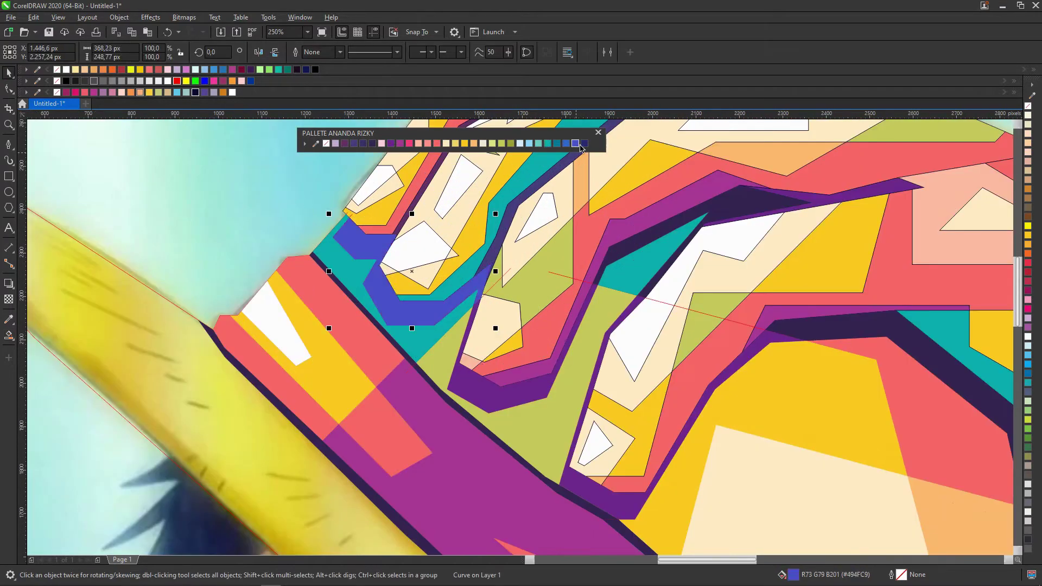
scroll(498, 283, down, 4)
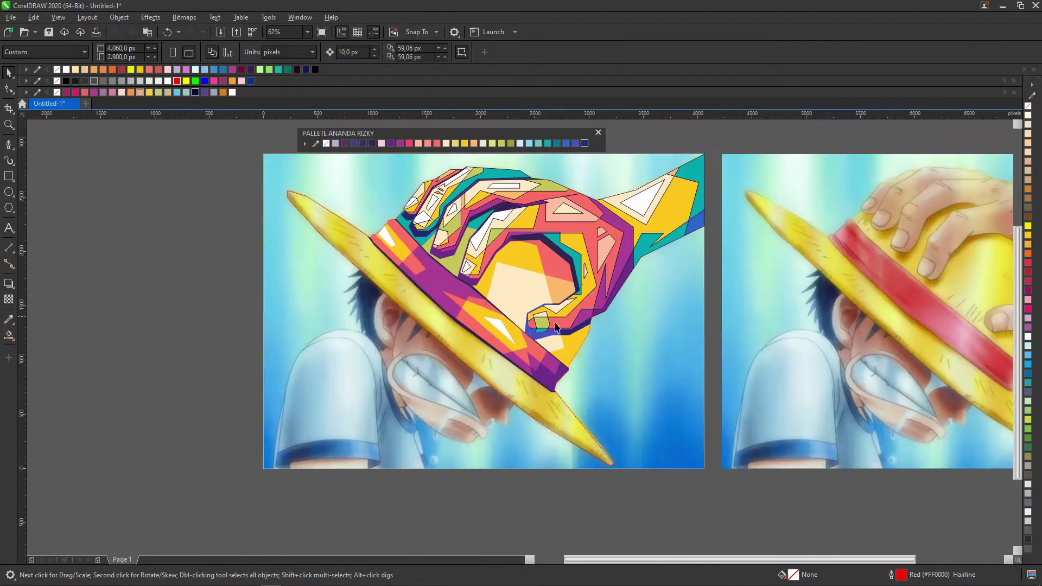
scroll(637, 301, up, 4)
scroll(635, 392, down, 4)
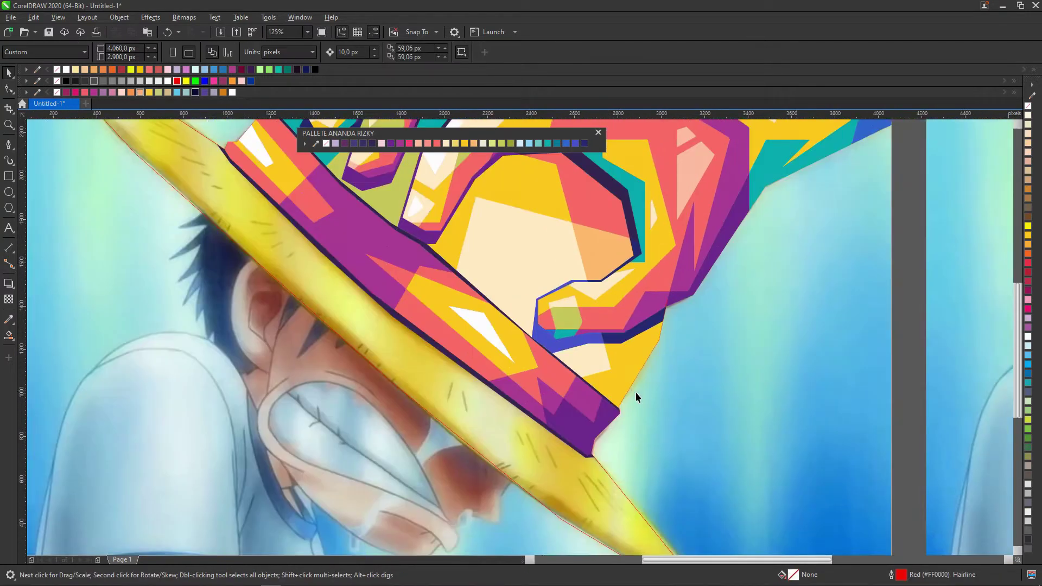
Save the drawing as 123456 in CDR format in the naruto folder
key(ctrl+s)
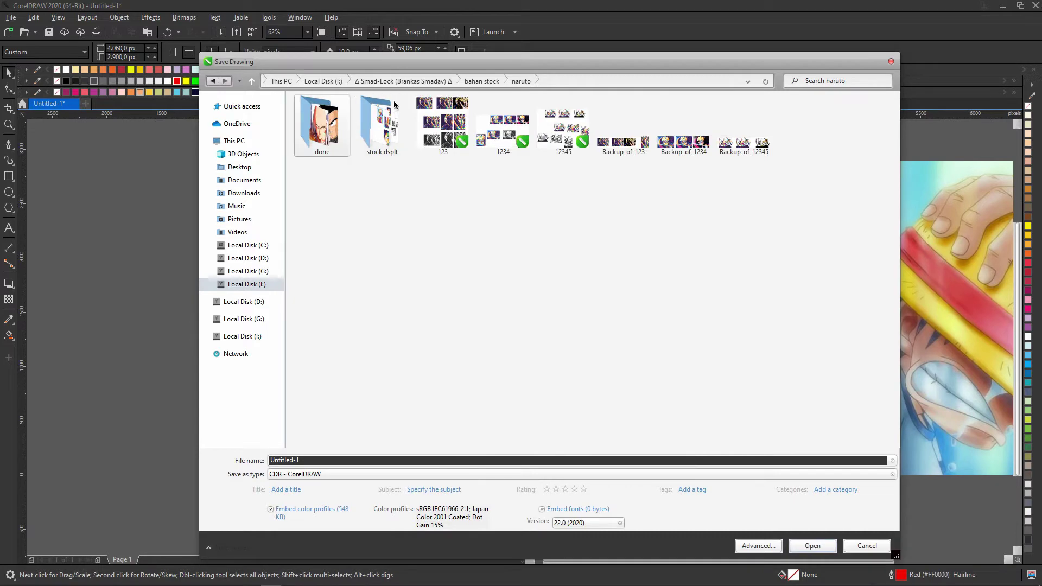
text(6)
key(Return)
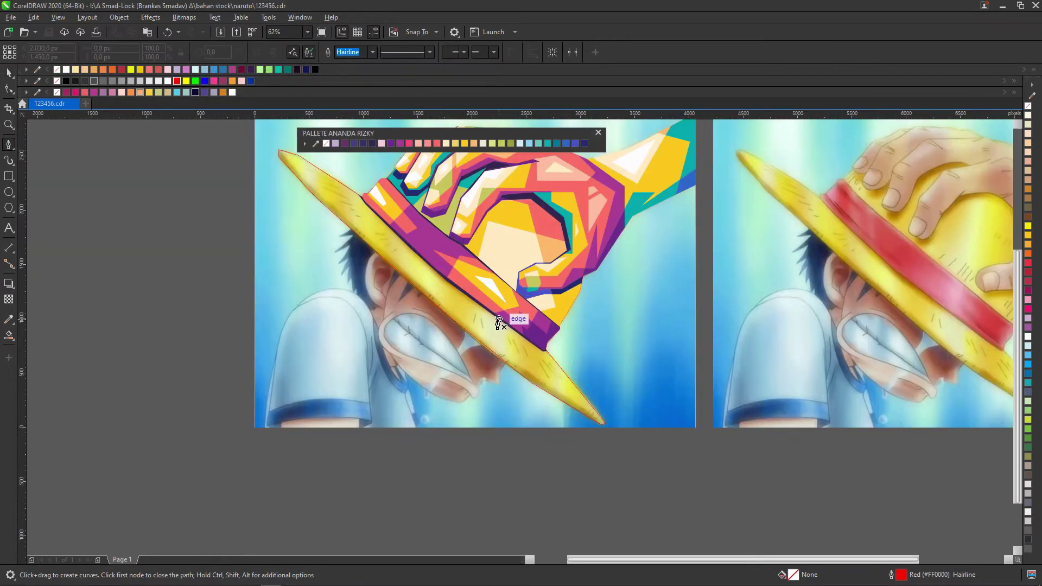
Draw angular facet lines across the hat brim from below the band's lower end up to the brim's upper-left tip
scroll(459, 333, up, 4)
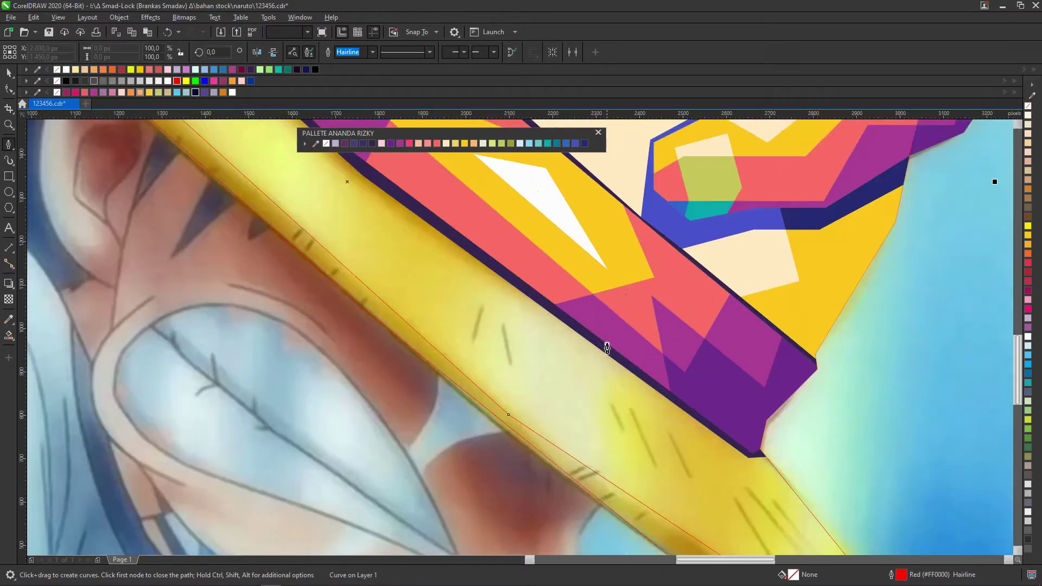
click(607, 348)
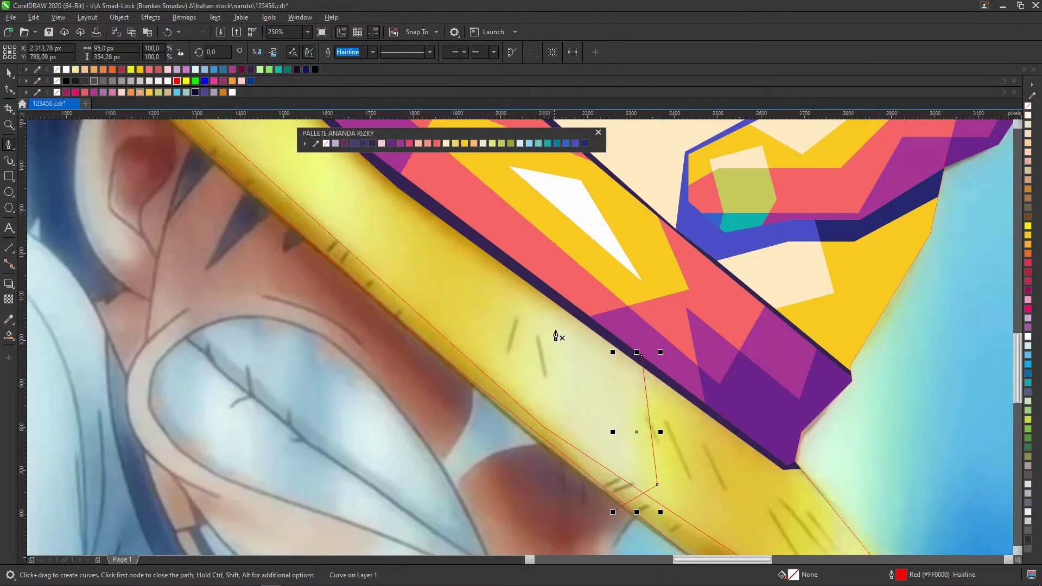
click(513, 417)
scroll(422, 264, down, 3)
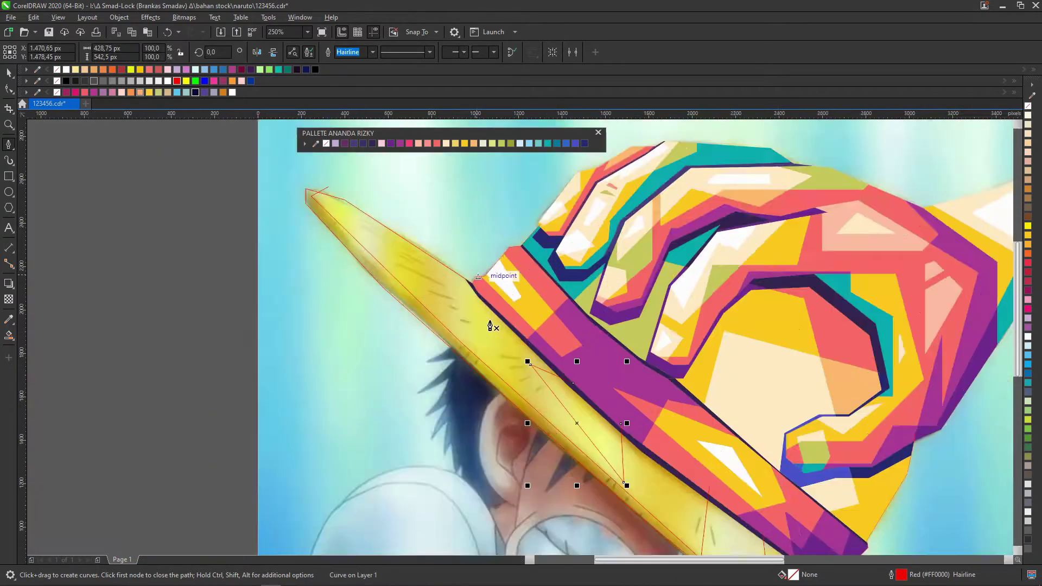
scroll(496, 326, up, 3)
scroll(504, 306, down, 2)
scroll(283, 184, up, 2)
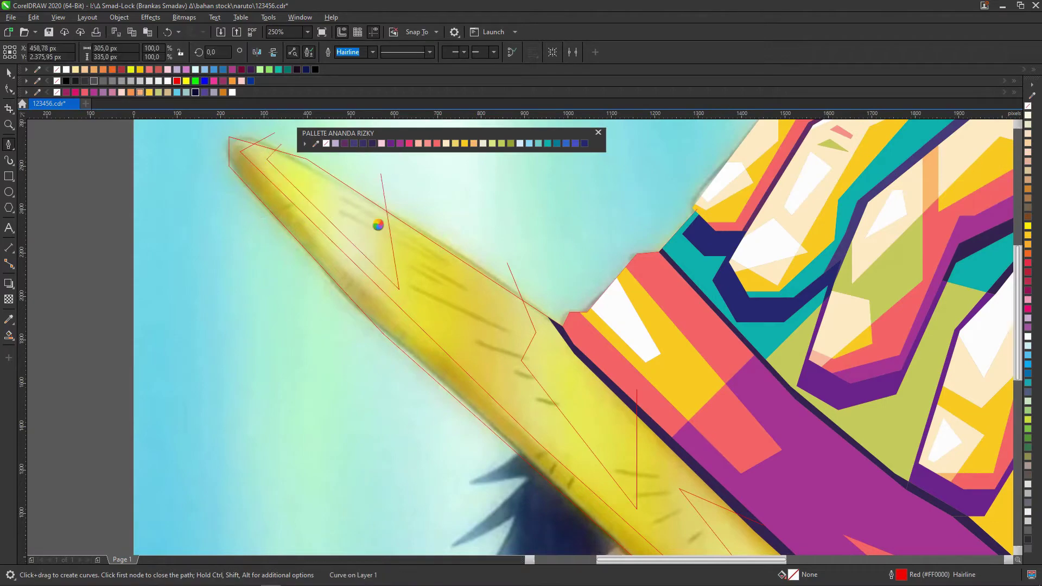
click(438, 261)
scroll(431, 266, down, 3)
scroll(516, 276, up, 3)
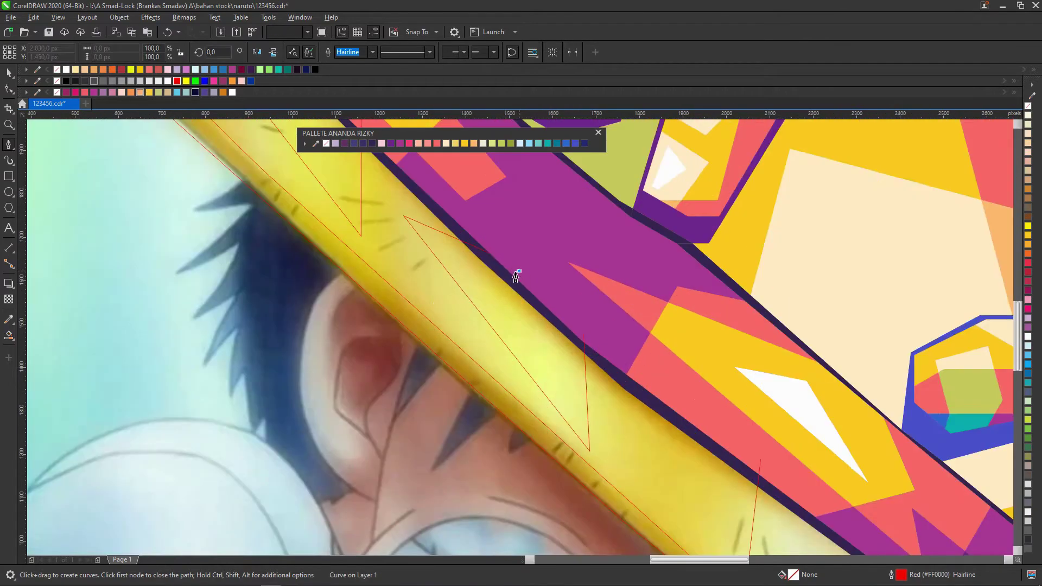
Add zigzag facet lines to the brim's lower-right end below the band
scroll(606, 437, down, 2)
click(707, 517)
scroll(695, 489, up, 4)
click(557, 213)
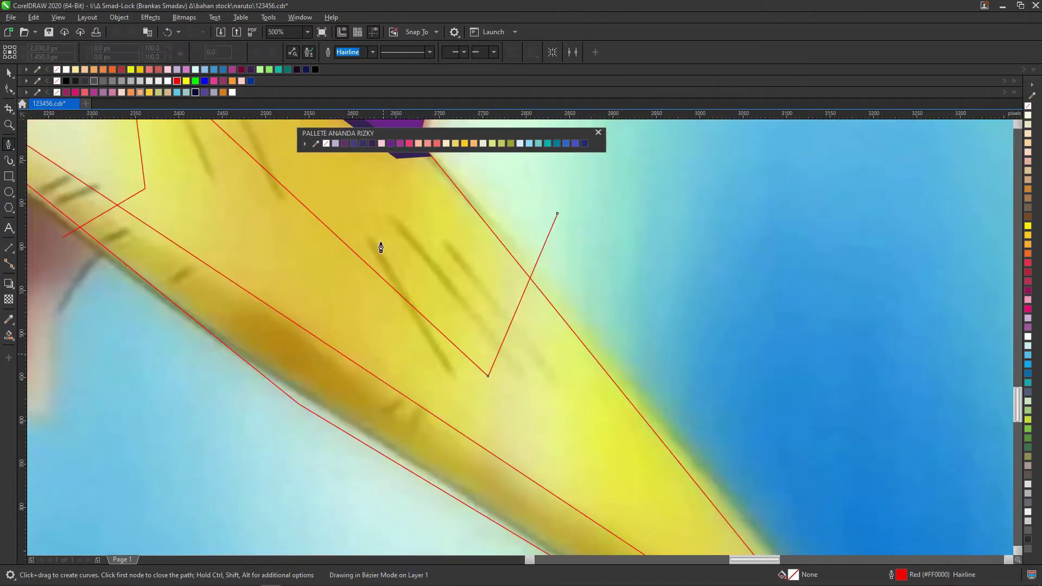
click(637, 449)
Fill the brim facets beside the face white, yellow and olive green, and the long strip along its lower edge teal (#00B4AB)
scroll(605, 400, down, 3)
scroll(593, 372, up, 4)
click(566, 333)
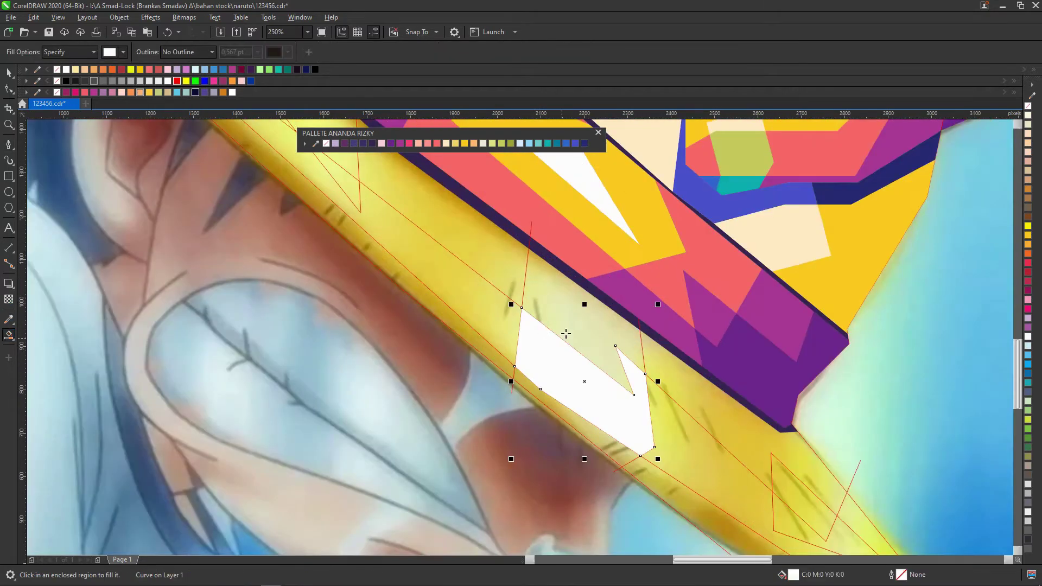
click(463, 140)
scroll(495, 242, down, 3)
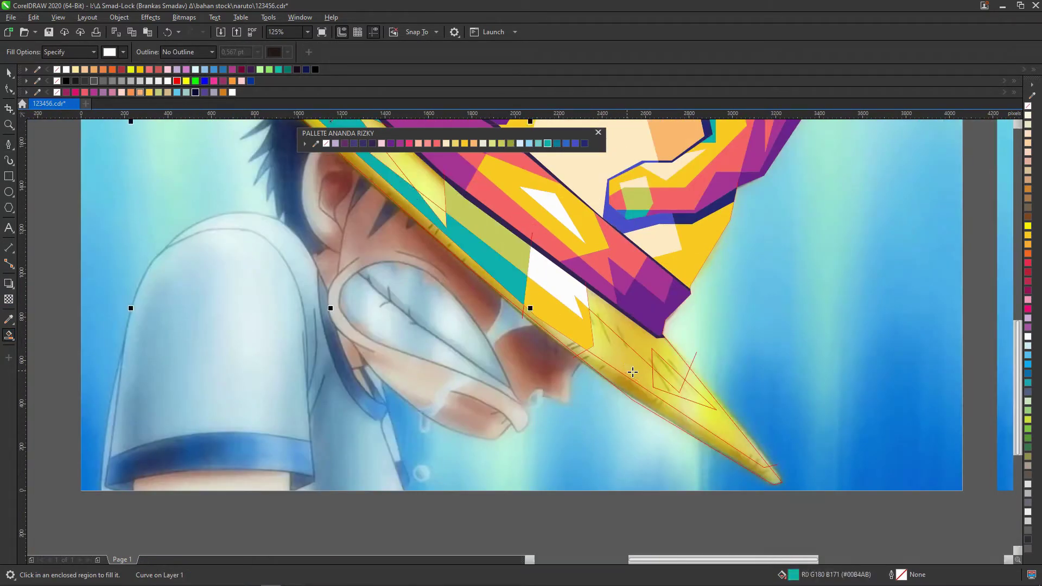
Fill the brim's lower-right end with salmon red, light orange and yellow, and its small inner facet cream (#FFEAC3)
click(622, 316)
scroll(666, 371, up, 4)
click(666, 372)
click(446, 143)
scroll(573, 343, down, 4)
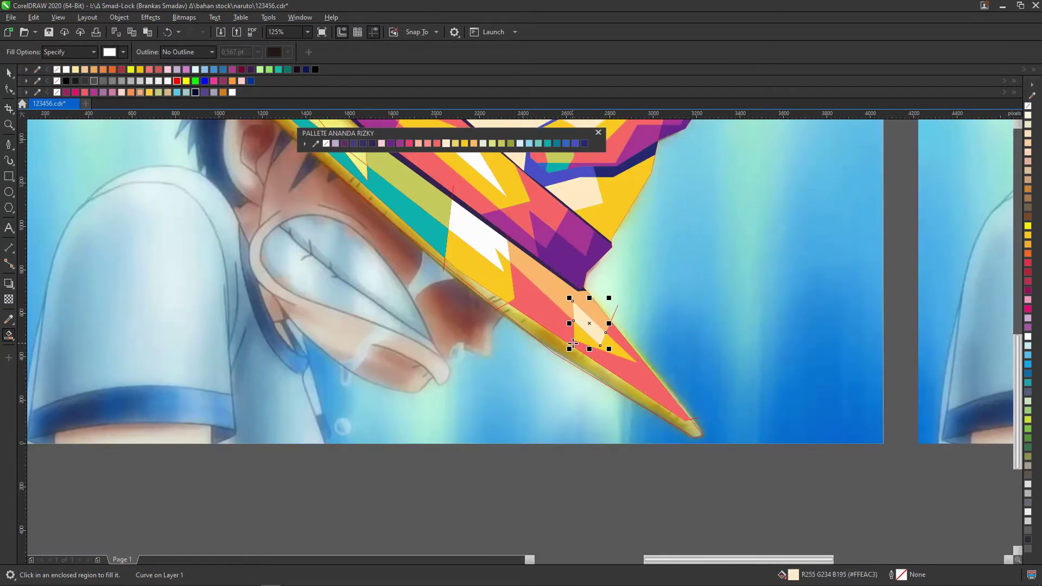
Recolour the brim's white facet cream and fill the open facets above the ear yellow (#FBCB23) and cream
click(446, 144)
scroll(511, 318, up, 3)
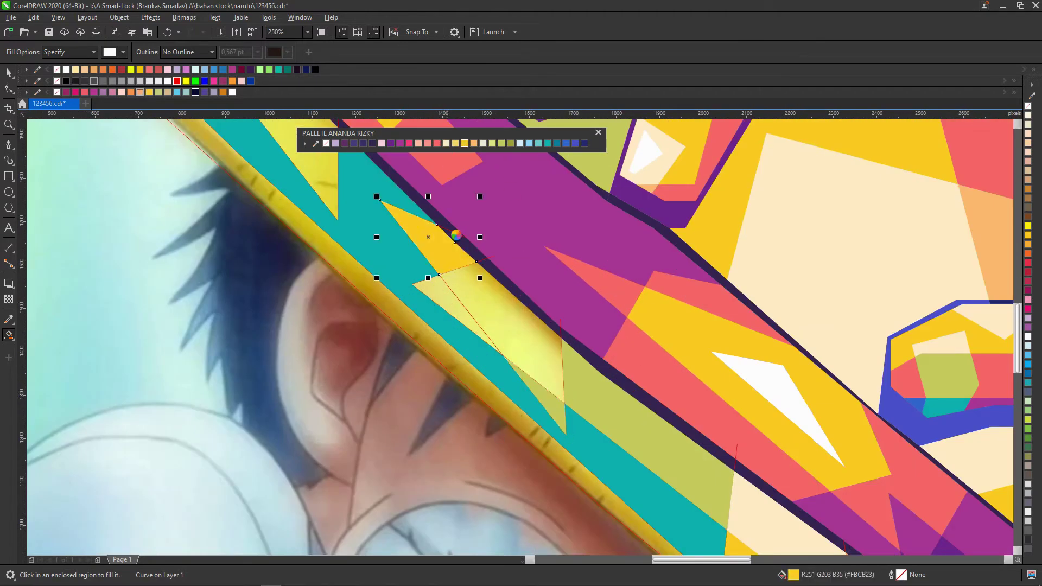
click(464, 144)
scroll(488, 303, down, 3)
Fill the brim's underside strip blue (#3266CC) toward the upper-left and pink (#F03A75) and purple toward the lower-right
scroll(488, 304, down, 3)
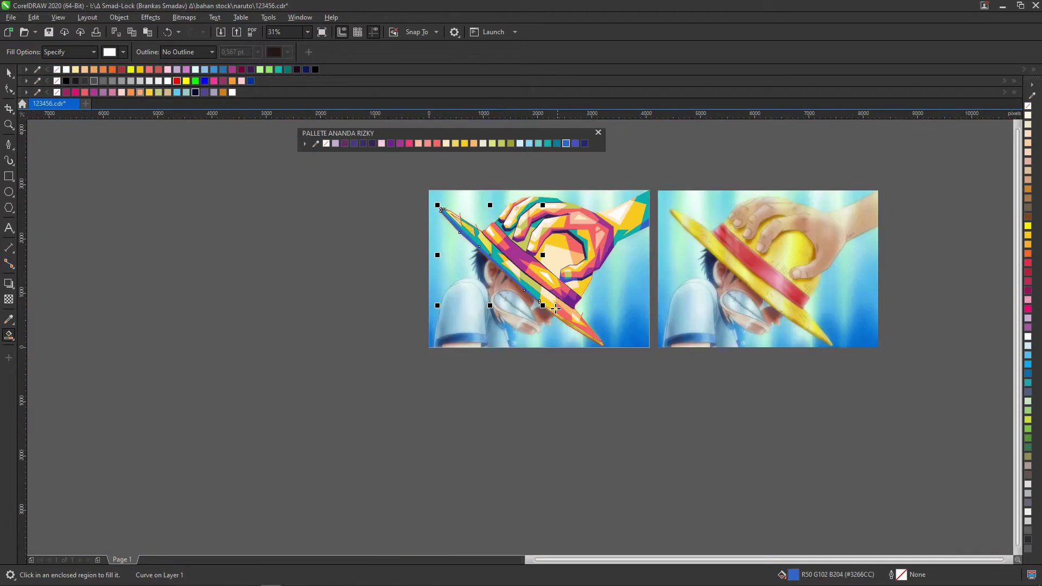
scroll(646, 374, up, 3)
scroll(489, 234, up, 3)
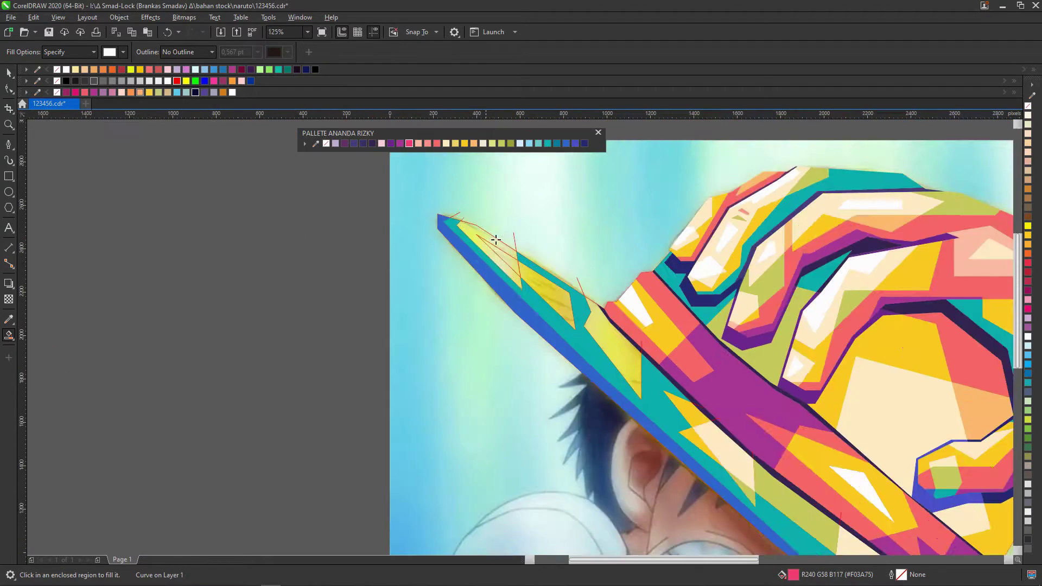
Fill the facets at the brim's upper-left end yellow and cream, and the two facets beside the band's upper end olive green
click(467, 223)
click(542, 293)
click(502, 143)
click(673, 391)
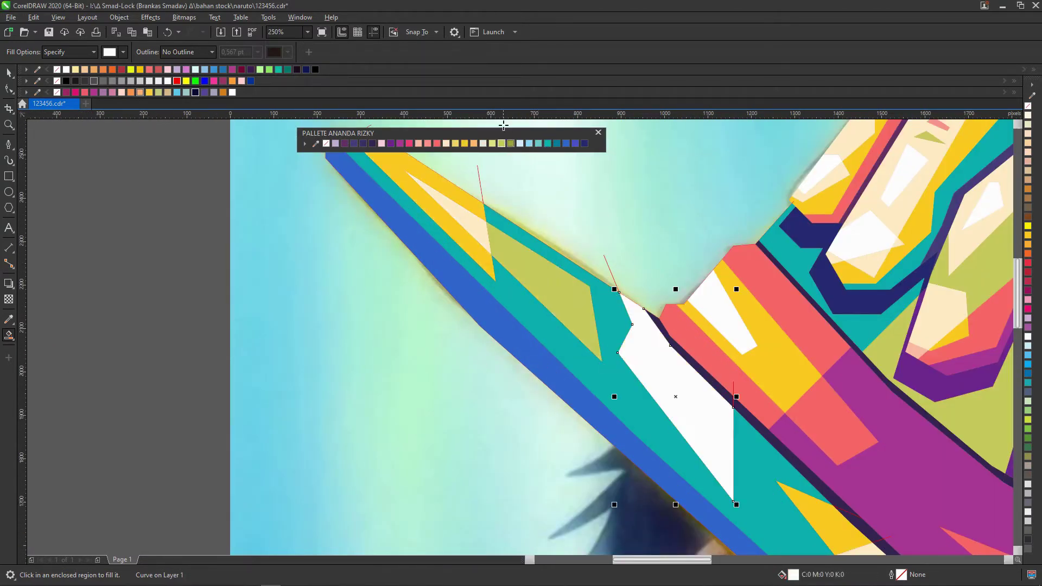
scroll(594, 269, down, 6)
scroll(595, 270, up, 6)
Recolour the pointed mid-brim facets teal (#00B4AB) and the long facet along the band yellow
key(space)
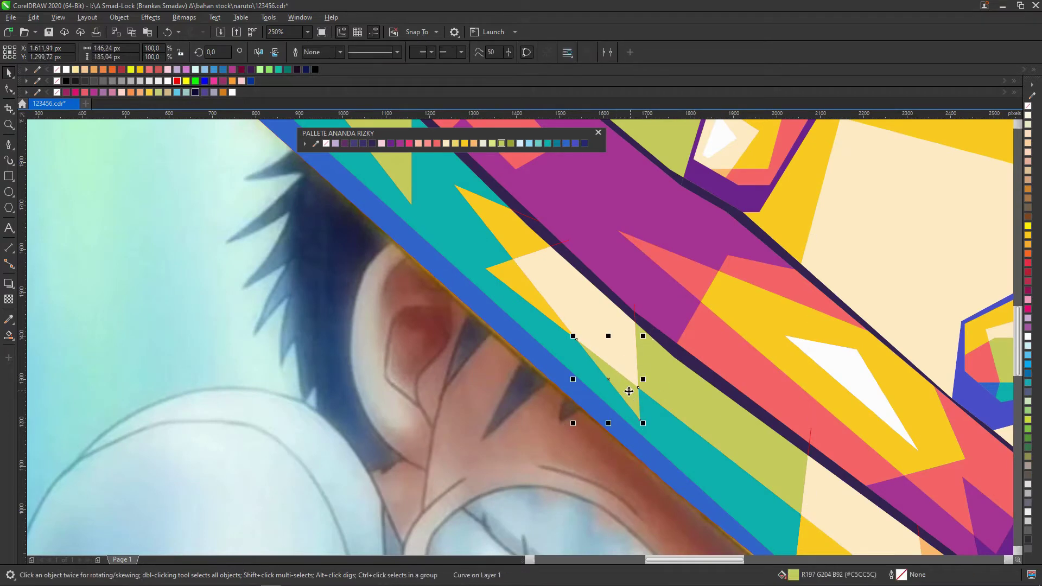
click(628, 391)
click(543, 243)
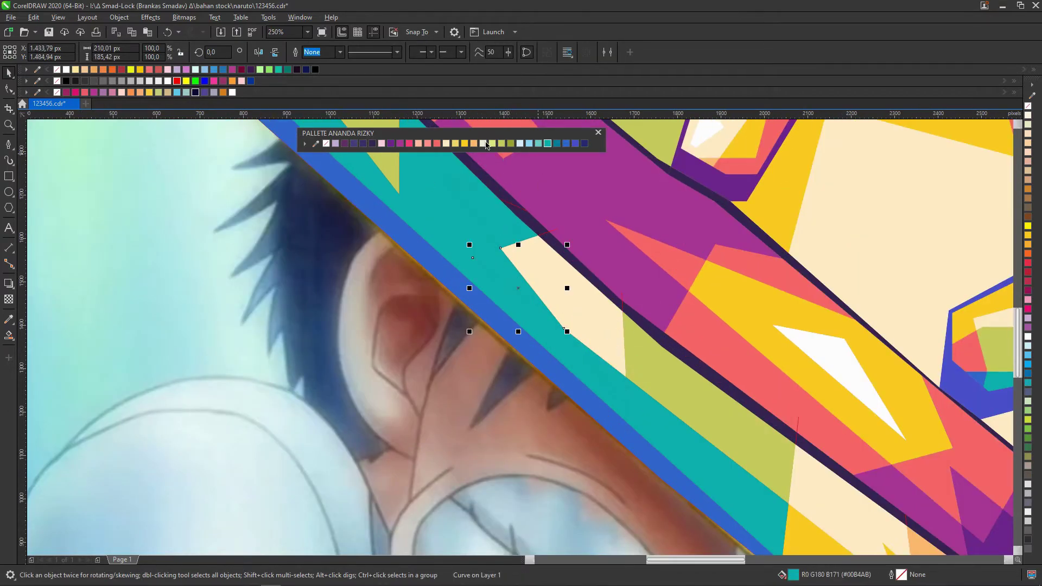
scroll(663, 378, down, 6)
Delete the leftover red outline and facet construction lines around the brim
click(664, 379)
scroll(688, 350, up, 4)
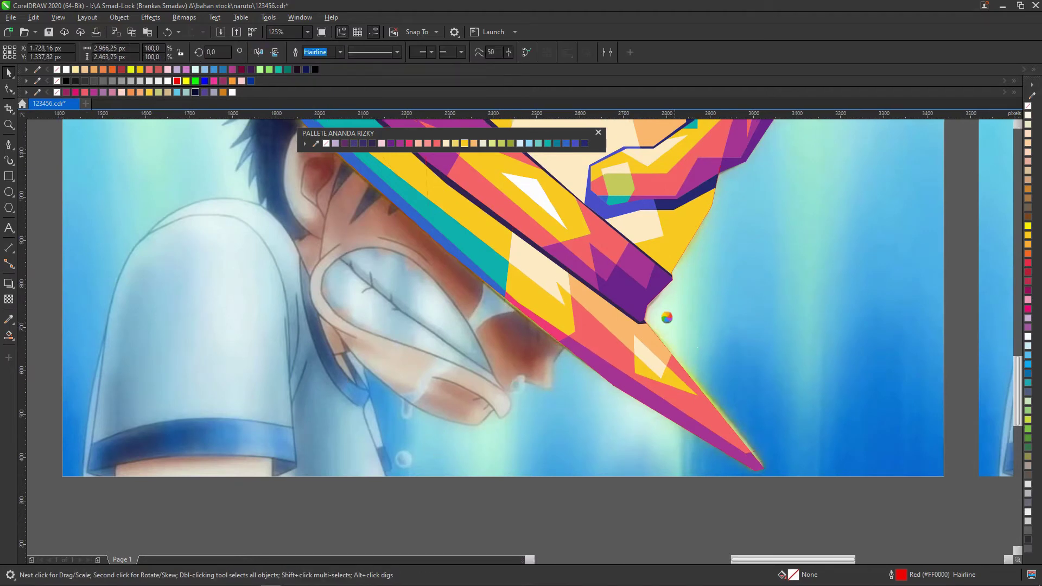
scroll(669, 309, up, 6)
scroll(488, 307, down, 8)
scroll(532, 271, up, 4)
scroll(415, 203, up, 2)
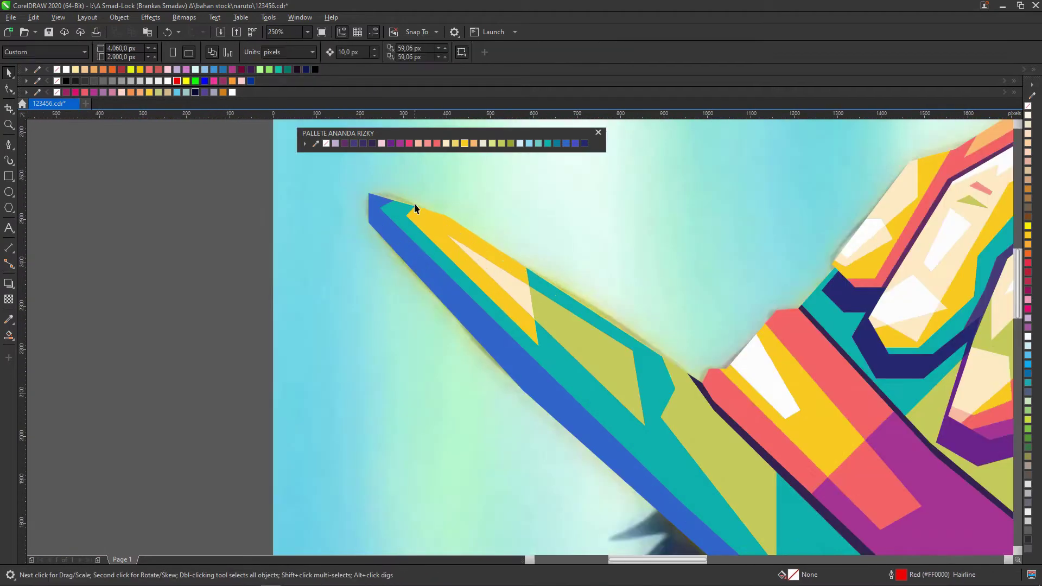
scroll(702, 193, down, 4)
scroll(593, 251, down, 5)
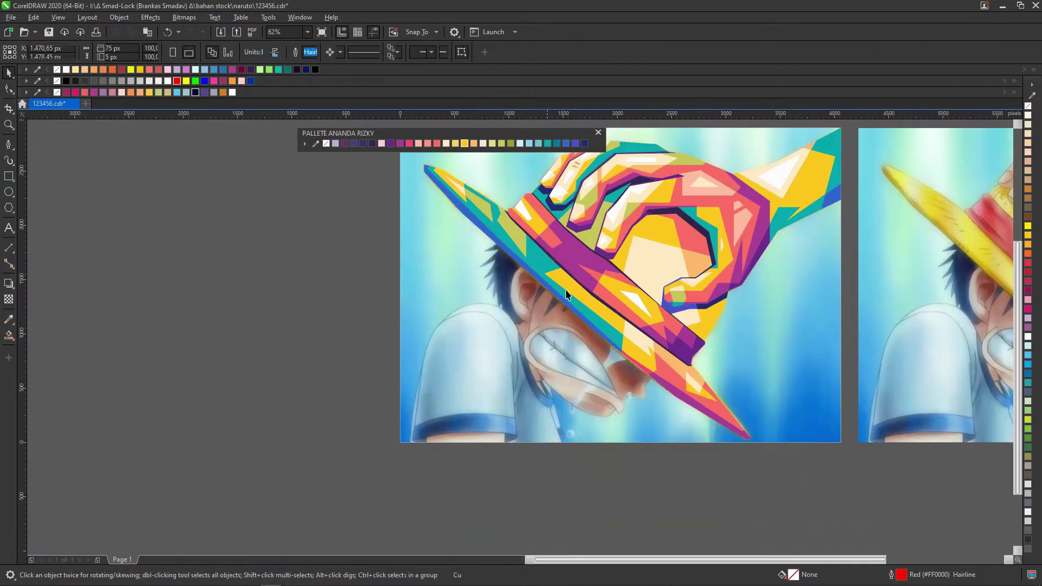
Group the coloured facets of the hat and hand
scroll(572, 302, up, 5)
scroll(572, 302, down, 6)
scroll(582, 328, up, 3)
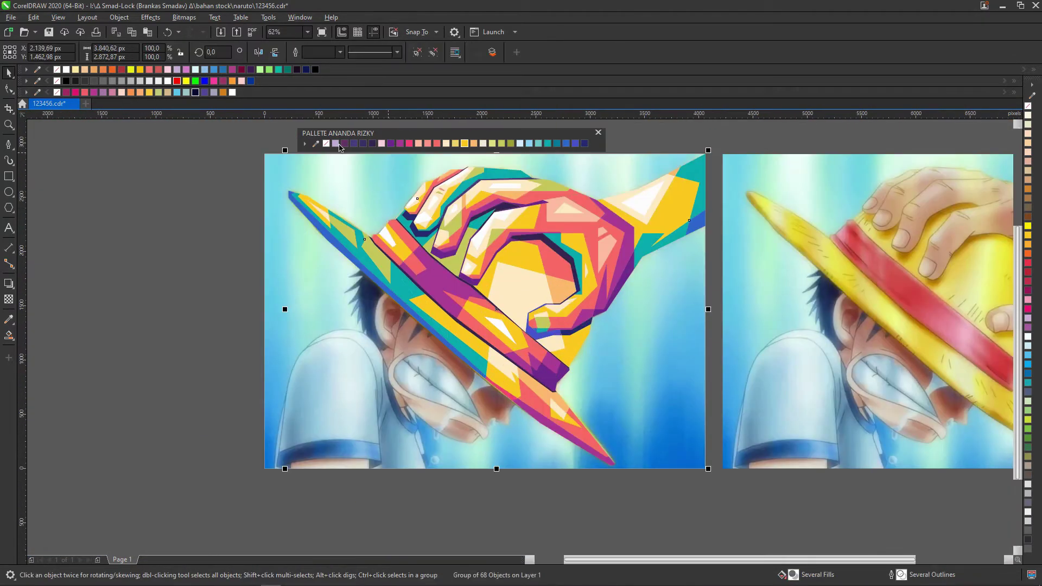
Trace the face outline with the Pen tool from the brim down the cheek and along the jaw to the chin
click(9, 143)
scroll(426, 391, up, 2)
scroll(426, 287, up, 3)
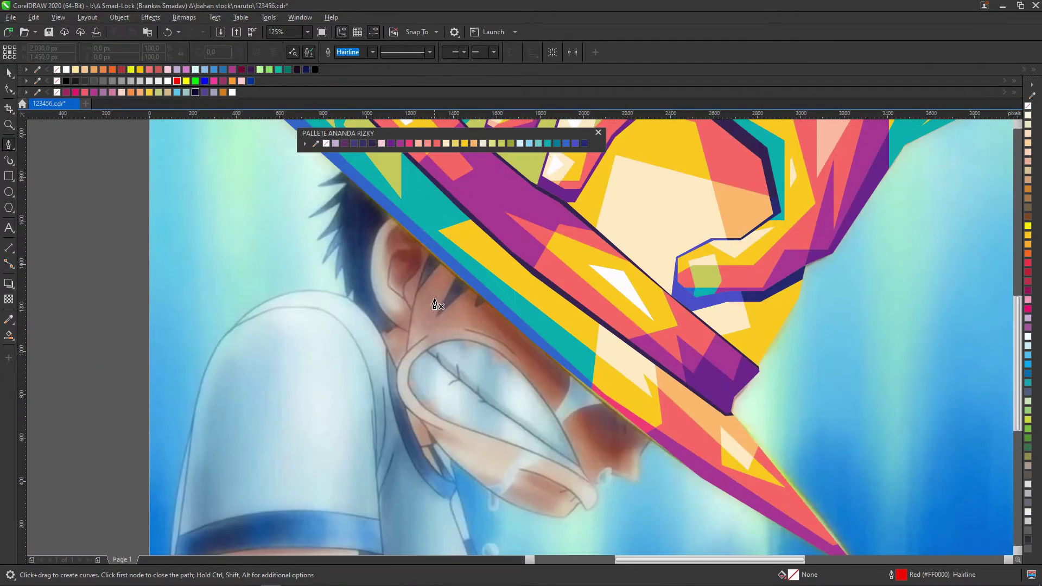
scroll(416, 289, down, 2)
scroll(415, 289, up, 2)
click(490, 512)
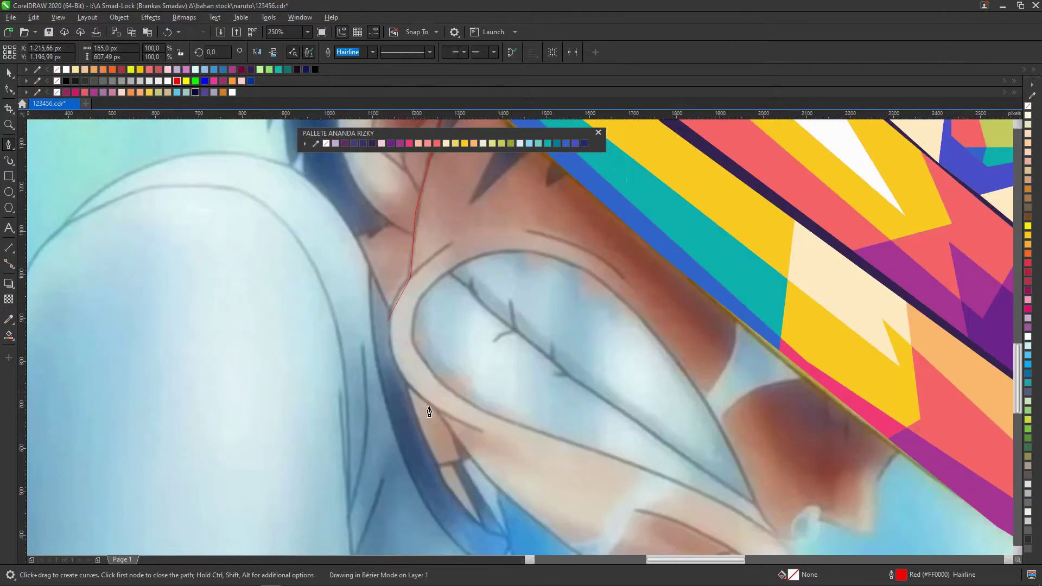
scroll(388, 325, up, 3)
click(725, 511)
scroll(726, 511, down, 4)
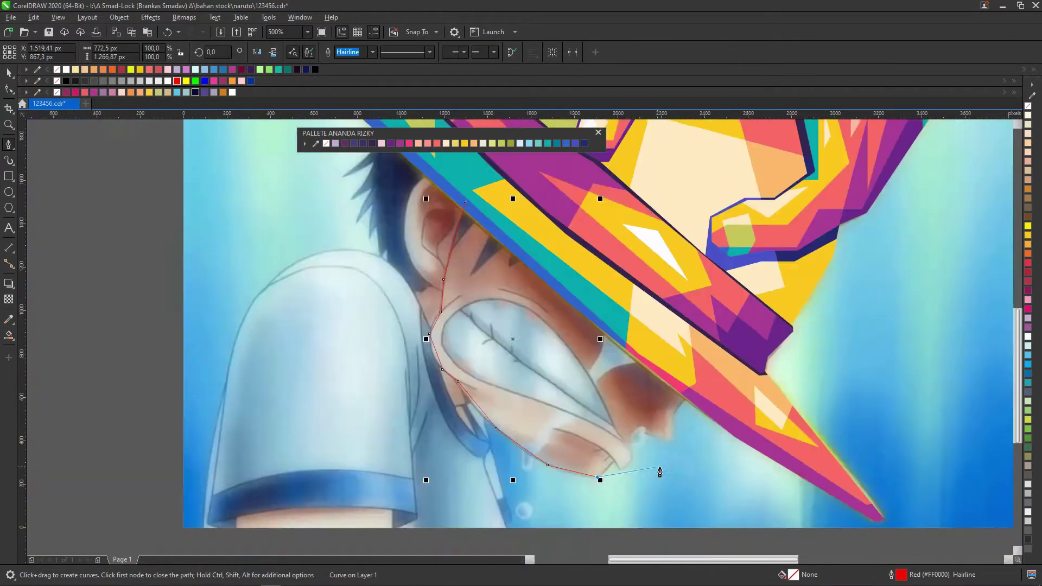
Continue the face outline from the chin around the lips and nose up to the brim
scroll(658, 472, up, 4)
click(578, 377)
click(605, 362)
scroll(605, 361, down, 4)
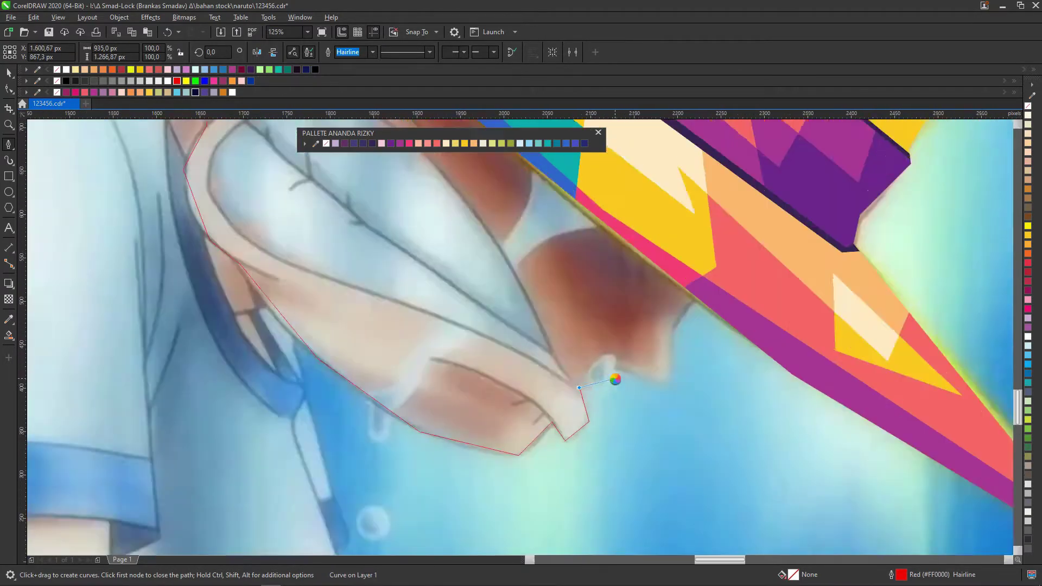
scroll(616, 373, up, 4)
click(726, 278)
scroll(726, 278, down, 4)
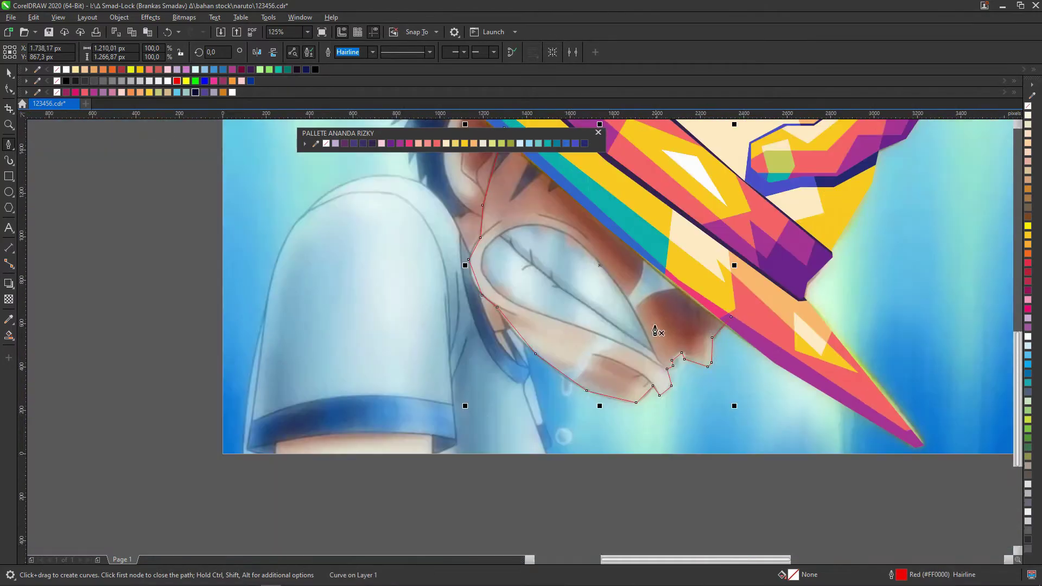
Trace the dark hair spikes under the brim with the Pen tool and begin outlining the ear
scroll(706, 326, up, 4)
scroll(682, 377, down, 6)
scroll(682, 377, up, 8)
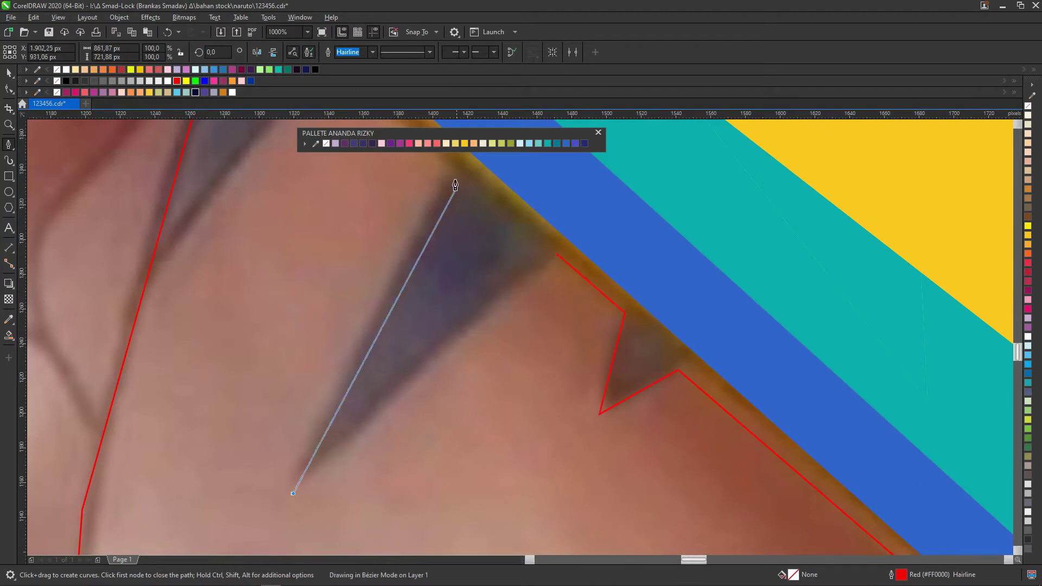
click(454, 185)
scroll(571, 303, down, 2)
click(499, 392)
scroll(534, 301, down, 2)
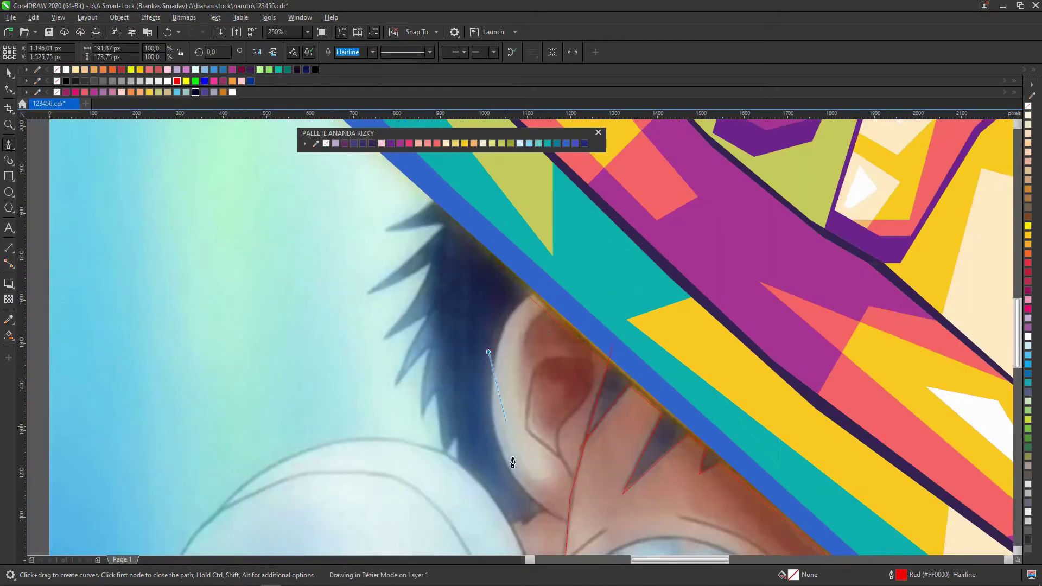
scroll(517, 529, down, 2)
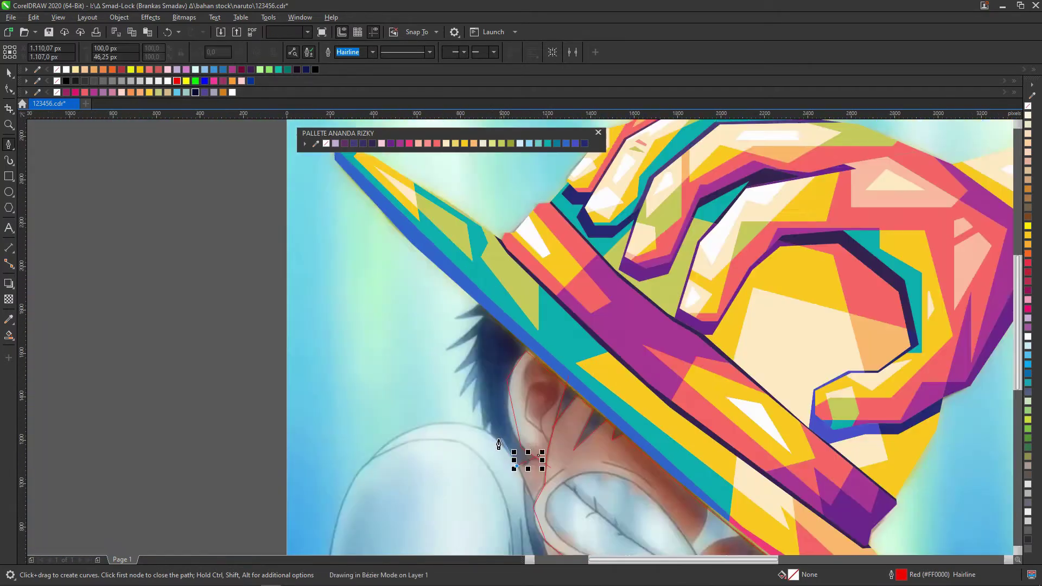
Trace the lower hair spikes behind the ear with straight Pen segments, working upward from the neck
scroll(521, 461, up, 4)
scroll(461, 326, down, 3)
scroll(435, 295, up, 1)
click(435, 389)
click(419, 416)
click(427, 346)
drag(395, 384, 432, 302)
click(468, 264)
click(317, 350)
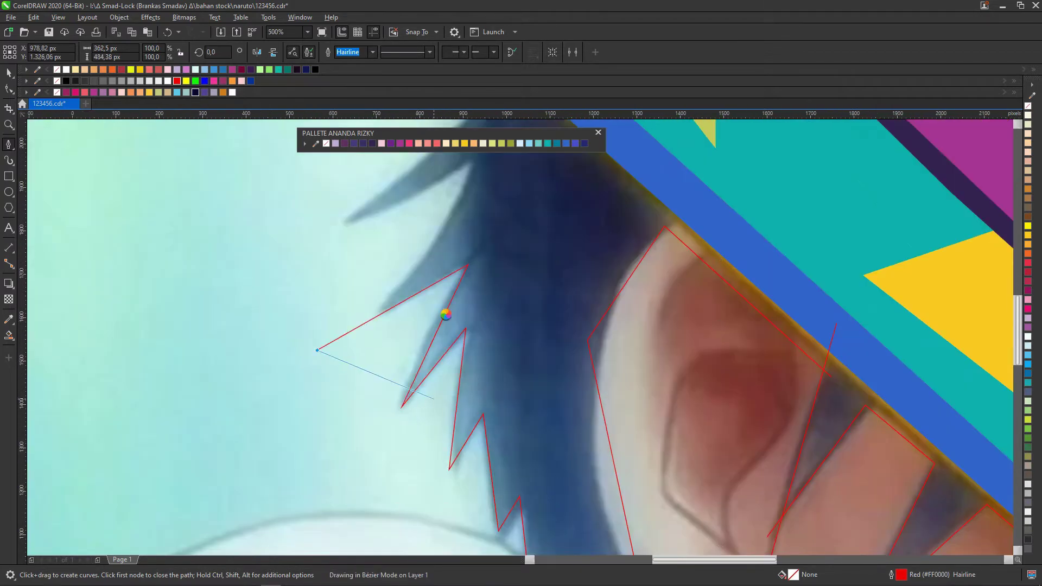
Continue the hair outline along the upper spikes and end it across the hat brim
scroll(446, 309, up, 2)
click(453, 276)
click(344, 326)
scroll(344, 326, down, 1)
click(405, 236)
click(346, 238)
double_click(449, 172)
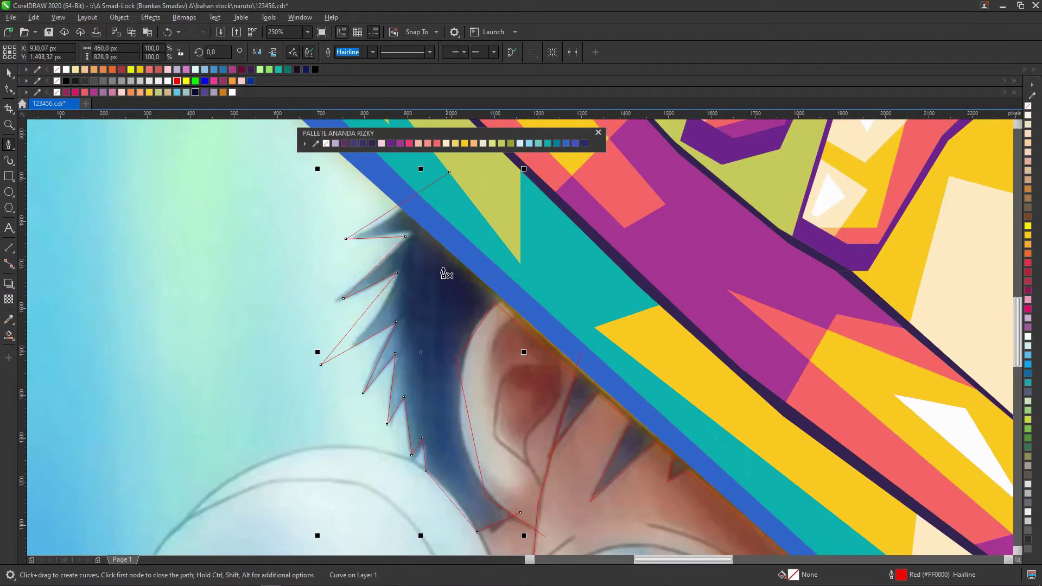
Close off the hair regions and fill the back hair and forehead spikes with dark purple #342451
click(454, 519)
scroll(454, 519, down, 2)
click(509, 287)
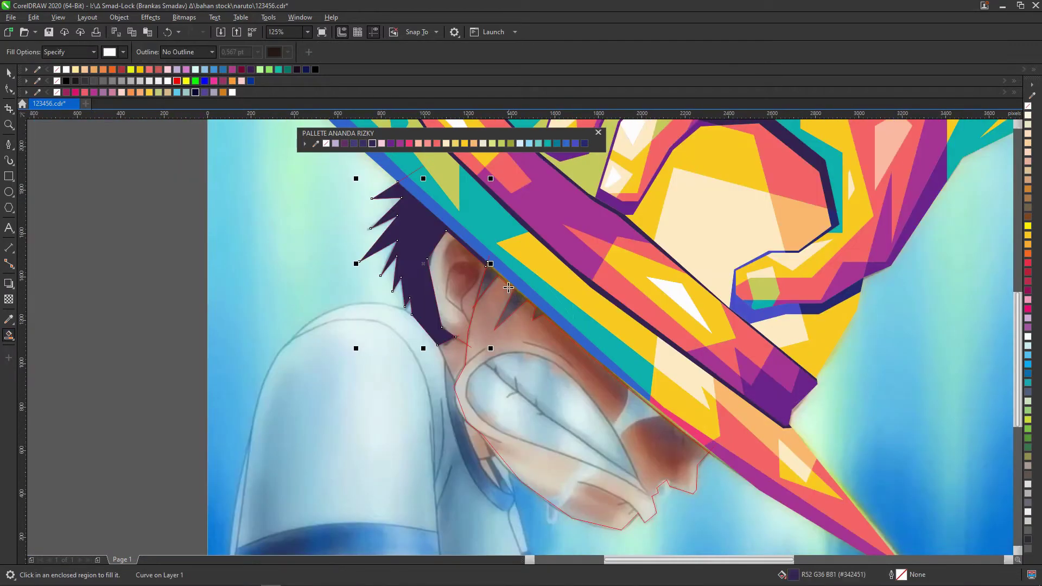
click(509, 287)
scroll(508, 288, down, 2)
scroll(504, 290, up, 2)
key(space)
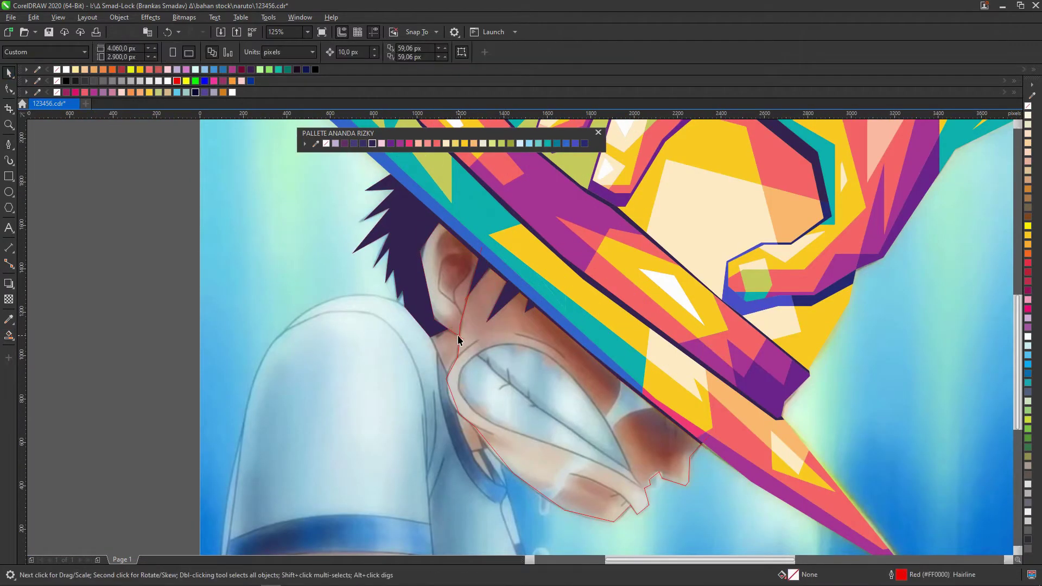
Trace the outer outline of the clenched mouth with straight Pen segments
scroll(665, 409, down, 1)
scroll(647, 384, up, 3)
scroll(630, 374, down, 3)
scroll(619, 402, up, 1)
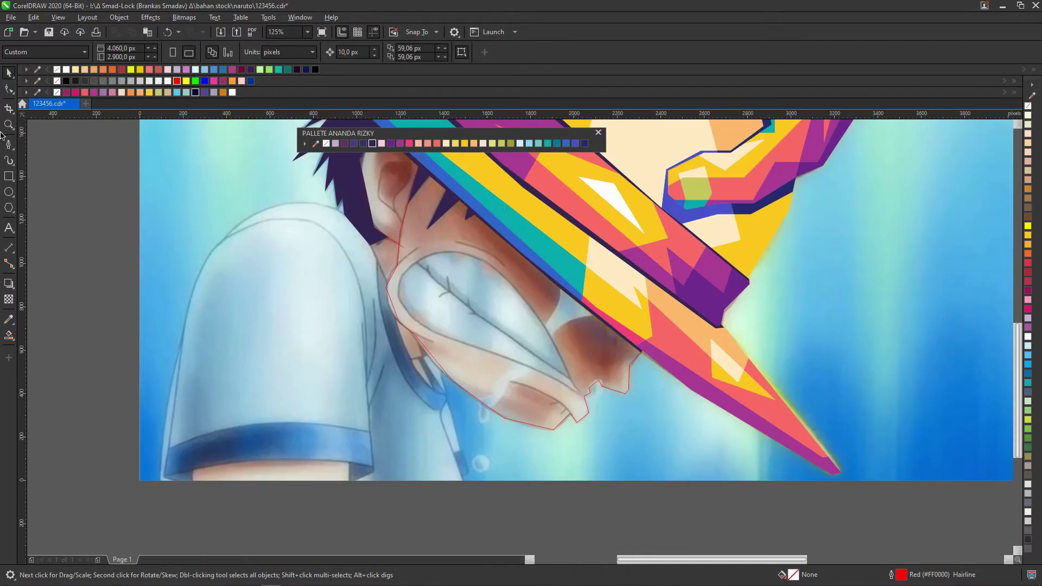
click(9, 144)
scroll(431, 270, up, 2)
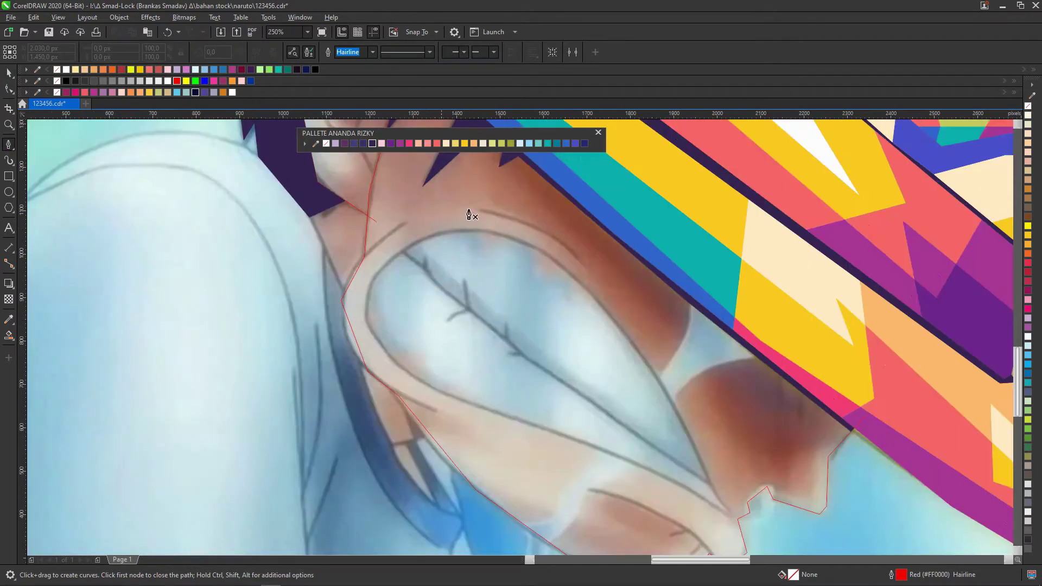
scroll(726, 519, up, 2)
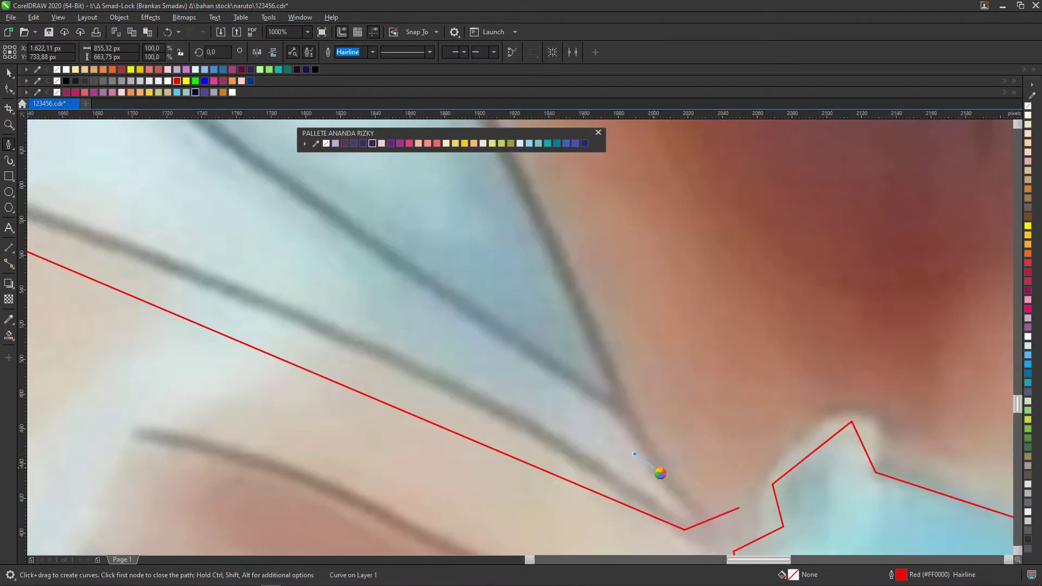
click(727, 514)
scroll(706, 434, down, 2)
click(652, 362)
click(537, 241)
click(446, 225)
Trace an inner mouth outline and fill the band between both outlines with dark purple #342451
scroll(372, 282, up, 2)
scroll(558, 465, down, 1)
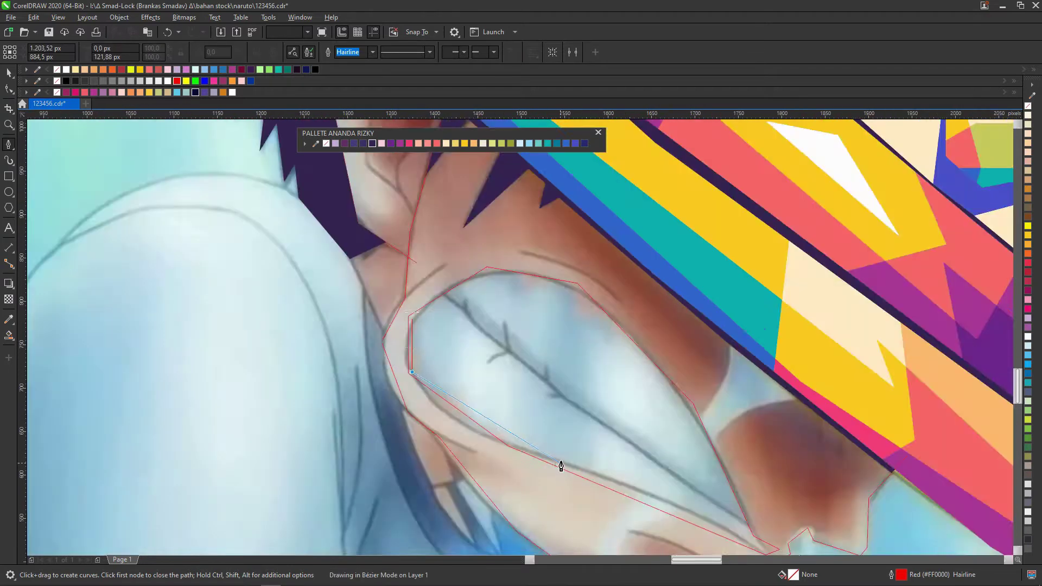
scroll(698, 507, up, 2)
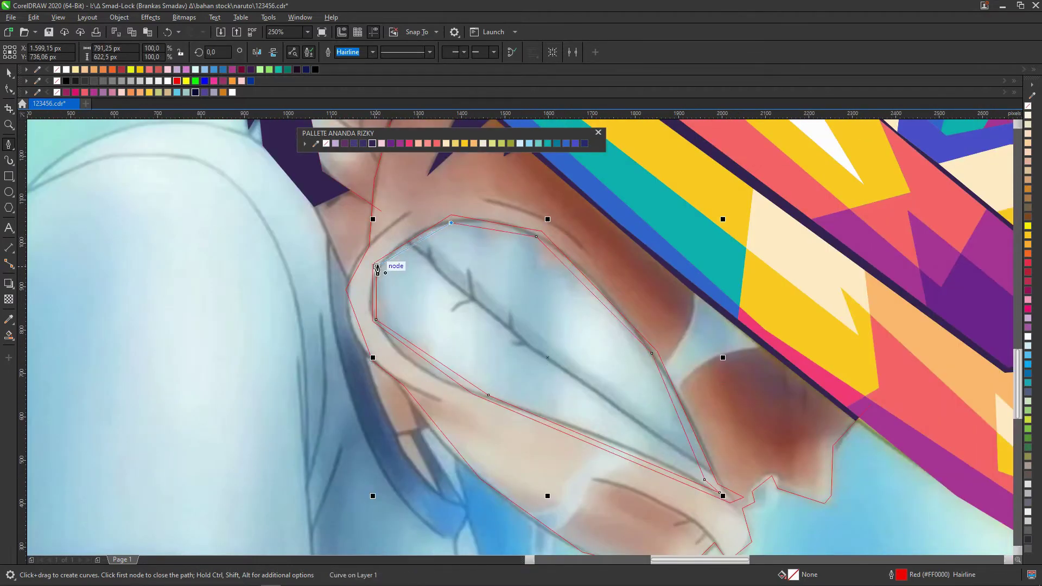
scroll(401, 250, up, 1)
click(376, 266)
right_click(372, 143)
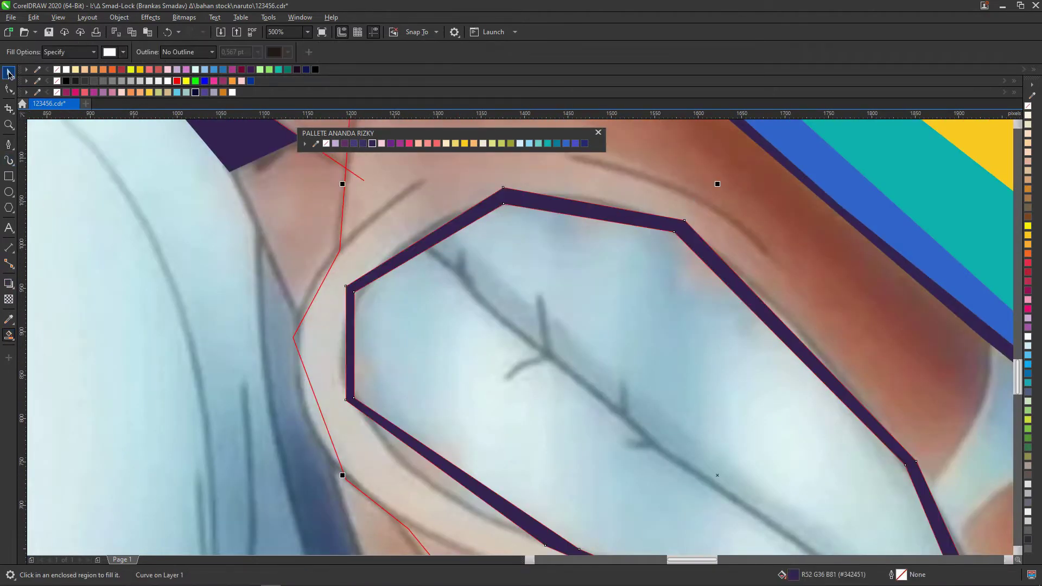
scroll(464, 278, down, 1)
Trace the jagged dividing line between the tooth rows and fill it with dark purple
key(space)
scroll(545, 314, up, 2)
key(space)
click(547, 315)
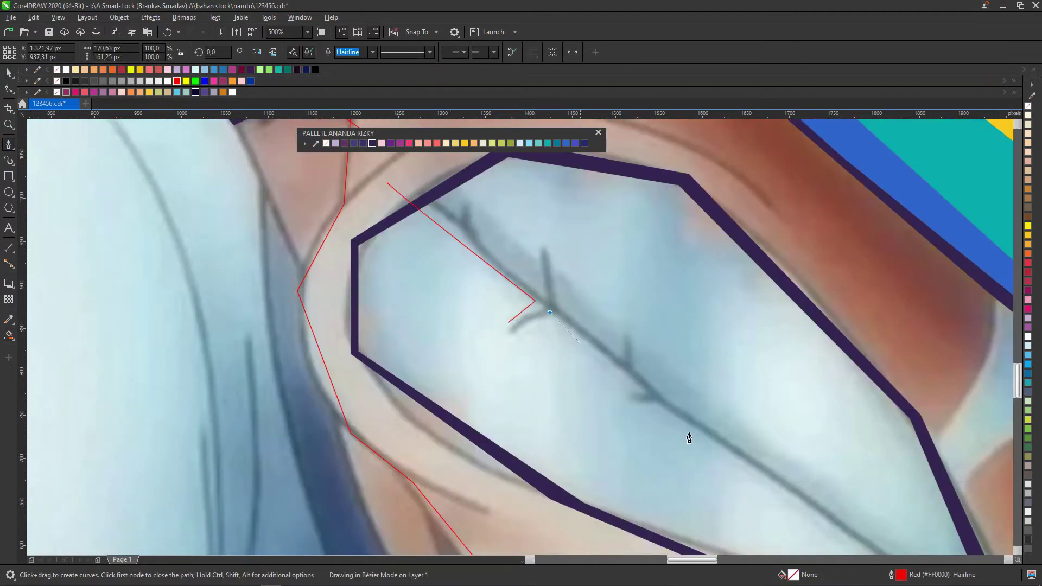
click(399, 207)
scroll(399, 206, up, 2)
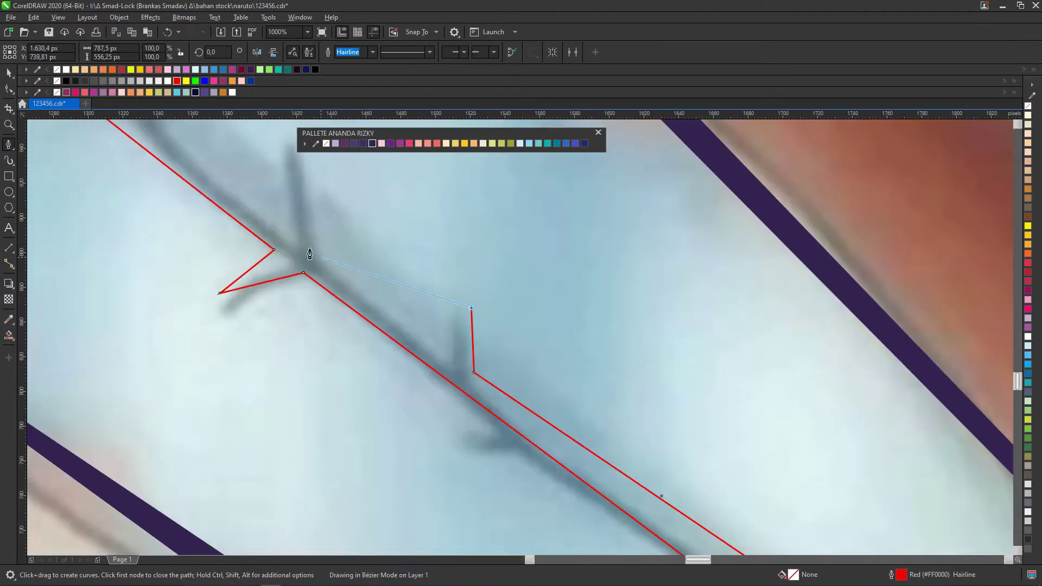
click(310, 254)
scroll(309, 254, down, 3)
scroll(269, 205, up, 2)
scroll(238, 326, down, 2)
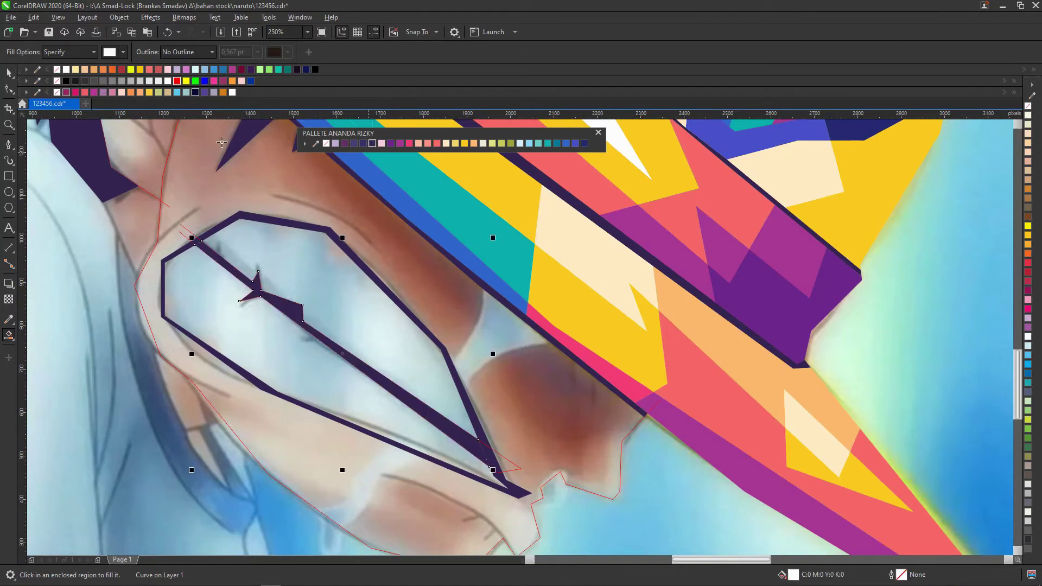
Draw facet lines across the teeth parallel to the mouth's back and lower edges
click(9, 144)
scroll(454, 321, up, 2)
click(270, 158)
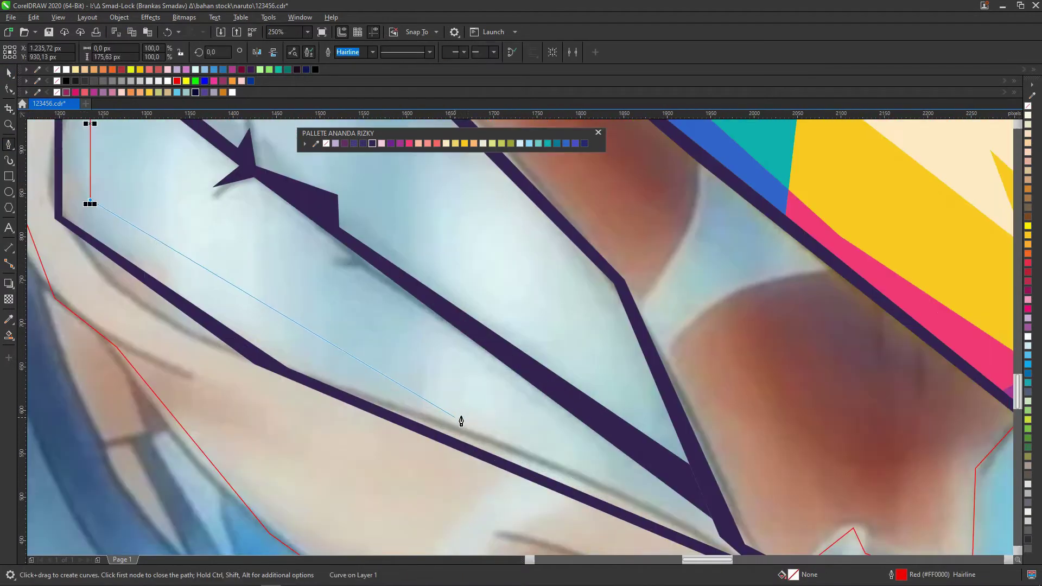
scroll(681, 498, down, 2)
scroll(435, 284, up, 2)
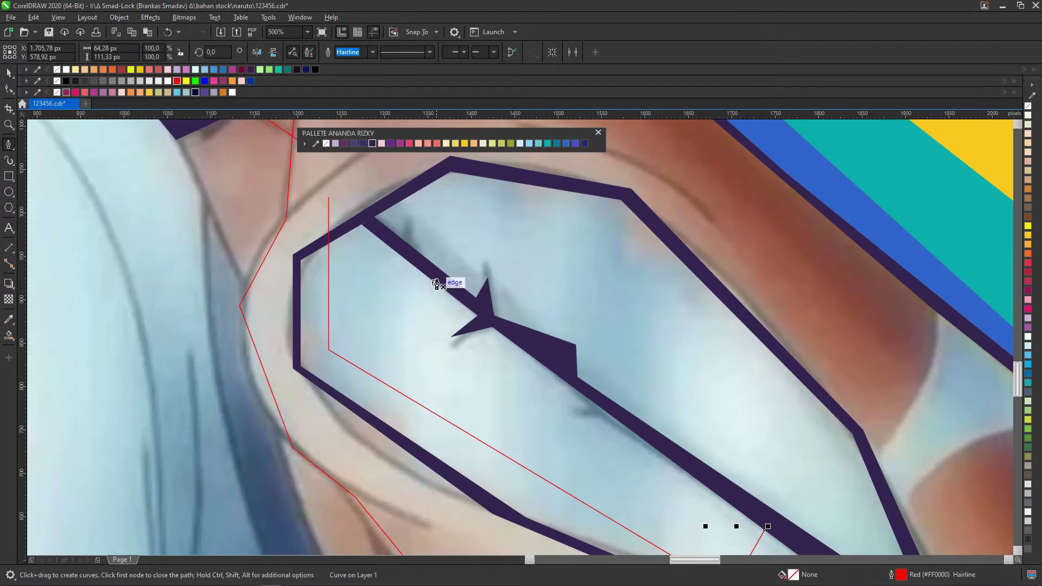
scroll(489, 383, down, 2)
scroll(403, 296, up, 1)
scroll(327, 332, up, 3)
scroll(327, 332, down, 3)
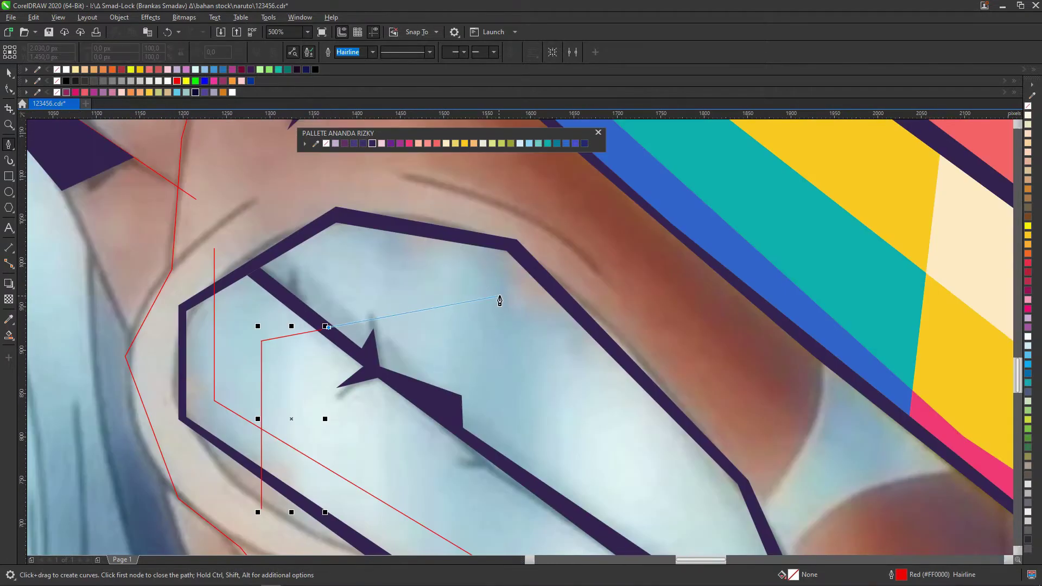
Add facet lines along the upper teeth and near the front corner of the mouth
scroll(500, 298, down, 2)
scroll(656, 454, up, 3)
click(584, 420)
scroll(676, 348, down, 2)
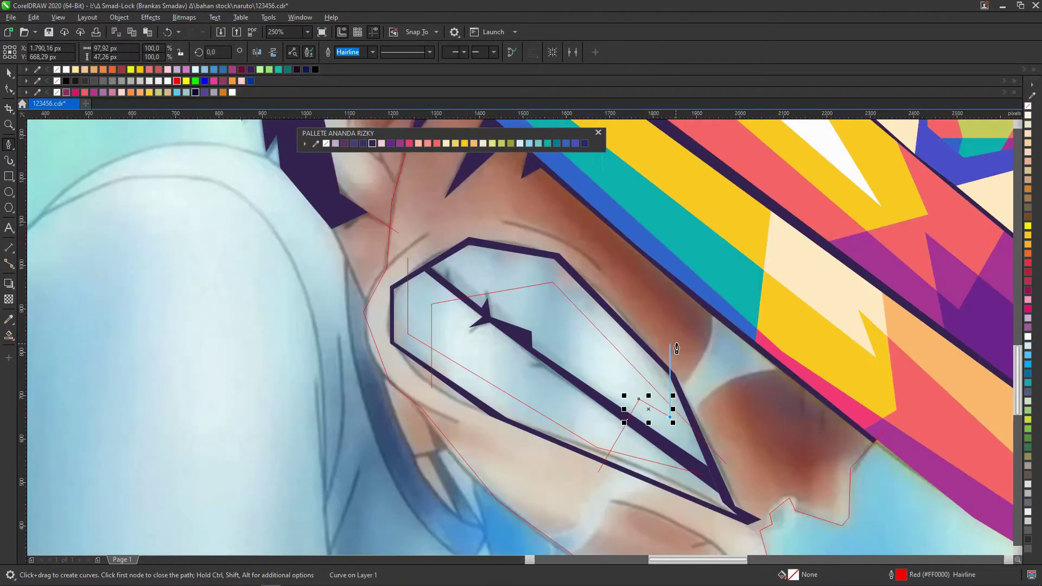
click(589, 348)
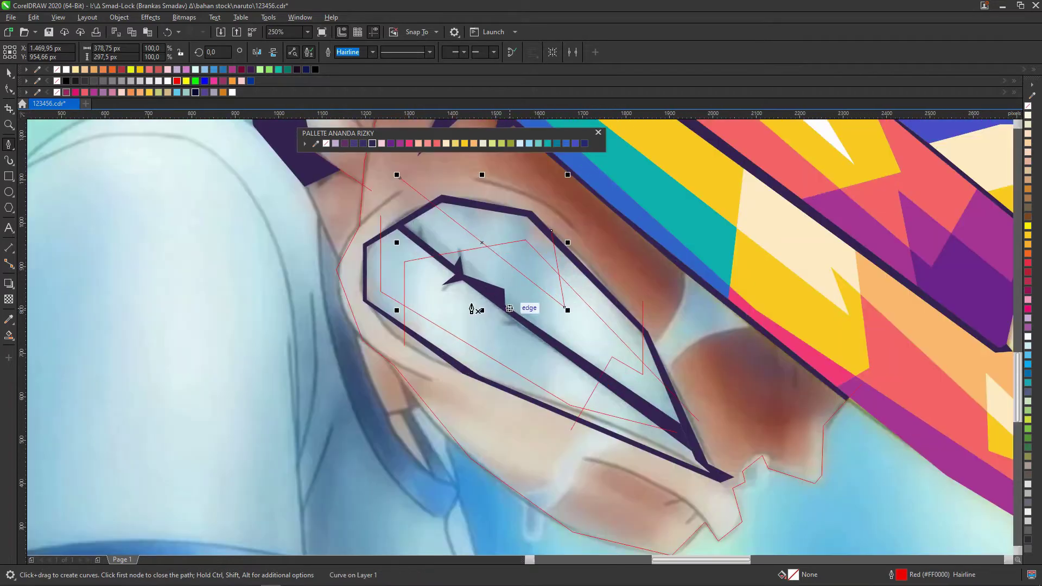
Fill the teeth facets with white, light blue #8BD6F5 and medium blue #3F95D7
key(shift+f)
click(514, 334)
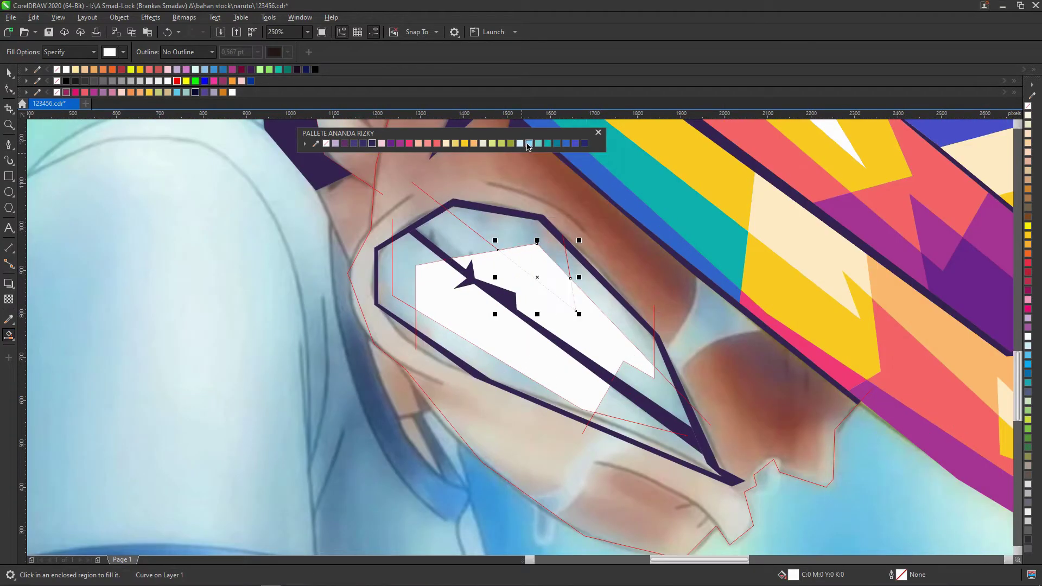
key(ctrl+z)
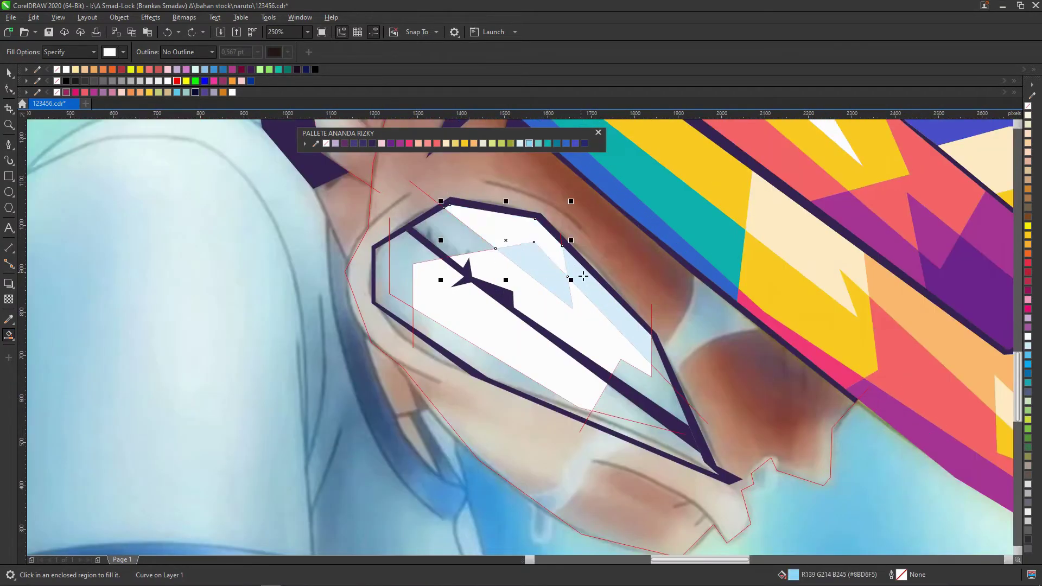
click(500, 216)
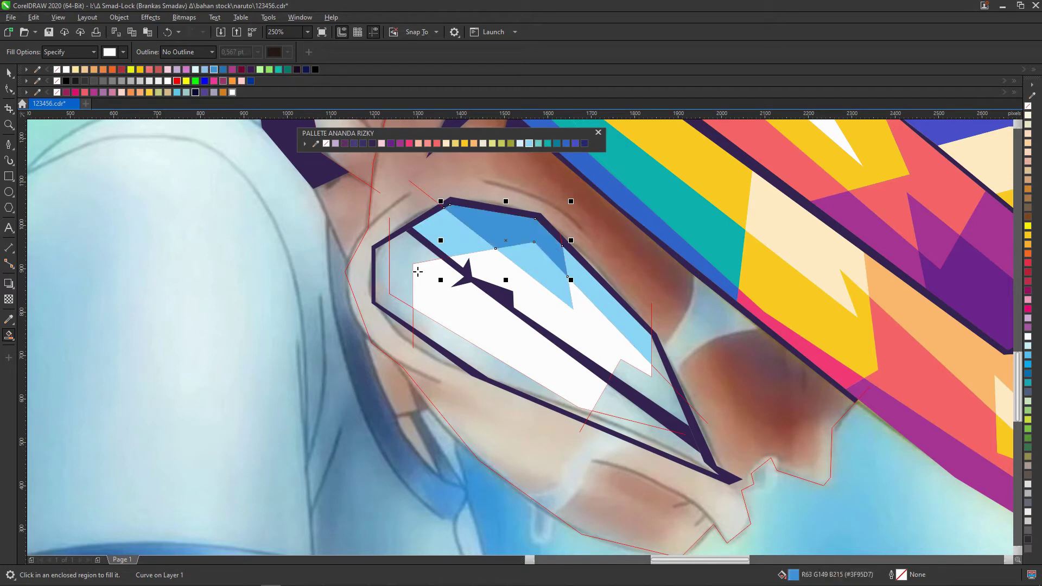
click(456, 308)
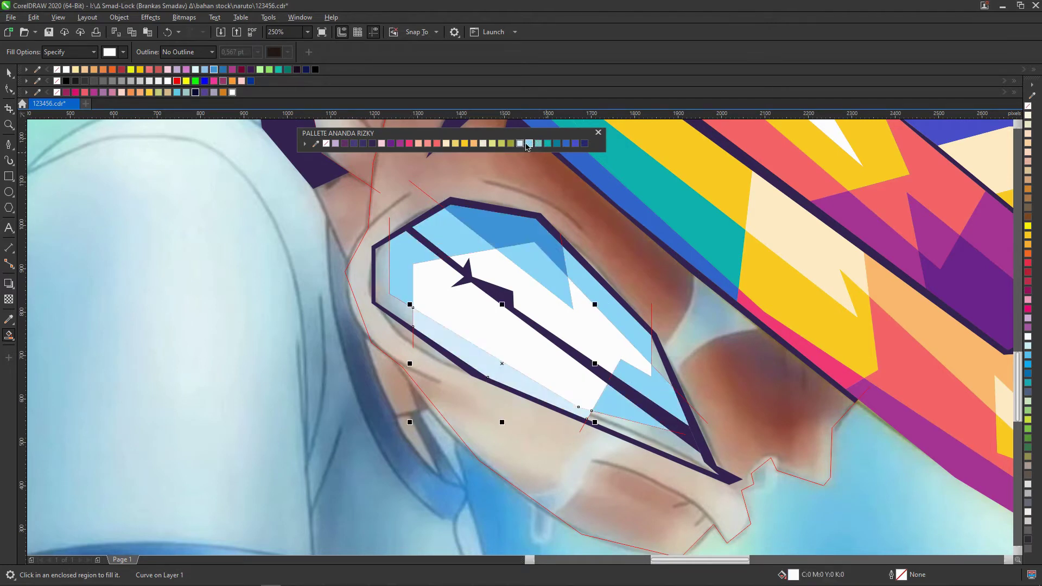
click(215, 70)
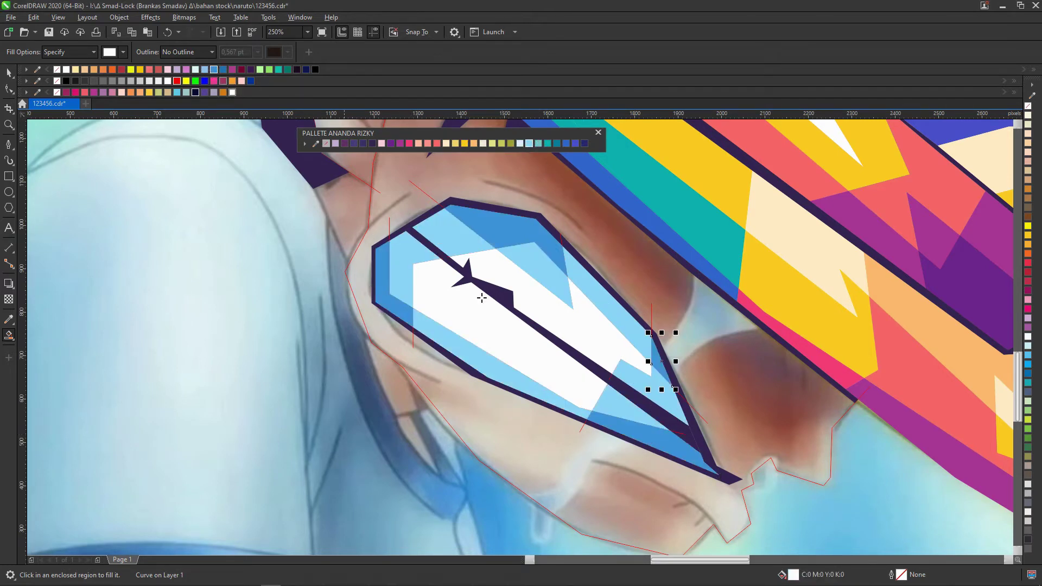
Delete the leftover red facet lines around the teeth
scroll(482, 298, down, 3)
key(space)
scroll(482, 297, up, 3)
scroll(549, 371, up, 3)
scroll(549, 371, down, 3)
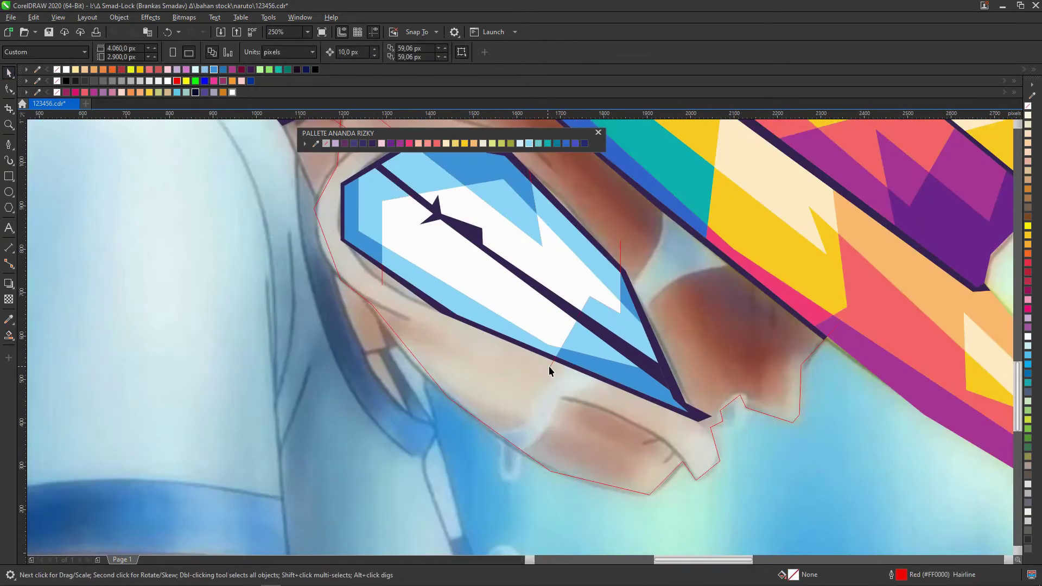
scroll(648, 306, down, 5)
scroll(477, 225, up, 5)
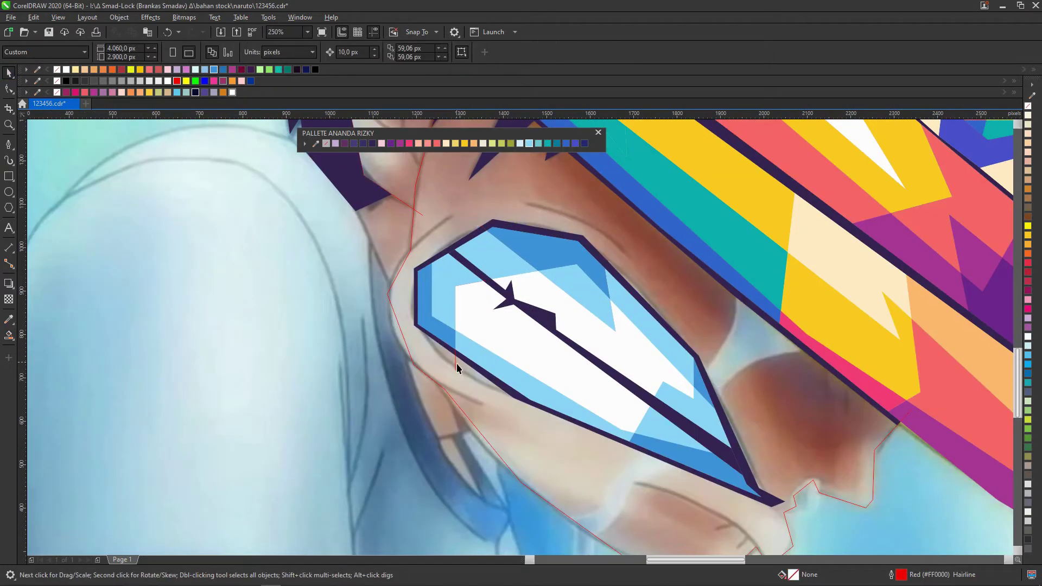
Trace the back edge of the tear stream from the brim across the mouth to the drip below the jaw
click(8, 144)
scroll(488, 326, down, 3)
scroll(543, 271, up, 2)
scroll(732, 244, up, 3)
click(736, 220)
click(736, 286)
scroll(736, 286, down, 3)
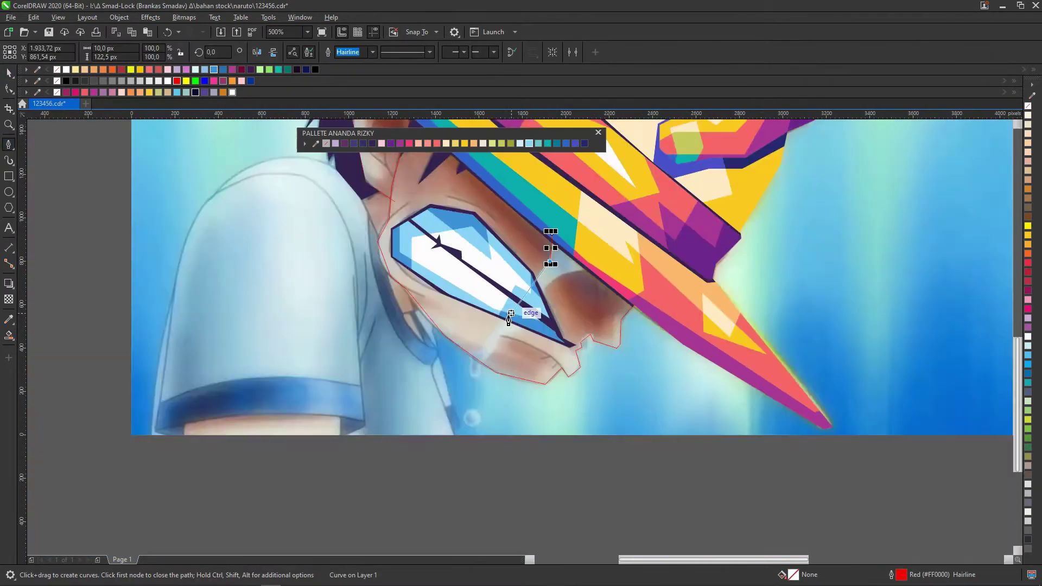
click(510, 315)
scroll(509, 318, up, 3)
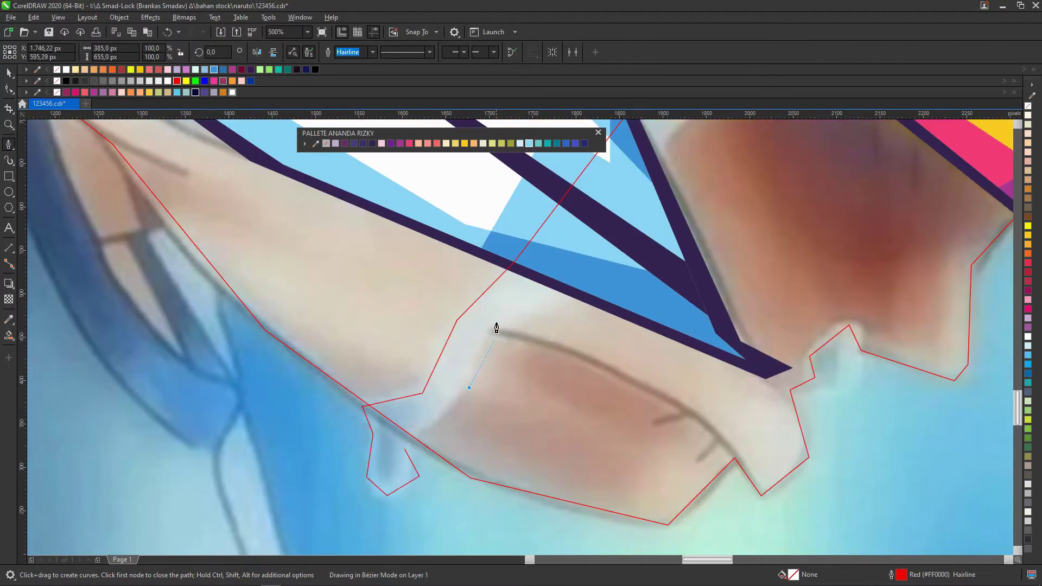
Trace the front edge of the tear stream with a parallel line for its dark contour
scroll(497, 328, down, 3)
scroll(521, 353, up, 3)
click(522, 366)
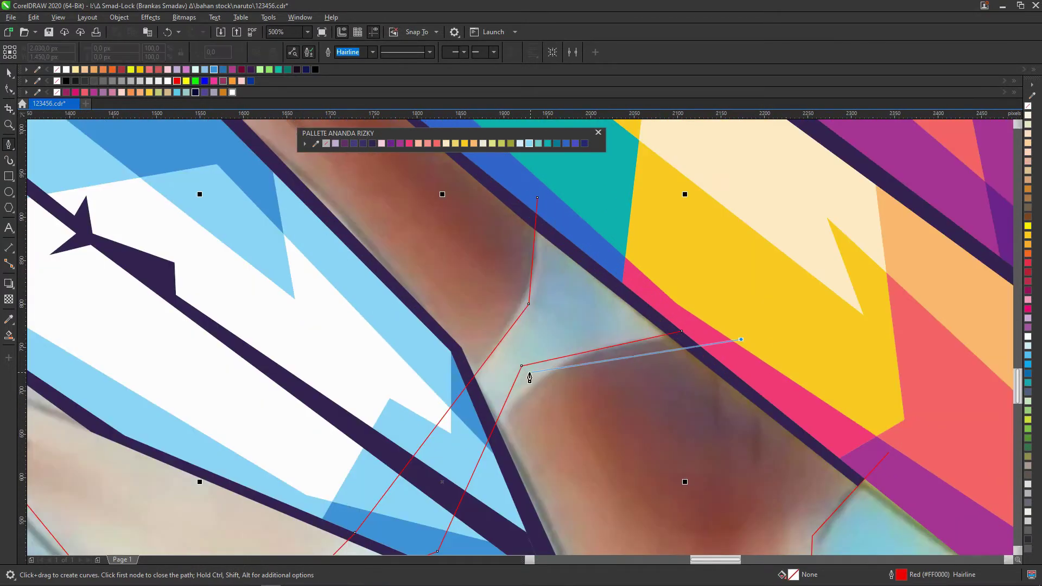
scroll(530, 377, down, 1)
scroll(546, 338, up, 1)
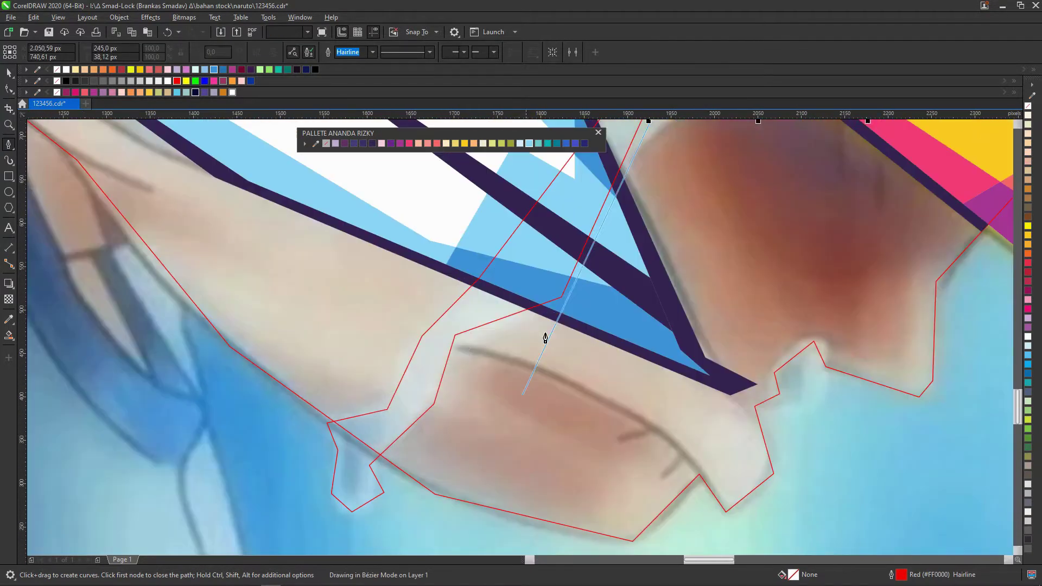
Fill the tear's front contour with dark purple, its body with white and the drip's facet with light blue #8BD6F5
click(8, 337)
click(380, 473)
scroll(421, 428, down, 3)
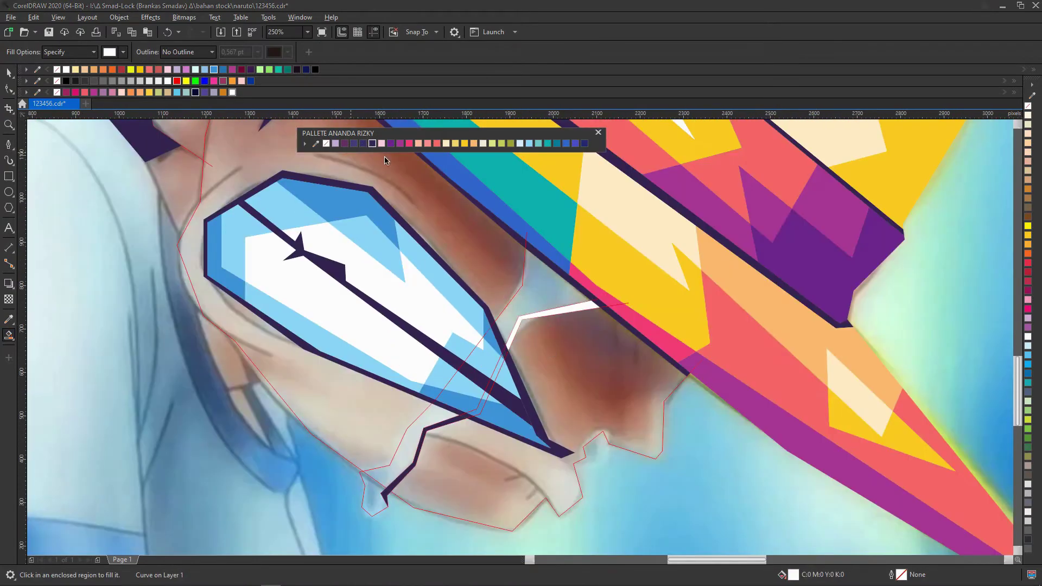
scroll(372, 501, up, 2)
scroll(372, 501, down, 4)
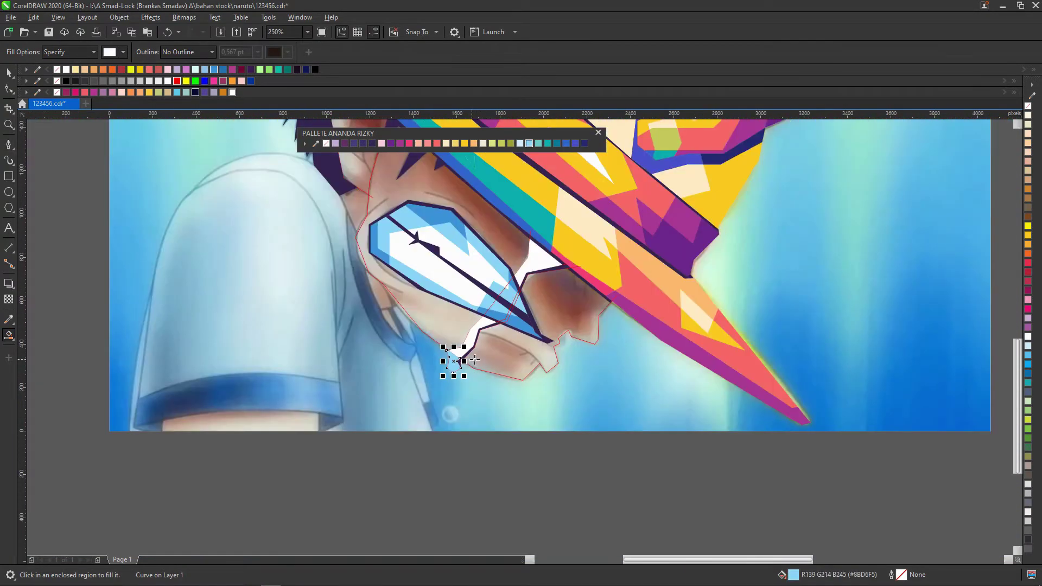
Remove the leftover red tear construction lines crossing the mouth
key(space)
scroll(494, 169, up, 4)
key(F5)
scroll(624, 296, down, 4)
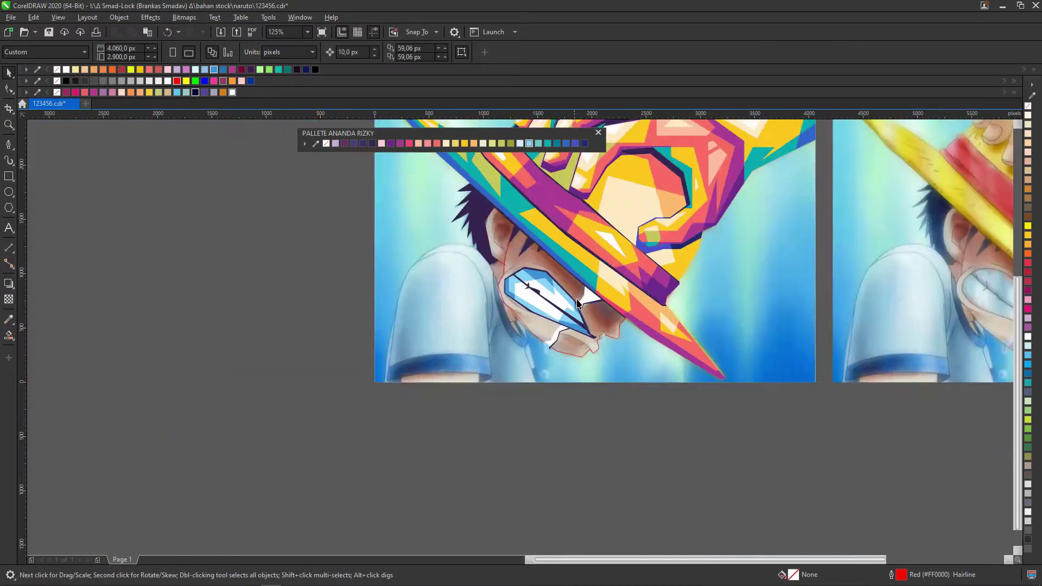
Trace the lower lip crease as a thin double line from the tear contour to the lip's tip
scroll(591, 295, up, 2)
scroll(590, 296, down, 2)
scroll(608, 412, up, 4)
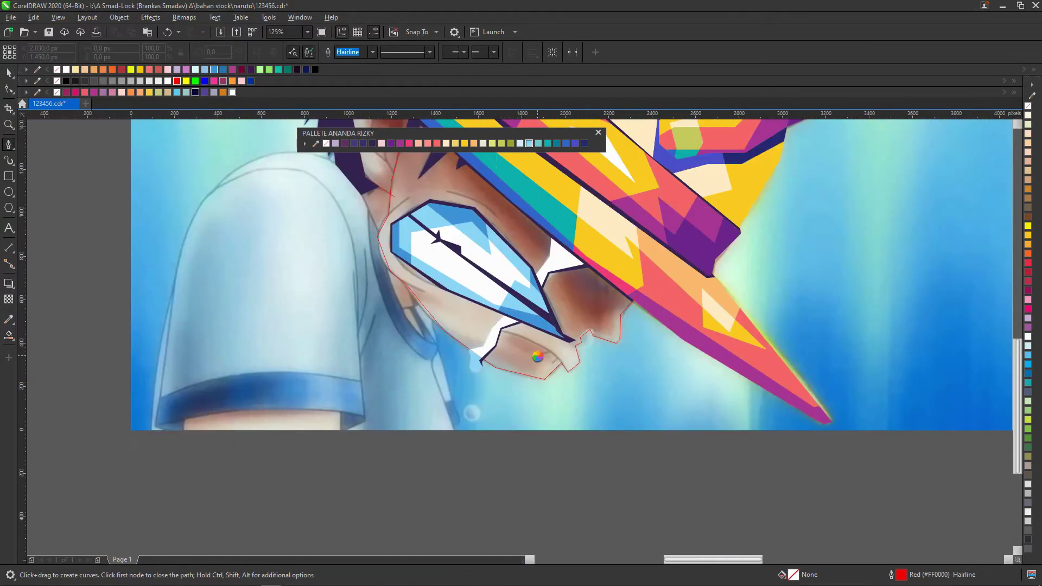
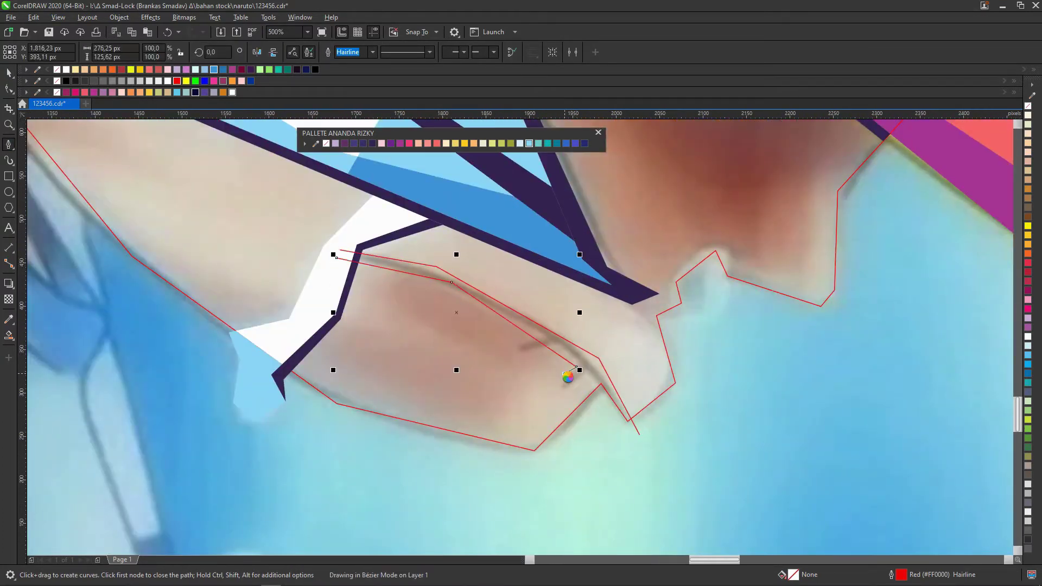
scroll(568, 375, down, 5)
scroll(558, 349, up, 5)
click(610, 397)
scroll(609, 396, down, 2)
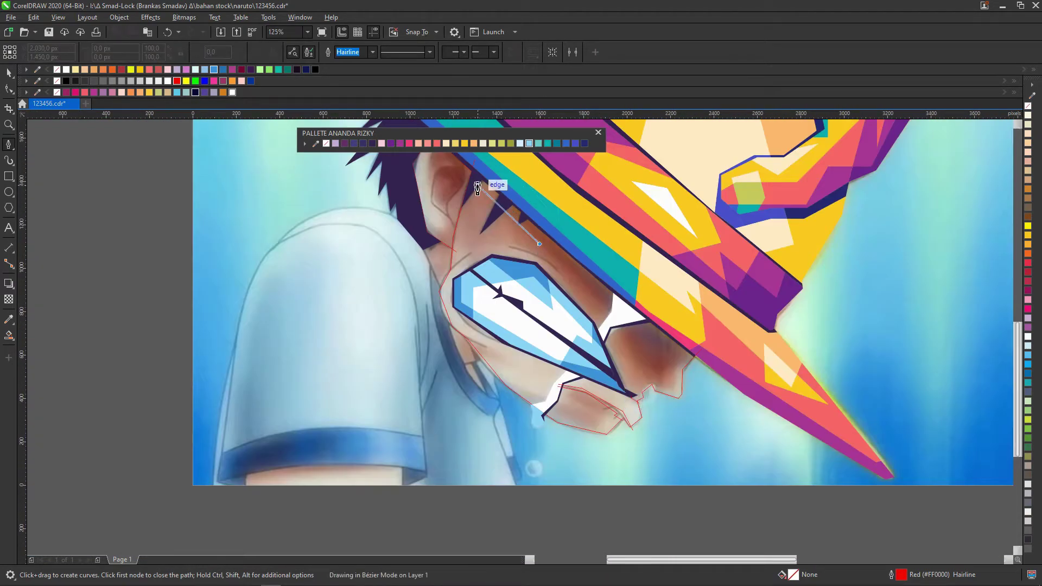
Trace a facet line from the temple down across the cheek to the nose, ending in vertical edges
scroll(494, 168, up, 3)
drag(459, 221, 525, 221)
scroll(525, 221, down, 3)
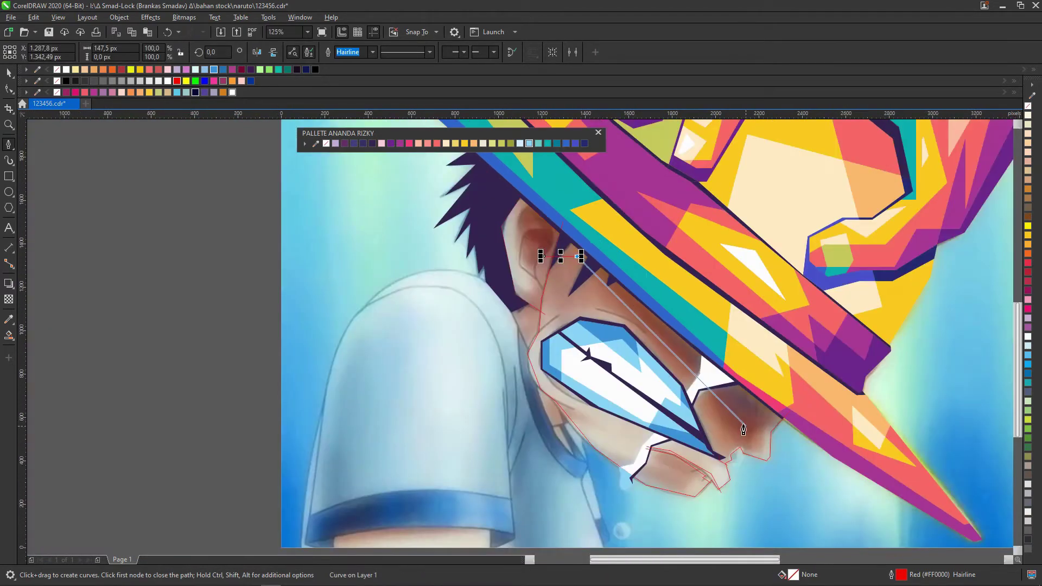
scroll(744, 430, up, 3)
drag(728, 409, 727, 461)
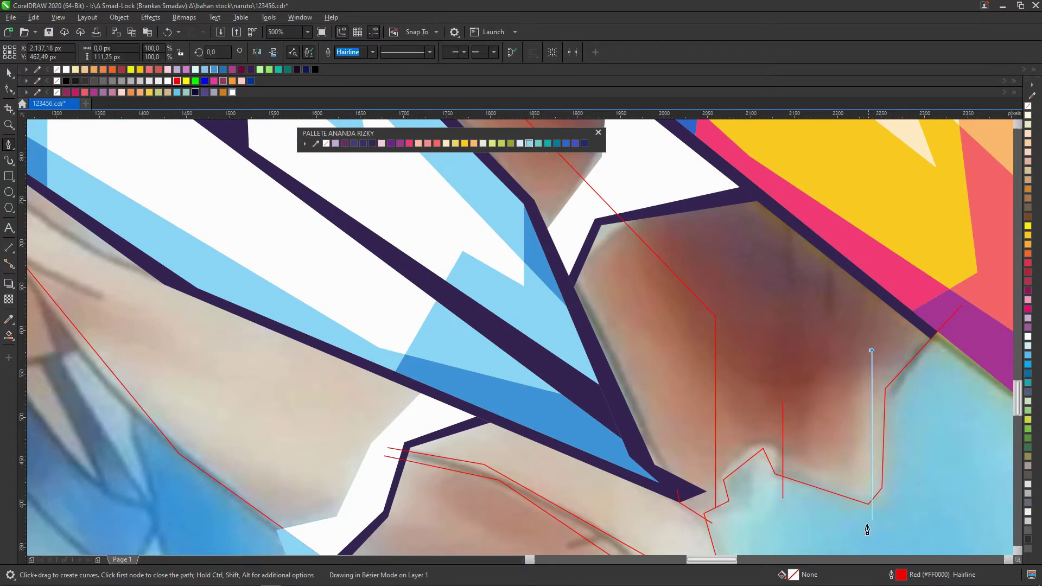
Trace the angular nose-tip facets below the brim, including a small closed highlight inside them
scroll(868, 529, down, 5)
scroll(788, 325, up, 5)
click(744, 379)
scroll(819, 361, down, 3)
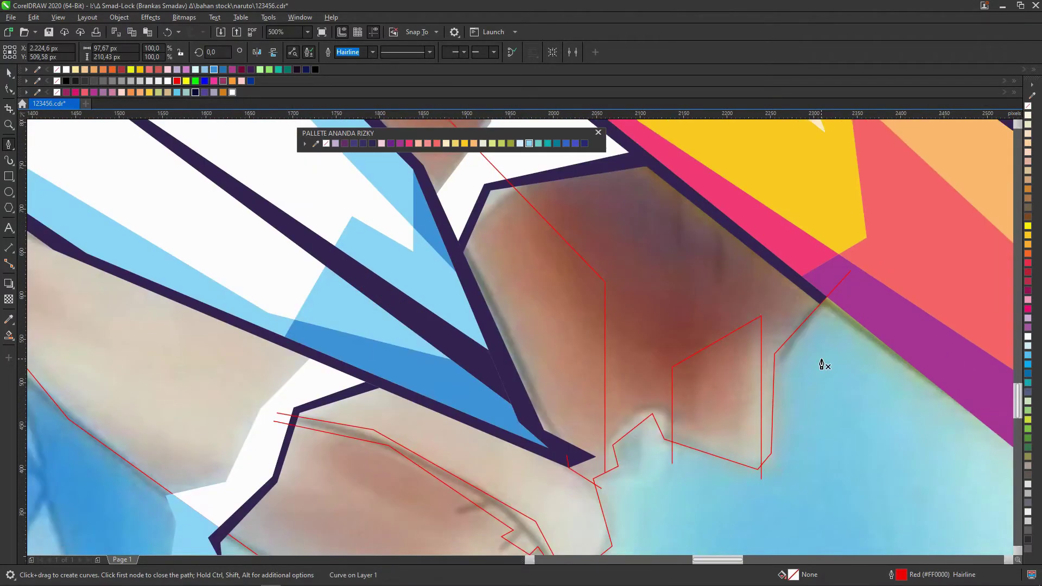
scroll(798, 349, up, 3)
click(874, 262)
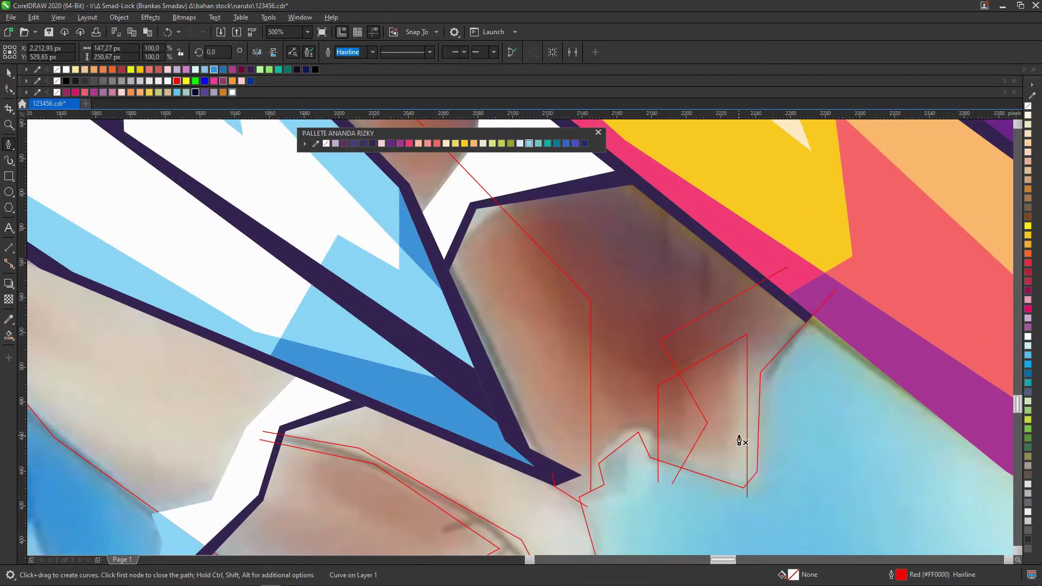
scroll(739, 441, up, 1)
drag(686, 487, 693, 303)
scroll(746, 435, down, 3)
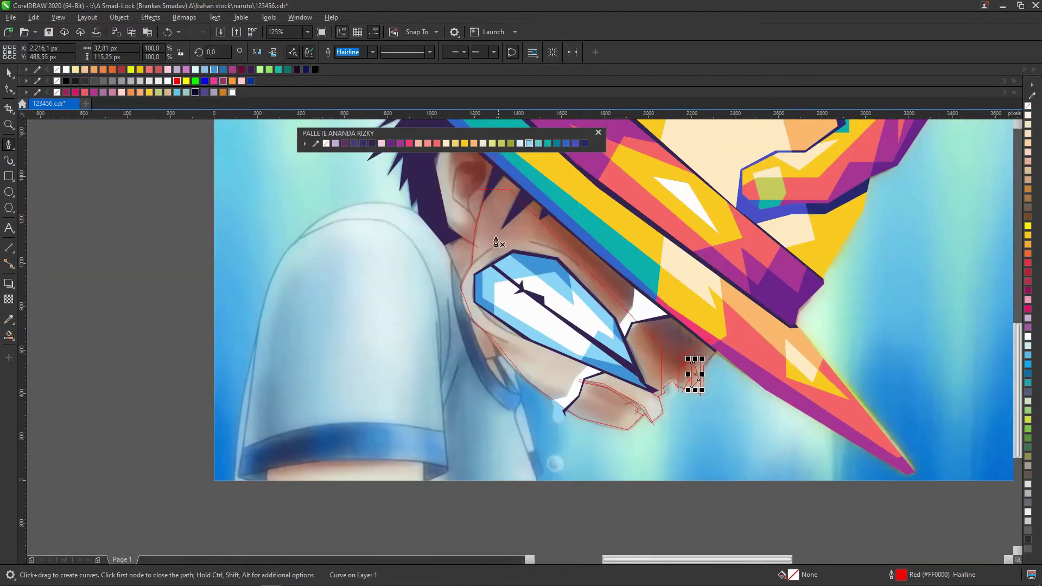
Trace narrow wedge facets over the skin creases above the mouth, at its corner and along the cheek below
scroll(495, 228, up, 2)
scroll(607, 254, down, 1)
scroll(651, 239, up, 1)
click(519, 245)
click(564, 238)
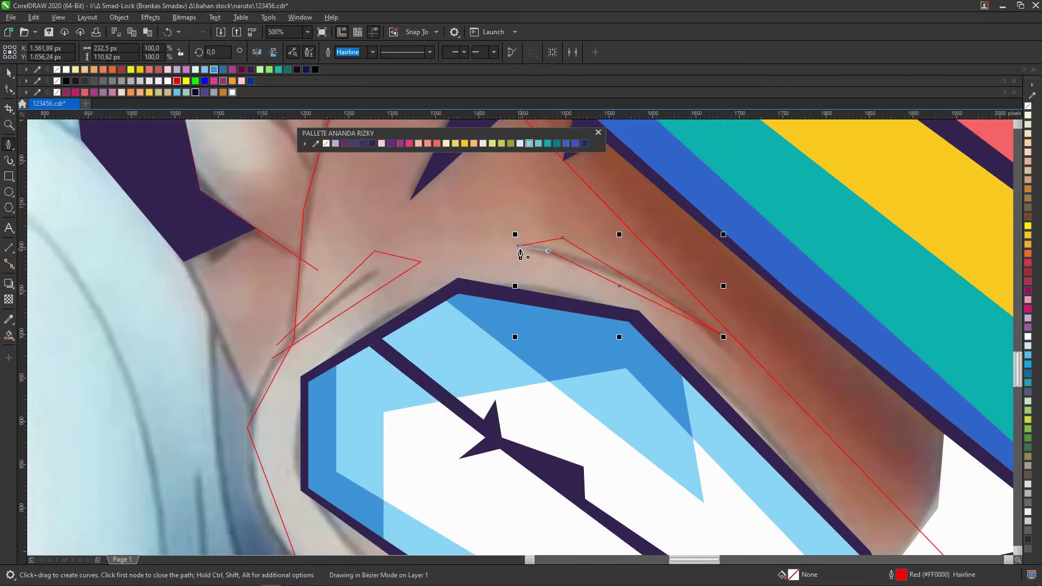
click(520, 253)
scroll(649, 412, down, 3)
scroll(354, 279, up, 2)
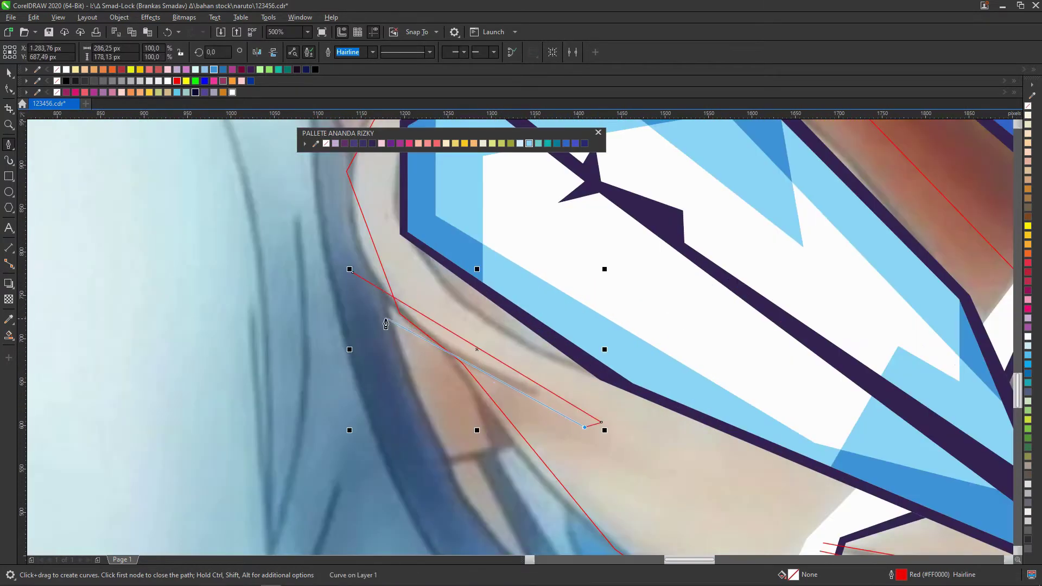
scroll(386, 324, down, 3)
scroll(575, 380, up, 3)
Trace the zigzag shadow line from the jaw through the chin to the lip, and a cheek facet below the mouth
click(179, 232)
click(646, 473)
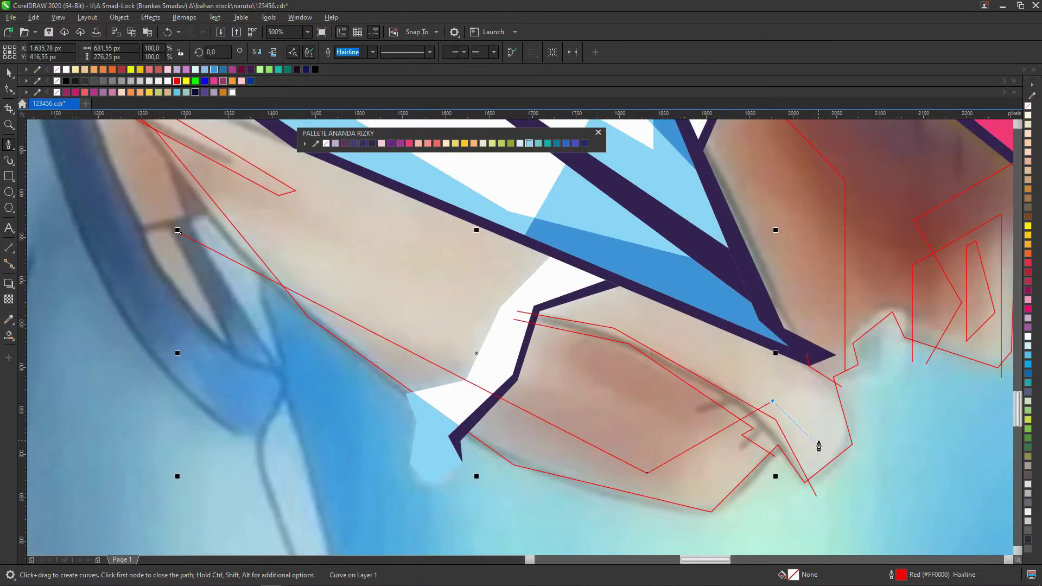
scroll(819, 446, down, 2)
scroll(489, 325, up, 1)
scroll(488, 325, up, 1)
click(453, 310)
click(453, 400)
scroll(609, 439, down, 1)
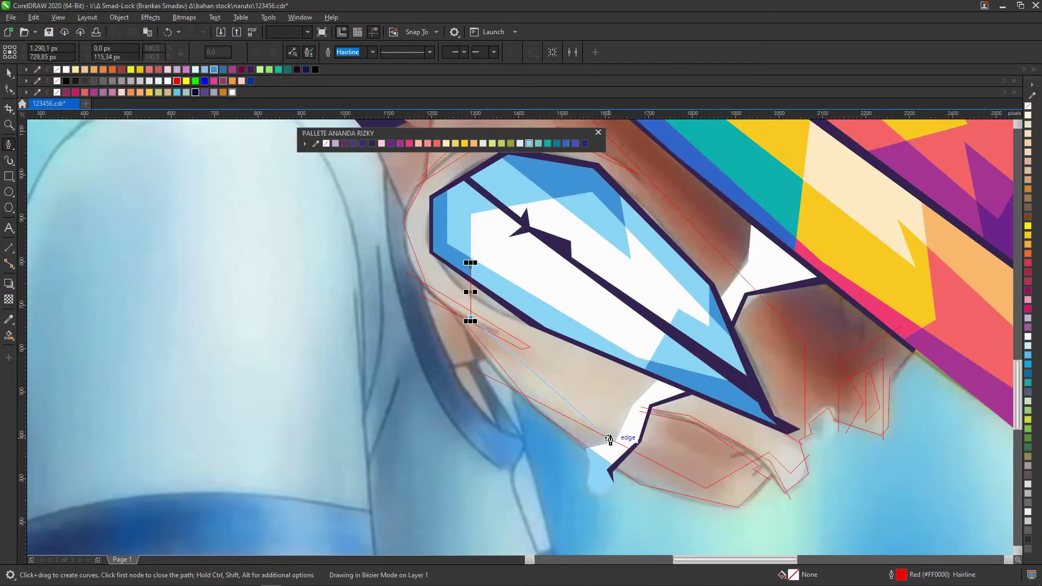
click(643, 361)
Trace the facet line from the temple down the cheek above the mouth, and a triangular facet on the nose
scroll(541, 316, up, 2)
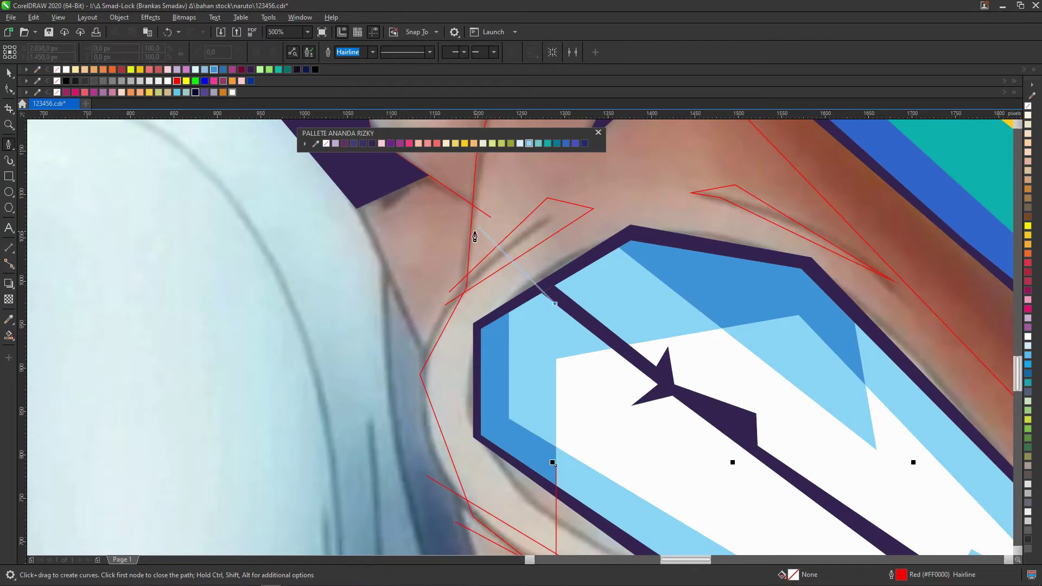
scroll(474, 286, down, 4)
scroll(447, 253, up, 2)
drag(447, 253, 479, 232)
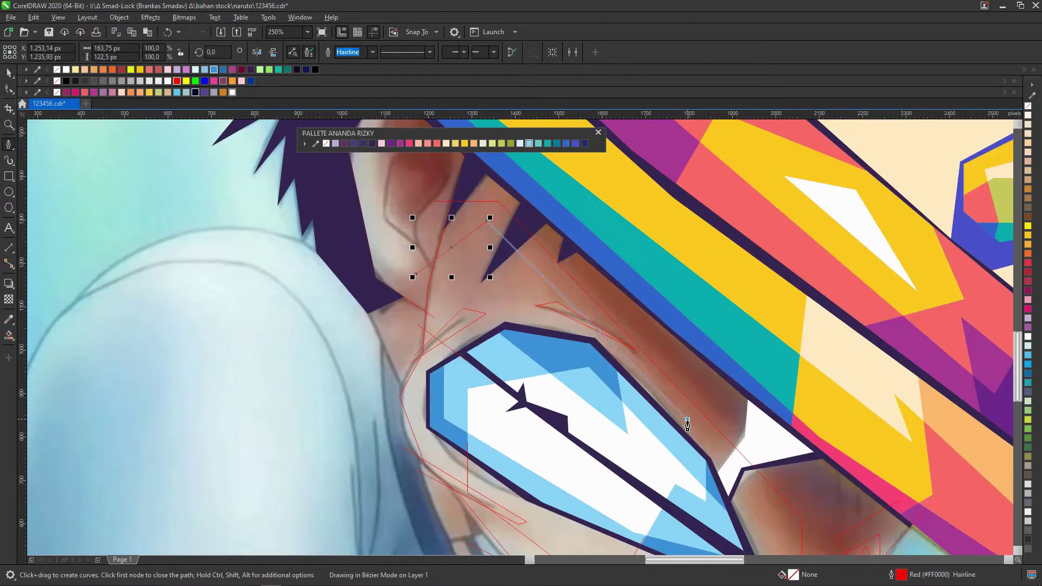
scroll(687, 424, down, 3)
scroll(693, 341, up, 4)
click(694, 342)
scroll(693, 342, down, 4)
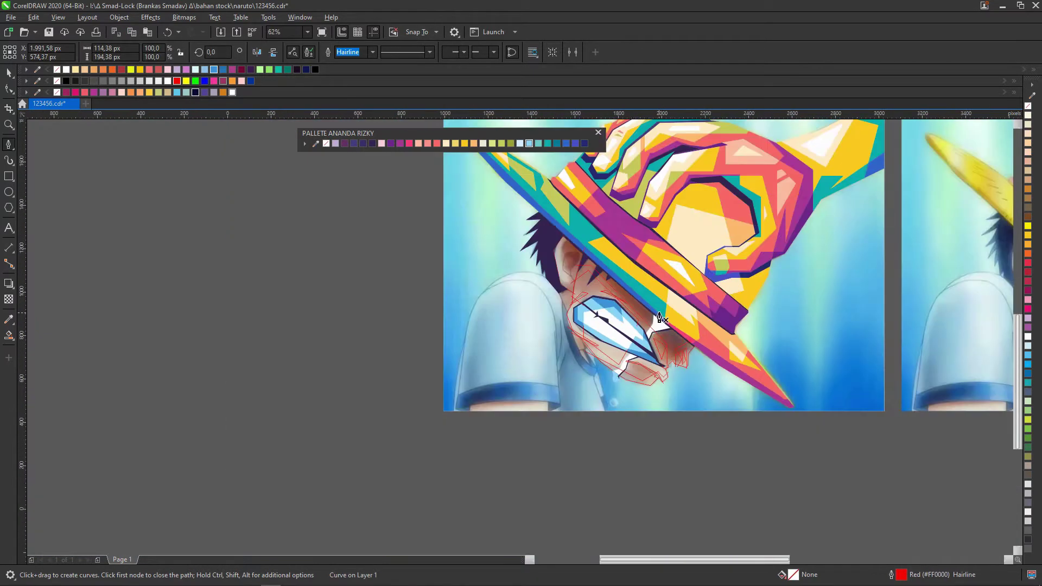
Trace the shadow facet line running beneath the brim from the hair across to the nose
scroll(660, 318, up, 4)
drag(780, 470, 838, 480)
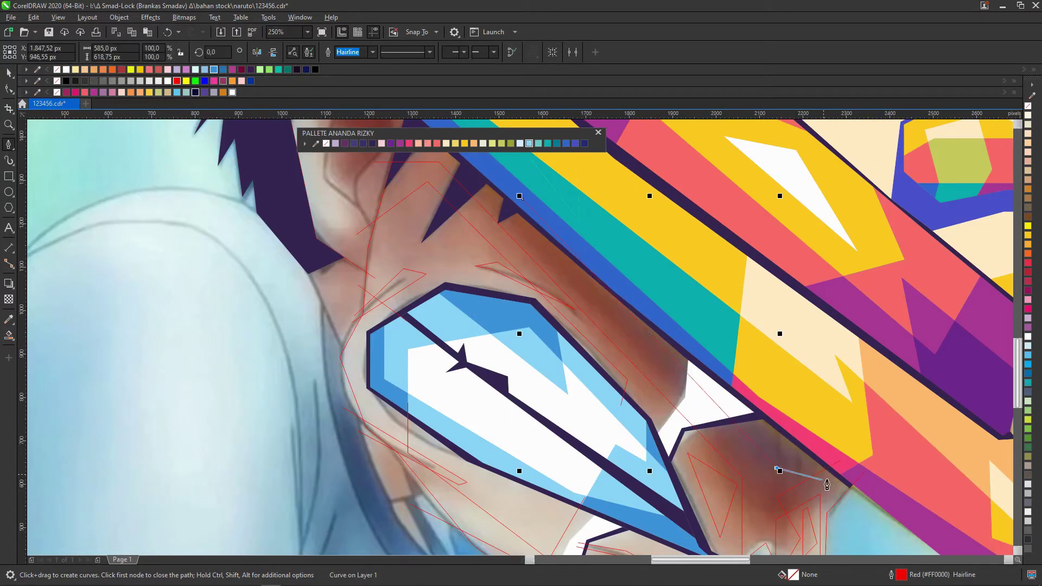
scroll(795, 462, down, 4)
scroll(329, 317, up, 2)
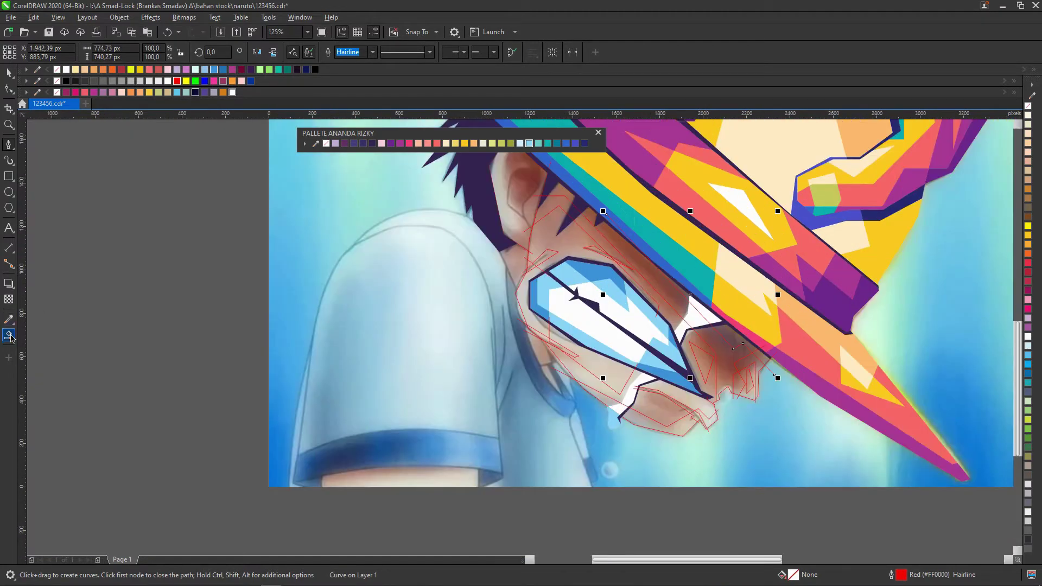
Fill the lower cheek facets with cream, yellow #FBCB23 and coral #F46366, and the chin with coral, purple and yellow
click(9, 336)
click(553, 543)
scroll(574, 367, up, 2)
click(573, 367)
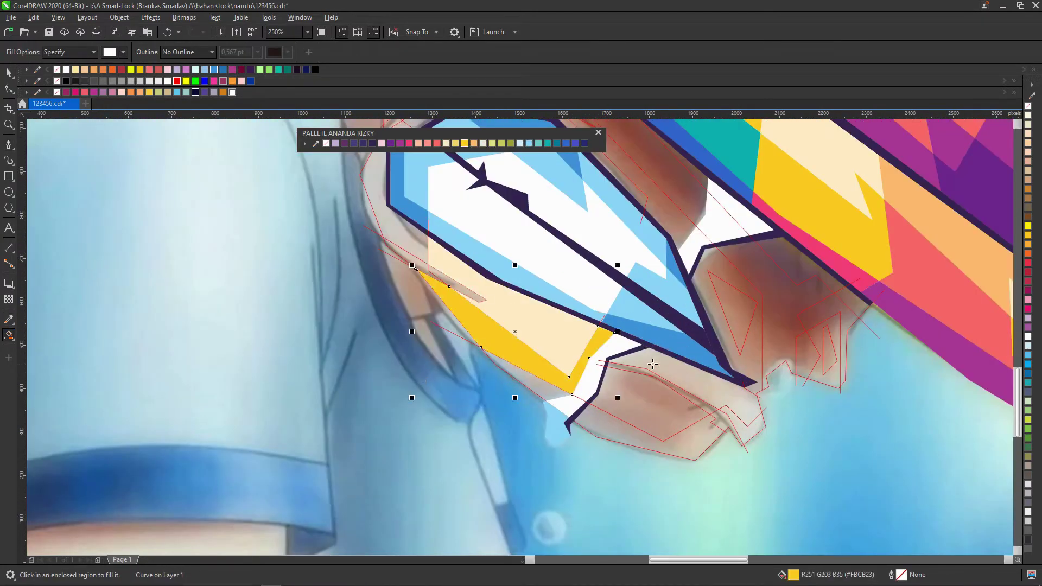
scroll(636, 339, down, 2)
click(649, 287)
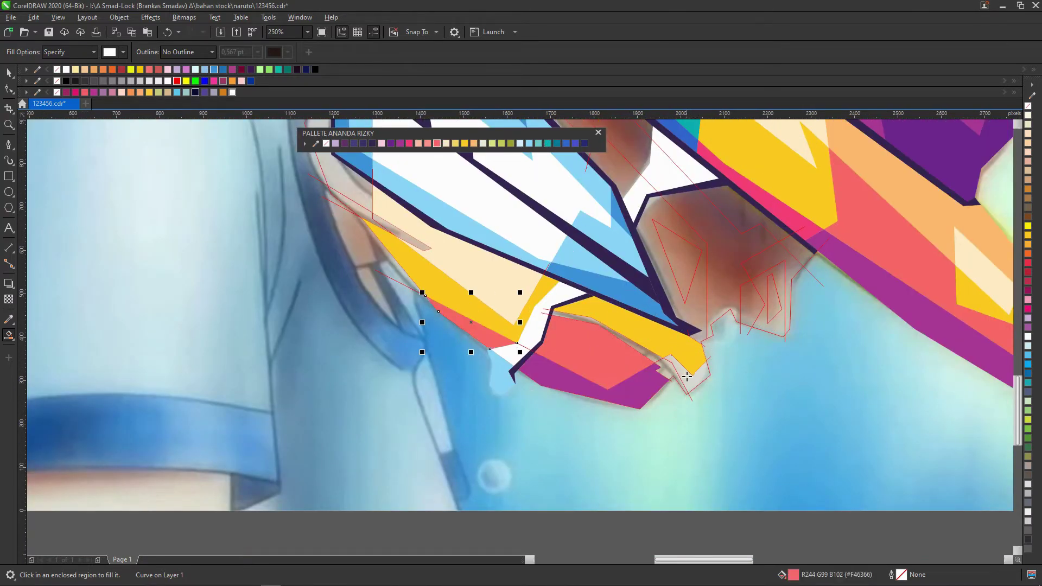
Fill the lip's tip with teal and its crease facets with purple tones
scroll(687, 376, up, 3)
click(687, 376)
click(666, 371)
click(391, 143)
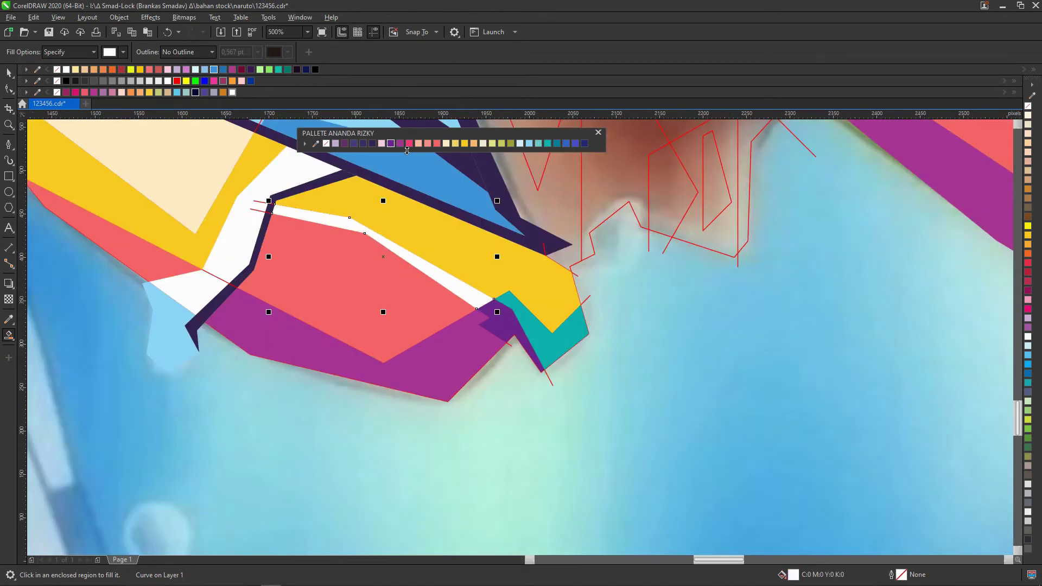
Fill the mouth-corner facet with lime, the upper cheek with yellow #FBCB23, and the bands beneath the brim with coral #F46366 and purple
scroll(407, 151, down, 3)
scroll(458, 326, up, 2)
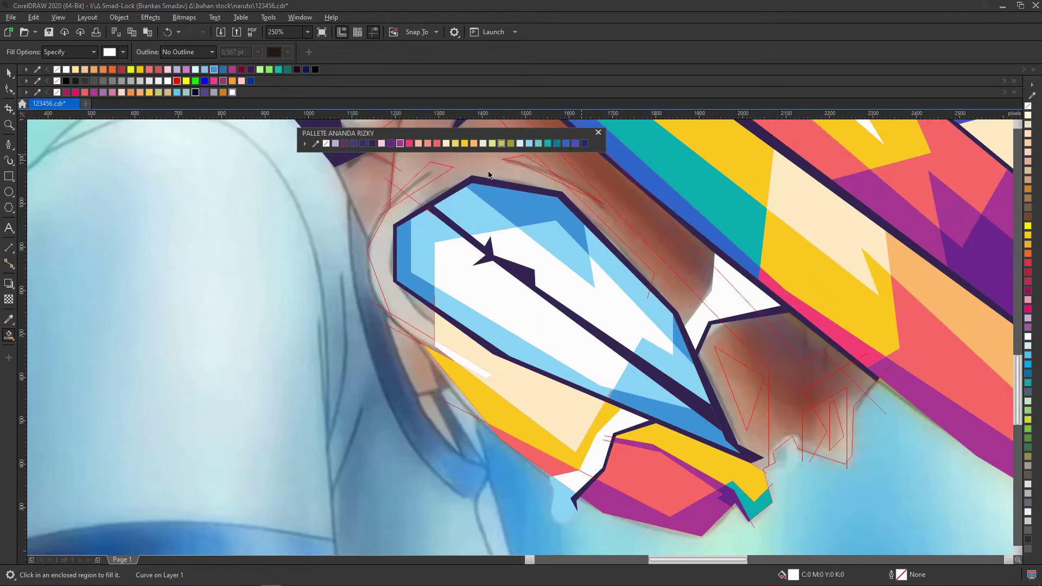
click(489, 175)
scroll(488, 217, up, 2)
scroll(505, 228, down, 3)
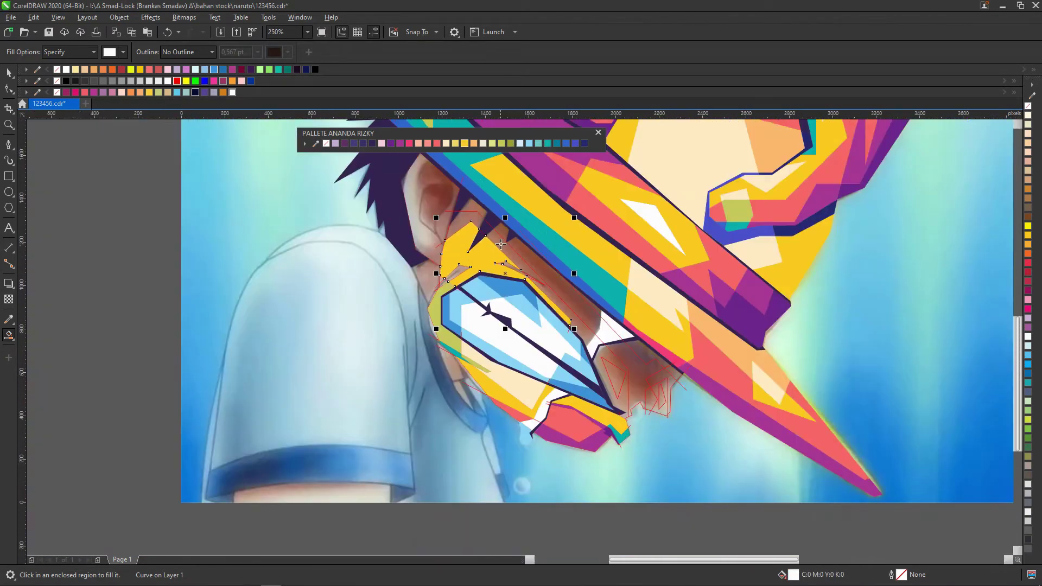
click(524, 232)
scroll(510, 228, down, 1)
scroll(494, 220, up, 3)
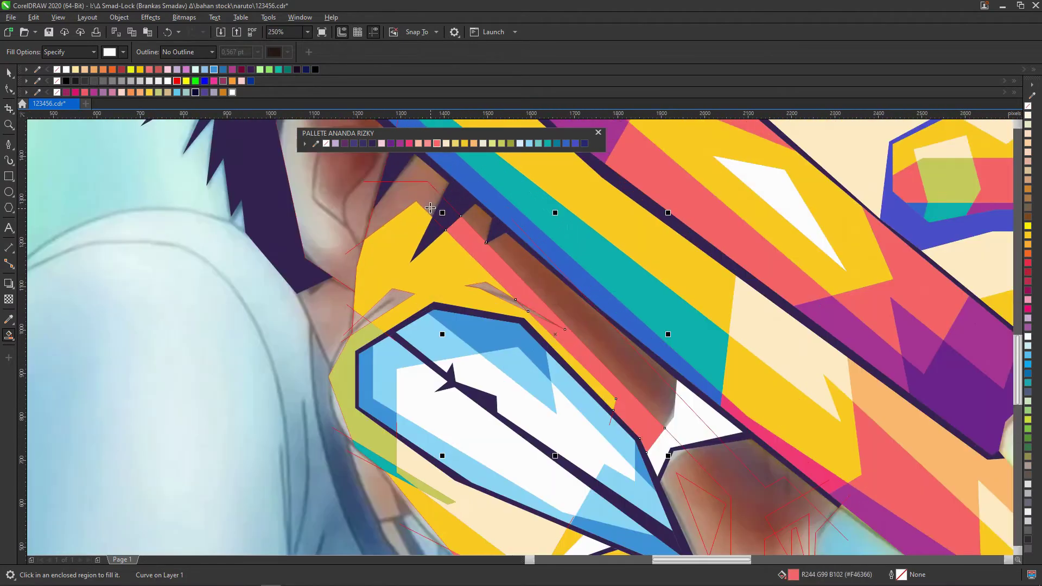
scroll(406, 150, down, 2)
scroll(582, 316, up, 2)
Undo the white nose fill and extend the vertical nose facet line down to the lip outline
key(ctrl+z)
key(F10)
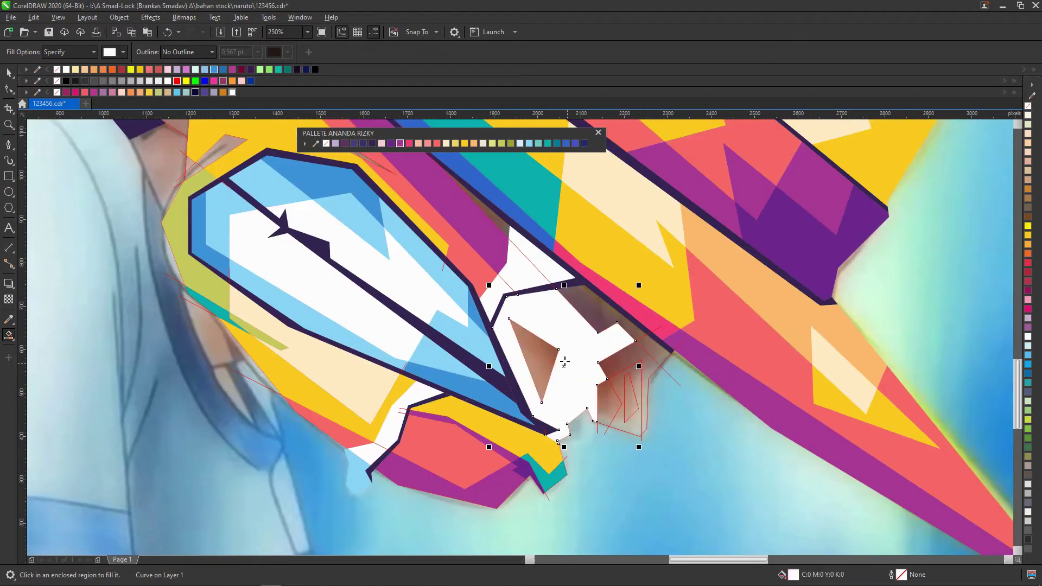
scroll(563, 360, up, 4)
scroll(531, 396, down, 3)
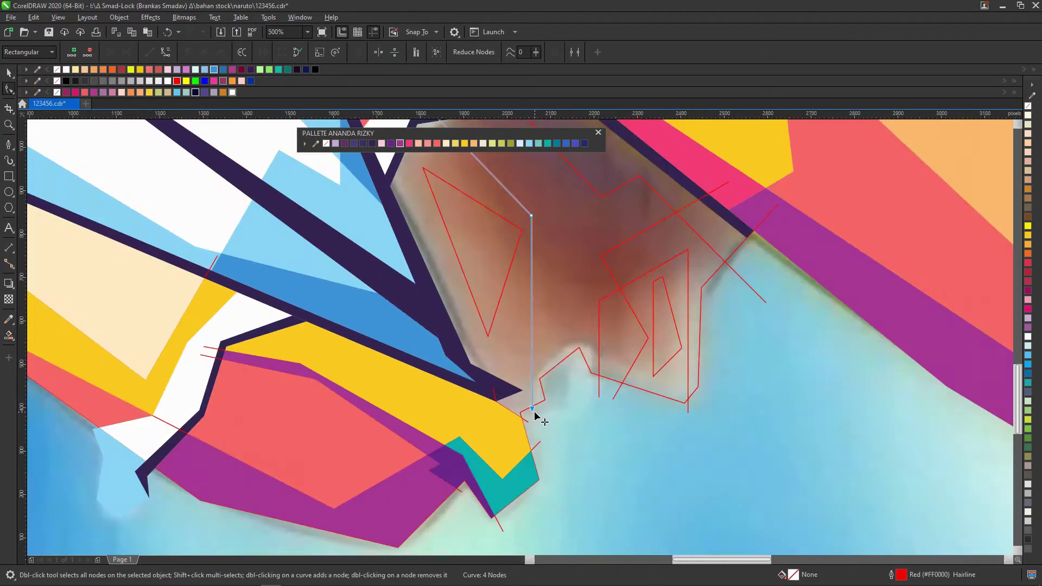
Fill the nose's rear facet with coral, its triangle with yellow, and the main shadow facets with purple and deep purple
key(s)
click(504, 336)
click(570, 326)
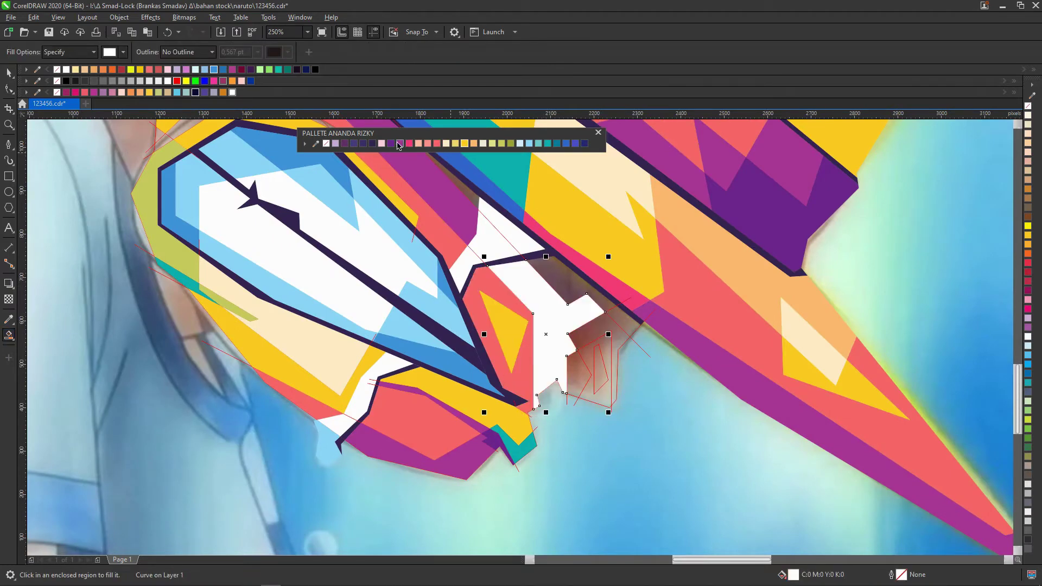
click(393, 144)
click(604, 353)
scroll(604, 353, up, 3)
scroll(543, 325, down, 2)
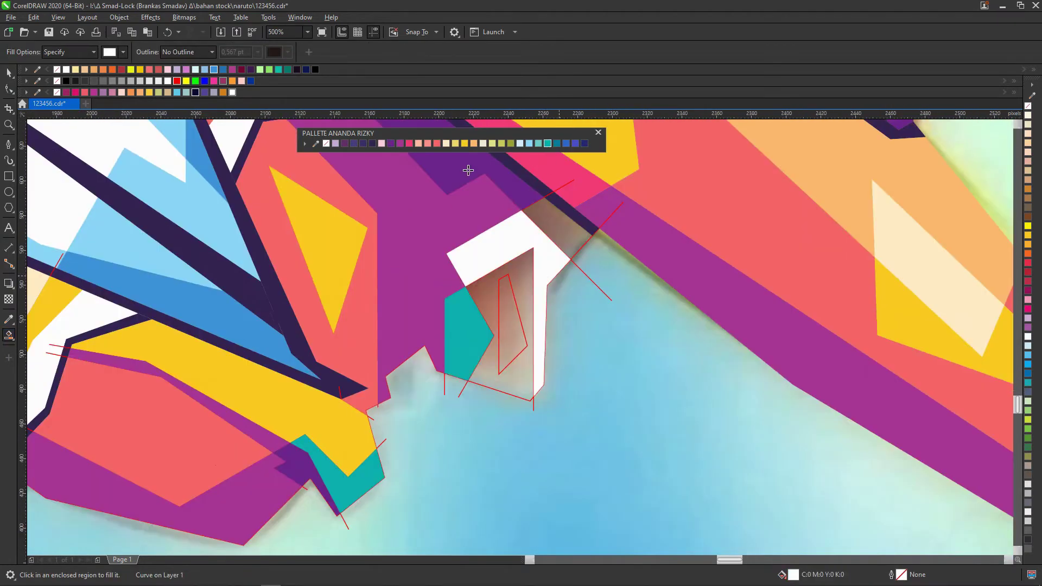
Fill the nose-tip facets with coral and yellow, and the small inner highlight with white
scroll(542, 325, up, 2)
click(409, 143)
click(401, 380)
scroll(523, 354, down, 3)
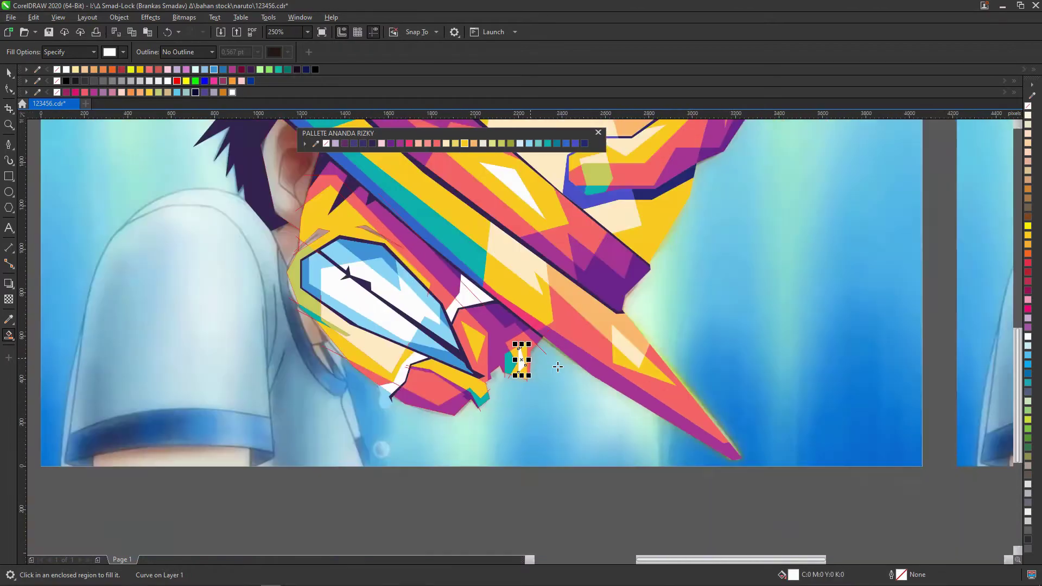
Fill the crease wedges above the mouth and at its corner with teal #00B4AB and blue
scroll(600, 414, up, 3)
click(445, 271)
click(548, 144)
scroll(481, 205, down, 3)
scroll(481, 204, up, 3)
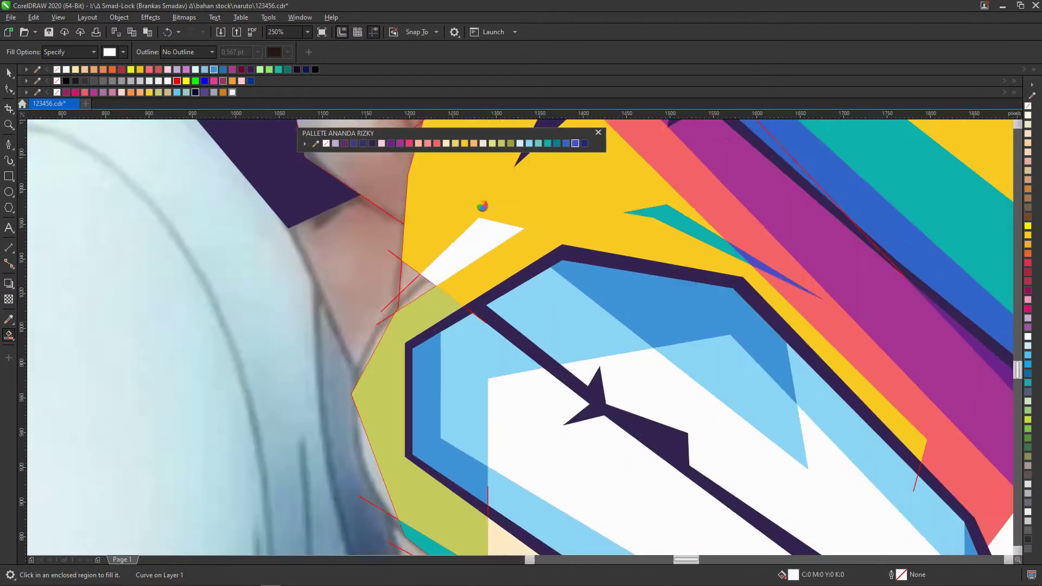
click(385, 312)
click(501, 143)
scroll(387, 295, down, 4)
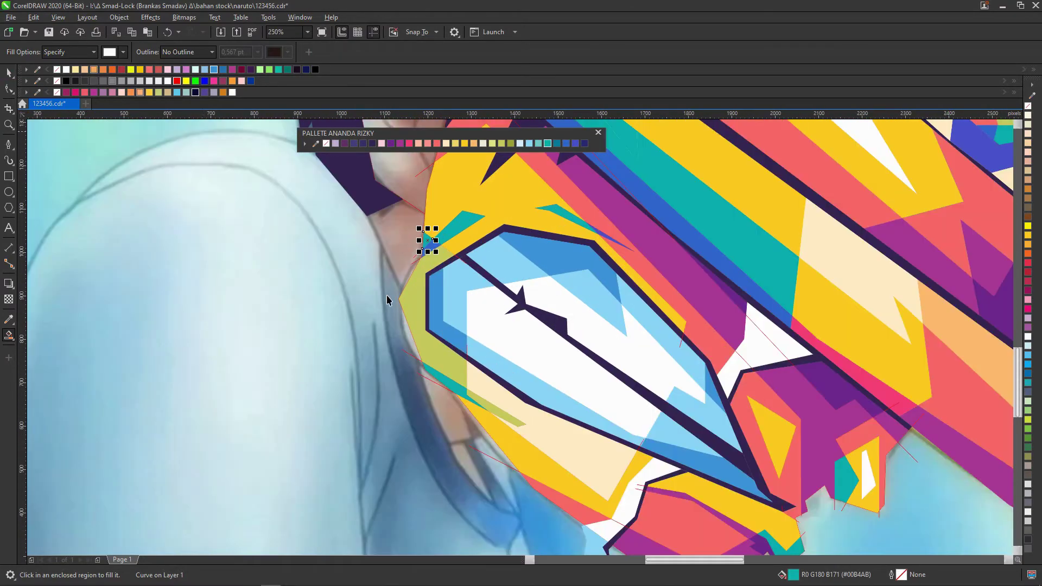
Recolour the main upper cheek facet cream and the coral band beneath the brim yellow
key(space)
scroll(480, 304, down, 4)
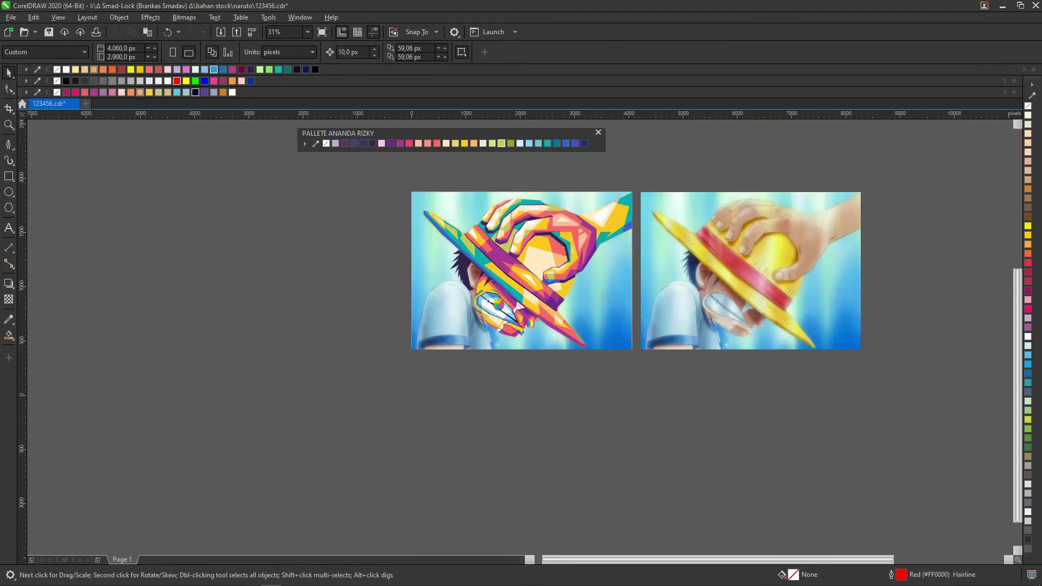
scroll(403, 324, up, 3)
click(491, 211)
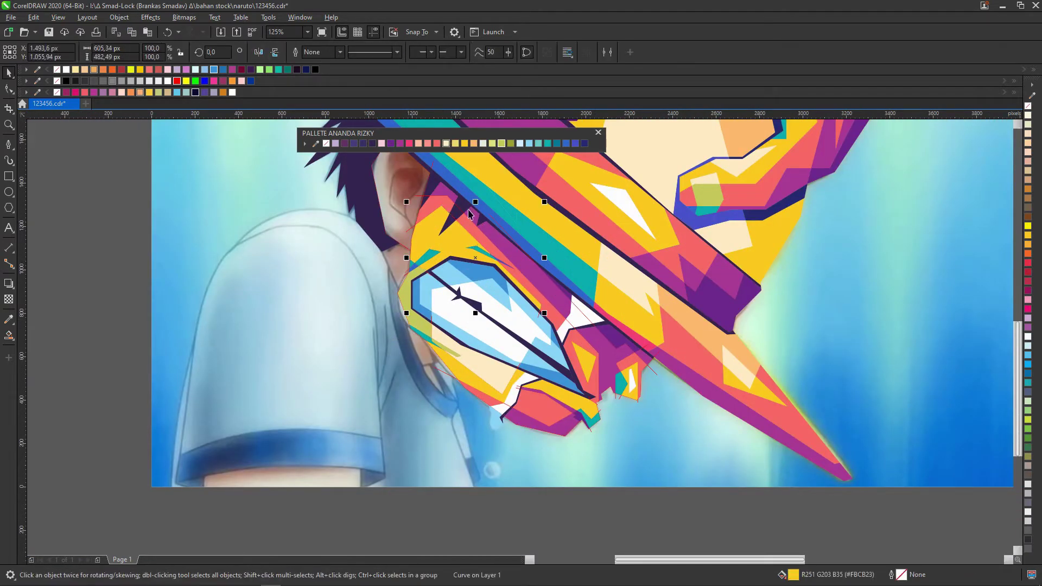
scroll(469, 214, up, 3)
key(Escape)
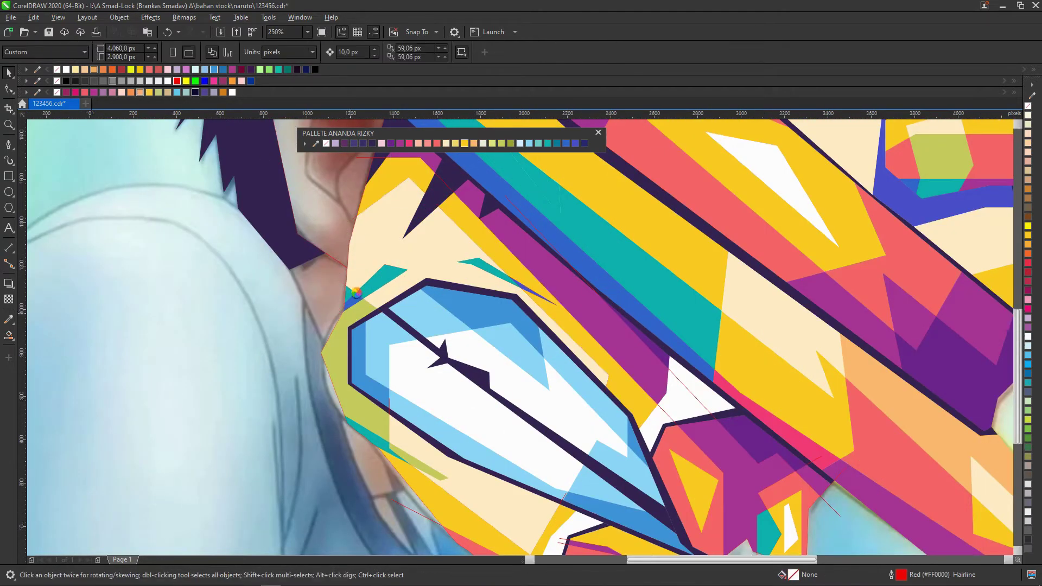
Recolour the crease wedges at the mouth's corner in orange tones
click(356, 293)
scroll(356, 293, up, 9)
key(ctrl+z)
scroll(400, 208, down, 5)
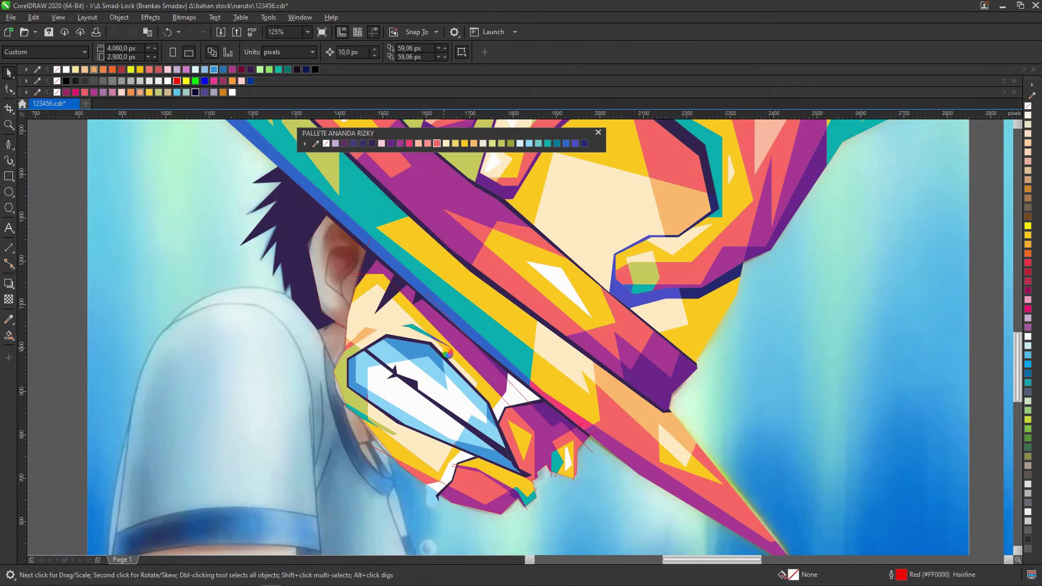
Recolour the nose's rear facet yellow and its inner triangle white
scroll(482, 320, up, 4)
click(482, 320)
click(233, 94)
click(467, 253)
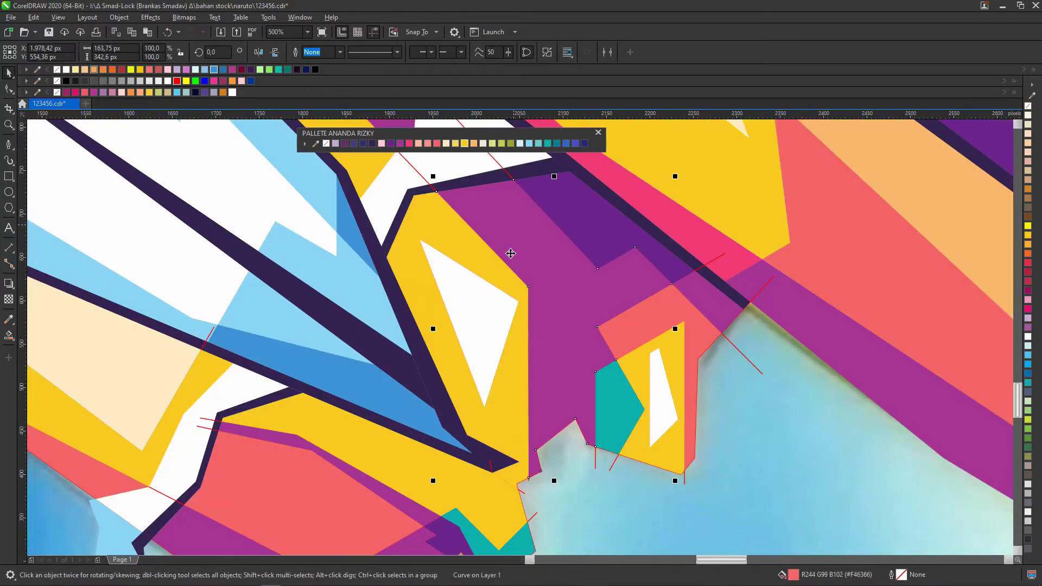
Recolour the nose's main facet coral, its front facet yellow and the small facet at its underside orange
scroll(467, 253, down, 3)
click(437, 146)
scroll(624, 310, up, 3)
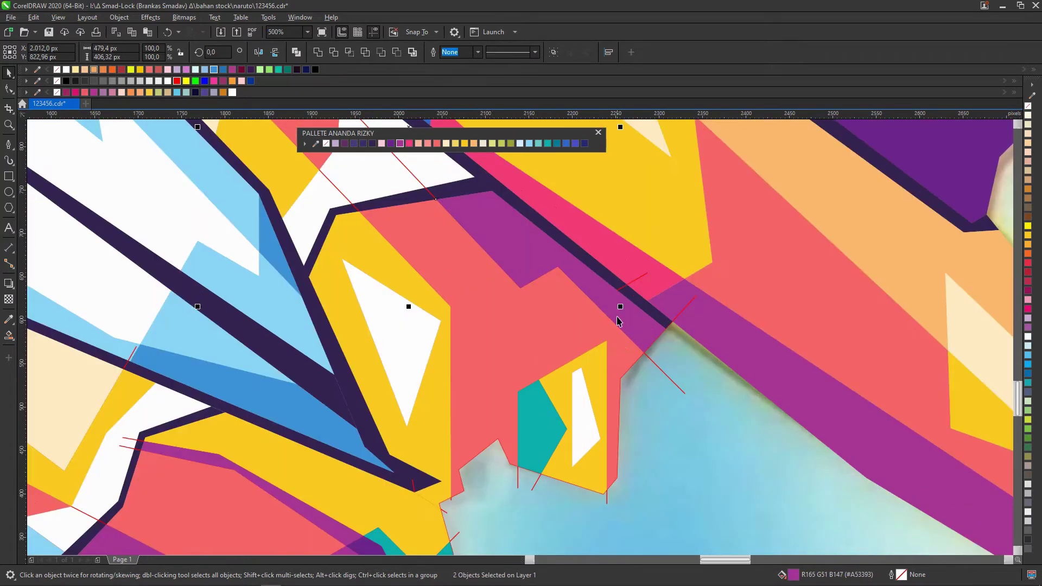
click(618, 307)
click(464, 143)
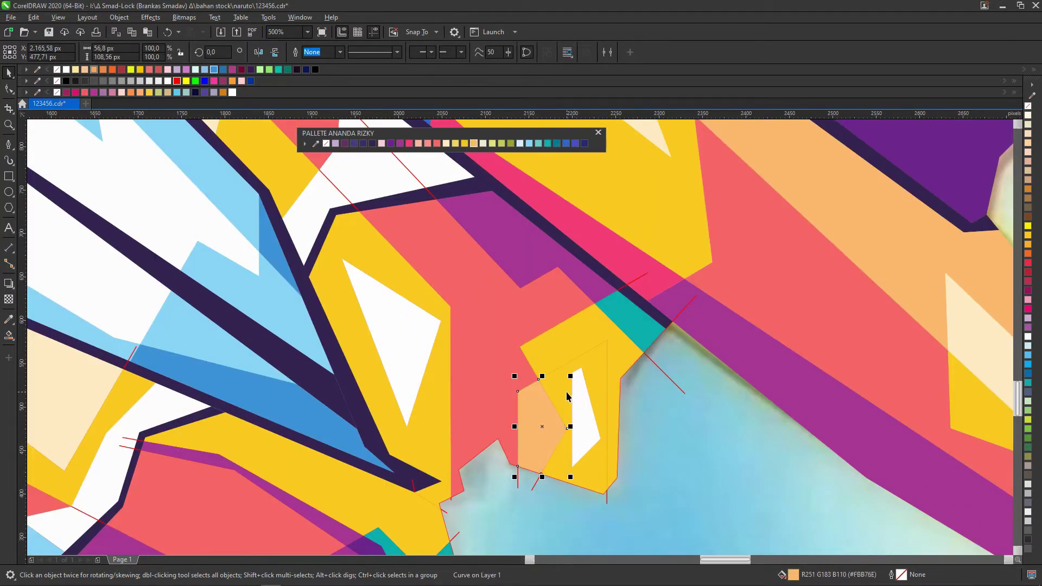
Recolour the teal shadow wedges between the hair strands under the brim coral
scroll(568, 396, down, 3)
shift+click(640, 453)
scroll(456, 273, up, 3)
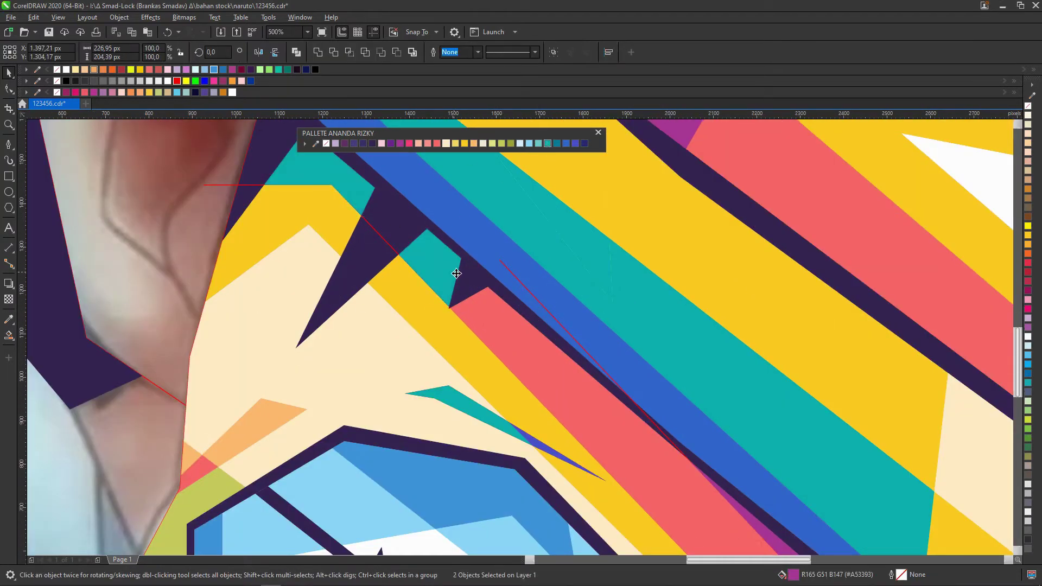
scroll(456, 273, down, 5)
key(Escape)
scroll(367, 162, up, 2)
scroll(367, 161, down, 1)
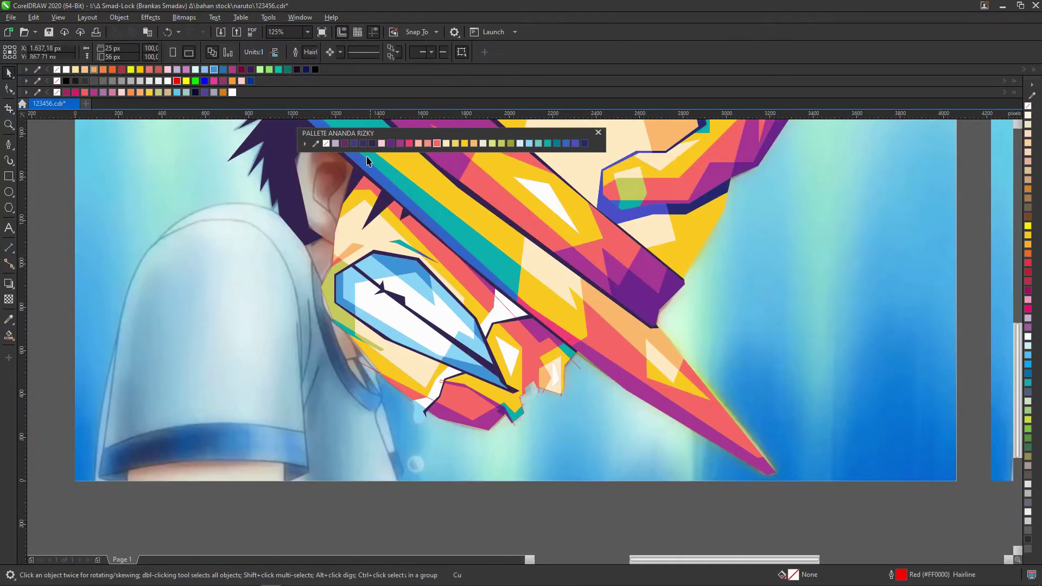
Try blue-violet on the line between the teeth and purple on the mouth's outer outline
click(350, 286)
scroll(350, 286, up, 1)
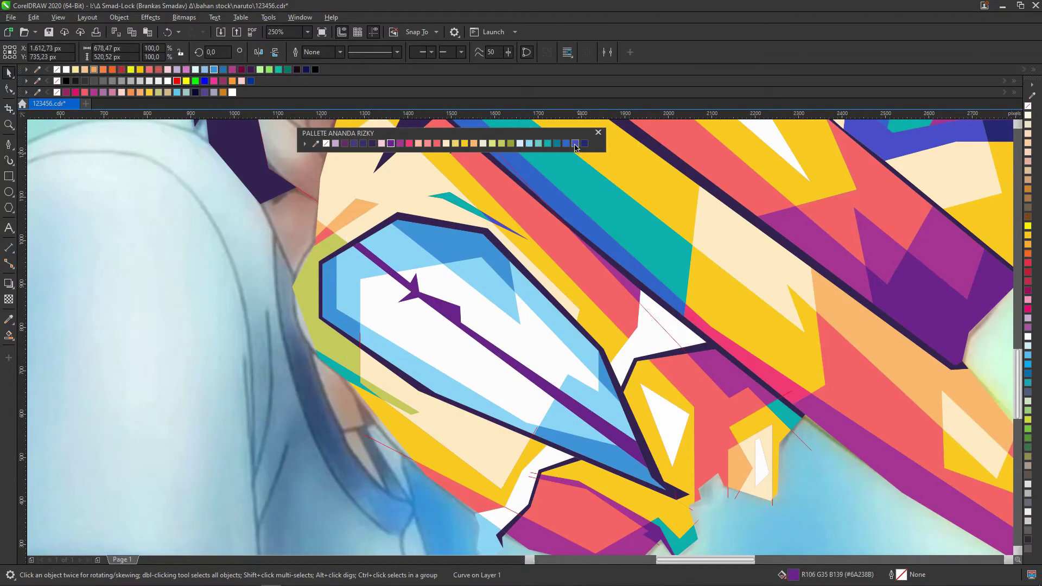
click(575, 143)
key(Tab)
scroll(434, 217, up, 1)
scroll(434, 217, down, 1)
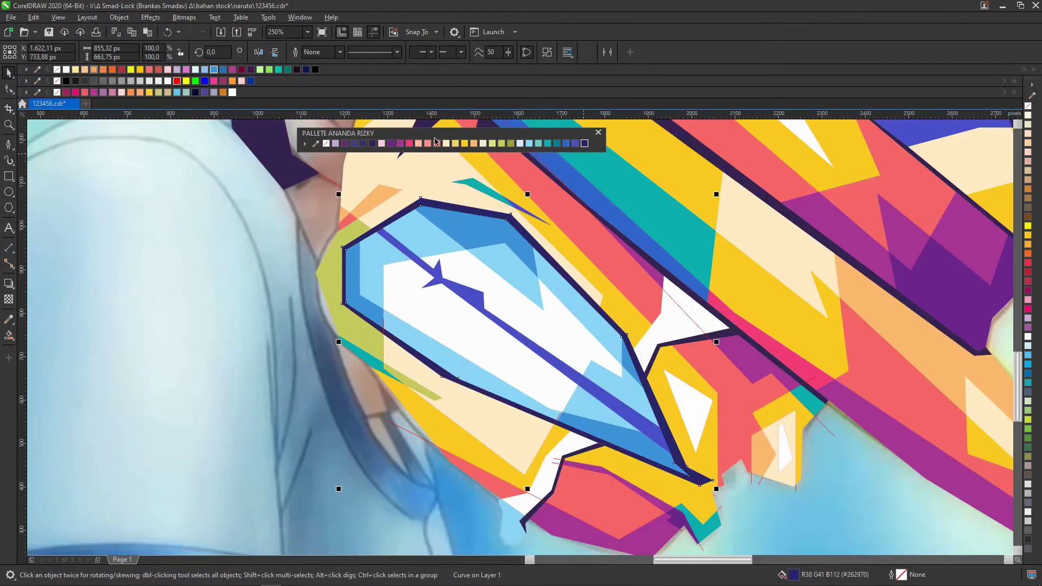
click(353, 144)
click(397, 144)
scroll(521, 373, down, 2)
key(Escape)
scroll(521, 373, up, 2)
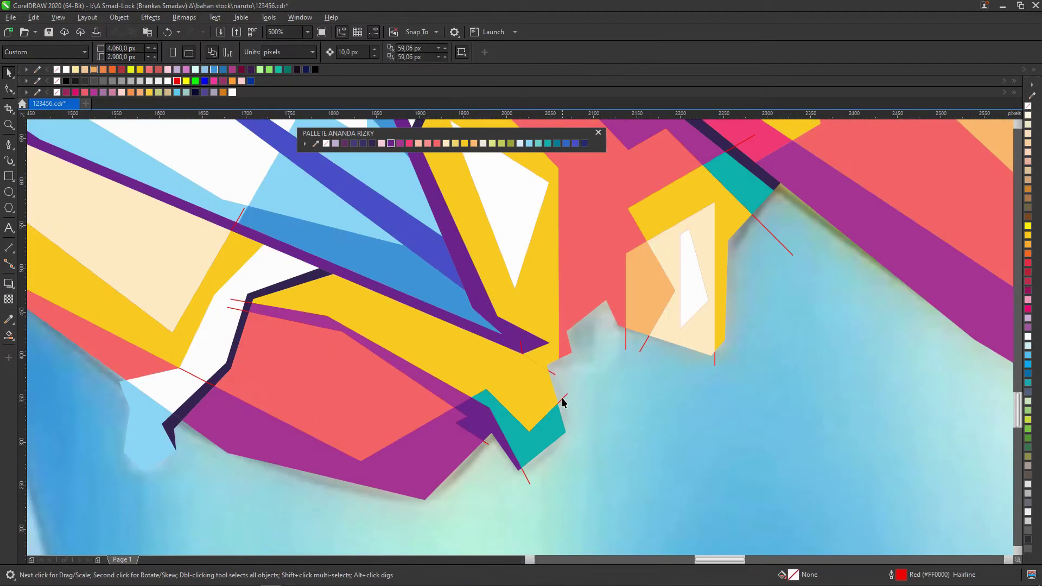
Recolour the lip facet cream, the lip corner and chin centre yellow, and the chin's lower edge teal
scroll(521, 373, down, 2)
scroll(521, 373, up, 2)
click(507, 342)
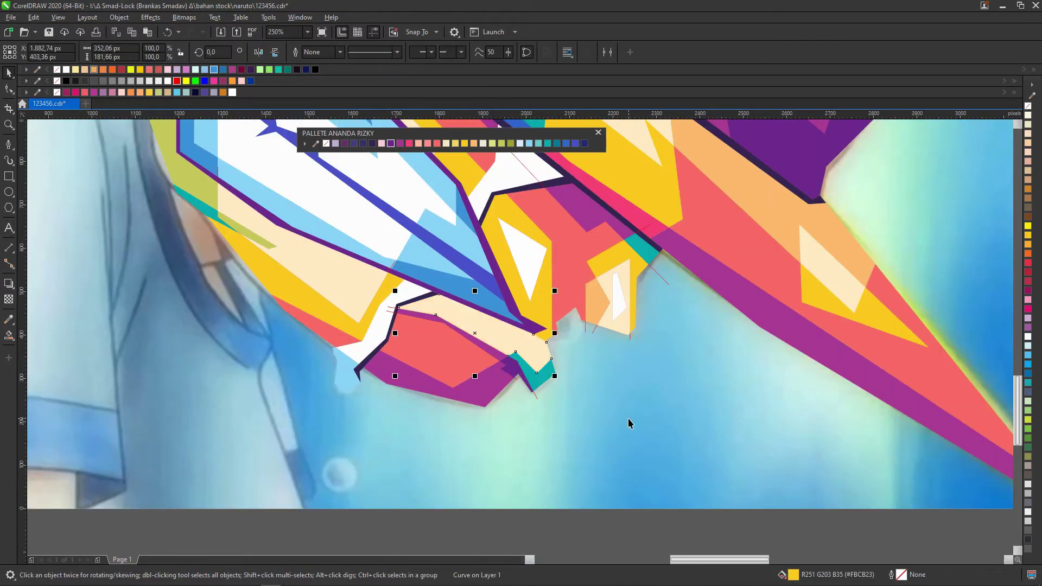
click(531, 363)
key(Escape)
click(457, 362)
click(464, 144)
click(461, 393)
click(547, 143)
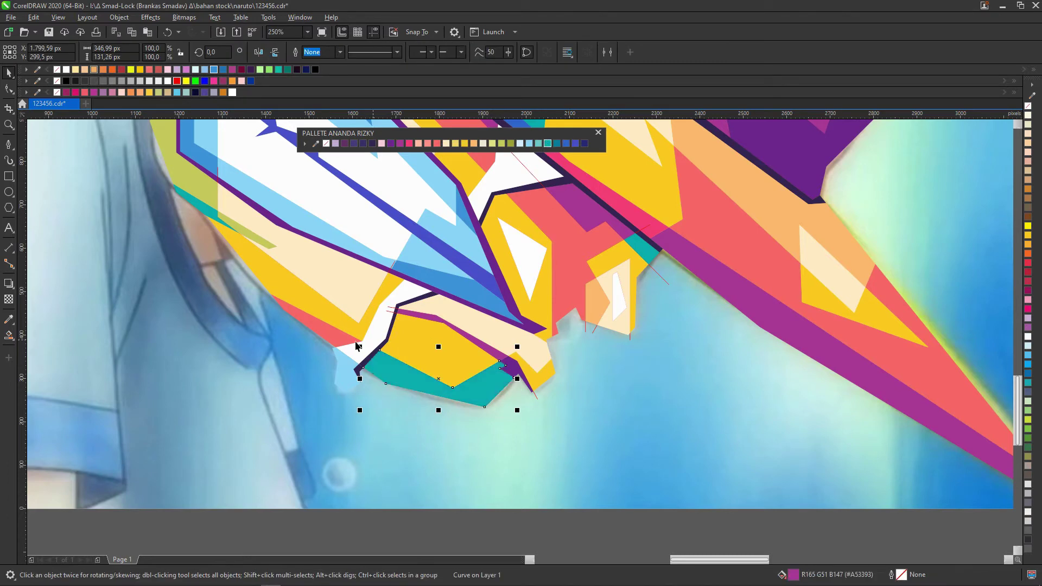
key(Escape)
click(602, 315)
key(Escape)
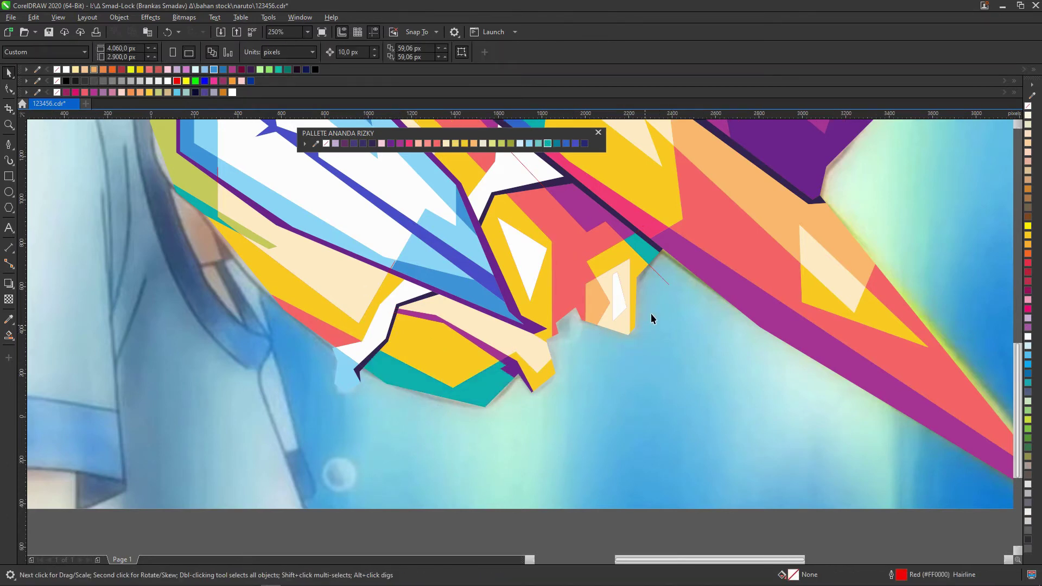
Recolour the teeth's light blue shading pale blue and their darker blue edge facets light blue
scroll(428, 313, down, 3)
scroll(429, 314, up, 2)
scroll(429, 314, up, 1)
scroll(423, 304, down, 3)
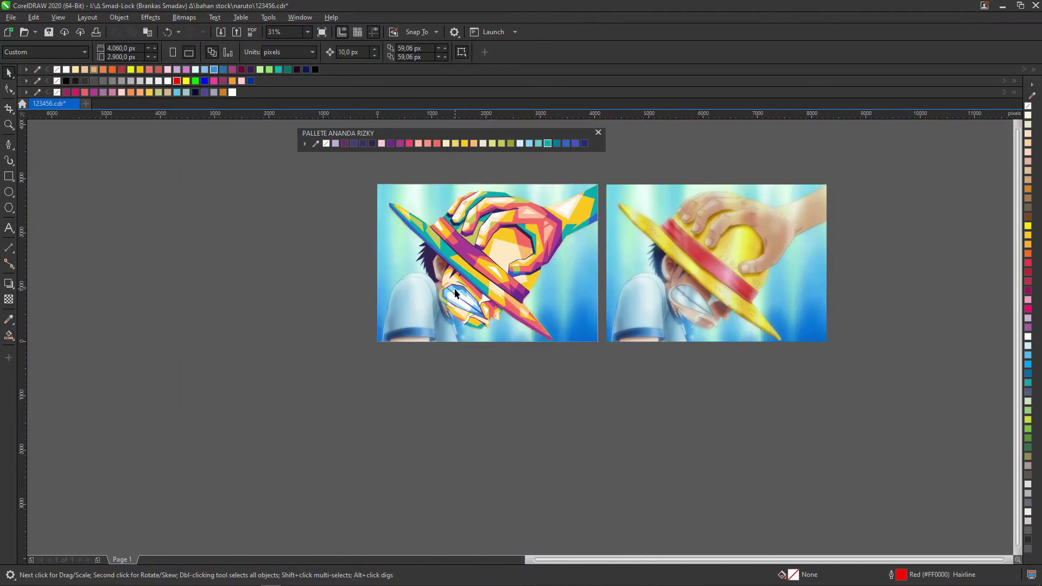
scroll(399, 275, up, 2)
scroll(411, 270, down, 2)
scroll(411, 270, up, 5)
click(288, 256)
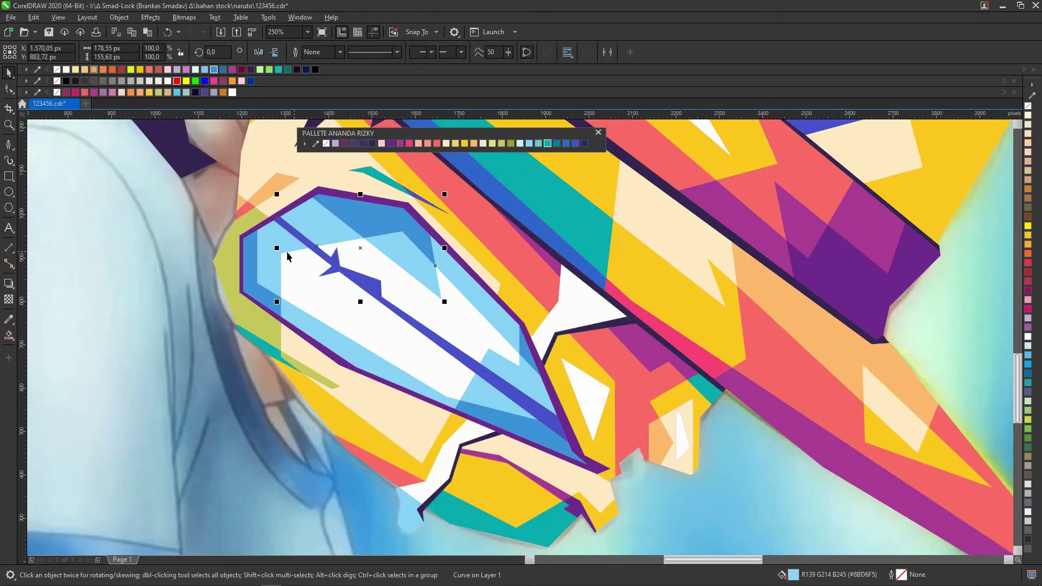
click(520, 144)
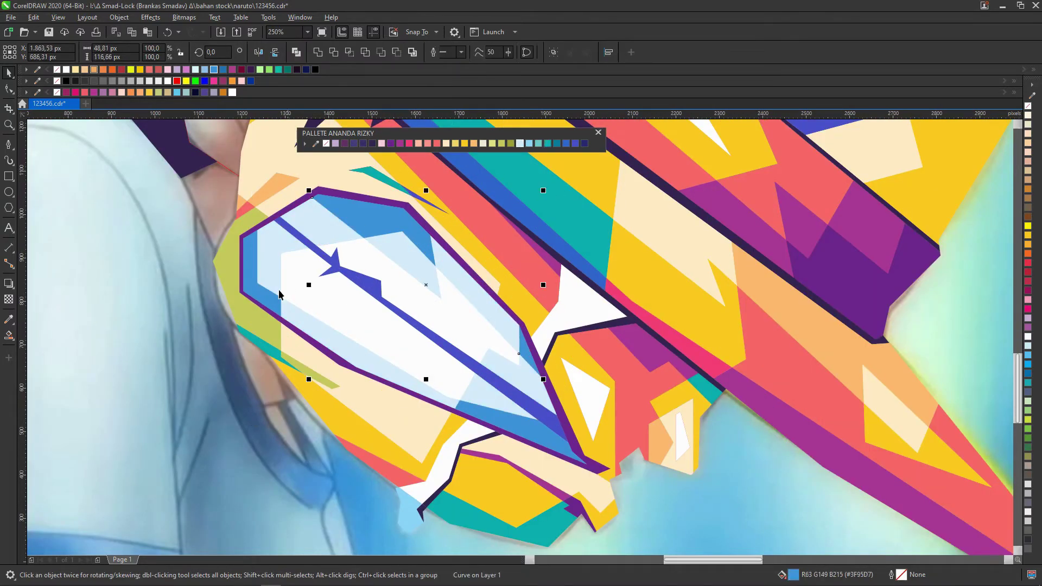
scroll(541, 327, down, 2)
Recolour the line between the teeth teal #00B4AB and the mouth's outer outline blue-violet
click(541, 327)
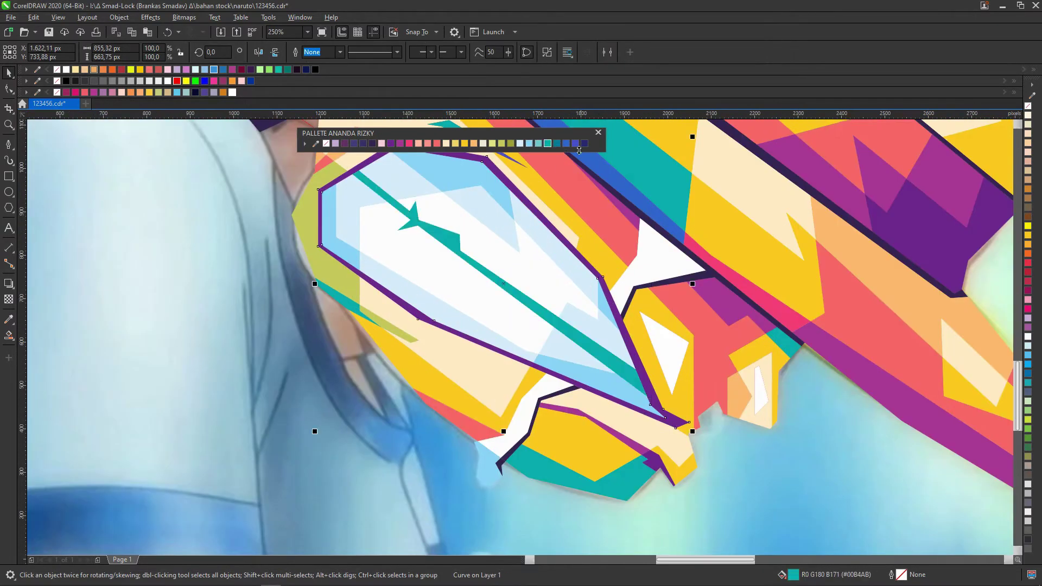
scroll(541, 327, down, 1)
scroll(541, 327, down, 1)
Trace the ear's upper rim and inner fold facets with straight hairline Bézier segments
key(F5)
scroll(488, 244, up, 3)
scroll(491, 217, down, 1)
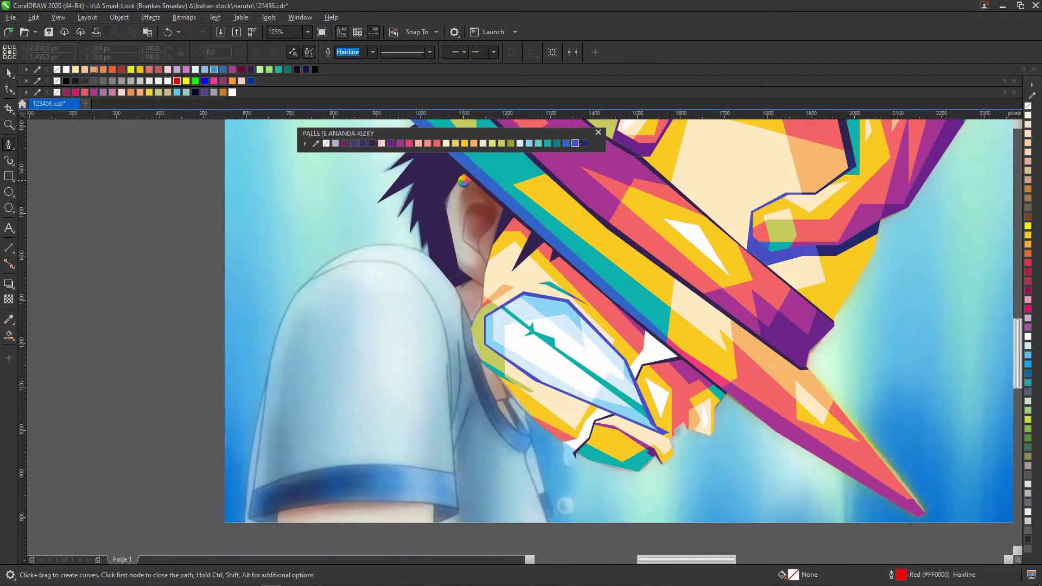
scroll(493, 187, up, 1)
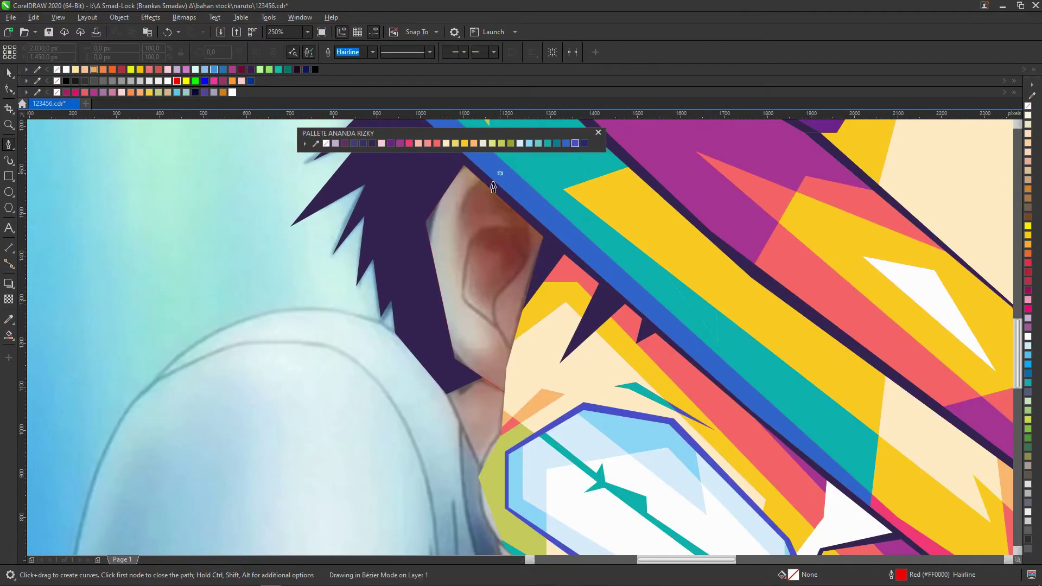
click(418, 175)
scroll(502, 293, up, 3)
scroll(433, 240, down, 1)
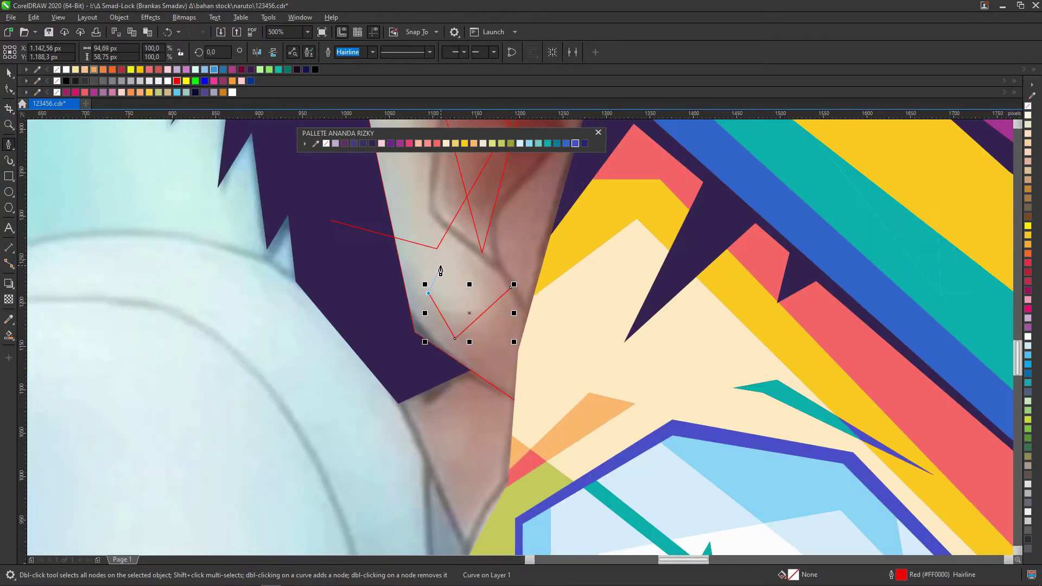
Trace the earlobe facet, the strip along the ear's front edge and the highlight on its rear rim
scroll(461, 304, down, 2)
scroll(461, 304, up, 2)
click(510, 389)
drag(443, 395, 443, 395)
scroll(444, 395, down, 2)
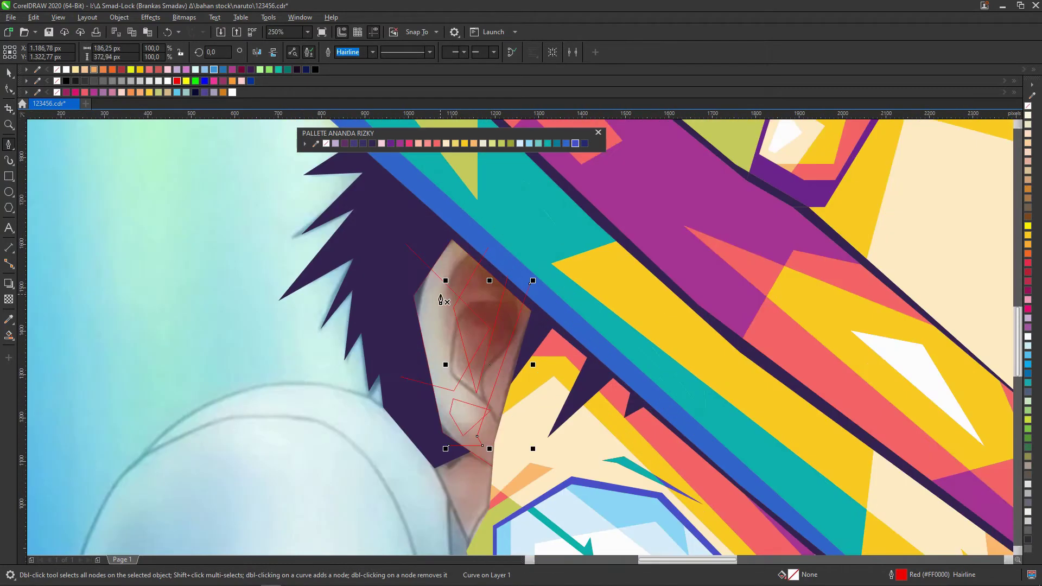
click(441, 293)
scroll(441, 293, up, 1)
Smart-fill the ear's rear rim yellow, its highlight white, its inner folds teal and blue, and its base coral
click(9, 336)
click(437, 332)
scroll(463, 249, down, 1)
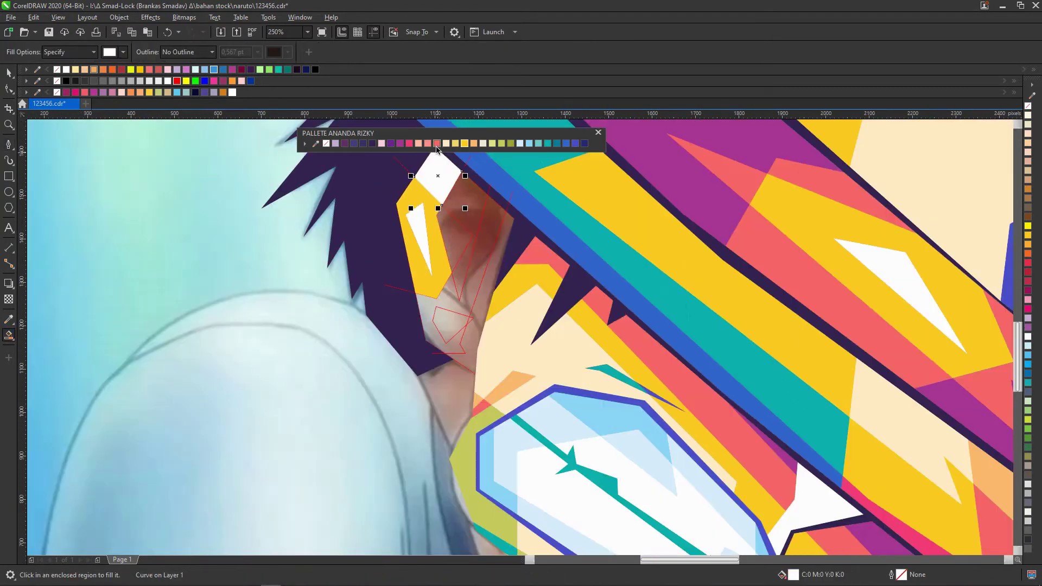
scroll(463, 249, up, 1)
scroll(463, 249, up, 2)
click(400, 143)
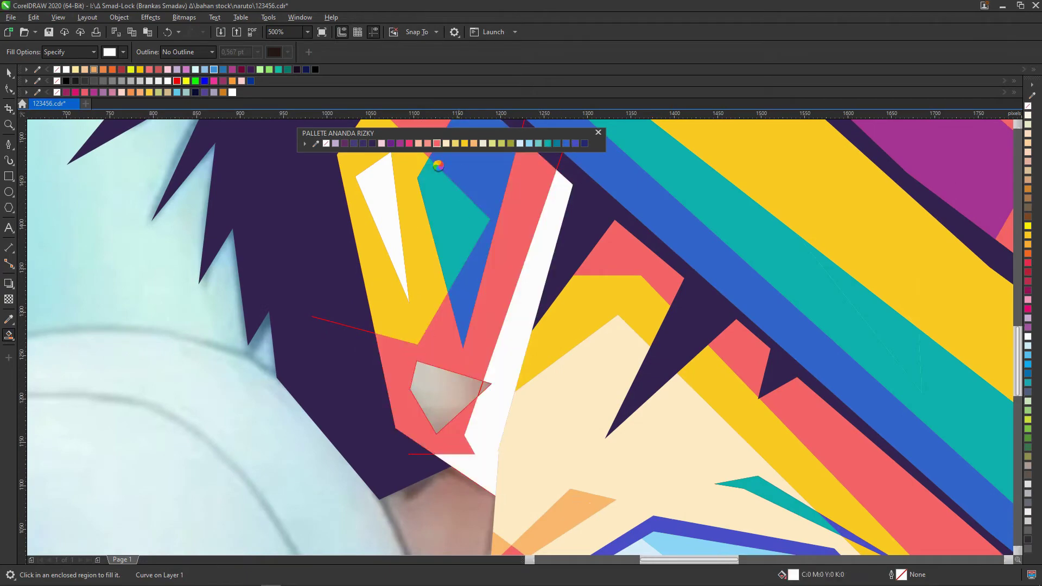
Fill the strip along the ear's front edge purple and the earlobe facet yellow
scroll(450, 282, up, 2)
scroll(450, 281, up, 1)
click(464, 144)
scroll(451, 292, up, 4)
key(space)
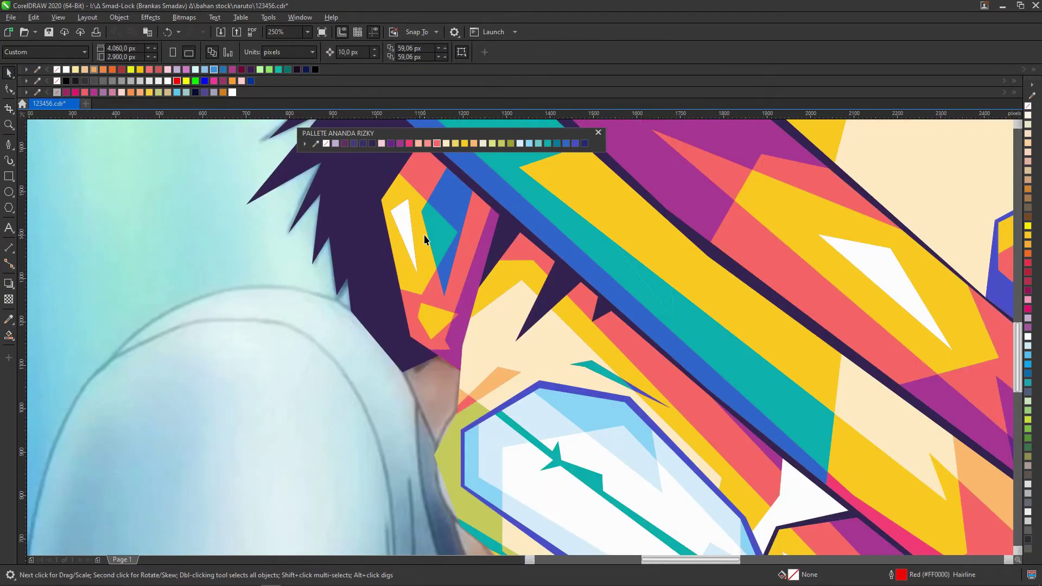
Recolour the ear's rear rim cream, its base olive green and its teal inner fold facet yellow
scroll(424, 239, up, 2)
click(424, 239)
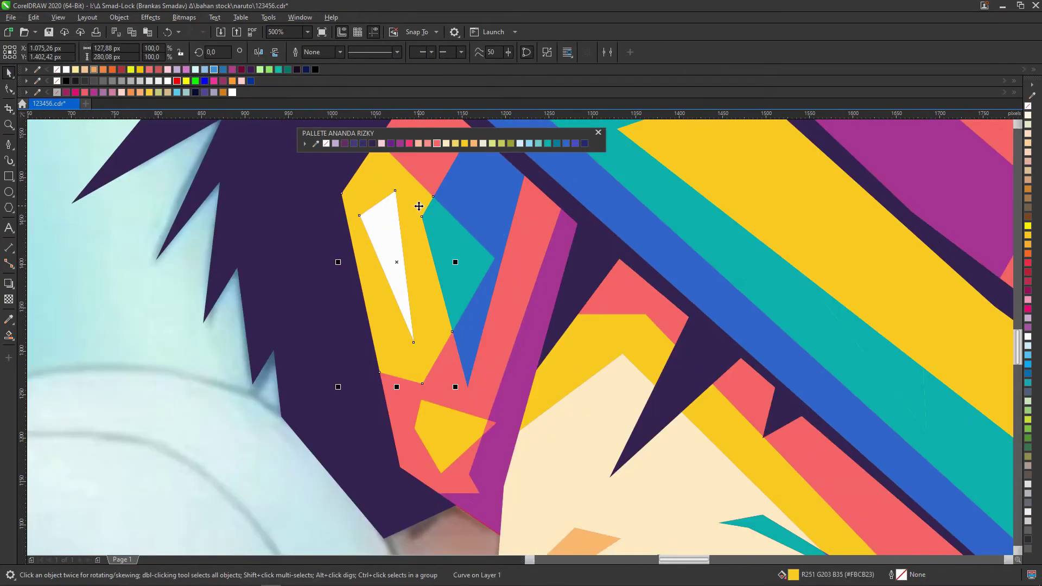
key(Delete)
click(454, 382)
click(501, 143)
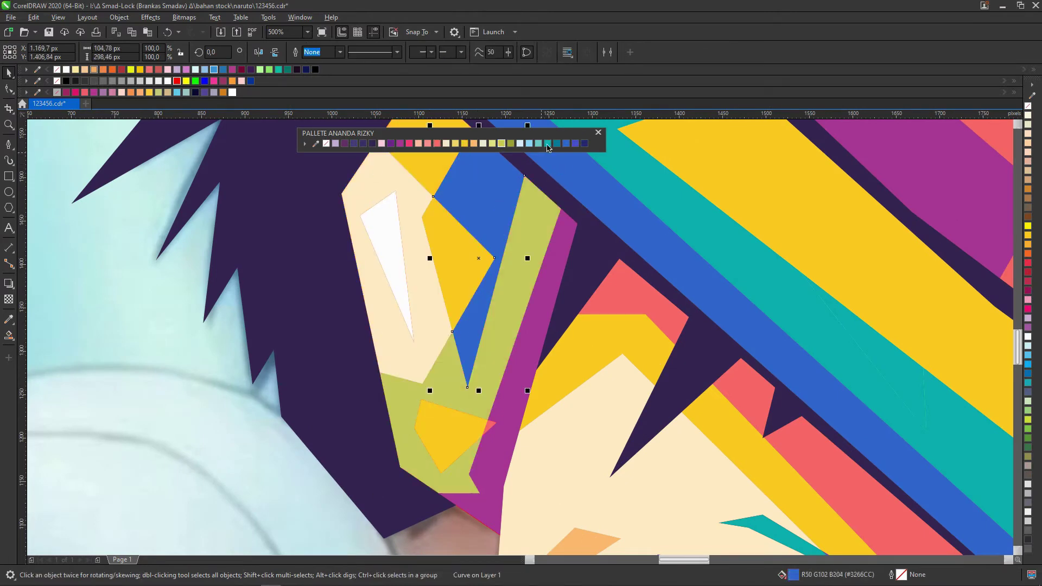
Recolour the ear's blue inner fold teal, its front strip pink and the earlobe facet cream
click(518, 358)
click(409, 144)
click(450, 435)
scroll(466, 435, up, 4)
key(Delete)
scroll(438, 244, down, 2)
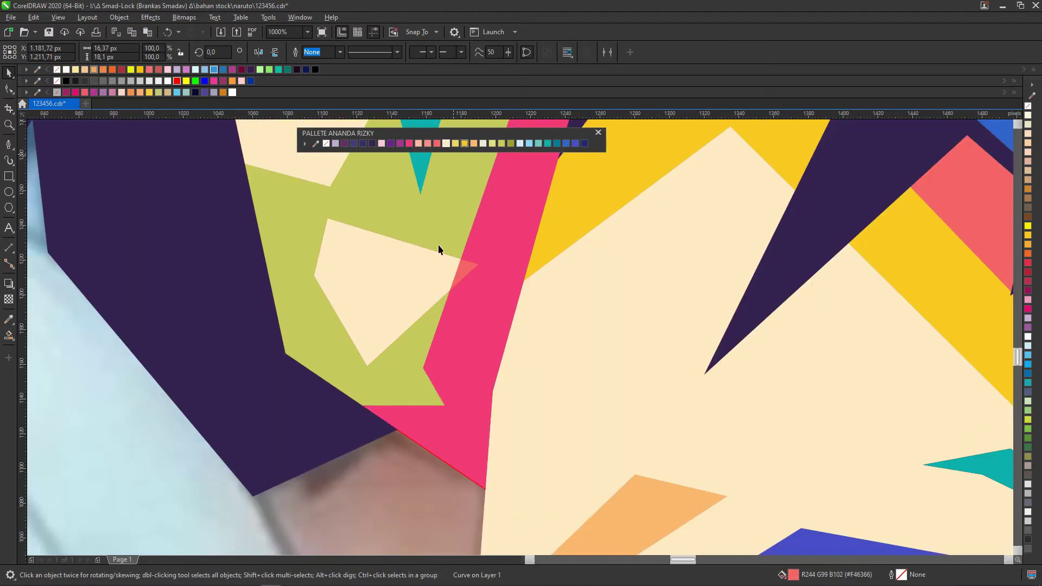
scroll(398, 265, down, 5)
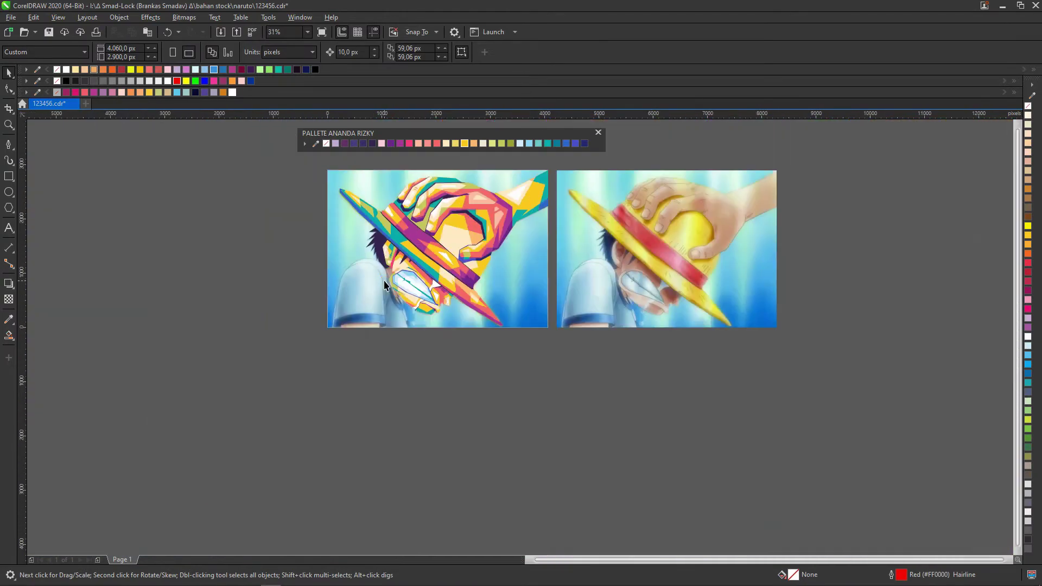
Trace an outer contour from below the earlobe down the cheek's rear edge towards the jaw
click(8, 144)
scroll(380, 255, up, 3)
scroll(326, 255, up, 2)
click(312, 249)
click(425, 328)
scroll(409, 278, down, 1)
scroll(408, 279, down, 2)
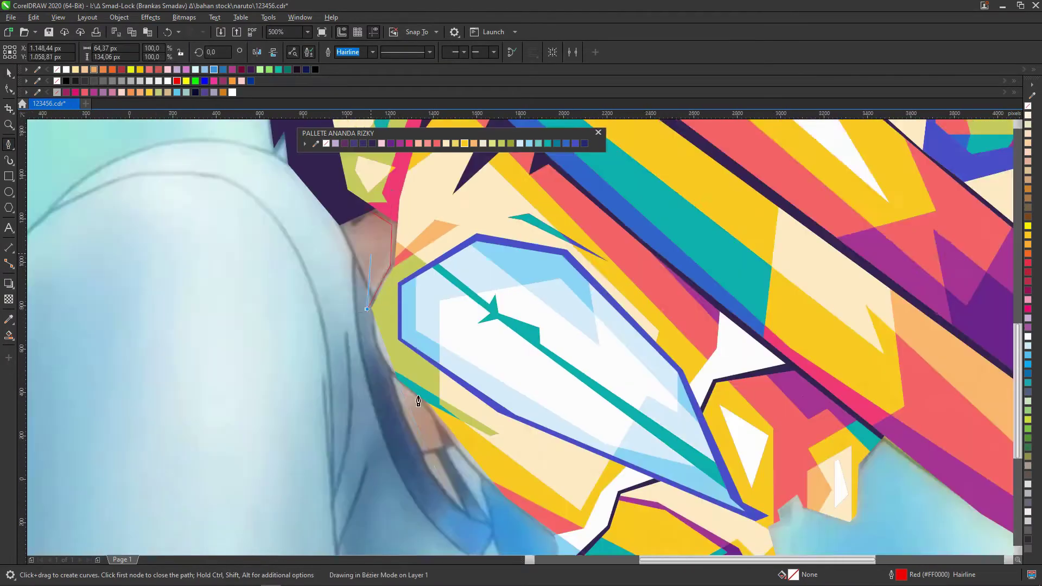
scroll(352, 234, up, 2)
click(349, 222)
click(559, 458)
Continue the outer contour around the tear, chin, lips and nose up to the hat brim
scroll(559, 457, up, 2)
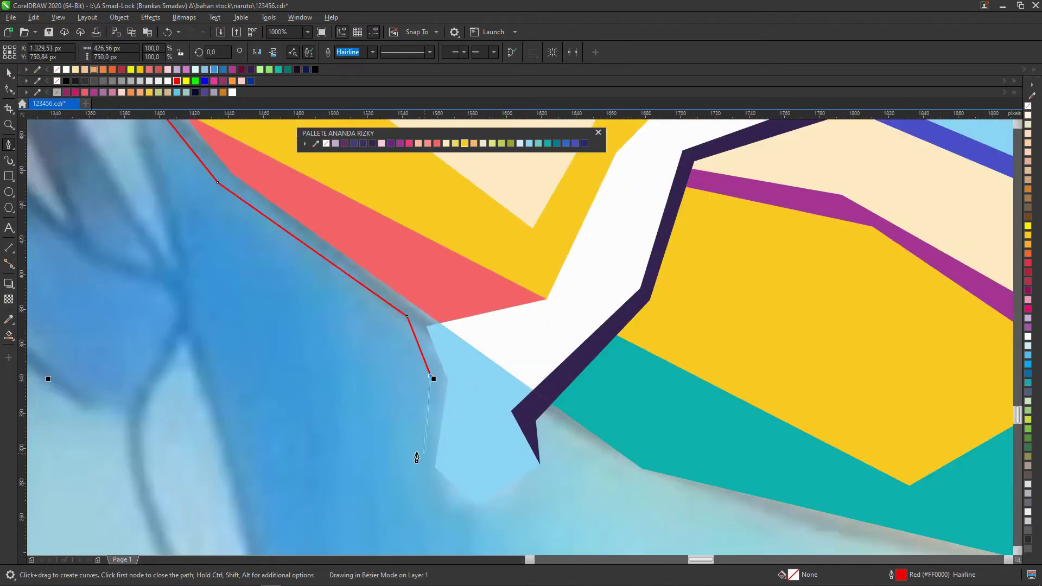
click(554, 470)
scroll(555, 470, down, 2)
click(523, 416)
click(567, 445)
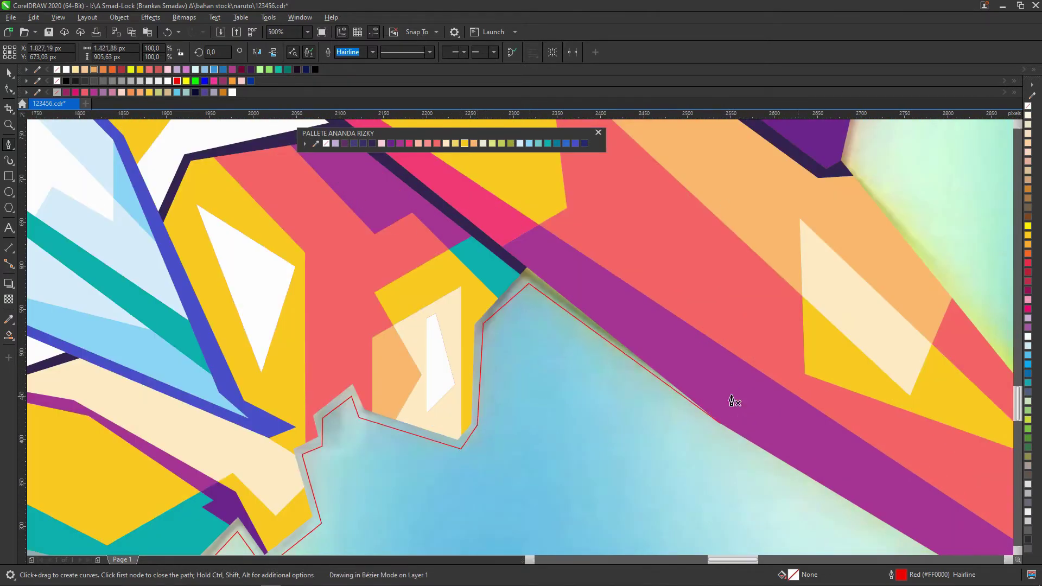
Fill the traced face contour dark violet as a border behind the face facets
key(space)
scroll(513, 304, down, 4)
key(Escape)
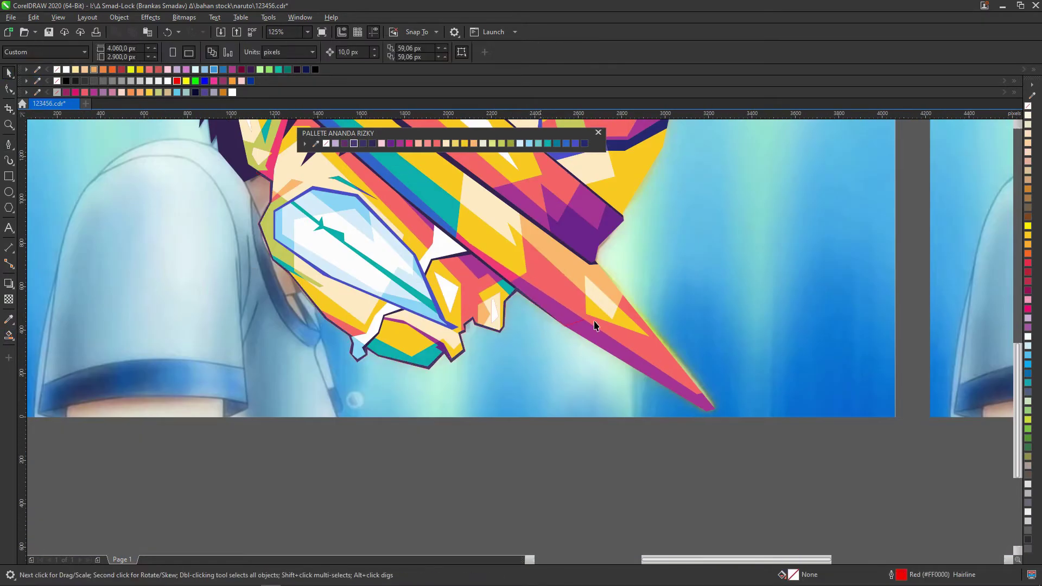
Trace the neck's edge from the hair down to the collar's point and back up across the neck to the jaw
scroll(595, 325, down, 2)
scroll(456, 228, up, 4)
key(space)
click(453, 214)
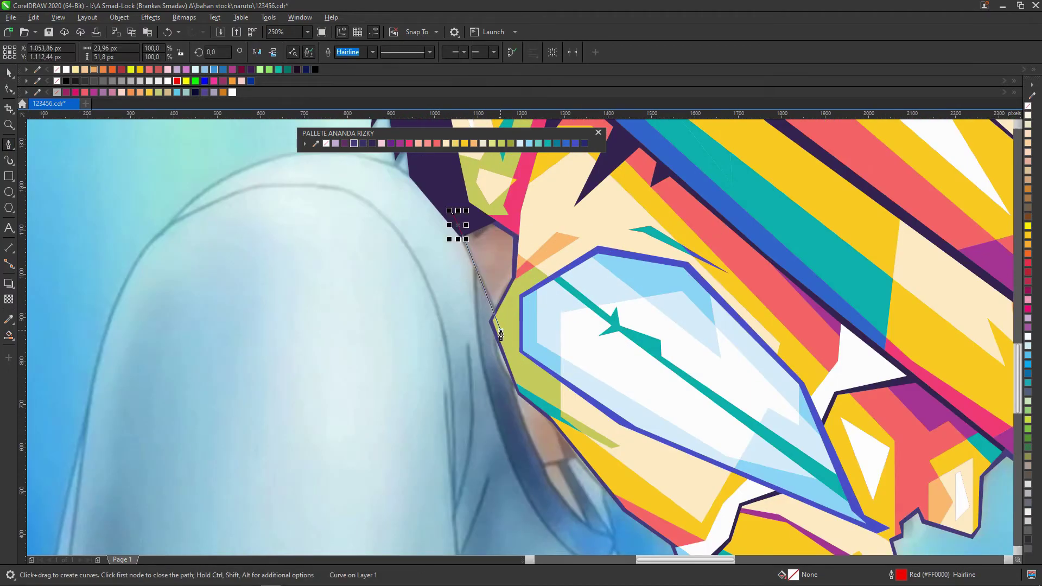
scroll(501, 335, up, 2)
scroll(504, 354, up, 2)
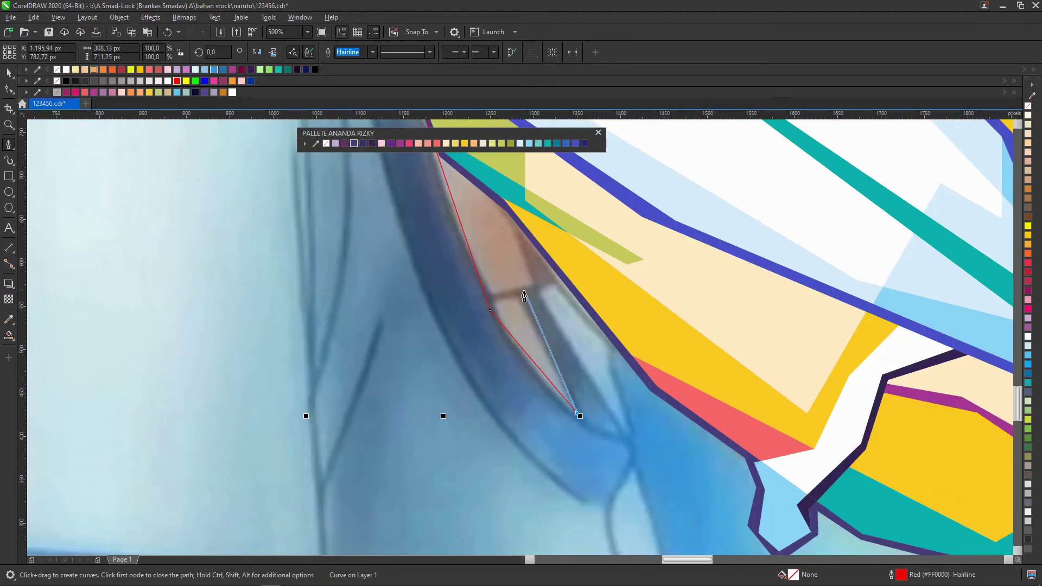
click(455, 309)
click(536, 350)
click(578, 329)
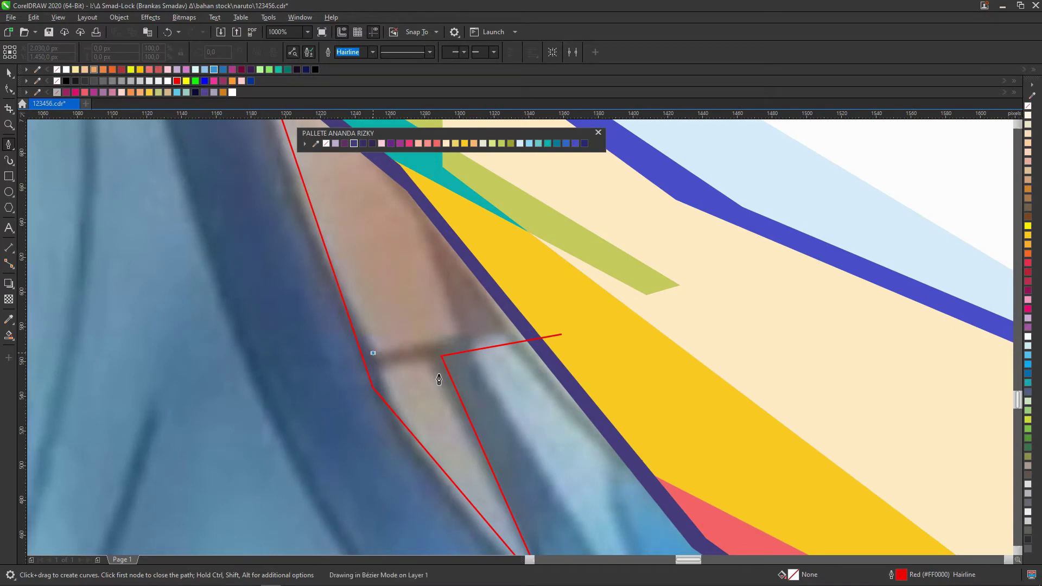
Trace a second line across the neck and the narrow skin triangle inside the collar opening
scroll(439, 379, down, 2)
scroll(470, 372, up, 2)
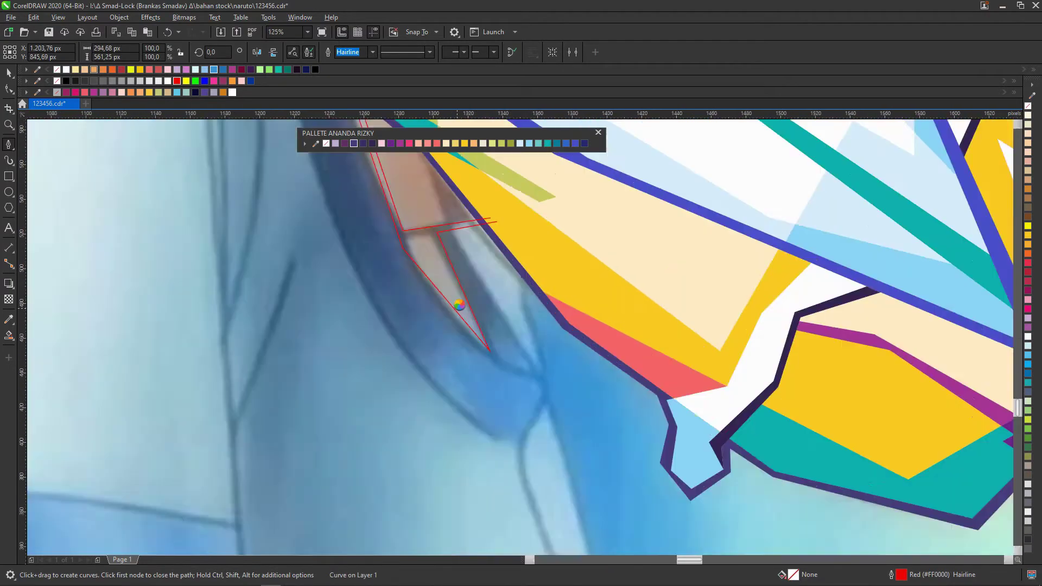
scroll(459, 305, up, 2)
scroll(406, 269, down, 2)
Smart-fill the traced neck outline strips and recolour them dark violet #463C7A
click(9, 335)
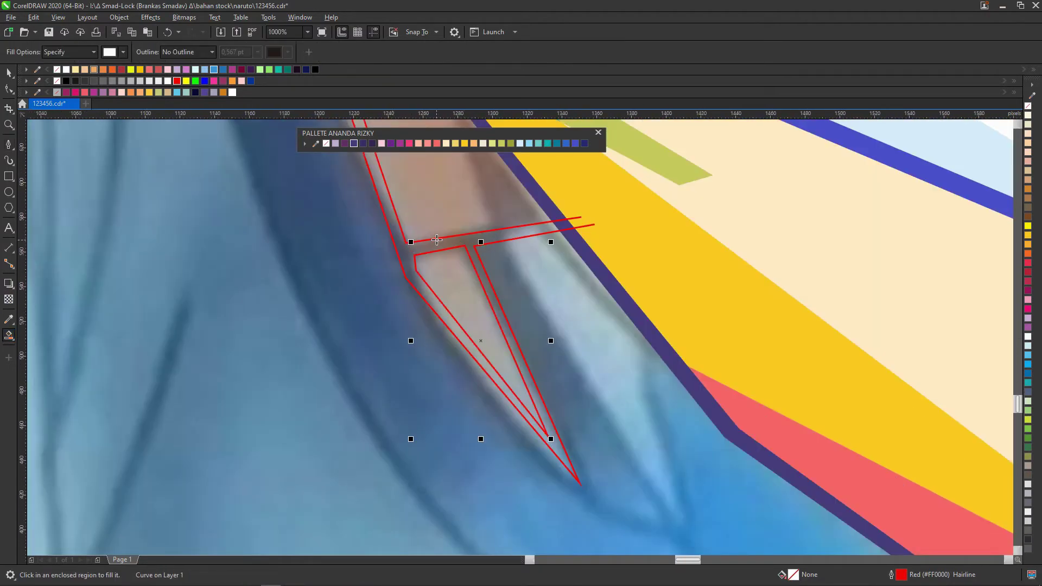
scroll(441, 171, down, 3)
scroll(441, 171, up, 2)
key(space)
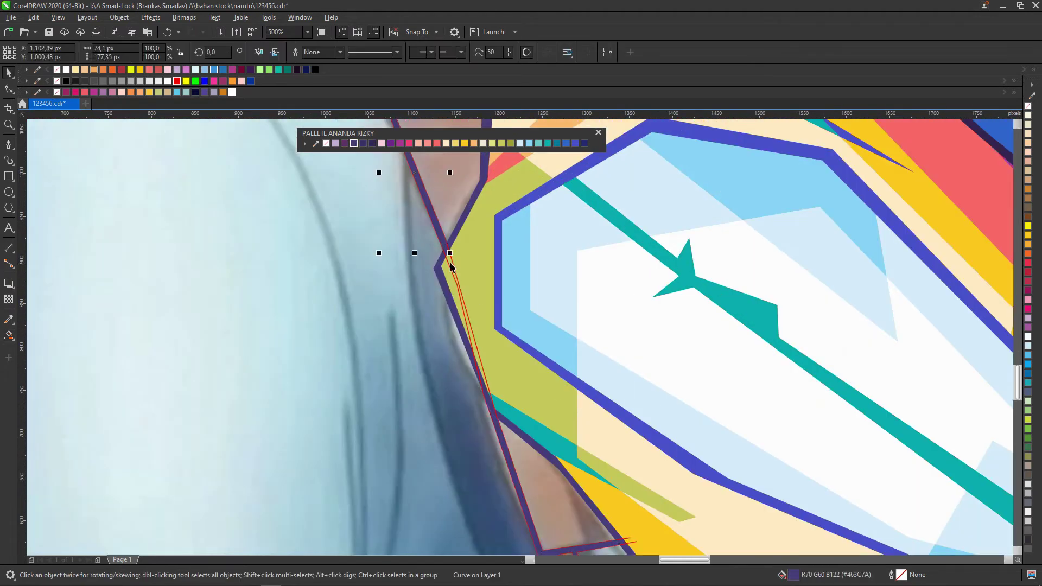
Draw zigzag facet lines across the lower neck skin and the narrow skin triangle inside the collar opening
scroll(508, 369, down, 1)
scroll(505, 374, up, 2)
key(space)
click(520, 337)
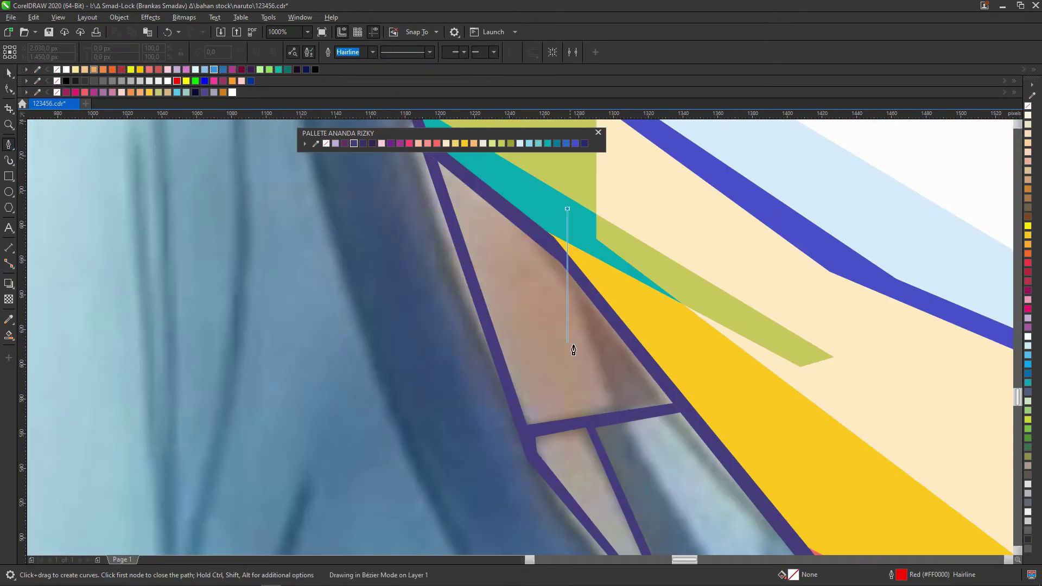
scroll(563, 380, down, 2)
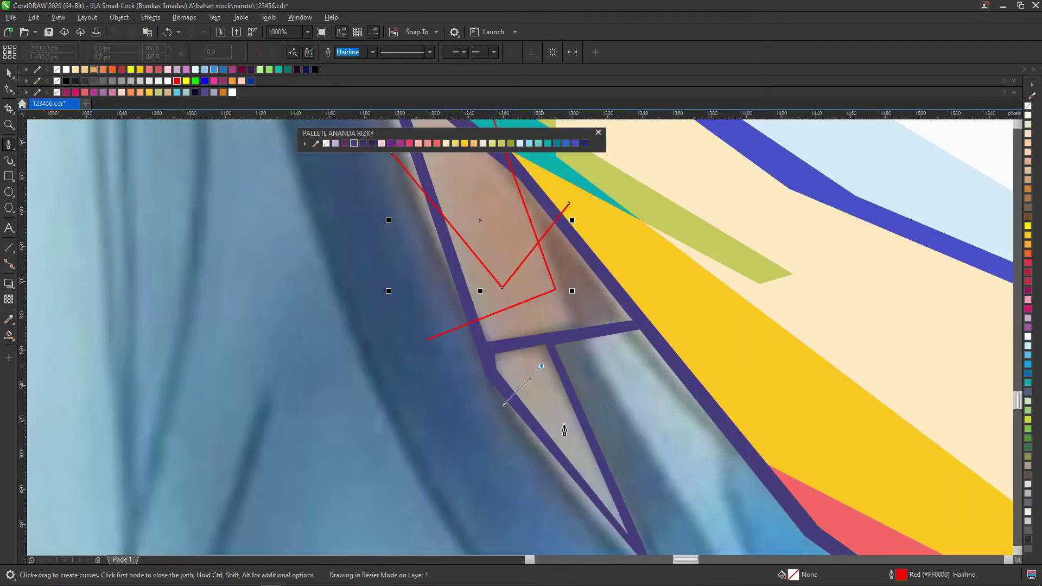
scroll(564, 461, up, 1)
scroll(570, 458, down, 1)
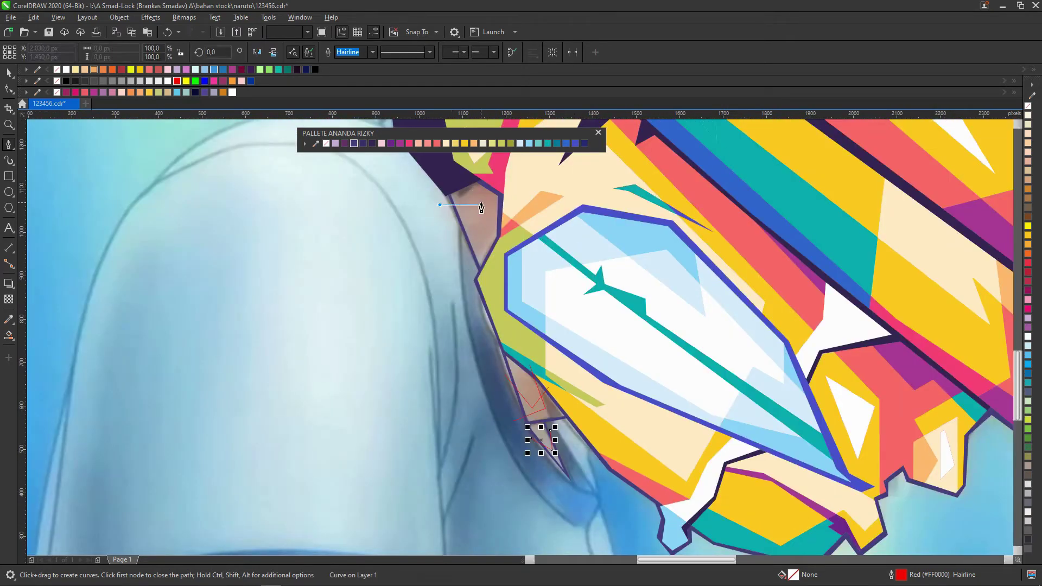
Draw angled facet lines across the upper neck skin piece just below the dark hair
click(482, 206)
click(502, 263)
scroll(467, 239, up, 1)
click(560, 189)
Smart-fill the upper neck facets white, yellow #FBCB23 and teal, and the lower neck's first facets white and yellow
click(9, 335)
scroll(477, 244, up, 1)
click(478, 244)
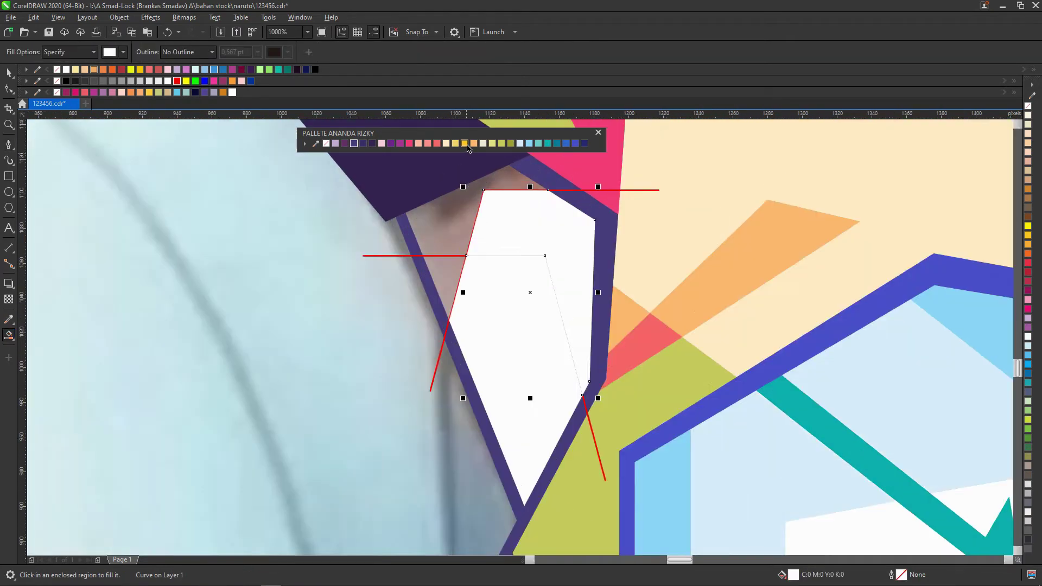
click(465, 143)
scroll(498, 254, down, 2)
scroll(498, 254, up, 1)
scroll(498, 255, up, 1)
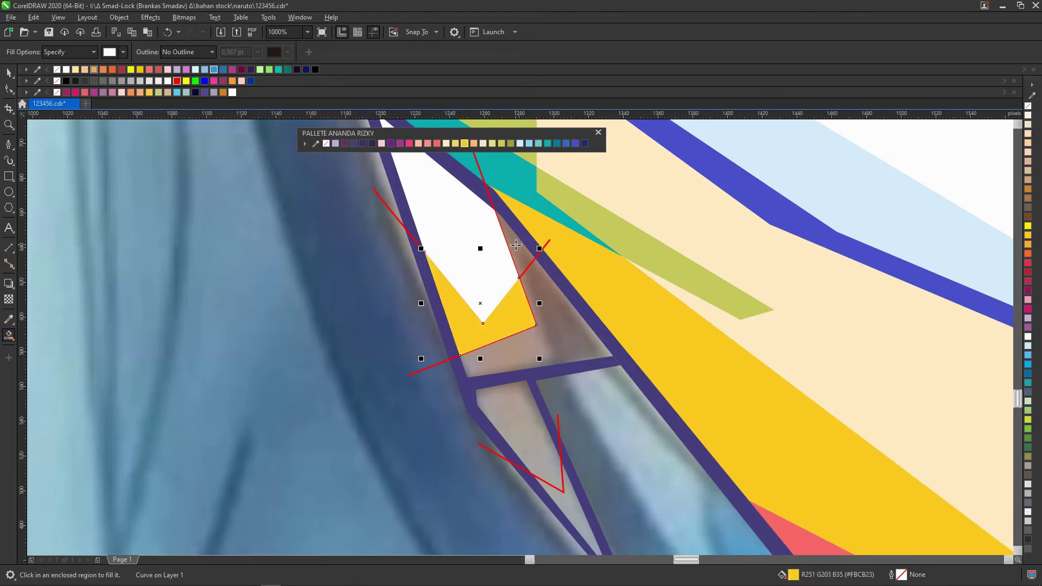
Fill the remaining lower neck facet coral and the collar triangle yellow and pink #F03A75, and remove the guide lines
click(534, 293)
scroll(535, 293, up, 1)
click(437, 143)
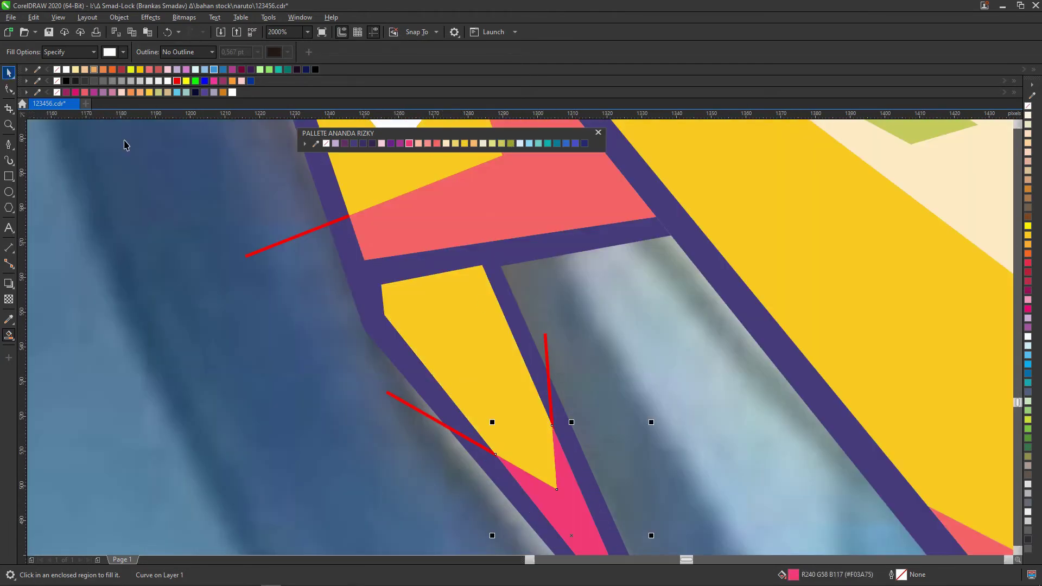
key(space)
scroll(347, 307, down, 1)
scroll(411, 222, down, 2)
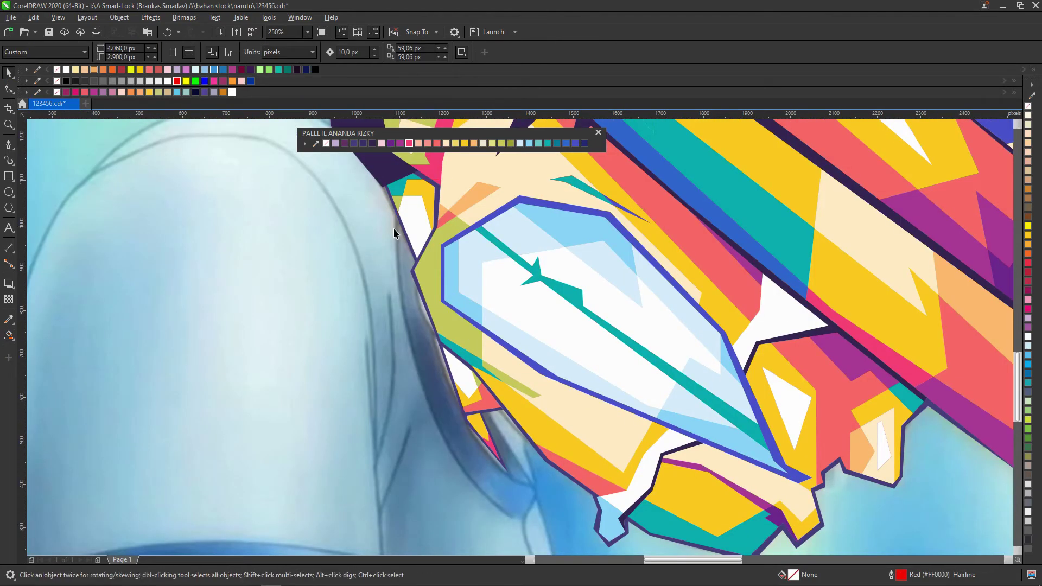
Trace a double outline of the shirt collar from the hair down around its tip and back up to the neck
scroll(510, 280, down, 2)
key(space)
scroll(454, 221, up, 3)
scroll(522, 506, down, 1)
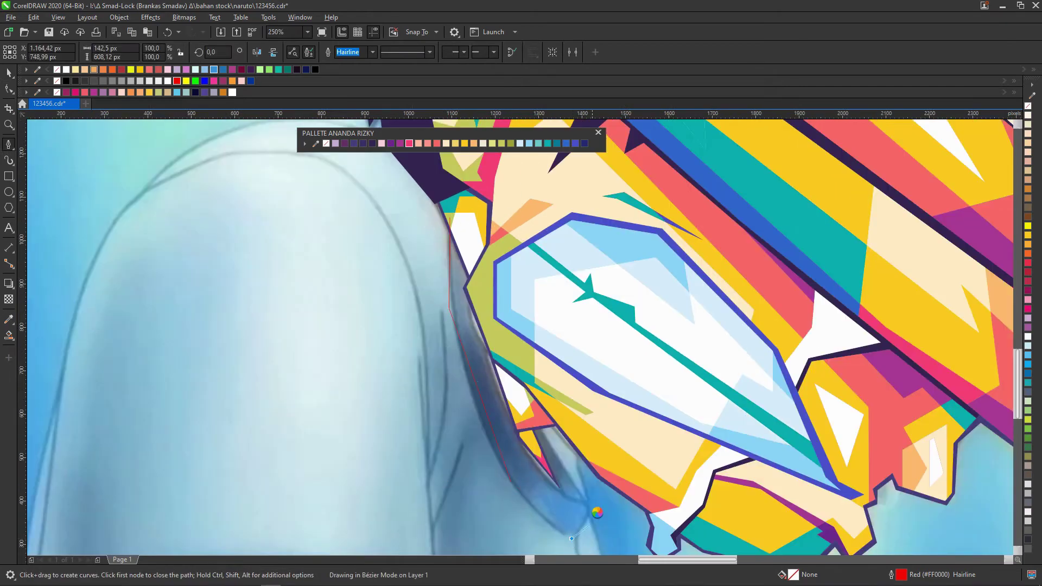
scroll(597, 512, up, 2)
scroll(466, 399, down, 1)
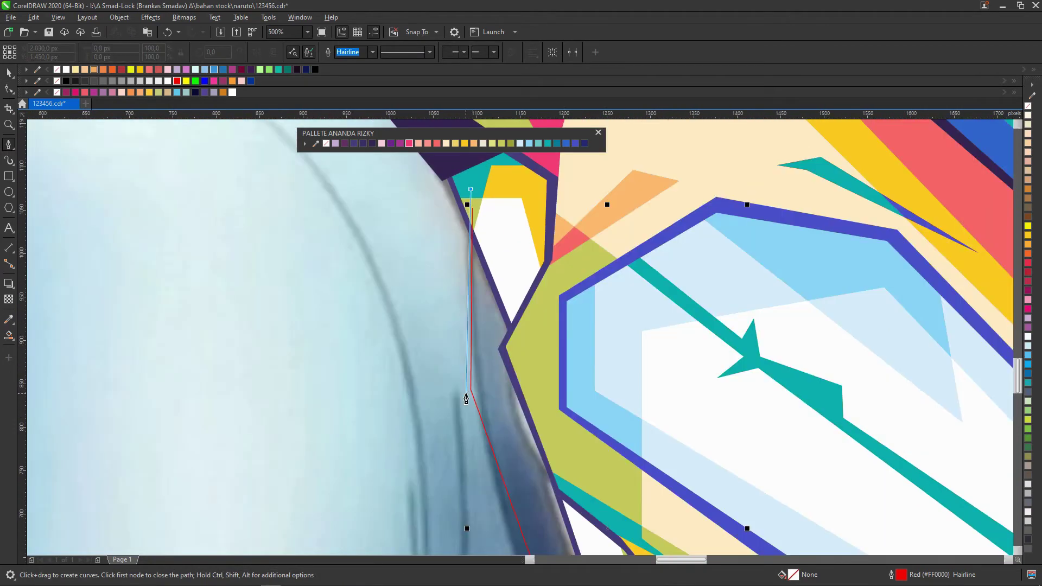
scroll(465, 398, down, 3)
scroll(514, 456, right, 2)
click(574, 388)
scroll(575, 388, down, 2)
click(477, 177)
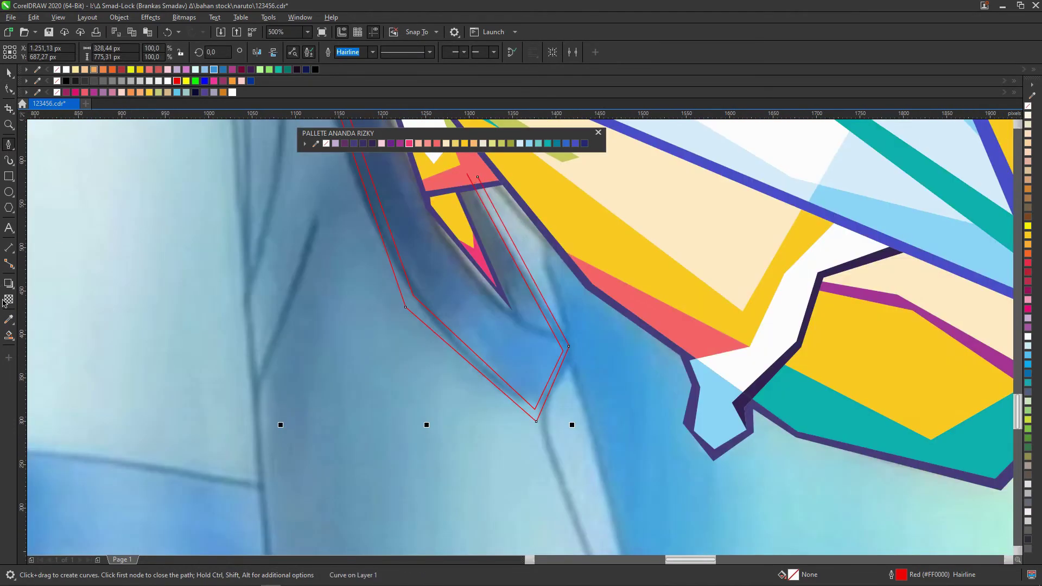
Fill the strip between the collar's two traced outlines very dark violet and clear its guide lines
right_click(372, 143)
key(space)
scroll(558, 384, down, 3)
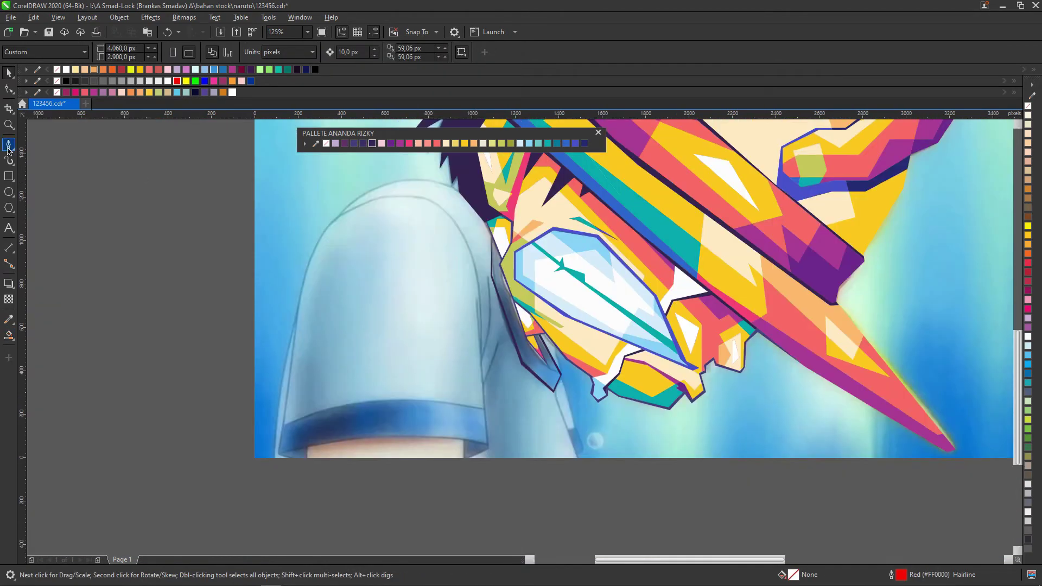
Draw zigzag facet lines inside the collar, near its tip and along its upper part beside the neck
click(9, 145)
scroll(537, 369, up, 3)
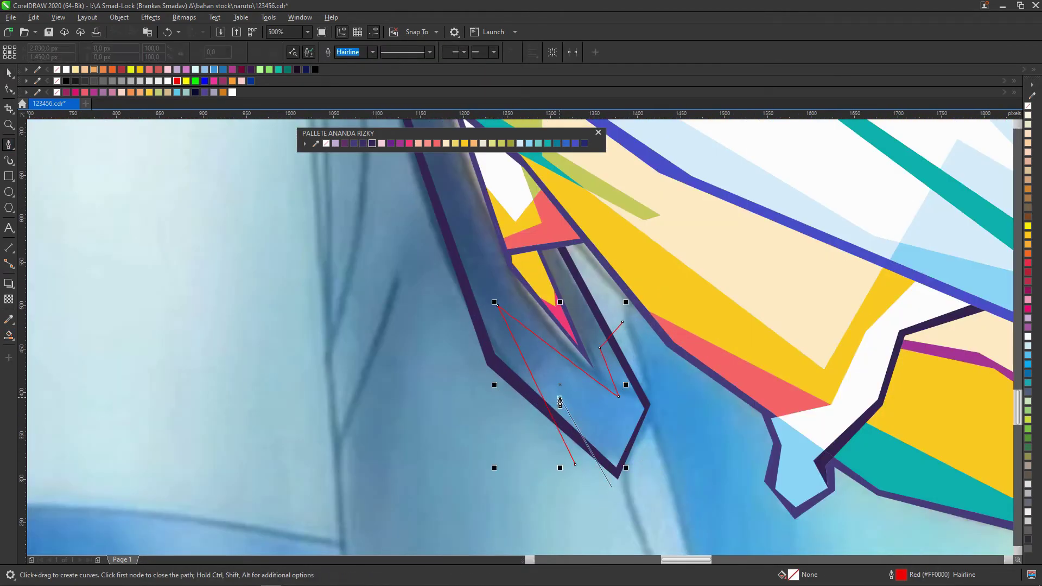
scroll(560, 402, down, 3)
scroll(522, 329, up, 3)
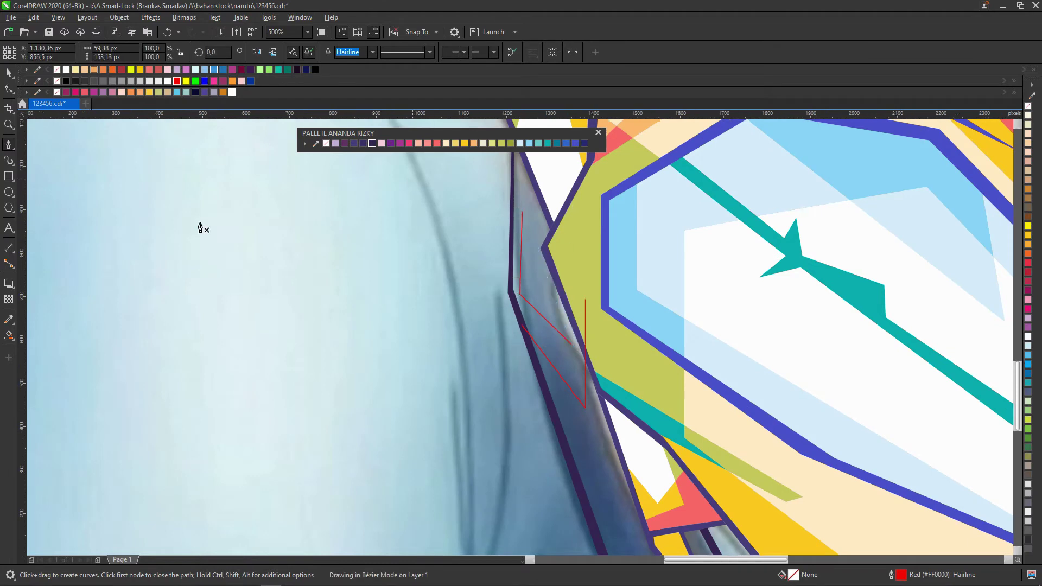
scroll(465, 262, down, 2)
Smart-fill the collar facets with blue, teal, yellow and olive green #C5CC5C
click(9, 336)
click(482, 255)
click(547, 143)
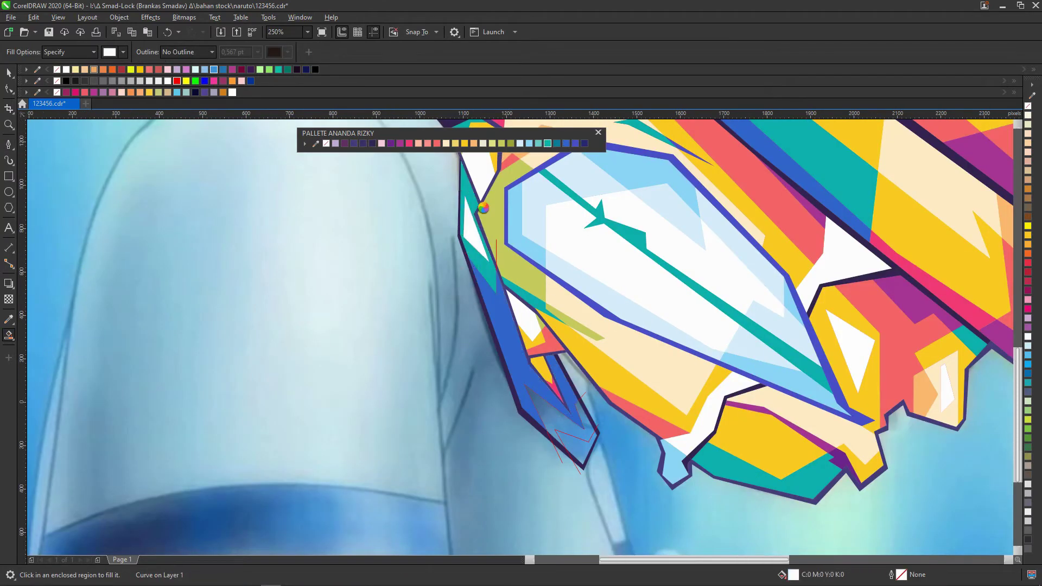
scroll(478, 245, up, 4)
scroll(499, 147, down, 2)
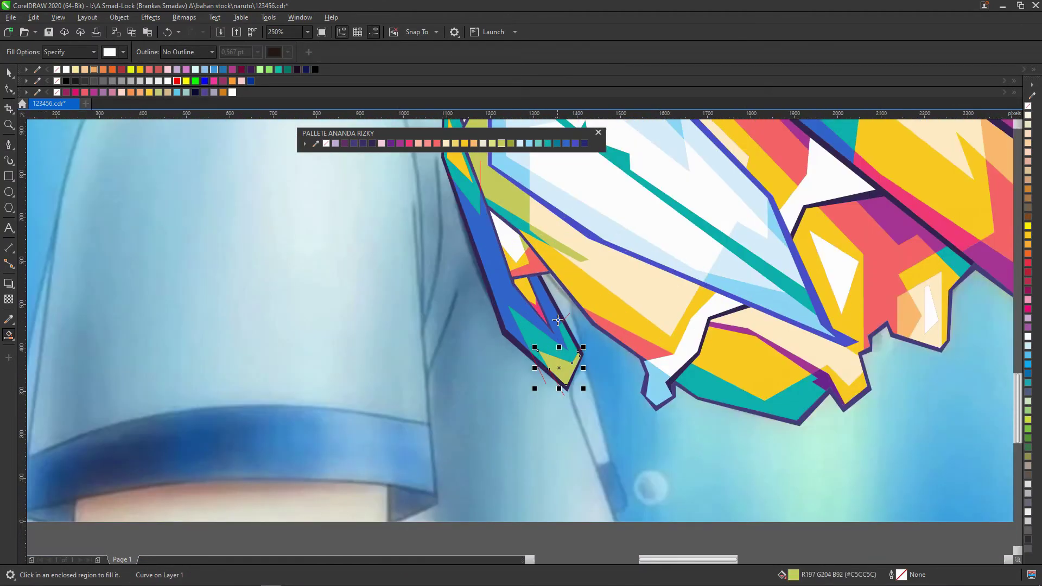
key(space)
scroll(507, 243, up, 2)
scroll(507, 243, down, 2)
scroll(507, 243, up, 2)
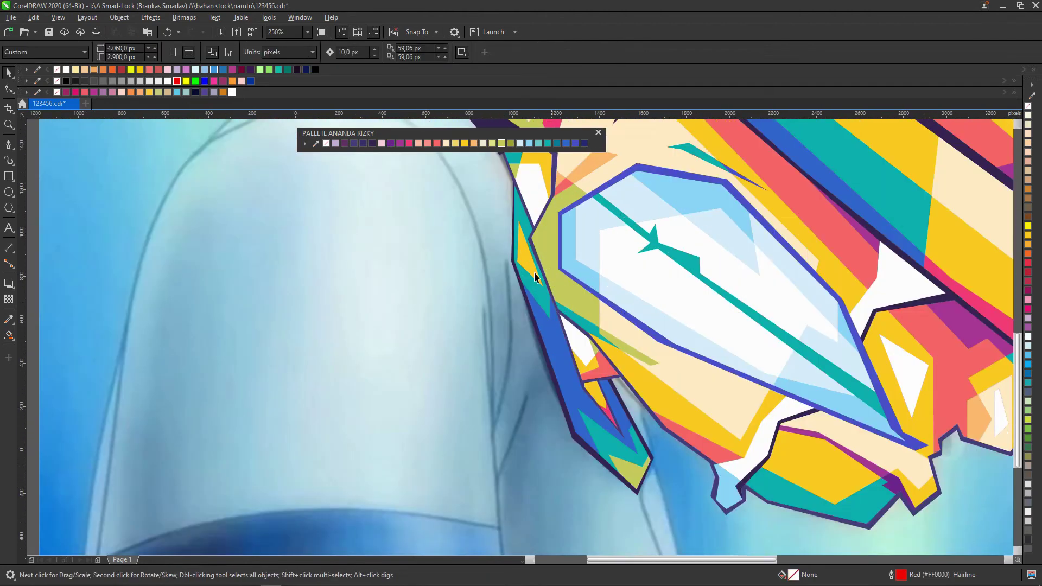
Trace the sleeve's outline over the shoulder, down to the cuff, below the page edge and back up beside the collar
scroll(538, 276, down, 3)
key(F5)
scroll(532, 233, up, 3)
click(410, 201)
scroll(410, 202, down, 4)
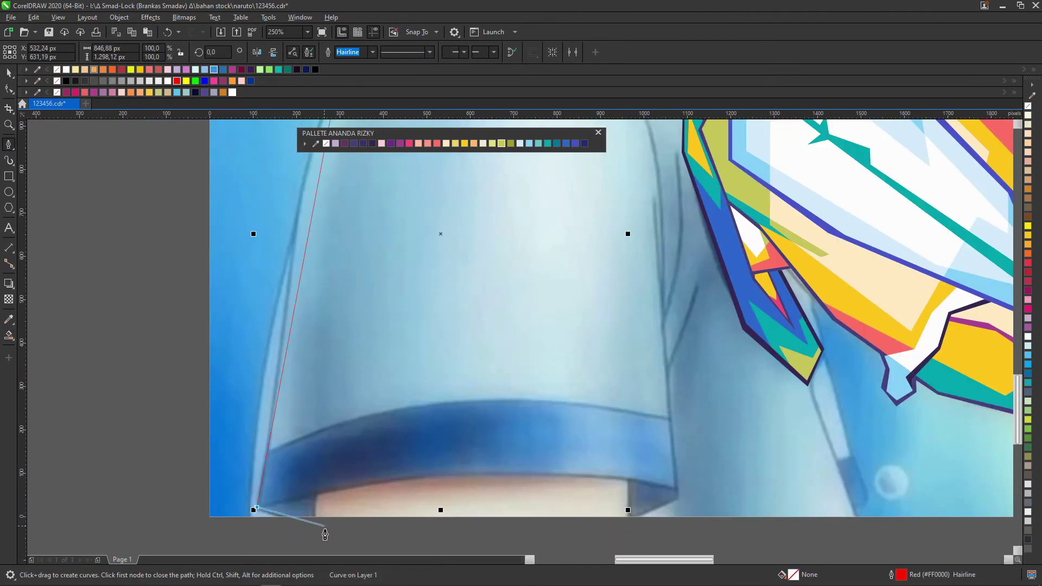
click(324, 532)
click(608, 449)
scroll(608, 380, down, 3)
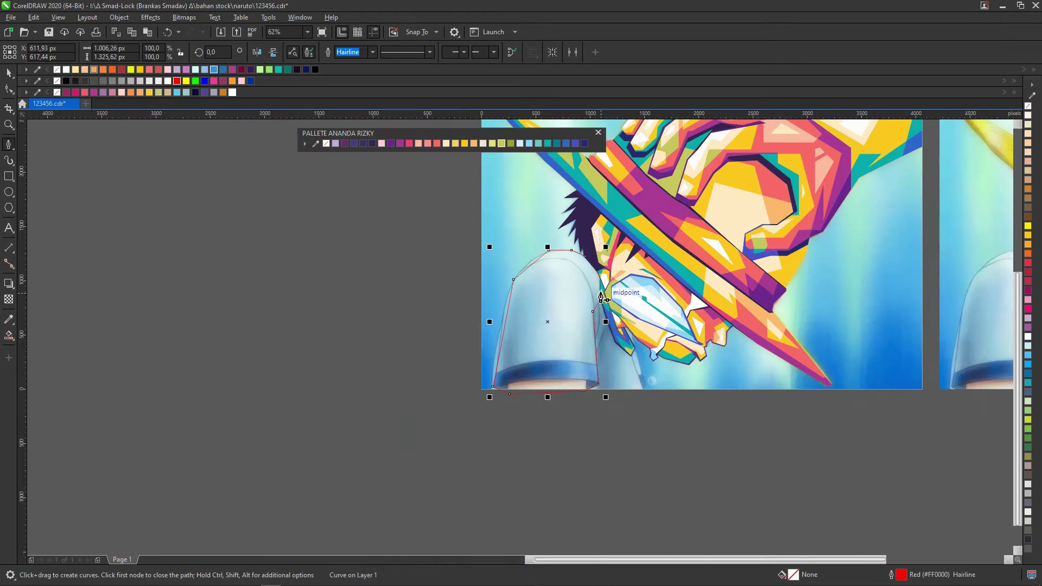
Trace two parallel lines along the upper edge of the sleeve's blue cuff, extending past both sides
scroll(520, 271, up, 2)
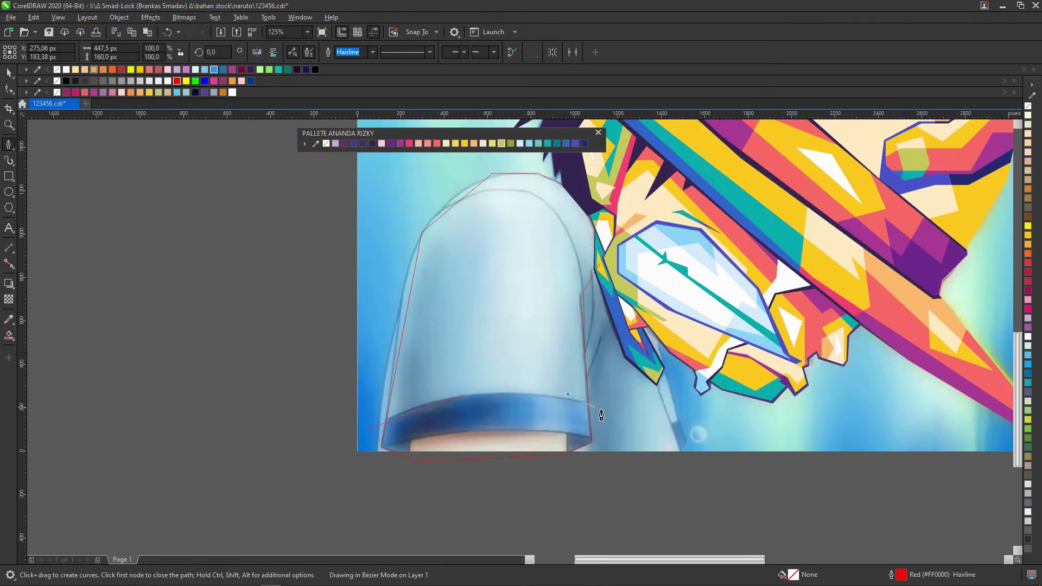
drag(601, 415, 543, 396)
scroll(523, 429, up, 2)
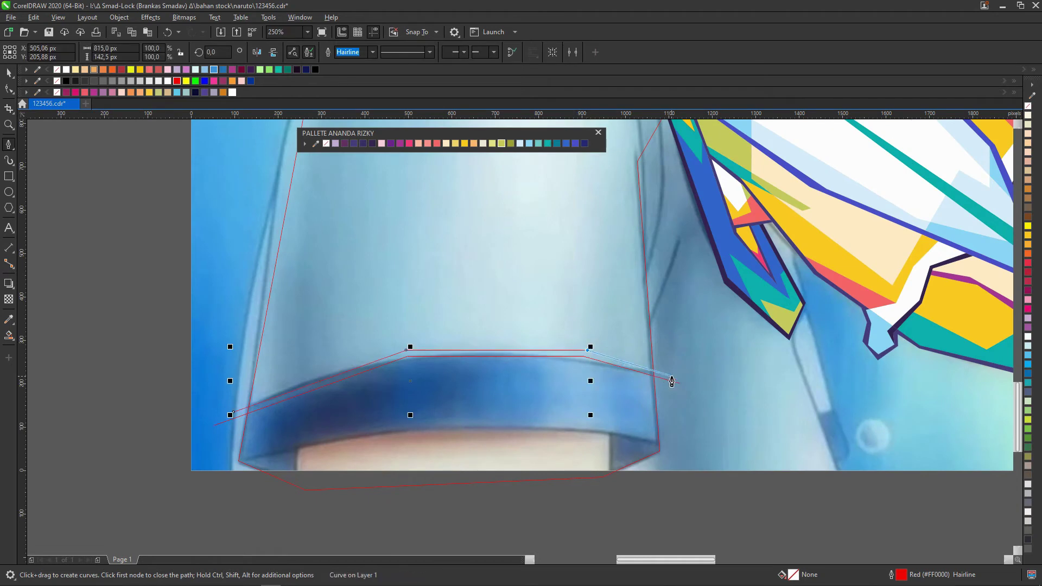
click(672, 381)
Smart-fill the strip along the cuff's upper edge and colour it dark violet #463C7A, clearing its guide lines
scroll(672, 382, down, 2)
click(9, 336)
click(9, 73)
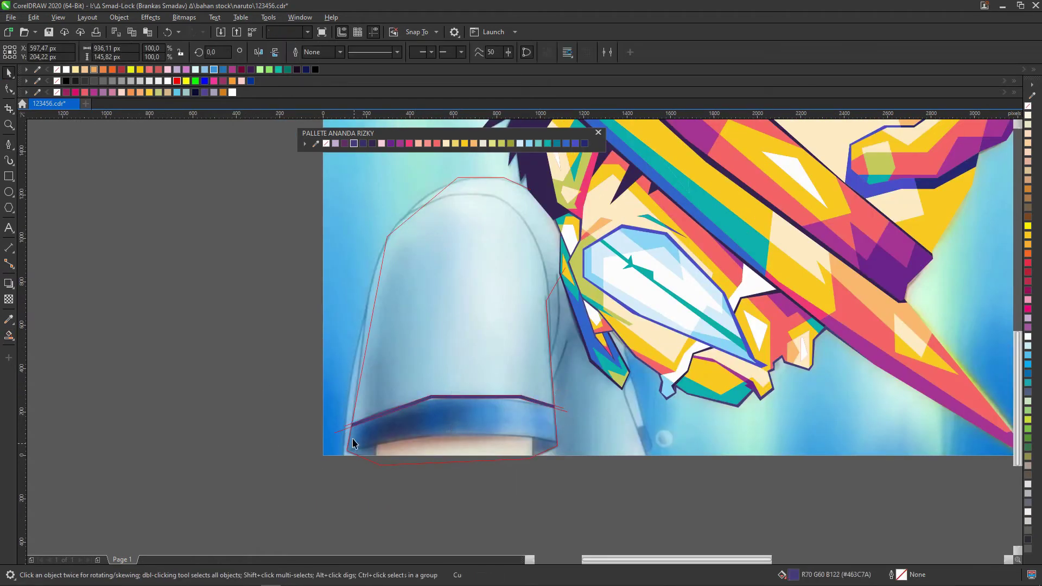
click(350, 433)
Draw zigzag facet lines across the sleeve's body between the shoulder and the cuff
click(8, 144)
click(358, 276)
click(452, 243)
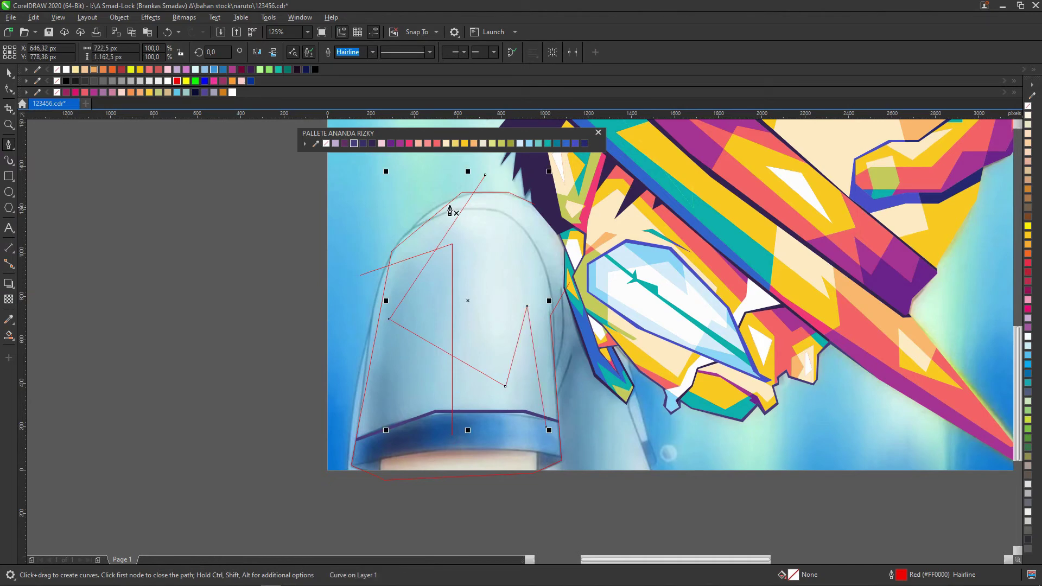
scroll(516, 194, up, 1)
click(556, 210)
click(479, 210)
scroll(481, 223, down, 1)
double_click(542, 271)
Draw angled facet lines following the seam across the top of the shoulder
scroll(405, 240, up, 1)
click(364, 260)
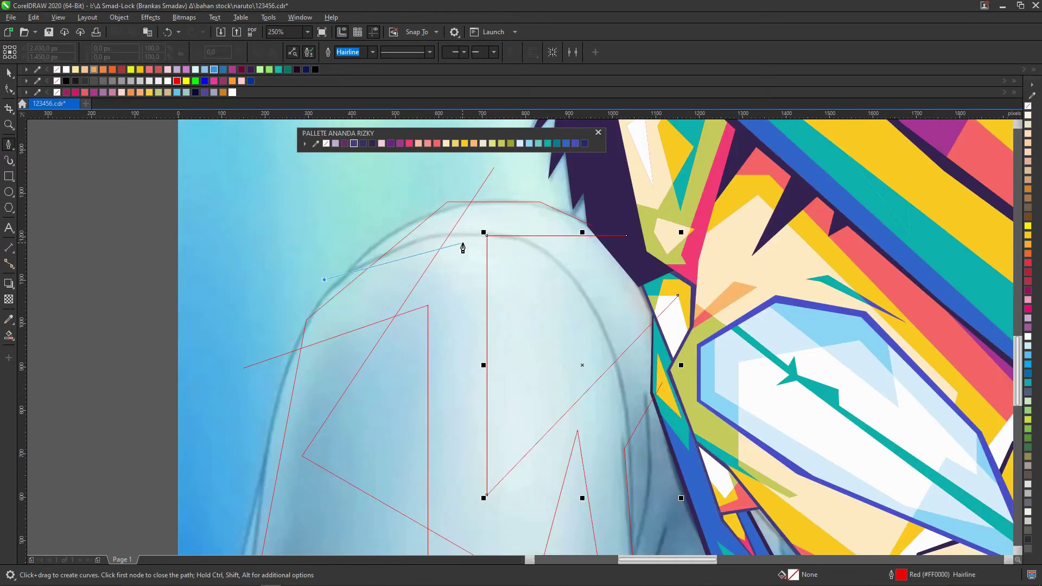
scroll(380, 234, down, 1)
click(402, 278)
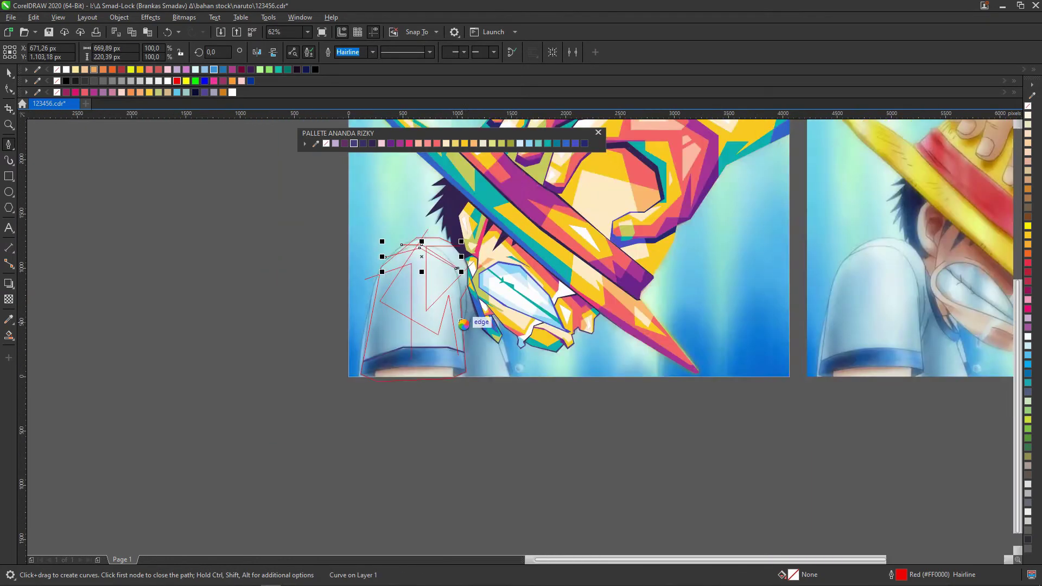
Draw a line from below the cuff up beside the sleeve and zigzag facet lines in the fold next to the collar
scroll(470, 437, up, 1)
click(470, 464)
scroll(470, 464, down, 1)
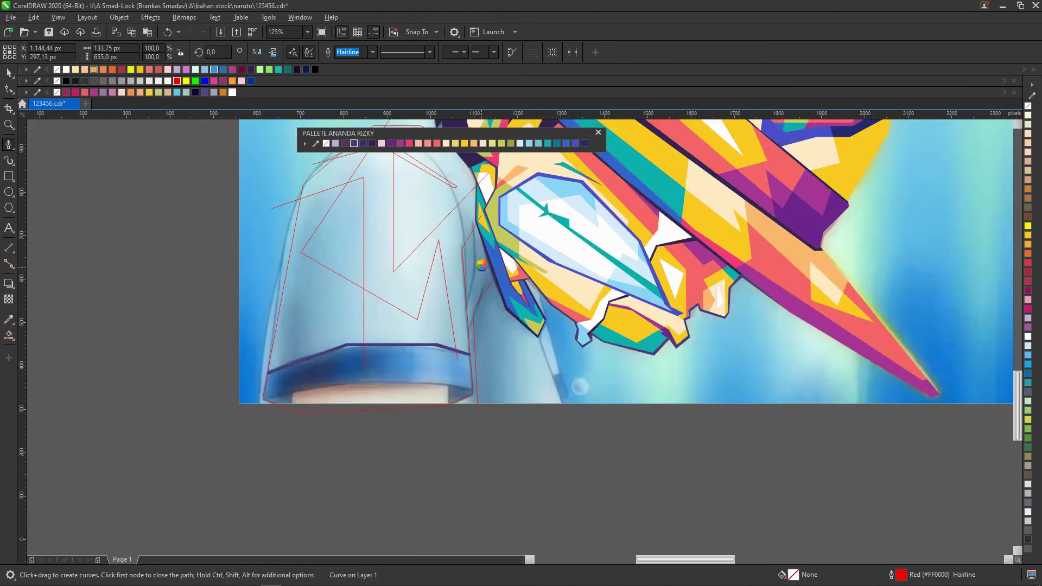
scroll(488, 225, up, 1)
double_click(467, 345)
scroll(466, 348, down, 1)
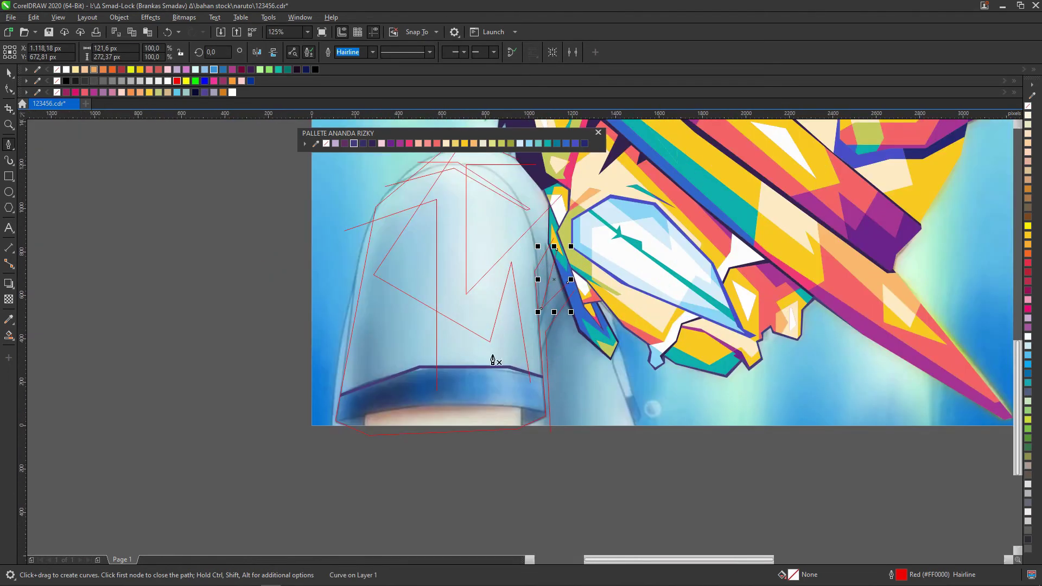
scroll(493, 359, down, 1)
scroll(504, 293, up, 1)
Smart-fill the sleeve's upper and central facets cream and white, and colour the facet on its outer side yellow
click(9, 336)
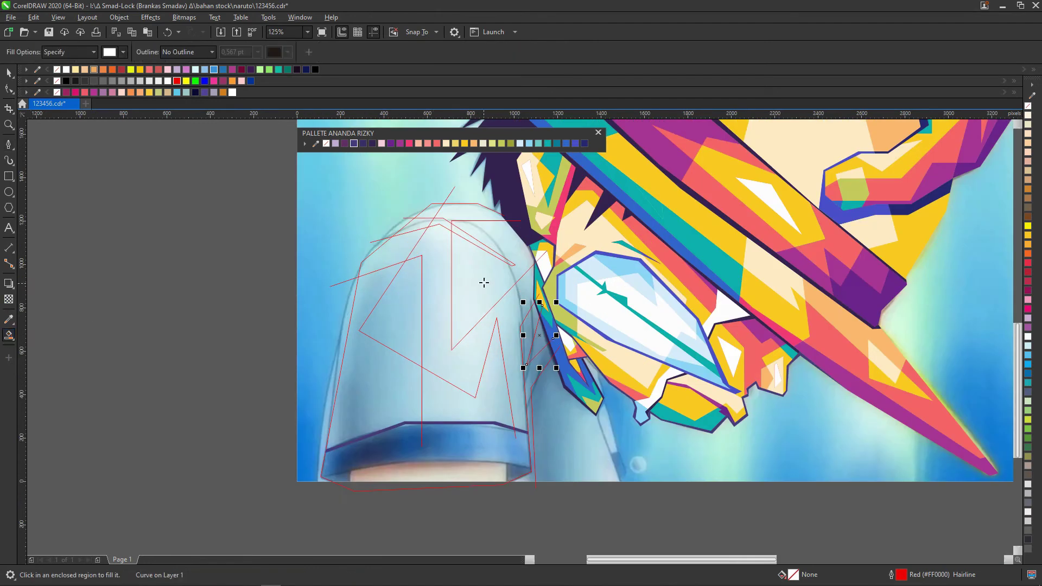
click(473, 190)
scroll(496, 243, down, 1)
scroll(496, 243, up, 2)
scroll(496, 244, down, 1)
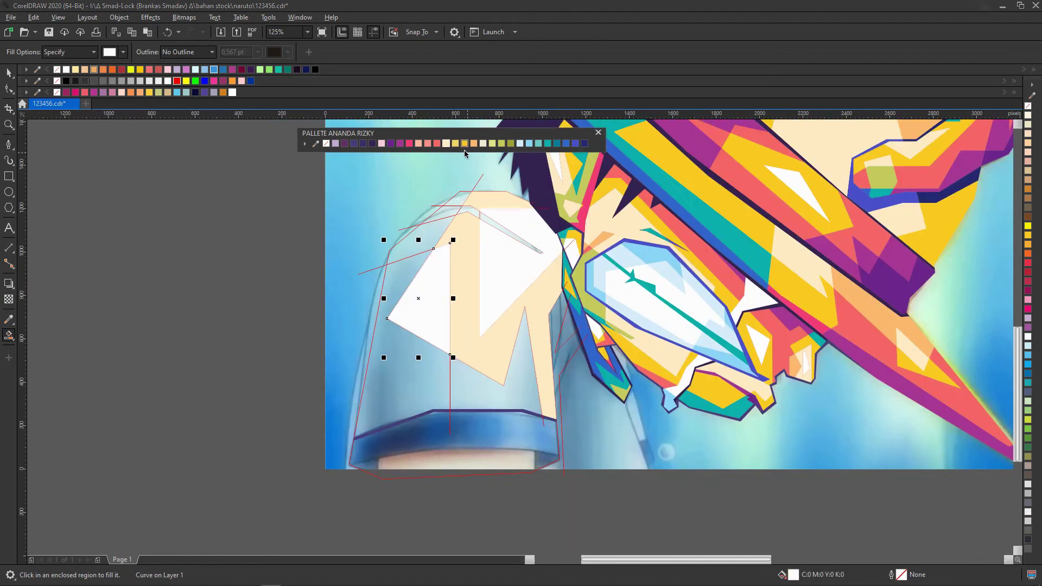
click(465, 143)
scroll(370, 286, up, 1)
Fill the outer shoulder facet olive green, the lower outer sleeve facet coral and the facet above the cuff yellow
click(371, 286)
scroll(371, 286, down, 1)
click(302, 424)
scroll(371, 286, up, 1)
click(465, 143)
click(592, 434)
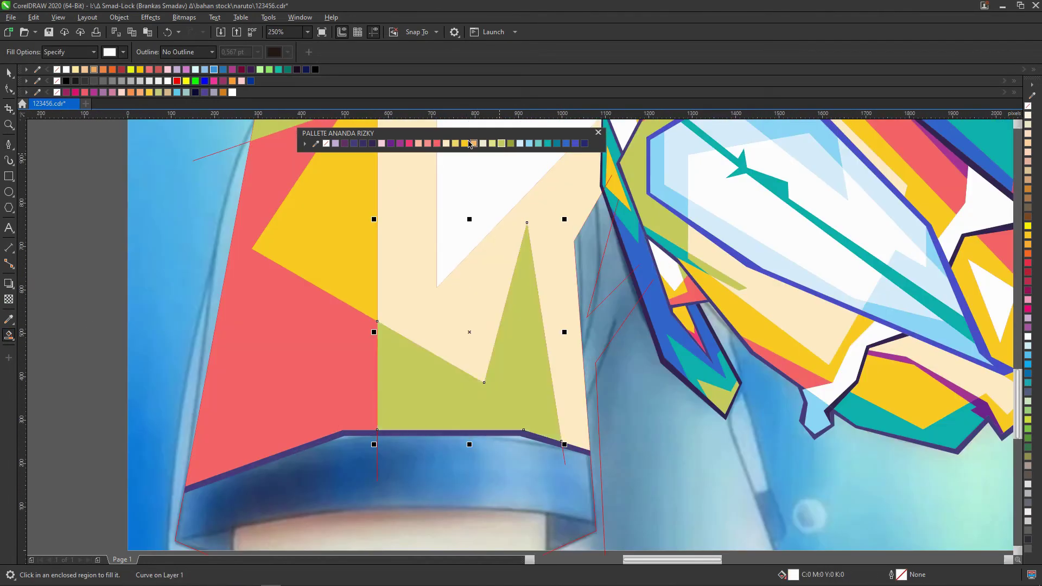
scroll(370, 286, down, 2)
scroll(130, 132, up, 2)
scroll(131, 132, down, 2)
scroll(491, 404, up, 2)
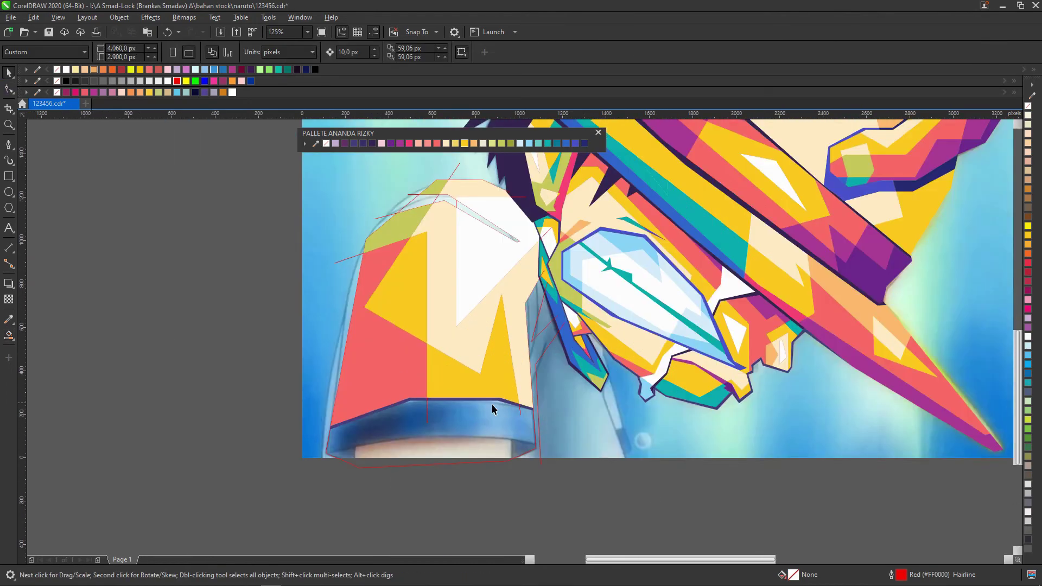
Fill the thin facets along the shoulder seam with cream and olive green #C5CC5C
scroll(492, 404, up, 1)
click(542, 261)
click(446, 144)
click(422, 205)
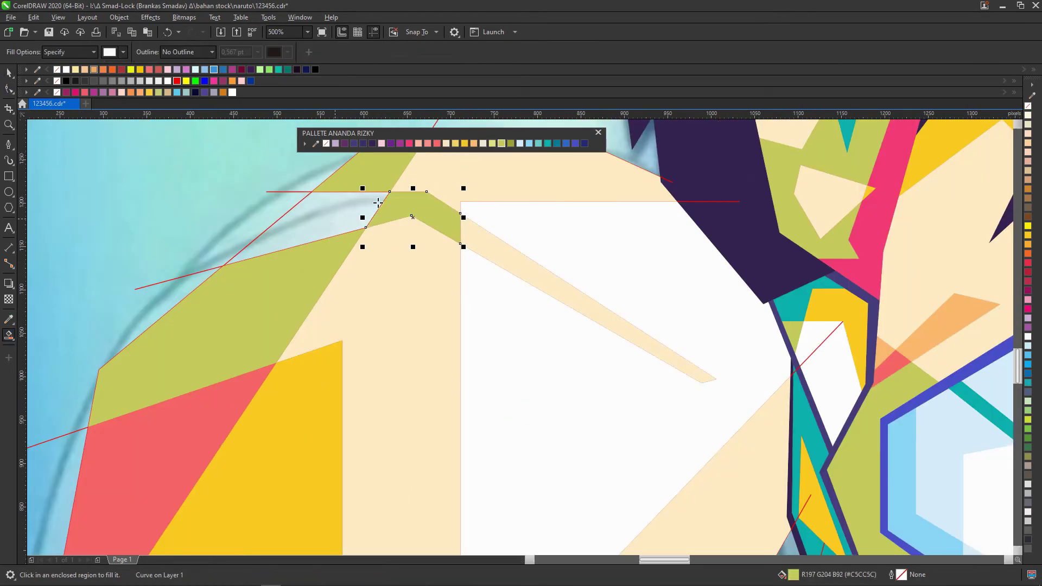
scroll(379, 202, down, 4)
Smart-fill the fold facets and the narrow strip between the sleeve and the collar with coral and yellow
scroll(500, 293, up, 2)
click(500, 293)
scroll(493, 345, up, 1)
scroll(535, 195, down, 1)
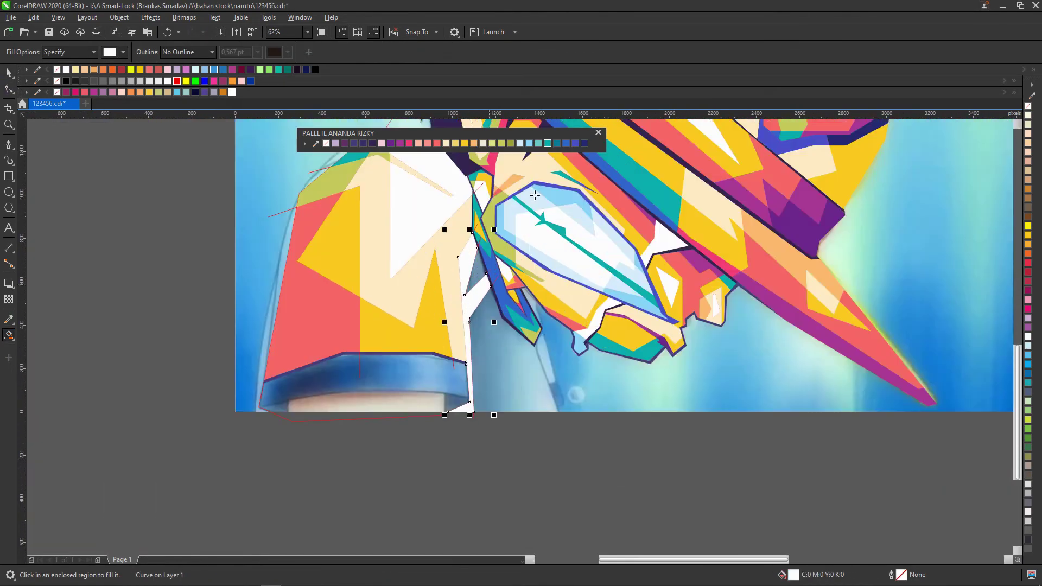
click(465, 143)
scroll(465, 163, down, 2)
scroll(434, 244, up, 2)
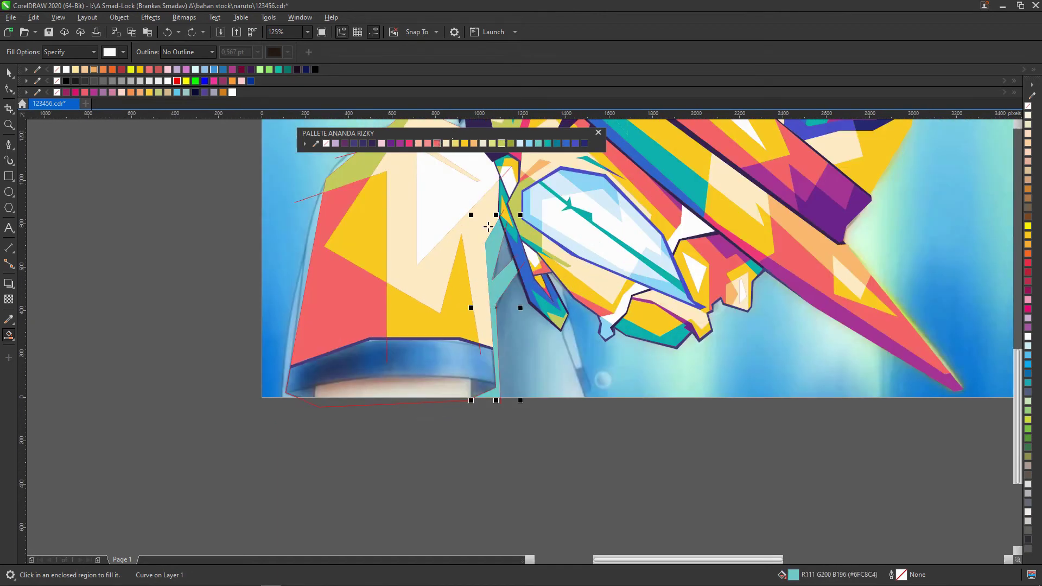
scroll(379, 272, down, 2)
scroll(250, 271, up, 3)
Delete the leftover zigzag guide lines on the sleeve and the coral strip beside the cuff
key(space)
scroll(635, 344, down, 2)
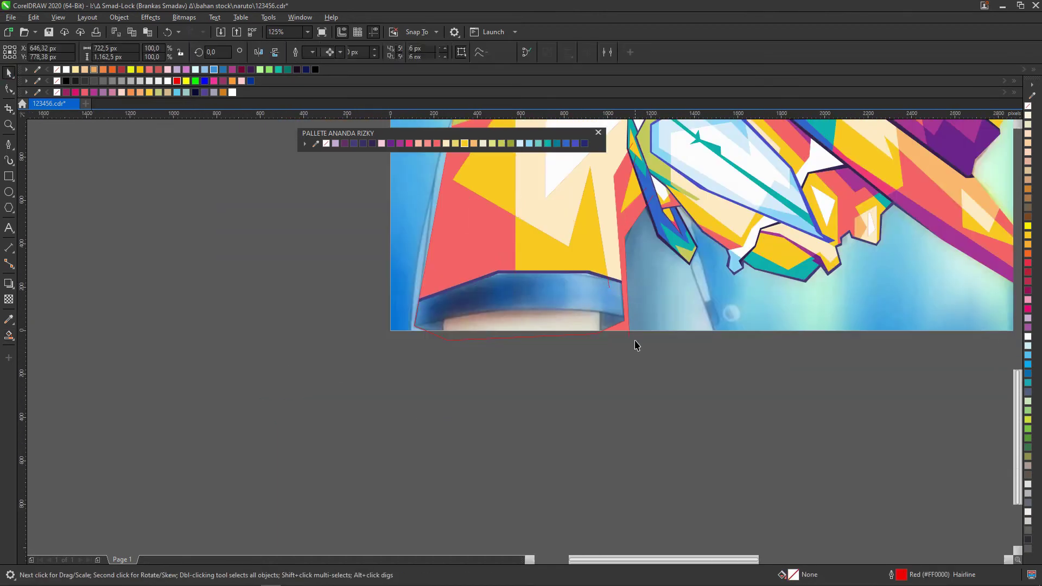
scroll(624, 338, up, 1)
scroll(642, 345, up, 1)
Smart-fill the thin shadow strip along the inner side of the cuff with purple
key(space)
scroll(641, 346, up, 2)
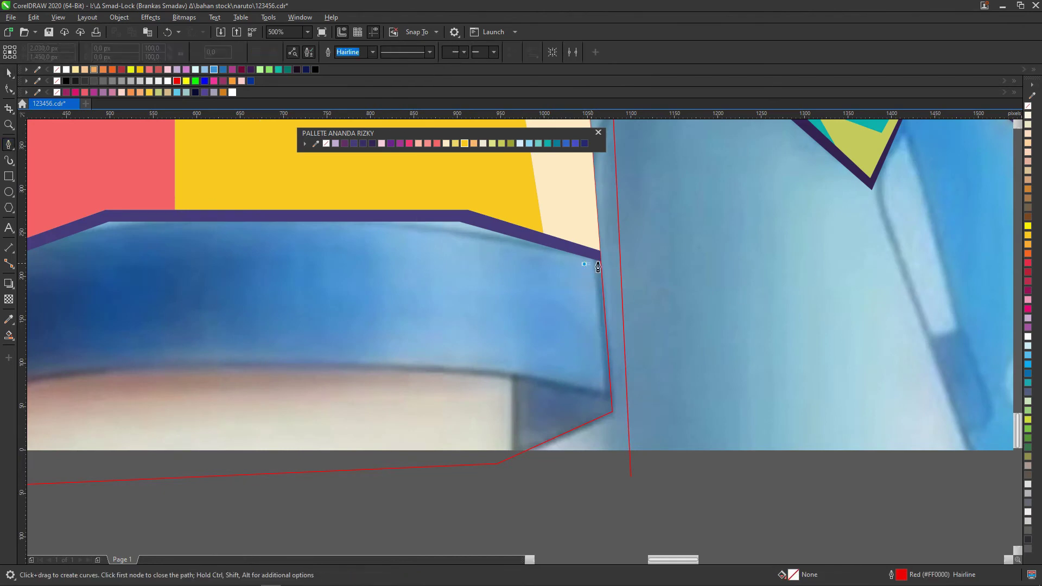
click(596, 240)
click(391, 143)
key(space)
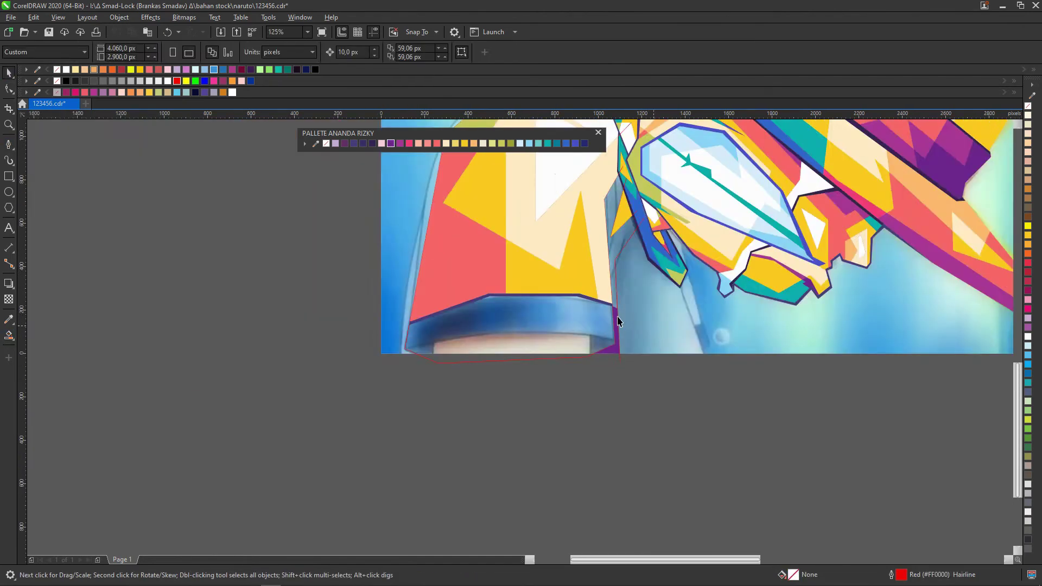
Fill the narrow strip above the cuff between the sleeve and shirt body with coral, and delete its guide line
scroll(439, 280, down, 5)
click(586, 294)
scroll(542, 245, up, 2)
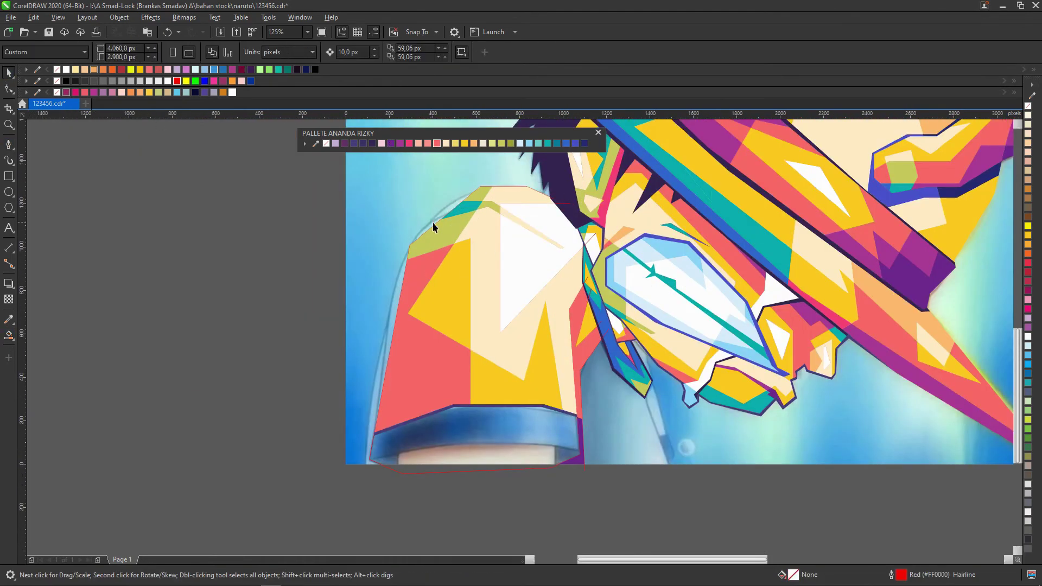
scroll(509, 197, up, 4)
scroll(509, 196, down, 3)
scroll(543, 296, up, 1)
scroll(553, 298, down, 1)
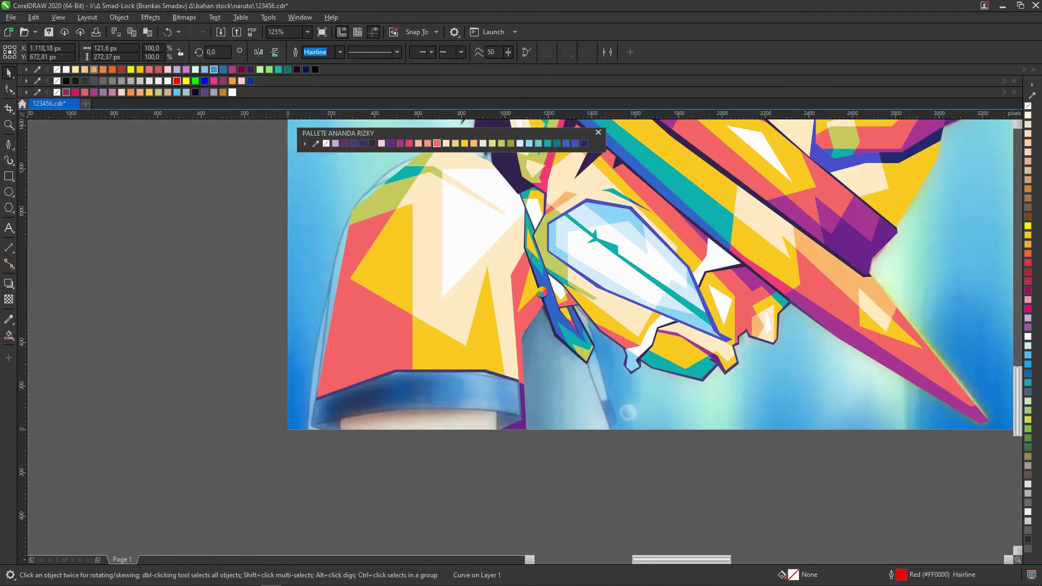
scroll(557, 298, up, 2)
key(Escape)
scroll(430, 240, down, 1)
scroll(431, 240, up, 1)
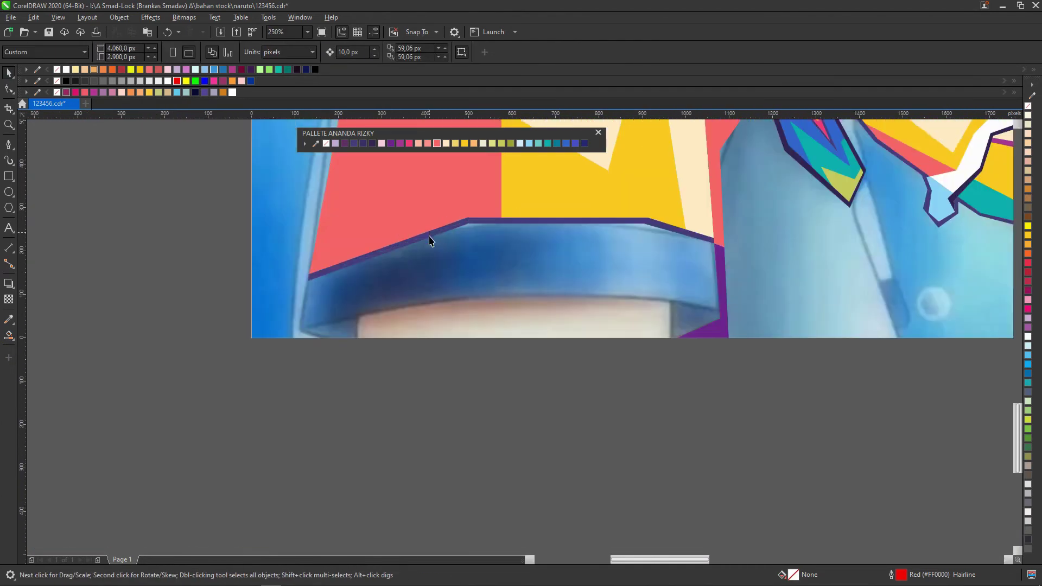
Trace the thin lower edge band of the cuff and smart-fill it with dark indigo
click(7, 145)
click(756, 323)
scroll(756, 323, up, 1)
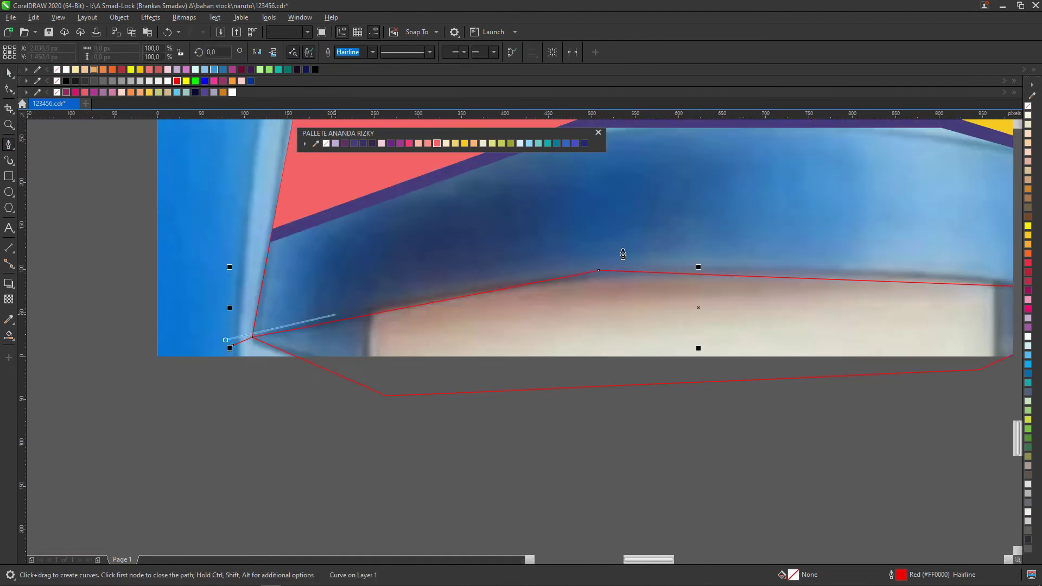
scroll(726, 174, down, 1)
scroll(570, 239, up, 1)
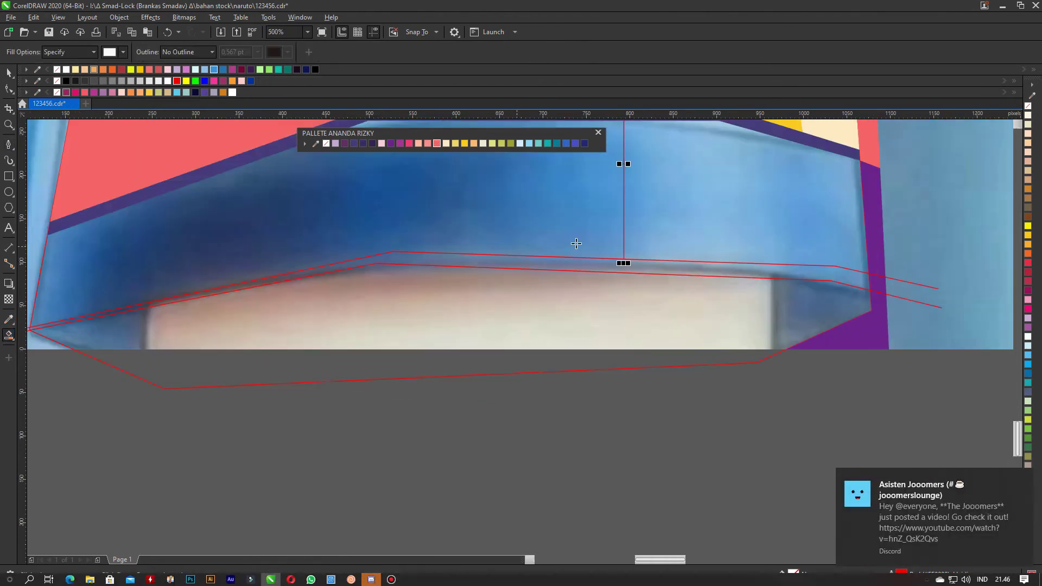
click(533, 237)
scroll(530, 275, down, 1)
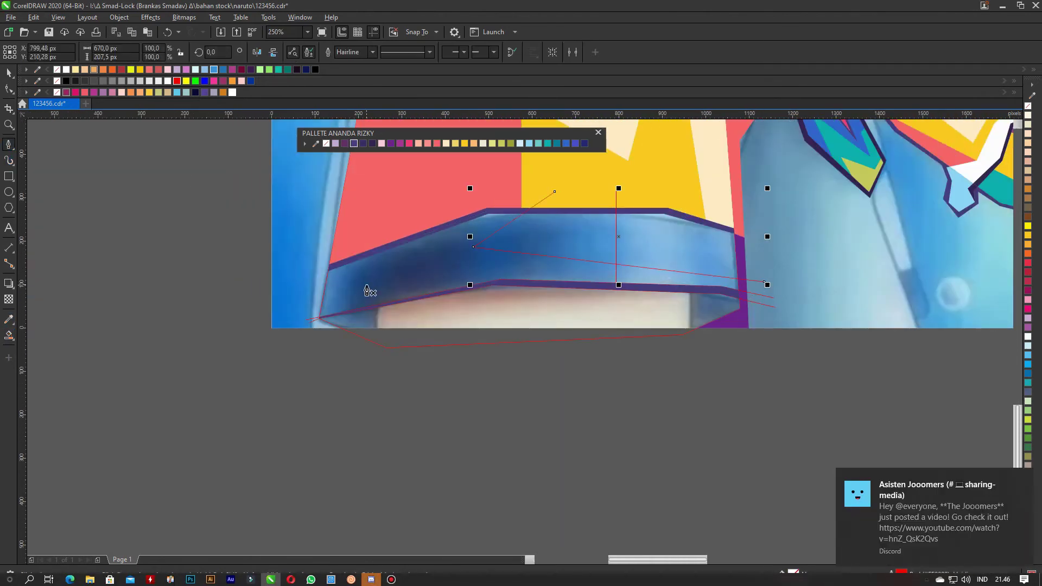
Draw the cuff's facet lines, including a triangular highlight about 226 by 79 px on its inner half
click(663, 223)
scroll(660, 224, up, 1)
click(664, 225)
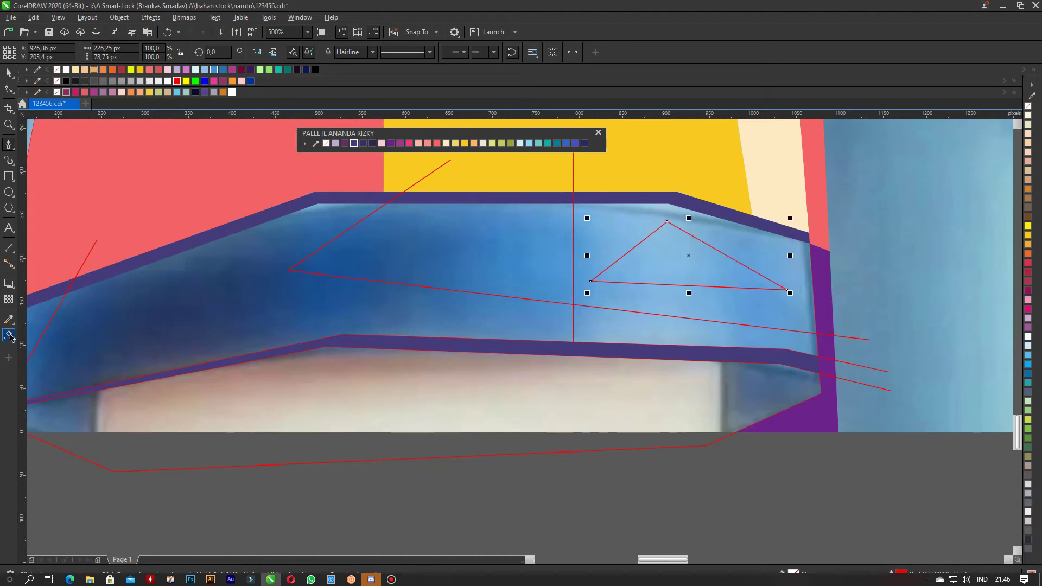
Smart-fill the cuff's upper facets with light blue and pale blue and the triangular highlight with white
click(9, 335)
scroll(606, 212, down, 1)
click(519, 233)
click(529, 143)
click(380, 272)
key(ctrl+z)
scroll(619, 284, up, 2)
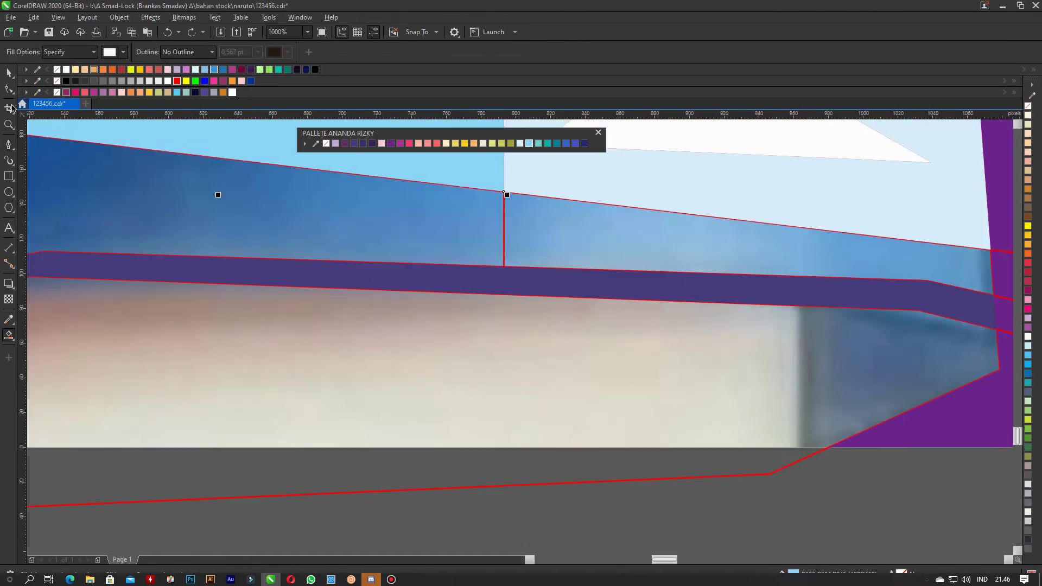
Smart-fill the cuff's lower strip with light blue, its large outer facet with royal blue and its outer corner with teal
scroll(509, 277, down, 2)
click(9, 335)
click(640, 290)
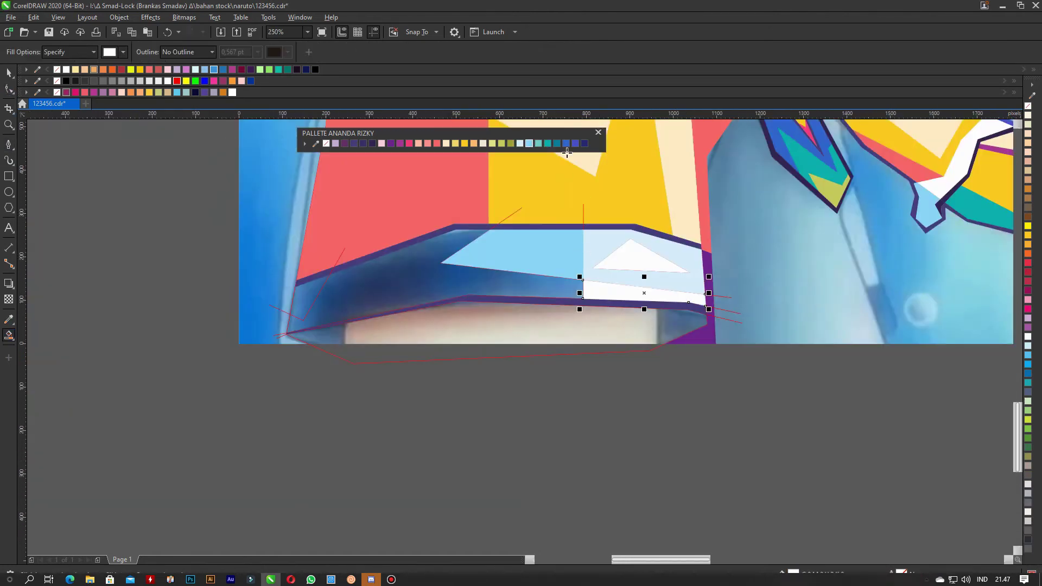
click(565, 144)
scroll(565, 163, down, 2)
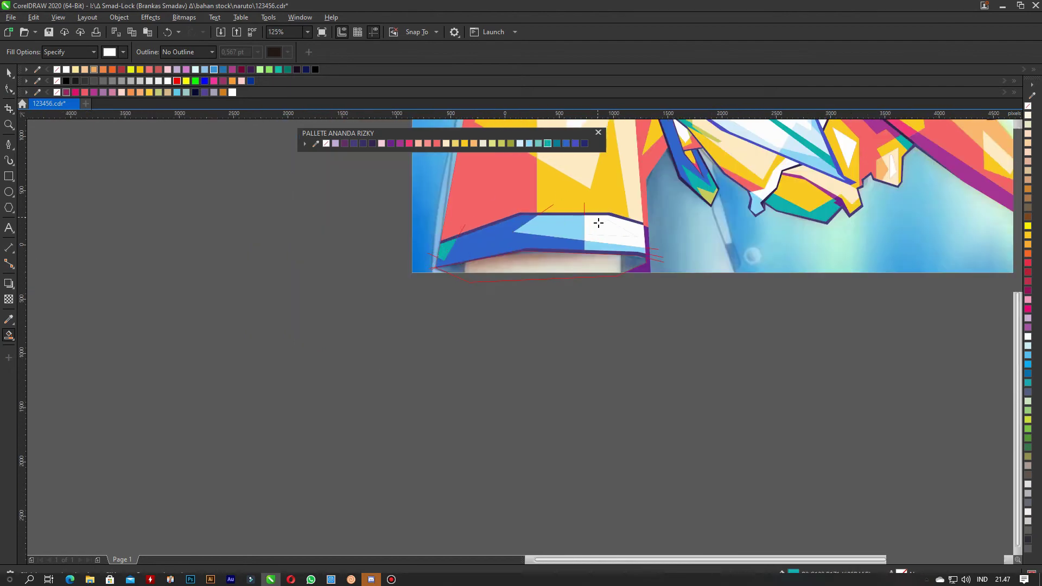
Recolour the cuff's large outer facet medium blue and its outer corner light blue, and remove the leftover guide lines
scroll(597, 223, up, 3)
key(space)
scroll(291, 275, down, 1)
click(672, 280)
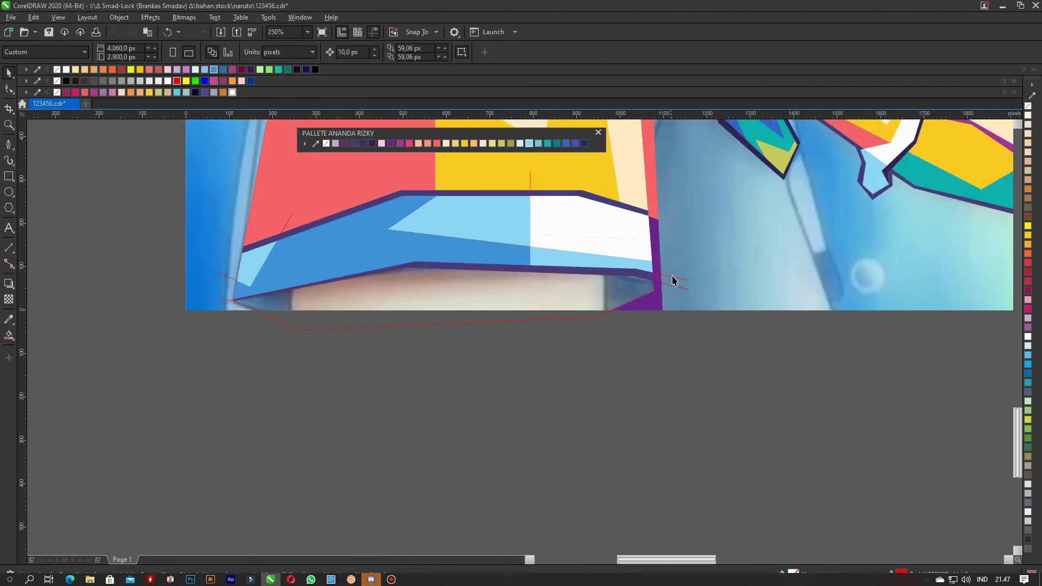
Draw vertical dividing lines and an angled highlight line across the arm area below the cuff
click(8, 143)
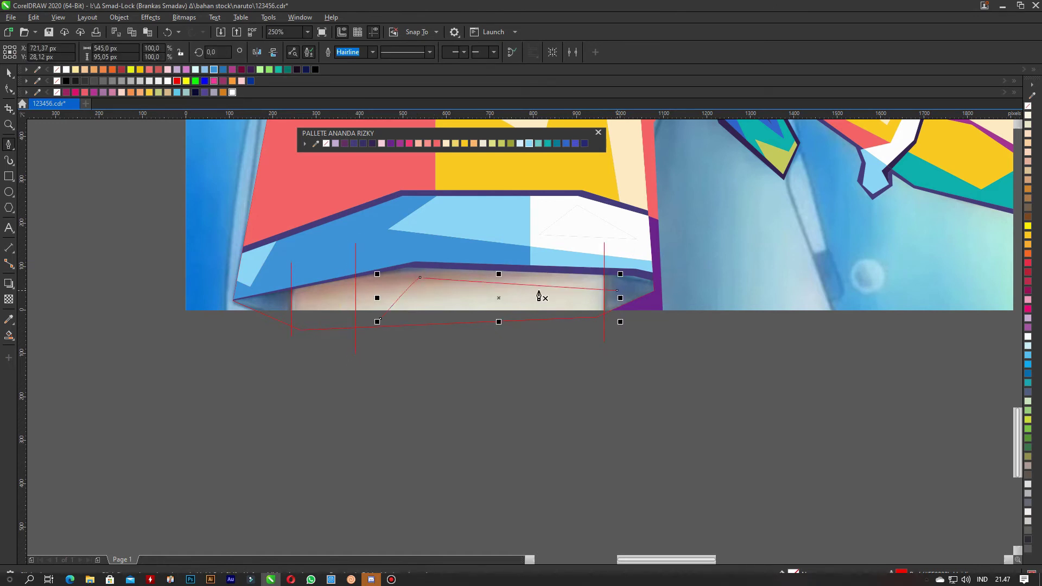
scroll(366, 317, up, 2)
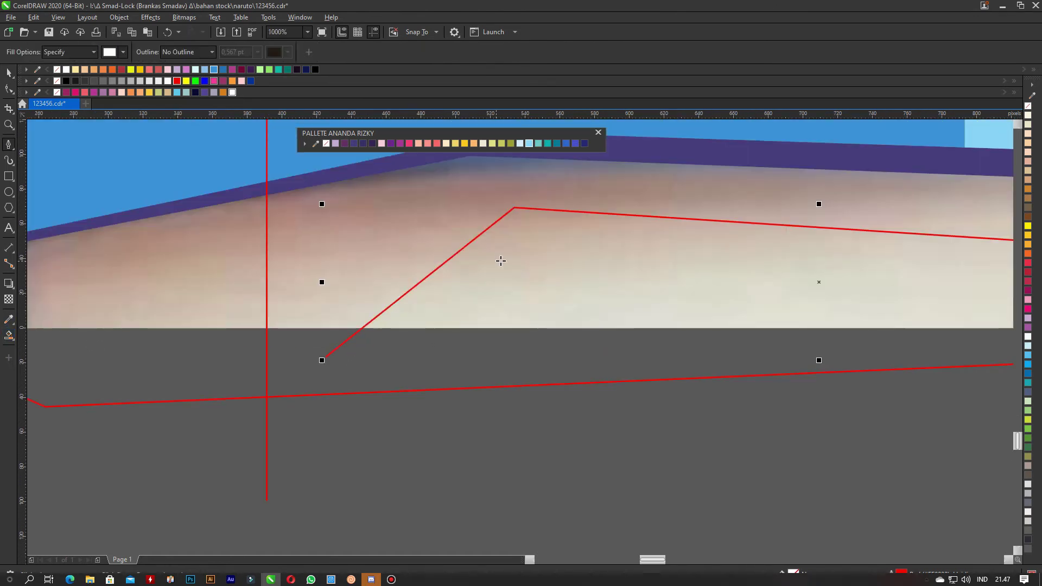
scroll(366, 316, down, 2)
Smart-fill the arm facets below the cuff with coral, yellow and white, and the inner cuff corners with dark purple
click(9, 334)
click(128, 265)
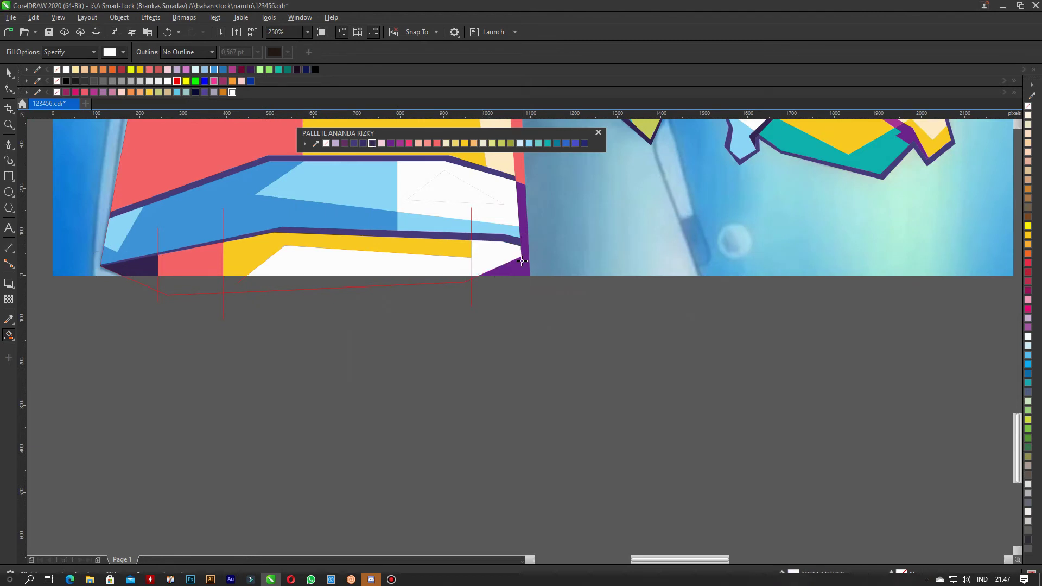
click(521, 261)
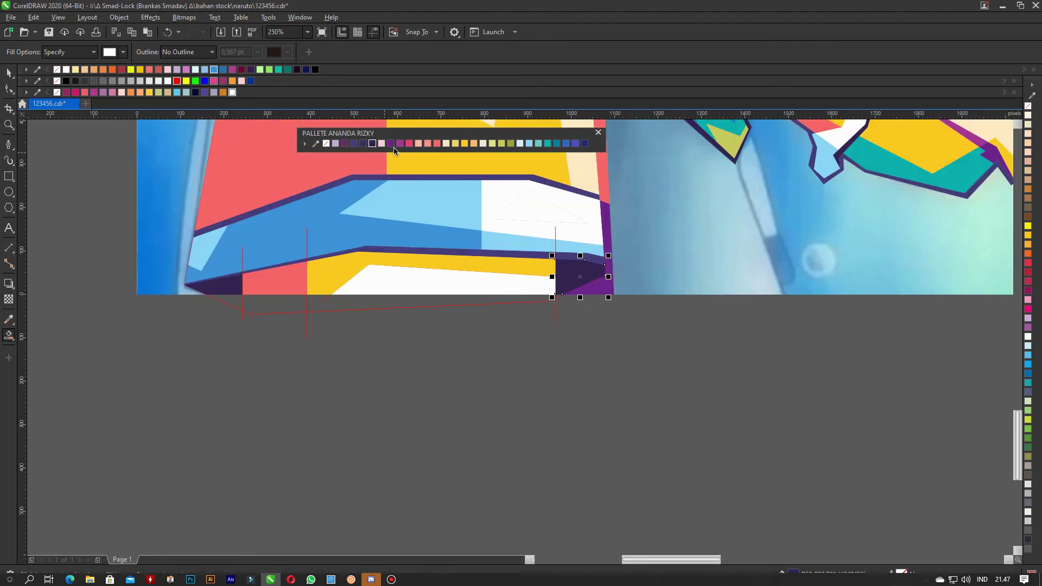
Delete the leftover guide lines around the arm opening and keep both inner cuff corners dark purple
click(9, 72)
click(326, 304)
scroll(553, 316, down, 3)
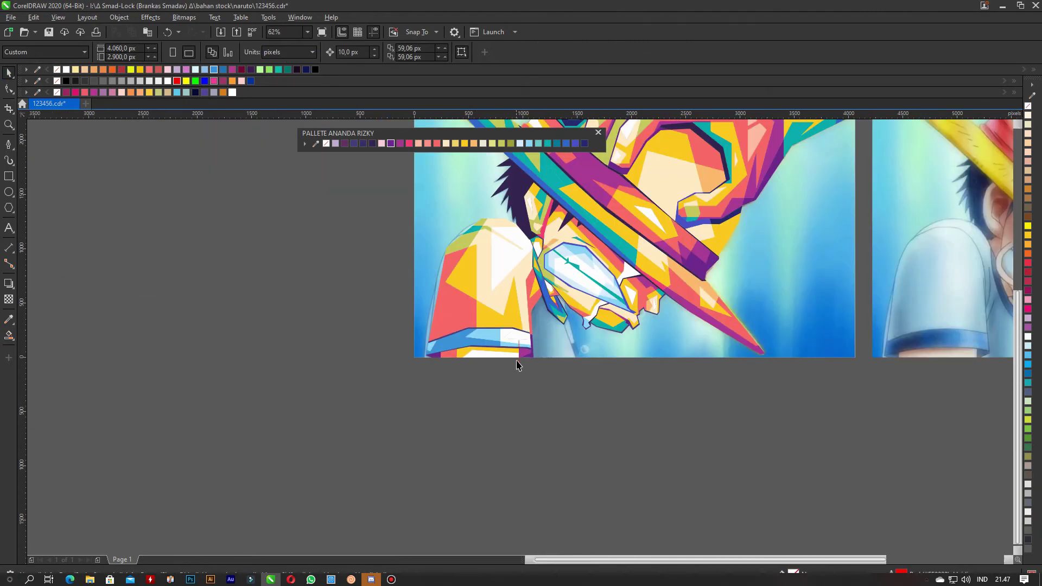
scroll(516, 361, up, 1)
click(525, 356)
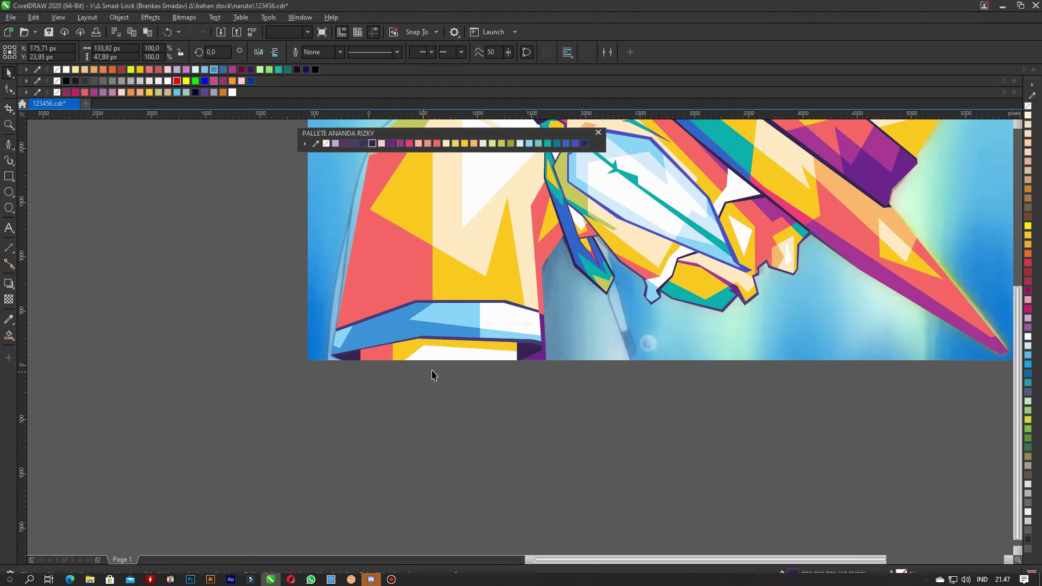
click(434, 372)
Draw the front edge and angular facet lines of the shirt body below the collar tip
scroll(492, 367, down, 2)
scroll(497, 365, up, 4)
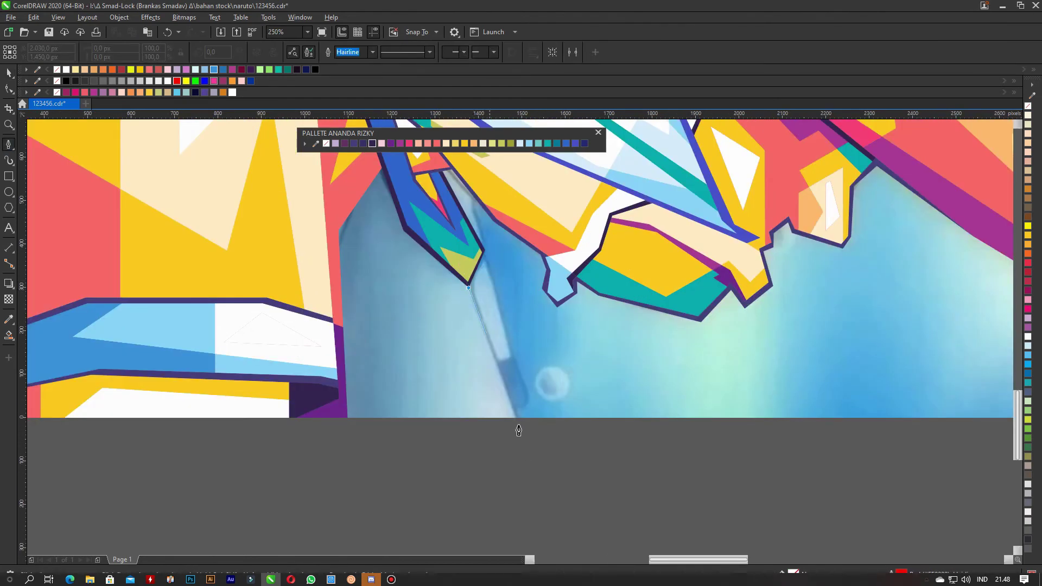
double_click(519, 430)
scroll(537, 442, up, 1)
scroll(479, 269, down, 2)
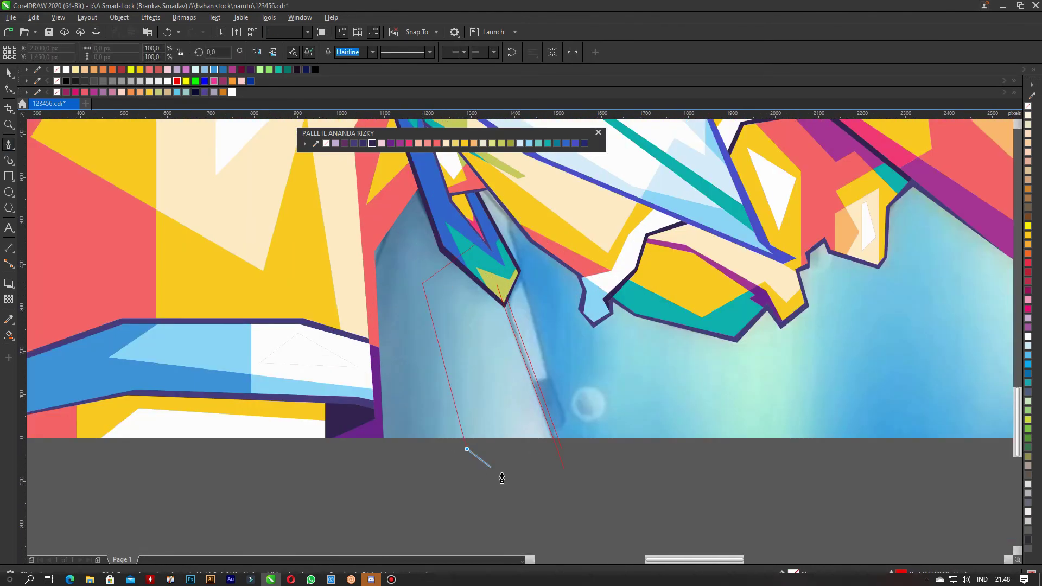
Smart-fill the shirt body facets below the collar with pale blue and white, and the shadow area with royal blue
click(9, 335)
click(449, 279)
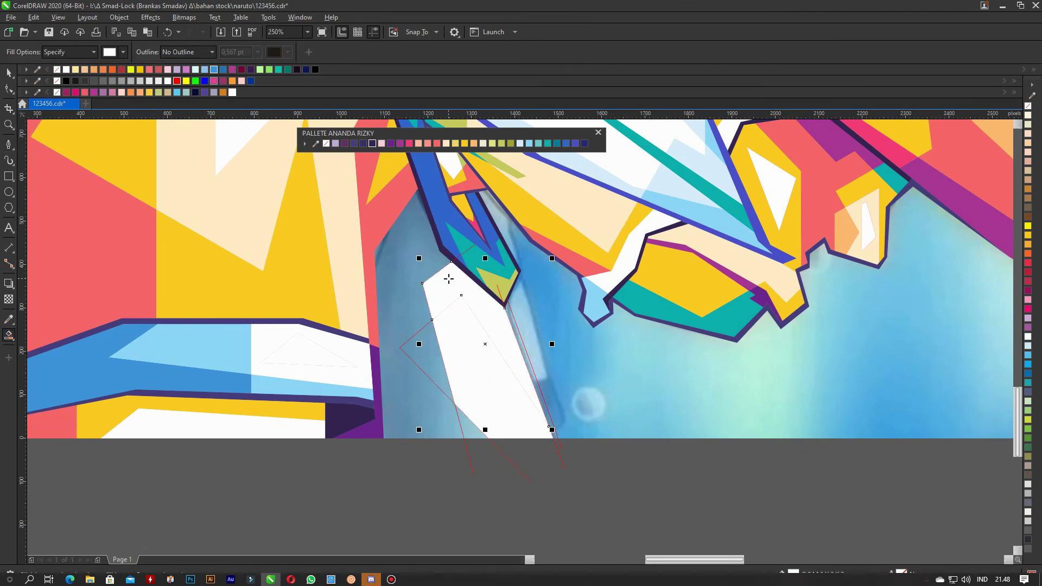
key(ctrl+z)
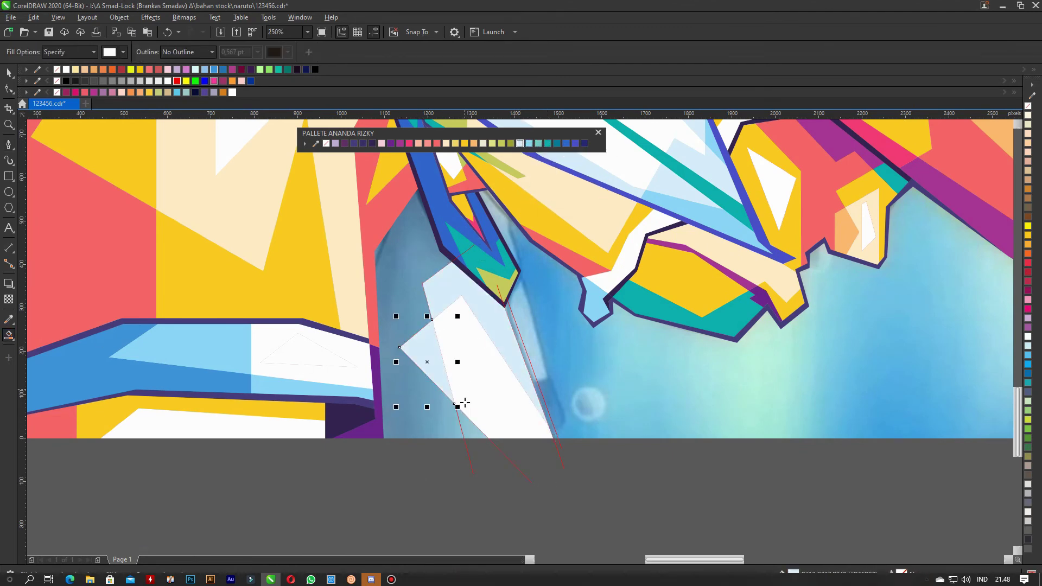
scroll(394, 283, down, 2)
scroll(394, 283, up, 2)
key(space)
Recolour the shirt body's shadow area teal, its outer highlight facets olive green and the central facet cream
click(456, 266)
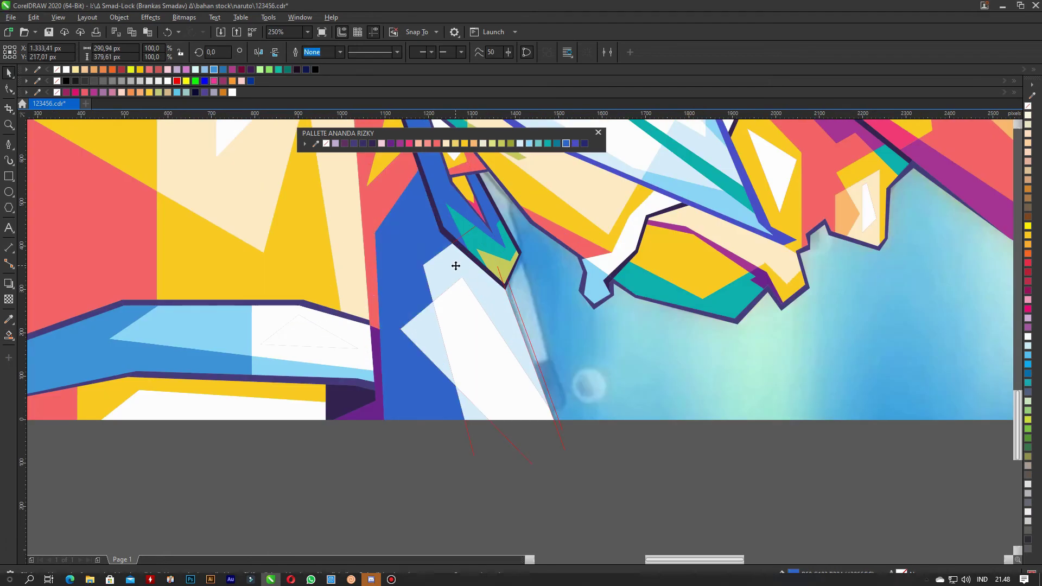
click(549, 144)
scroll(478, 272, down, 2)
scroll(477, 320, up, 2)
click(478, 323)
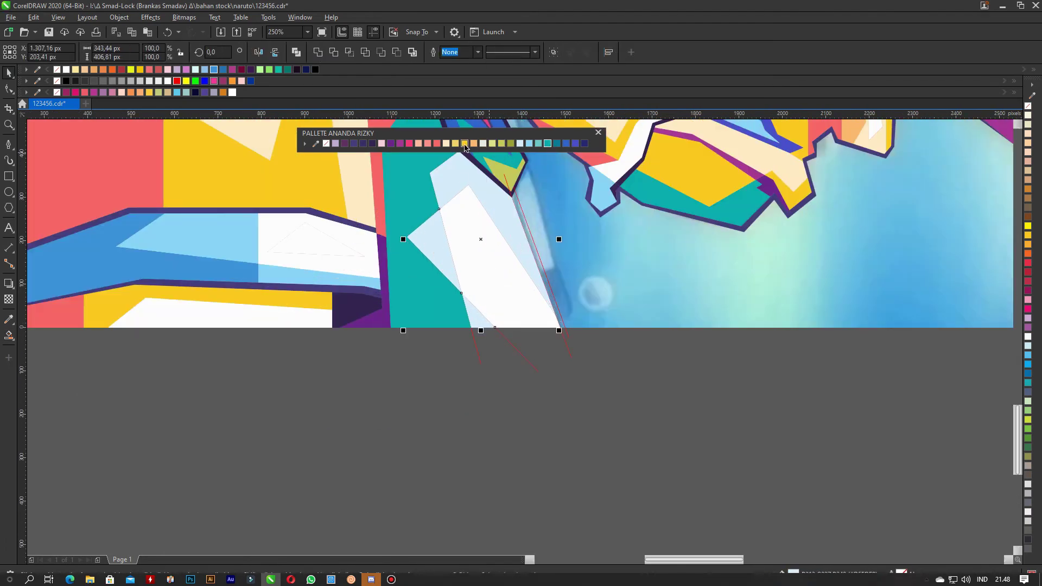
click(465, 145)
scroll(477, 321, down, 2)
scroll(477, 321, up, 2)
click(481, 315)
scroll(574, 391, down, 1)
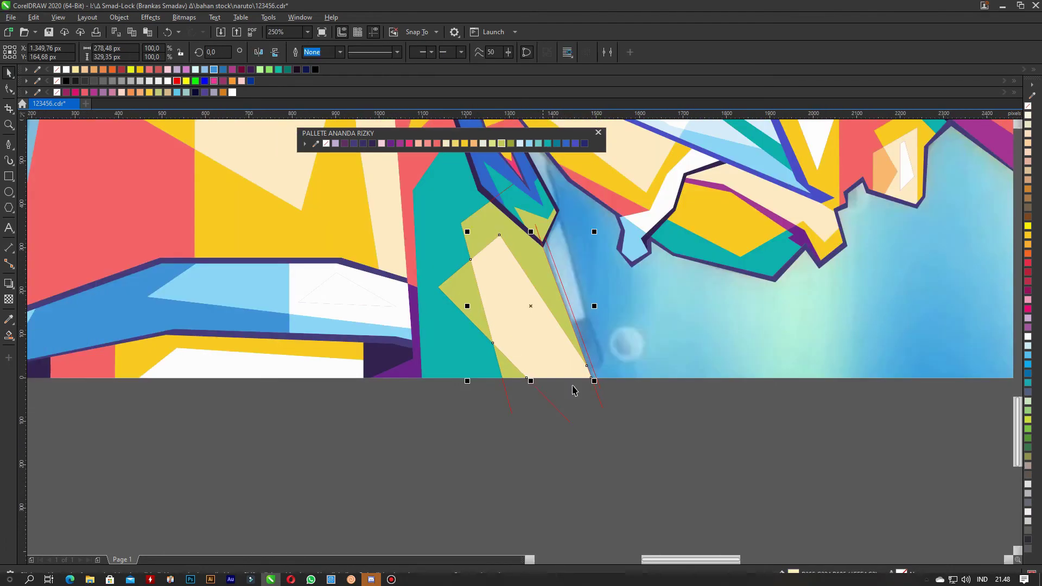
Smart-fill the thin strip along the shirt's front edge with indigo blue and delete its guide lines
key(g)
click(573, 325)
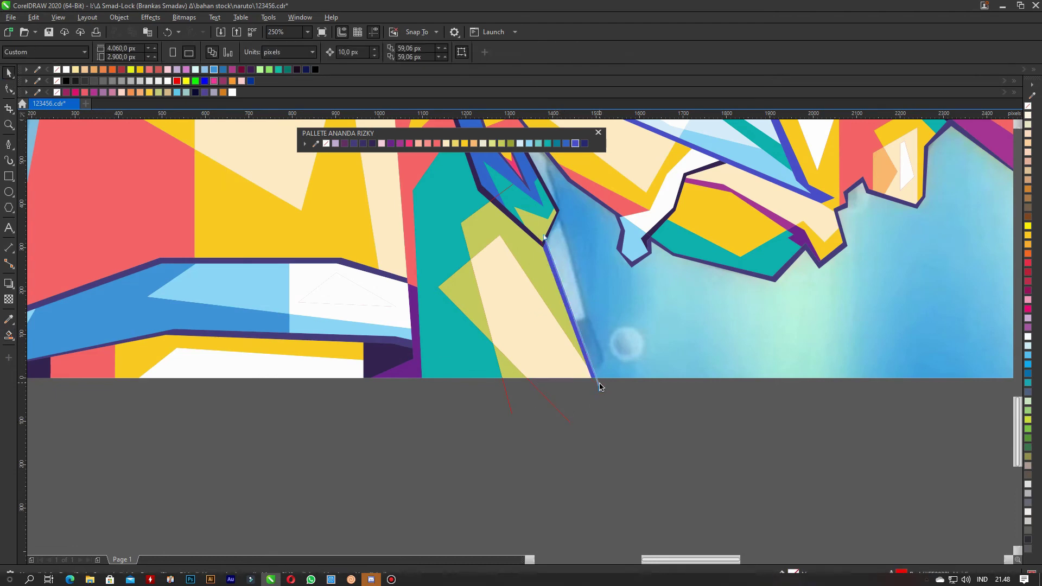
key(space)
scroll(562, 421, down, 1)
scroll(585, 313, up, 1)
Trace the outer edge of the narrow band beside the shirt's front edge, about 139 by 539 px
click(9, 144)
scroll(530, 326, down, 1)
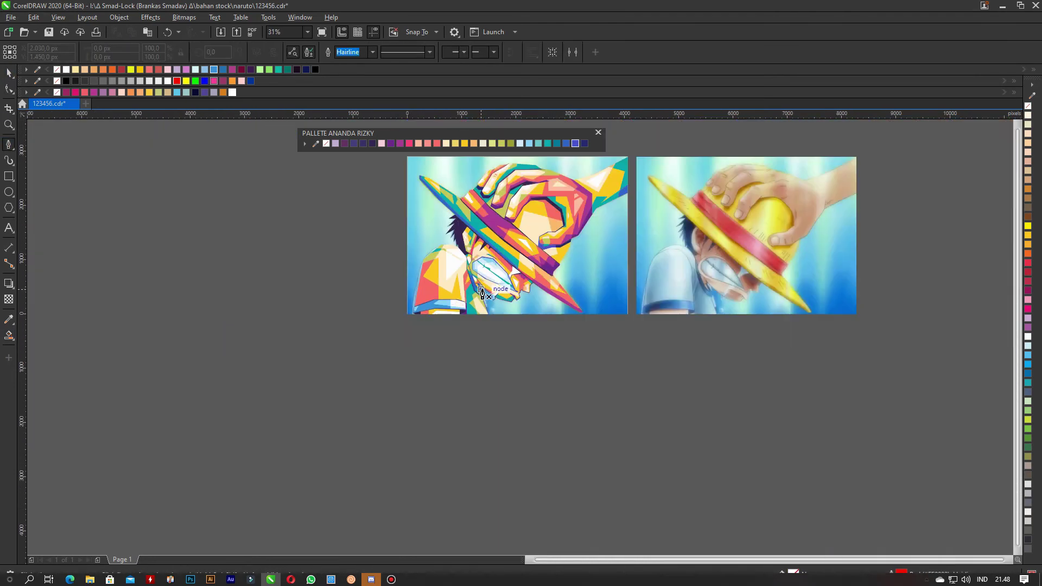
scroll(530, 325, up, 1)
click(509, 234)
click(554, 415)
click(568, 467)
scroll(569, 467, up, 1)
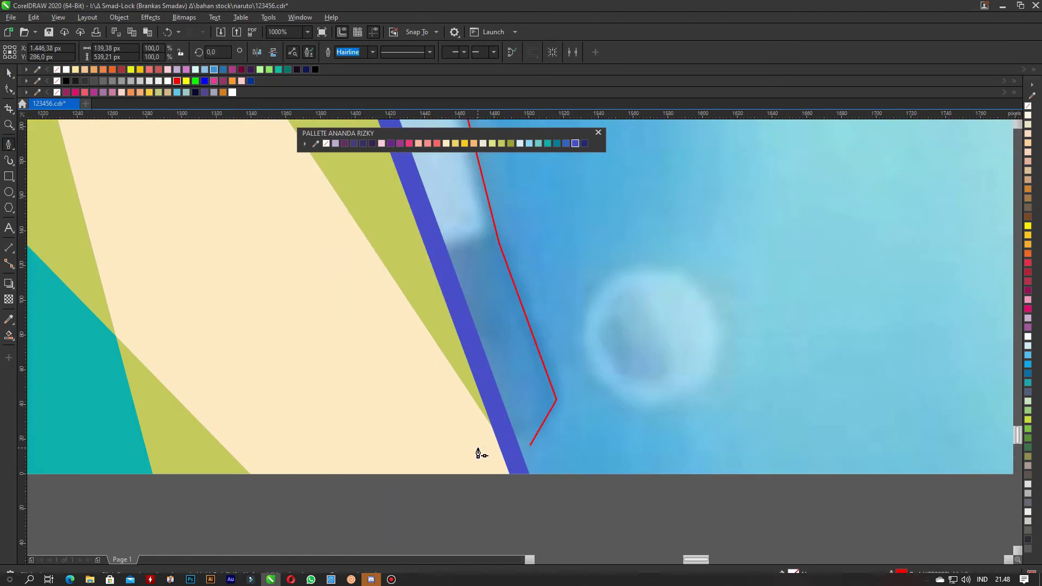
Draw the crosswise dividing lines and inner highlight lines of the narrow band beside the shirt front
scroll(516, 253, down, 2)
scroll(477, 272, up, 1)
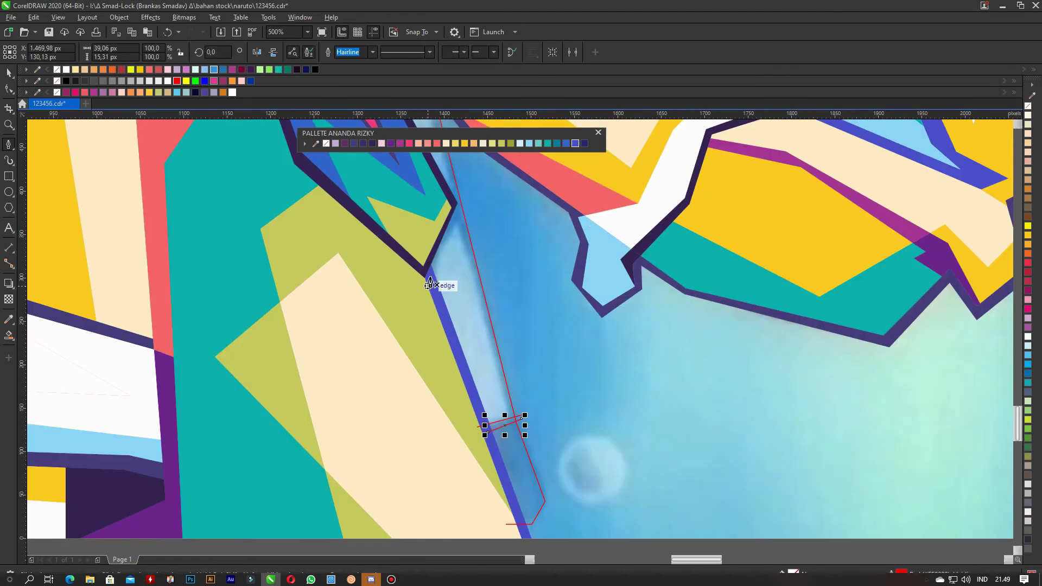
scroll(492, 395, down, 1)
scroll(472, 326, up, 1)
scroll(461, 326, down, 1)
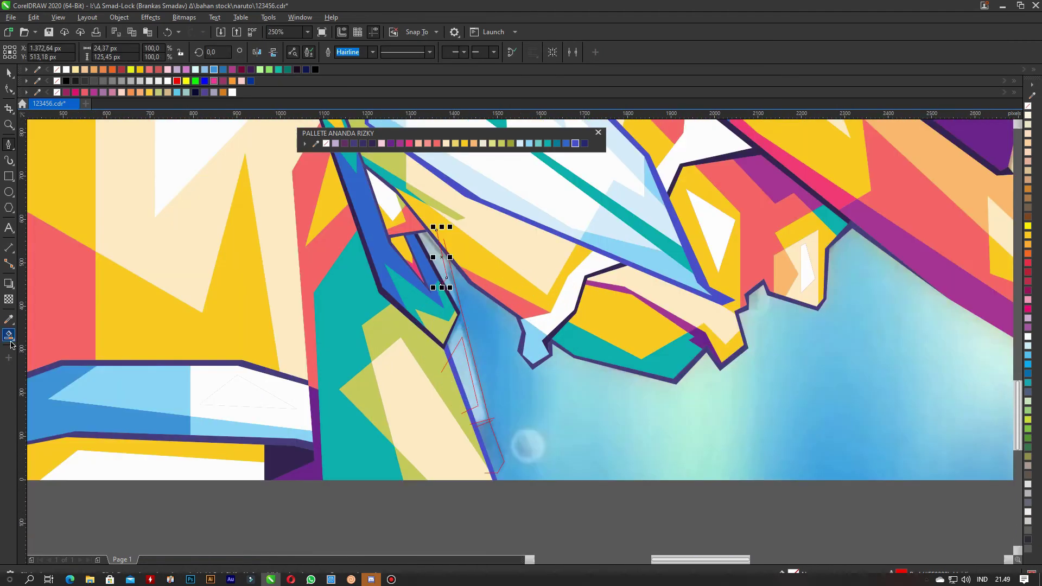
Smart-fill the narrow band with light orange and white, its thin divider with royal blue and its lower end with teal
key(g)
click(450, 277)
scroll(456, 283, up, 3)
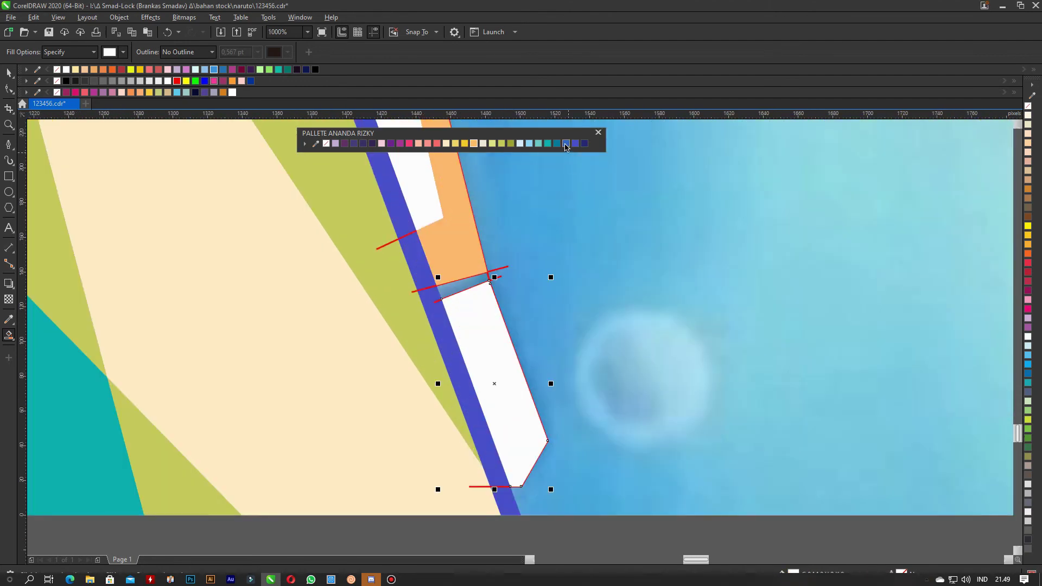
click(566, 144)
click(547, 143)
scroll(515, 289, down, 1)
Delete the leftover guide lines around the narrow band beside the shirt front
key(space)
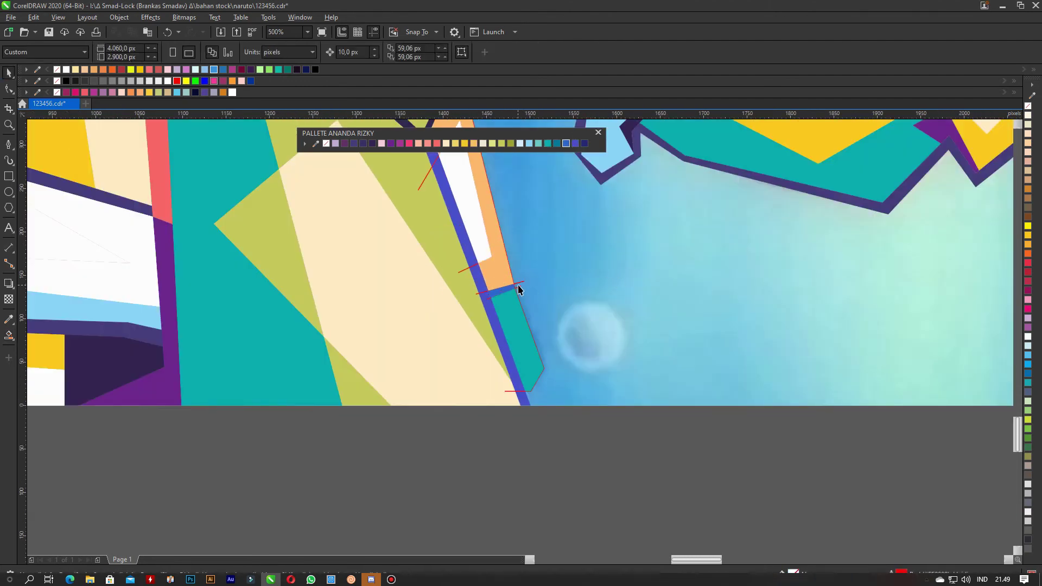
click(473, 486)
key(Escape)
scroll(563, 359, down, 5)
click(371, 580)
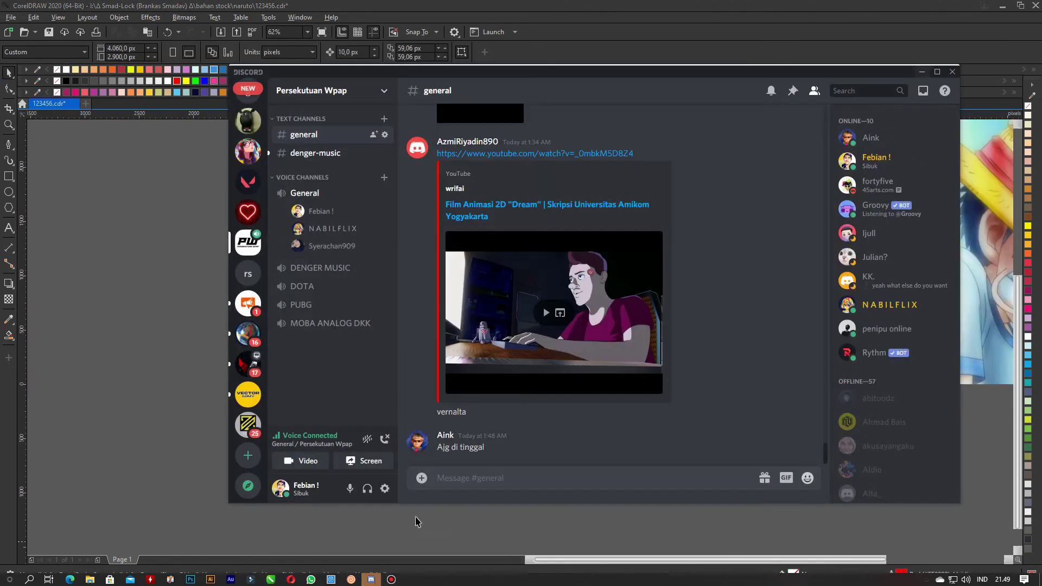
click(921, 76)
scroll(579, 380, up, 5)
scroll(580, 380, down, 2)
scroll(482, 258, up, 1)
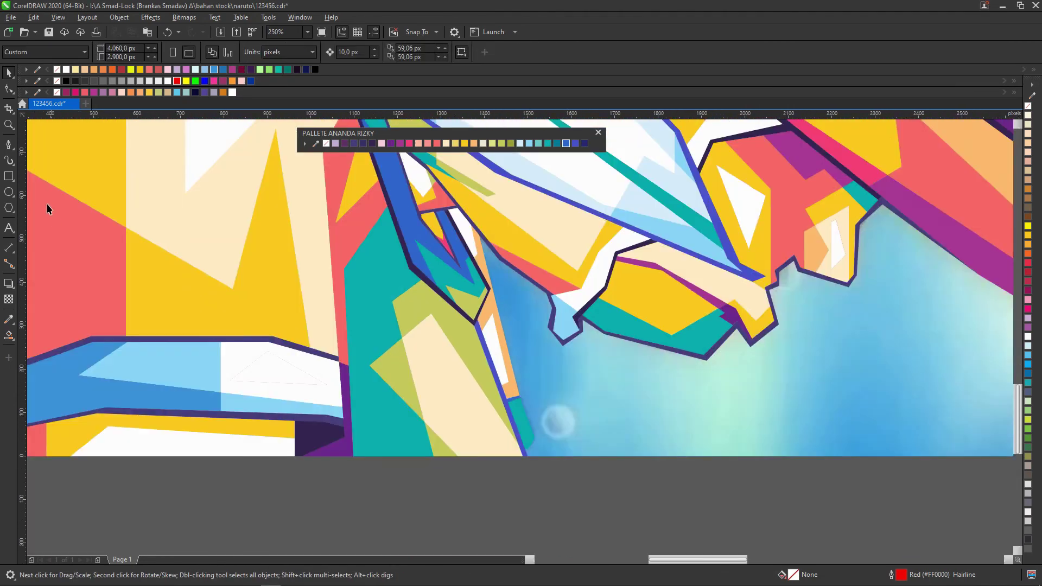
Trace a thin contour along the outer edge and lower end of the narrow band beside the shirt front and smart-fill it dark purple
key(F5)
scroll(482, 258, up, 4)
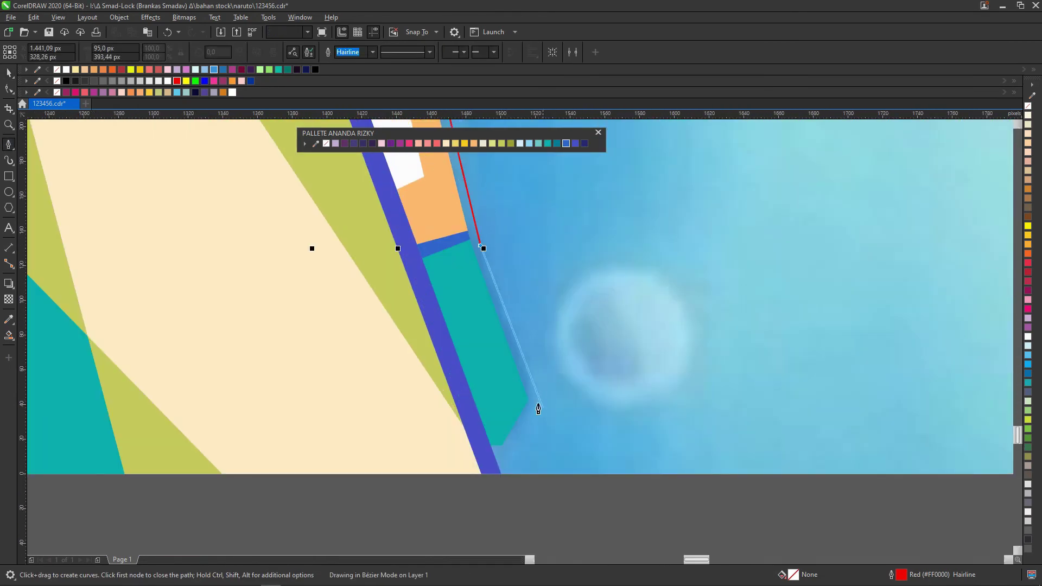
scroll(549, 535, down, 1)
key(g)
scroll(418, 219, left, 3)
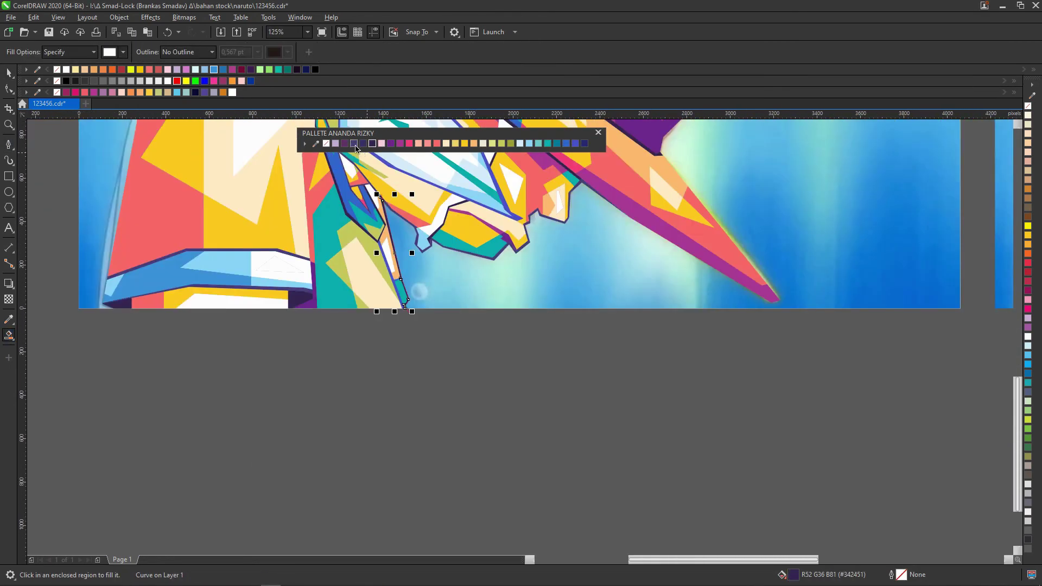
key(space)
scroll(476, 275, down, 3)
Trace a thin contour around the sleeve from the hair over the shoulder to the cuff and smart-fill it dark purple
scroll(240, 275, up, 3)
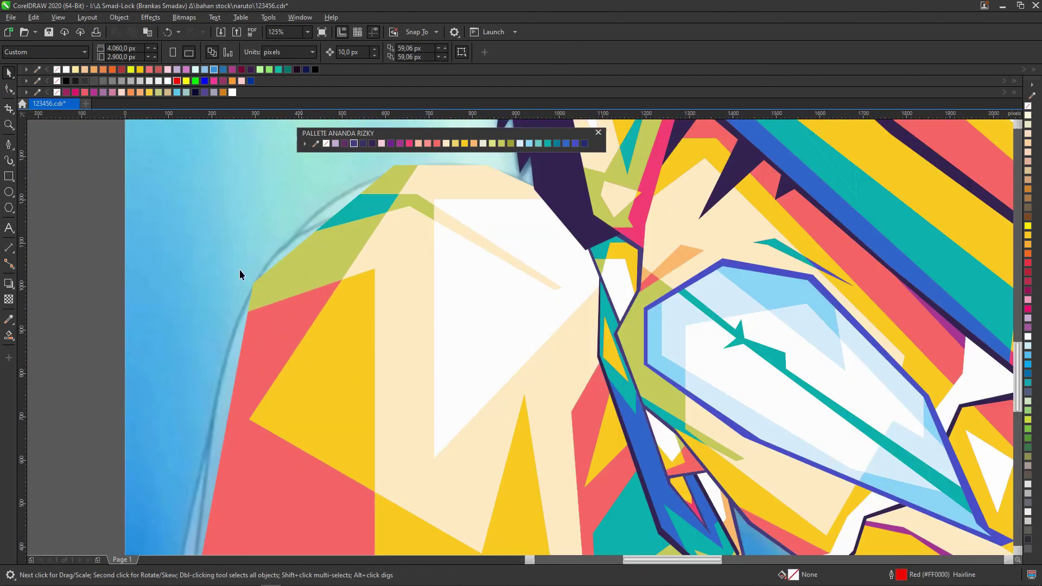
click(589, 272)
scroll(332, 275, down, 3)
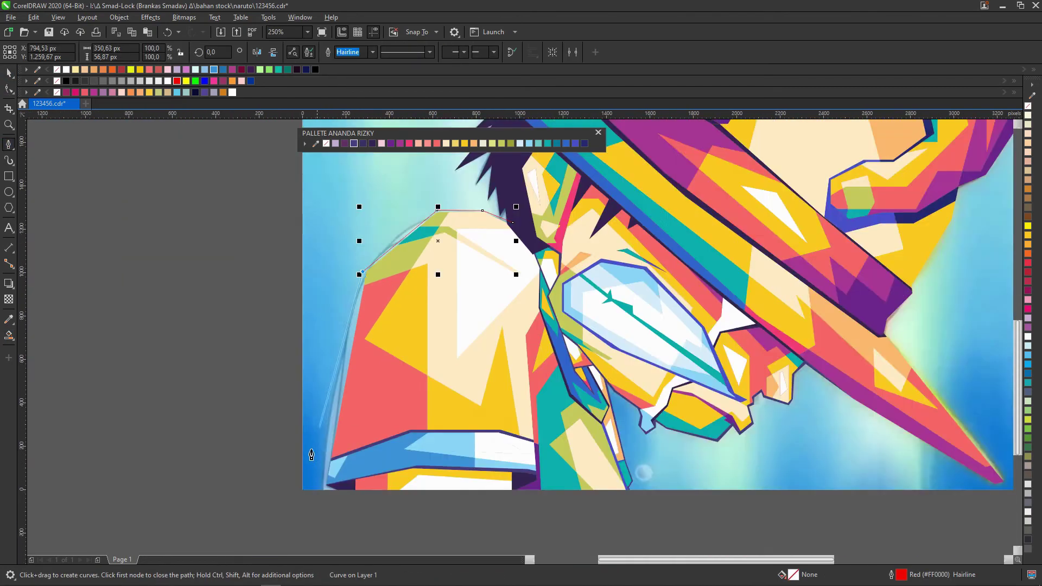
scroll(342, 489, up, 4)
key(space)
scroll(217, 322, down, 3)
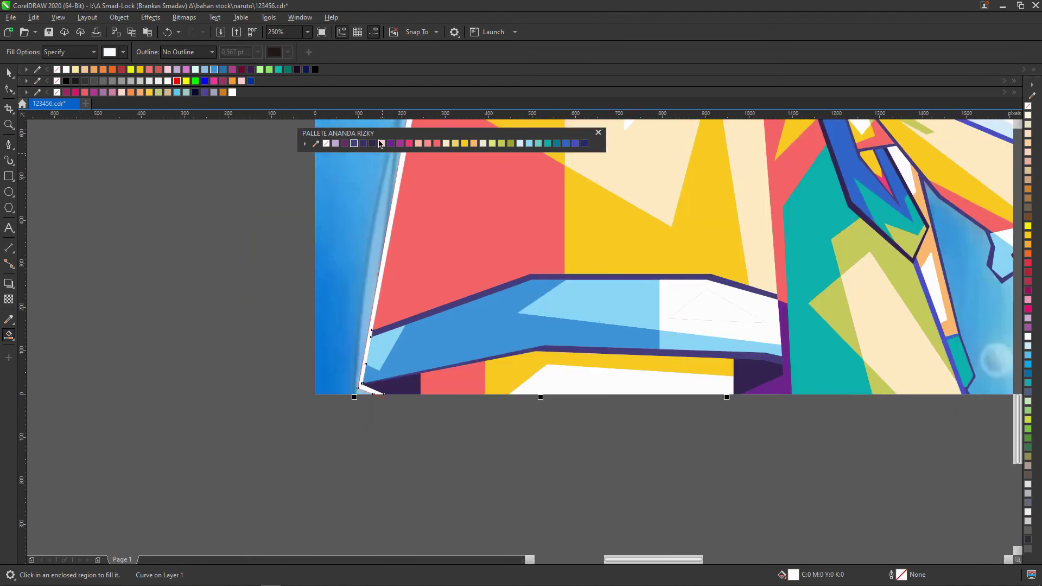
scroll(343, 240, up, 4)
scroll(359, 220, down, 4)
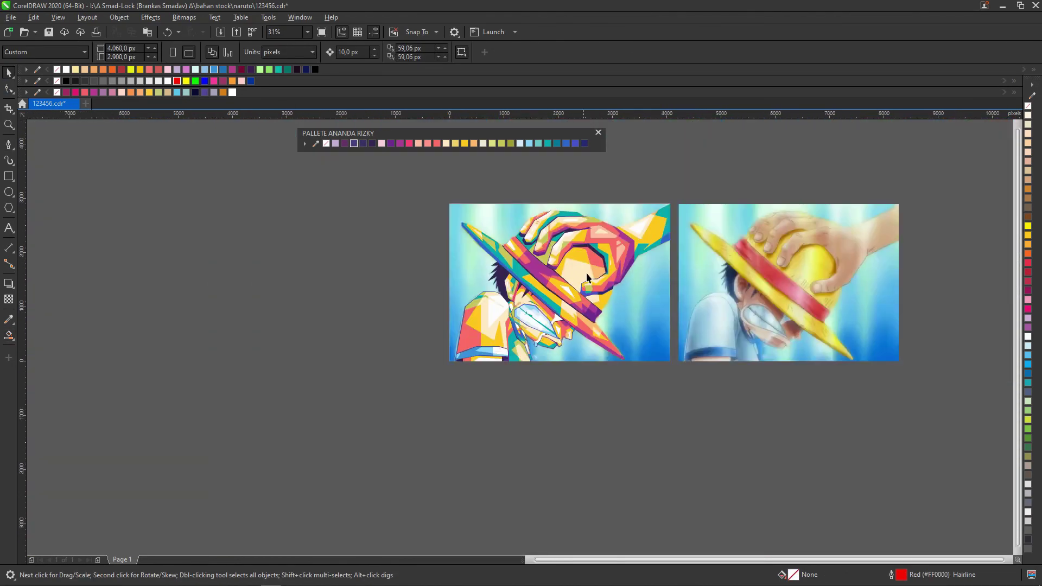
Compare the whole vector artwork with the reference image beside it
scroll(588, 277, up, 2)
key(space)
scroll(534, 380, down, 3)
key(space)
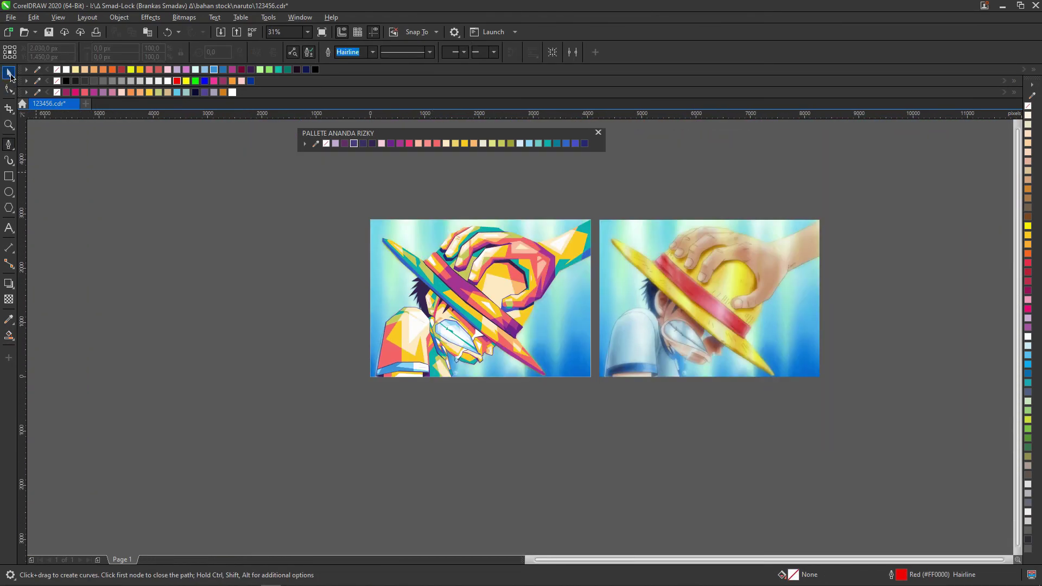
scroll(354, 421, up, 4)
scroll(715, 531, down, 4)
key(ctrl+a)
scroll(531, 415, up, 2)
key(space)
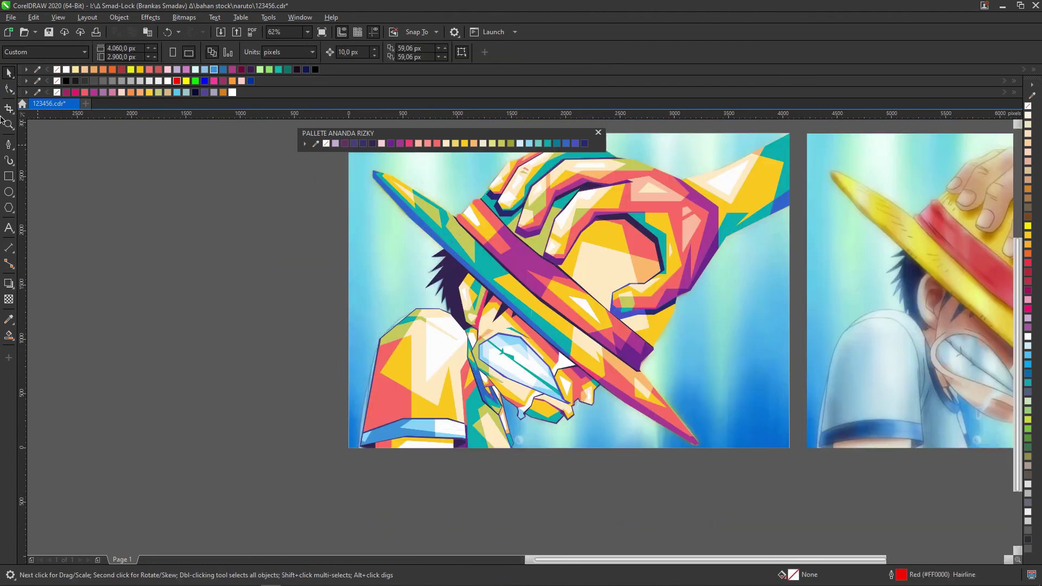
Draw two vertical and several slanted dividing lines across the background, spanning about 3,760 by 2,171 px
scroll(380, 179, down, 3)
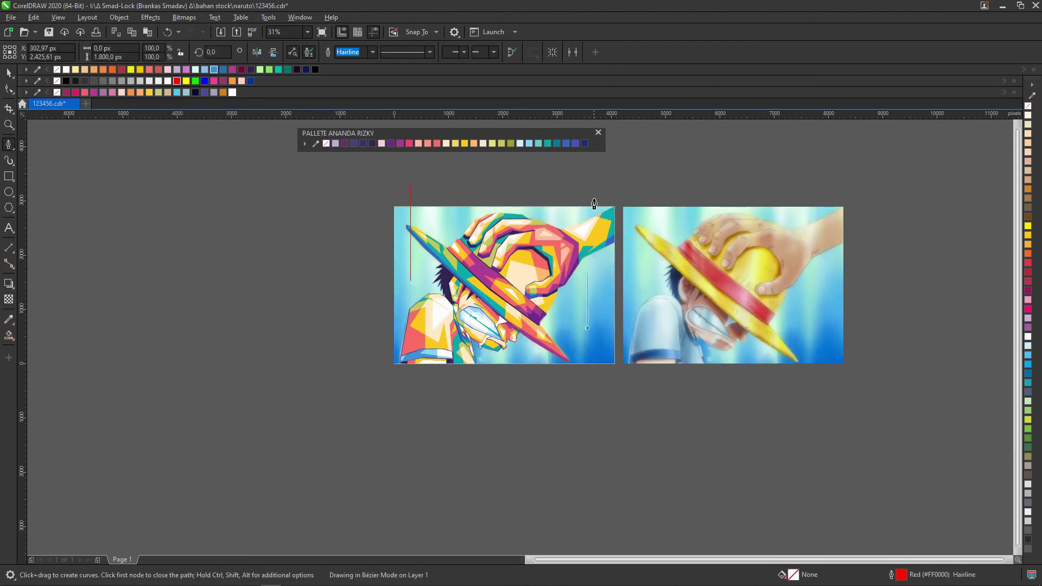
key(shift+s)
scroll(620, 324, up, 2)
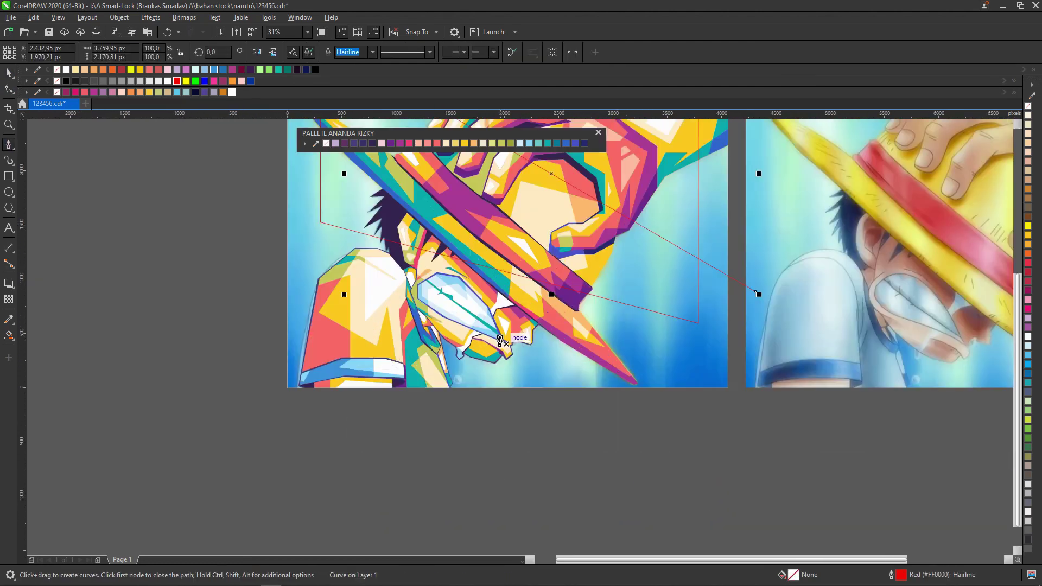
scroll(590, 210, down, 2)
scroll(493, 225, up, 2)
Smart-fill the background sections around the figure with pale blue (#D5EDF9), white and sky blue
scroll(400, 268, down, 2)
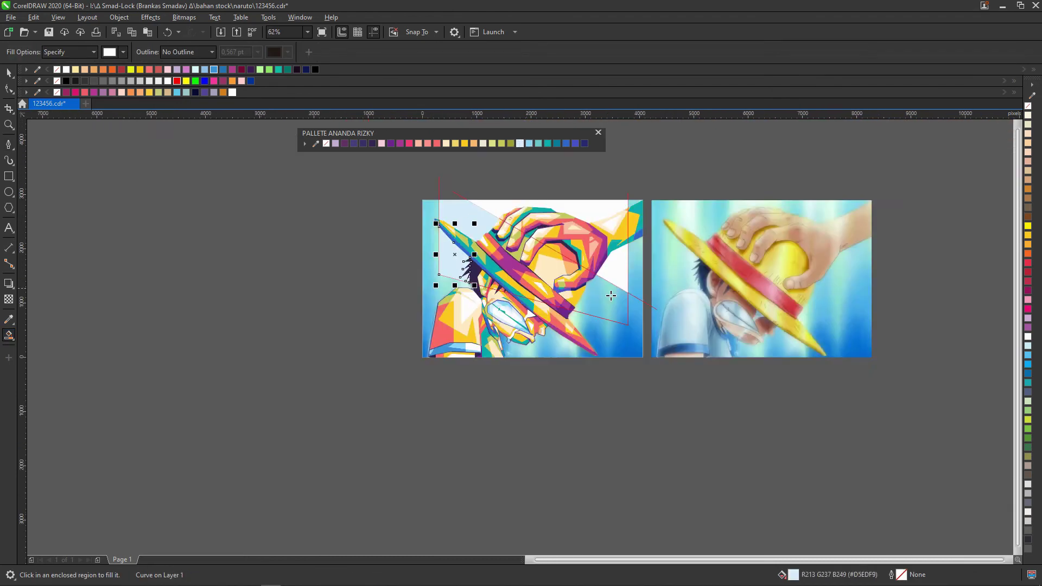
scroll(624, 214, up, 2)
scroll(570, 163, down, 2)
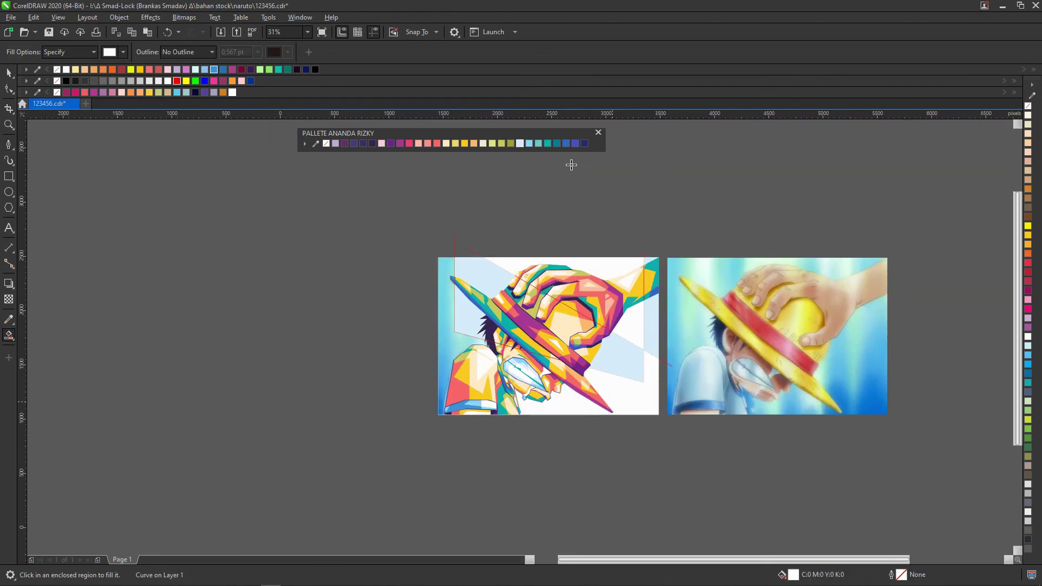
scroll(532, 144, up, 2)
click(7, 71)
scroll(500, 363, down, 3)
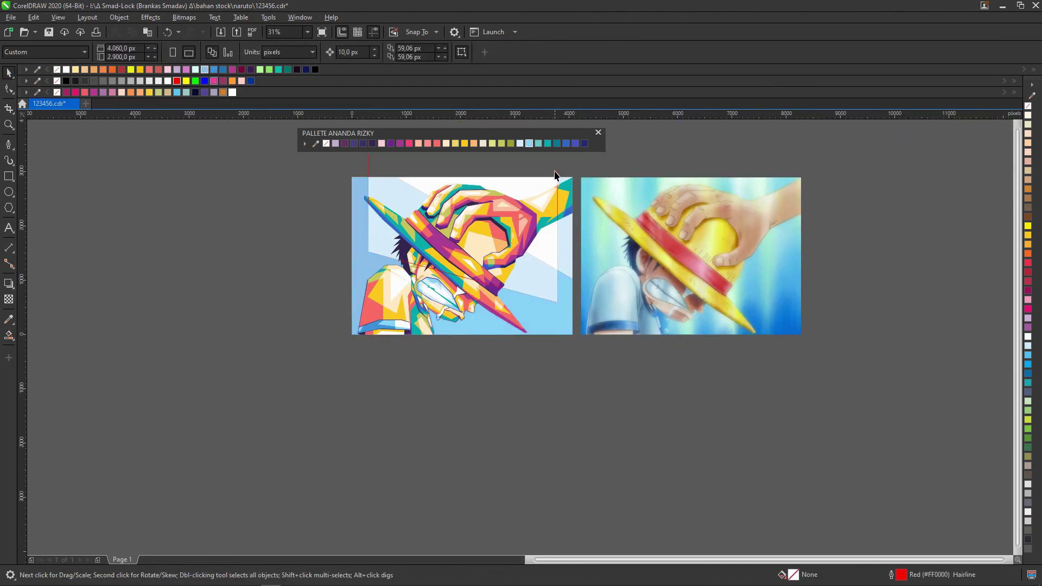
Delete the leftover red guide lines around the background
click(507, 201)
key(Escape)
scroll(634, 212, up, 1)
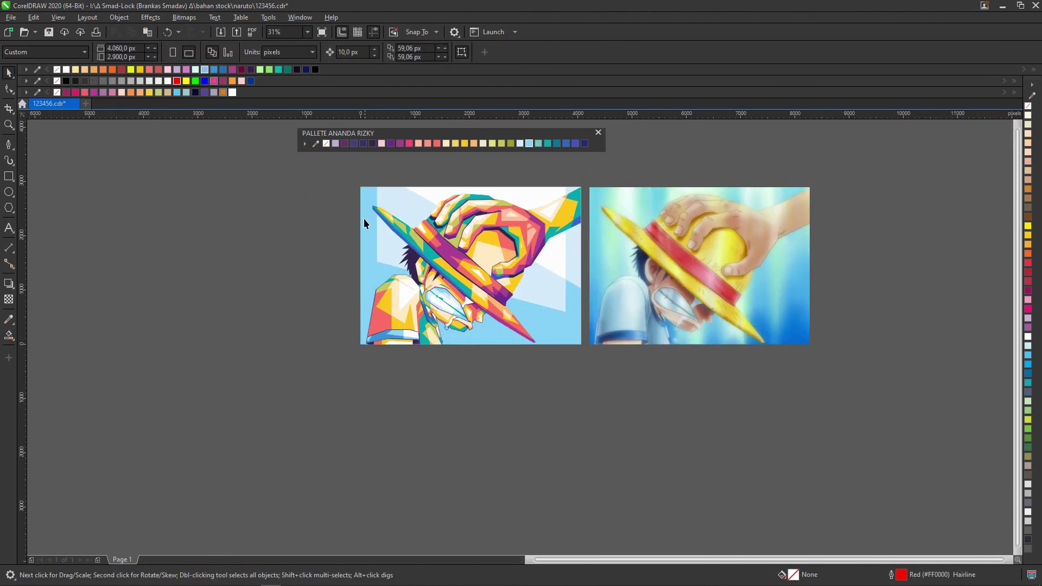
Trace an offset outline around the upper-left tip of the hat brim, continuing to the hat band and closing above it
scroll(364, 223, up, 5)
key(F5)
click(462, 281)
click(398, 238)
scroll(401, 245, down, 1)
scroll(430, 348, up, 1)
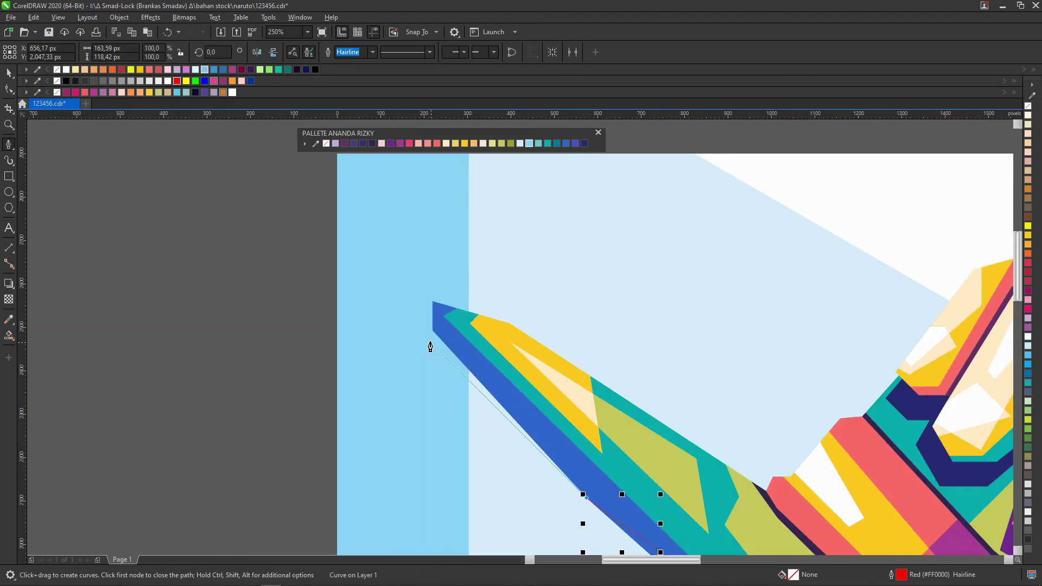
key(space)
scroll(651, 325, down, 2)
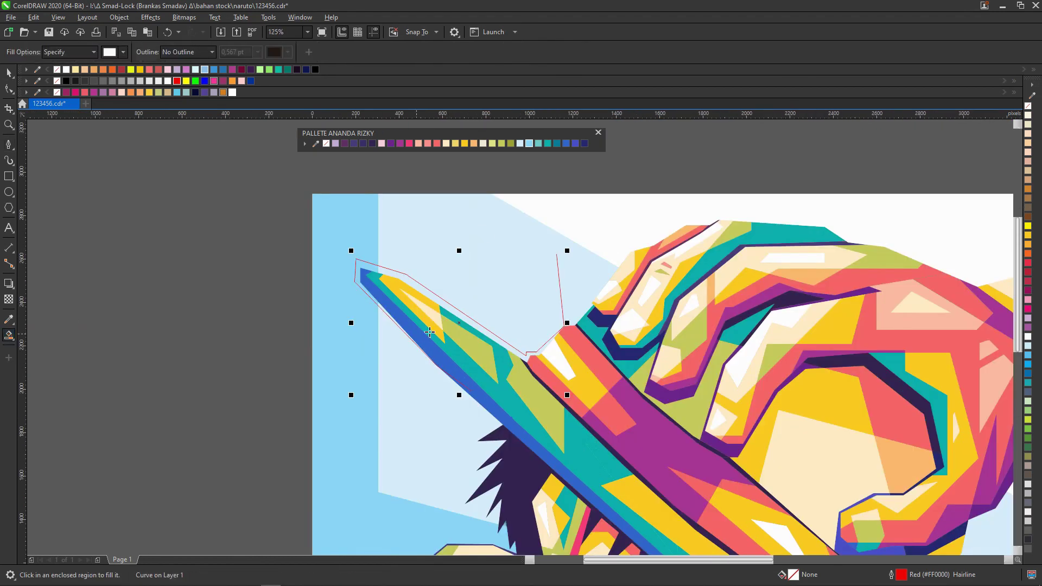
Smart-fill the offset border around the upper-left hat brim with white and remove its guide line
click(1028, 115)
right_click(1028, 106)
scroll(476, 249, up, 2)
scroll(477, 247, up, 1)
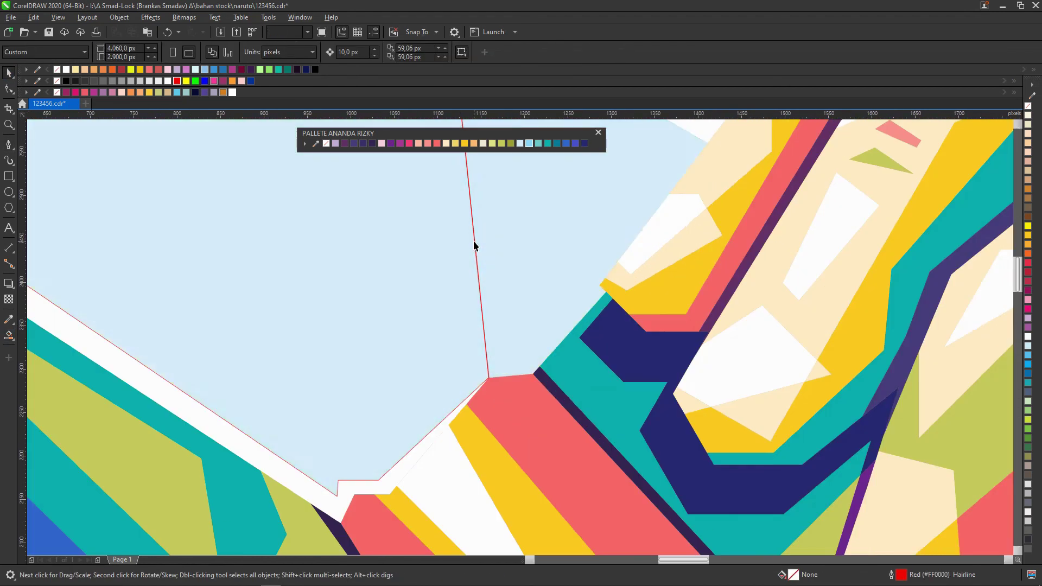
scroll(476, 246, down, 3)
Trace an offset outline from the crown past the end of the hat band, around the lower-right brim tip and back along its underside
key(F5)
scroll(521, 206, up, 2)
scroll(521, 206, up, 1)
click(541, 162)
key(ctrl+z)
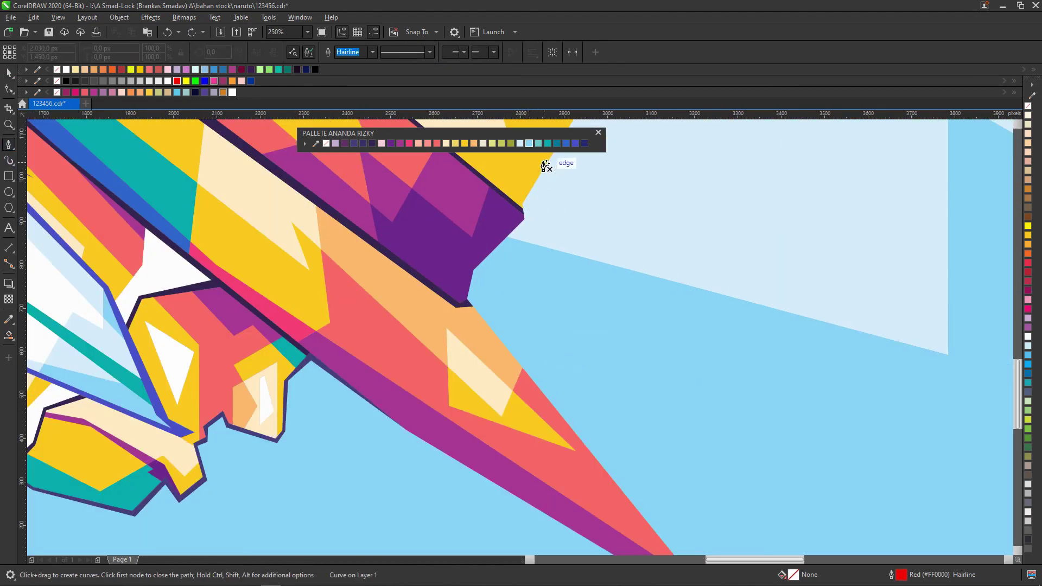
scroll(483, 282, down, 2)
click(630, 422)
scroll(638, 437, up, 2)
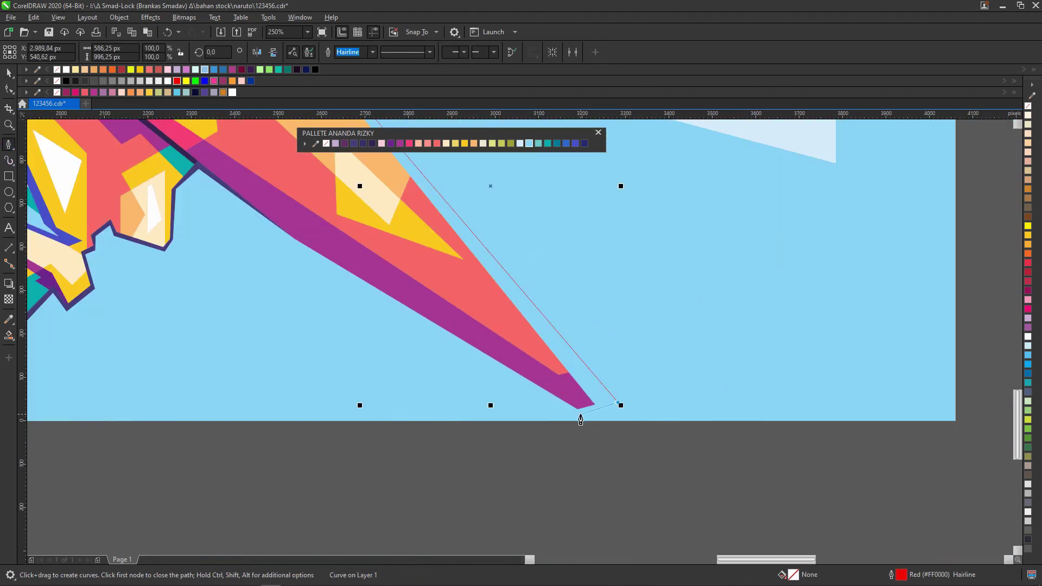
click(253, 165)
Smart-fill the offset border around the lower-right hat brim with white and no outline
scroll(489, 271, down, 2)
click(1027, 336)
scroll(489, 271, up, 2)
right_click(1027, 106)
key(space)
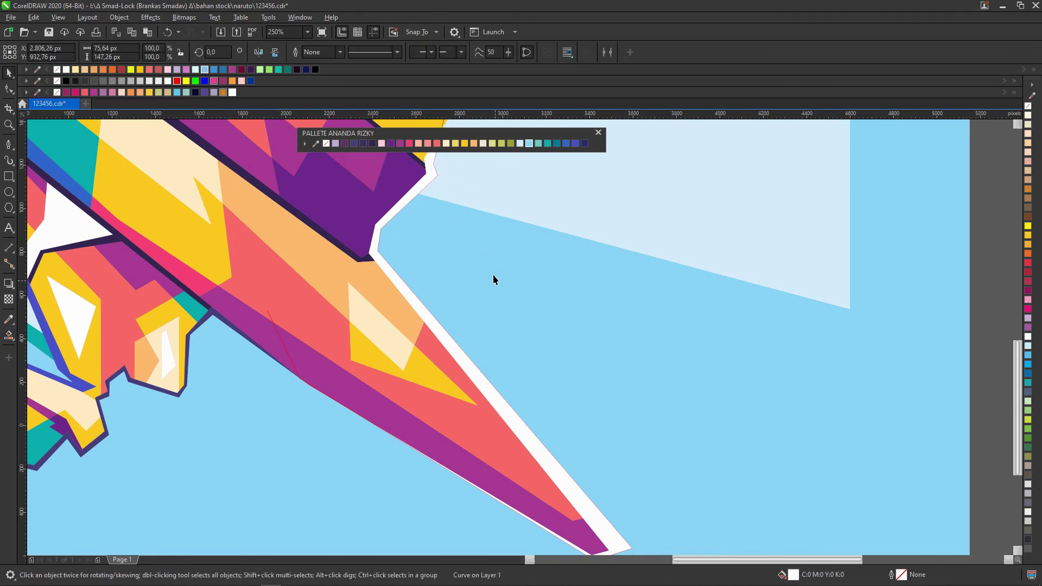
scroll(494, 266, up, 1)
Select the complete vector artwork and move it about 6,000 px to the left, clear of the page
scroll(481, 294, down, 4)
click(480, 295)
click(693, 486)
scroll(606, 231, up, 3)
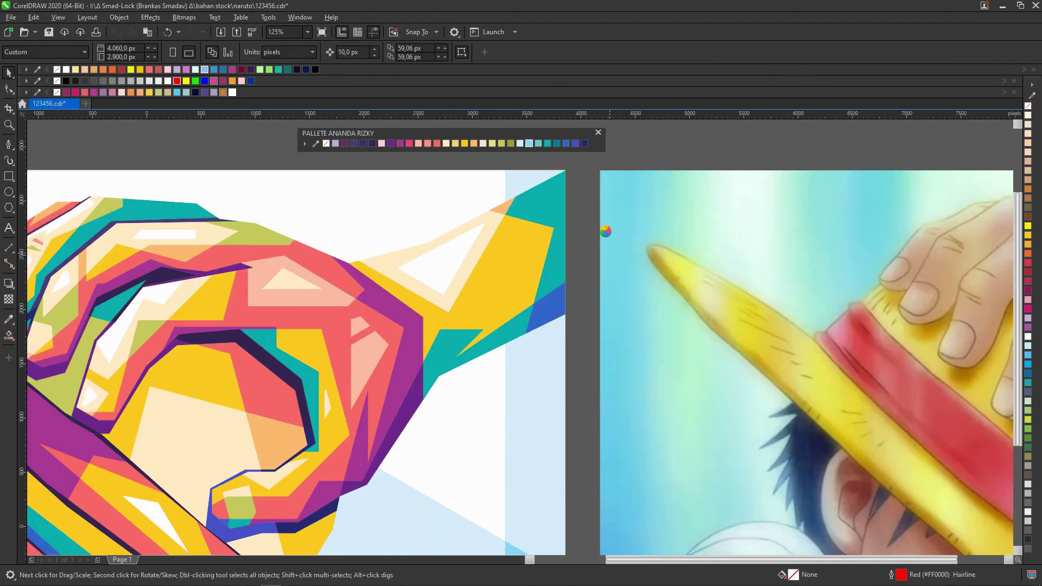
scroll(605, 231, down, 4)
click(591, 287)
scroll(592, 287, up, 3)
scroll(572, 379, down, 2)
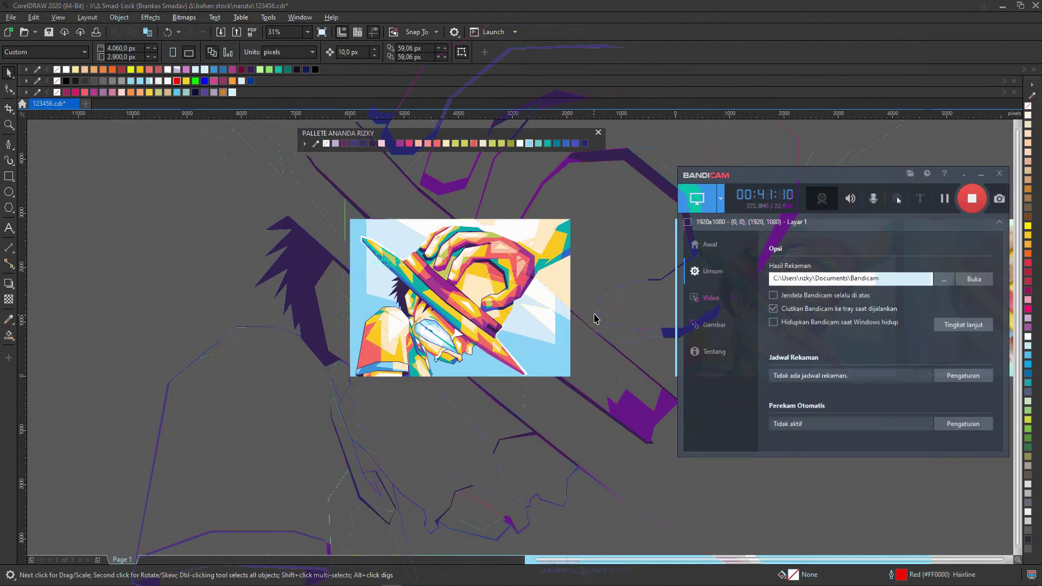